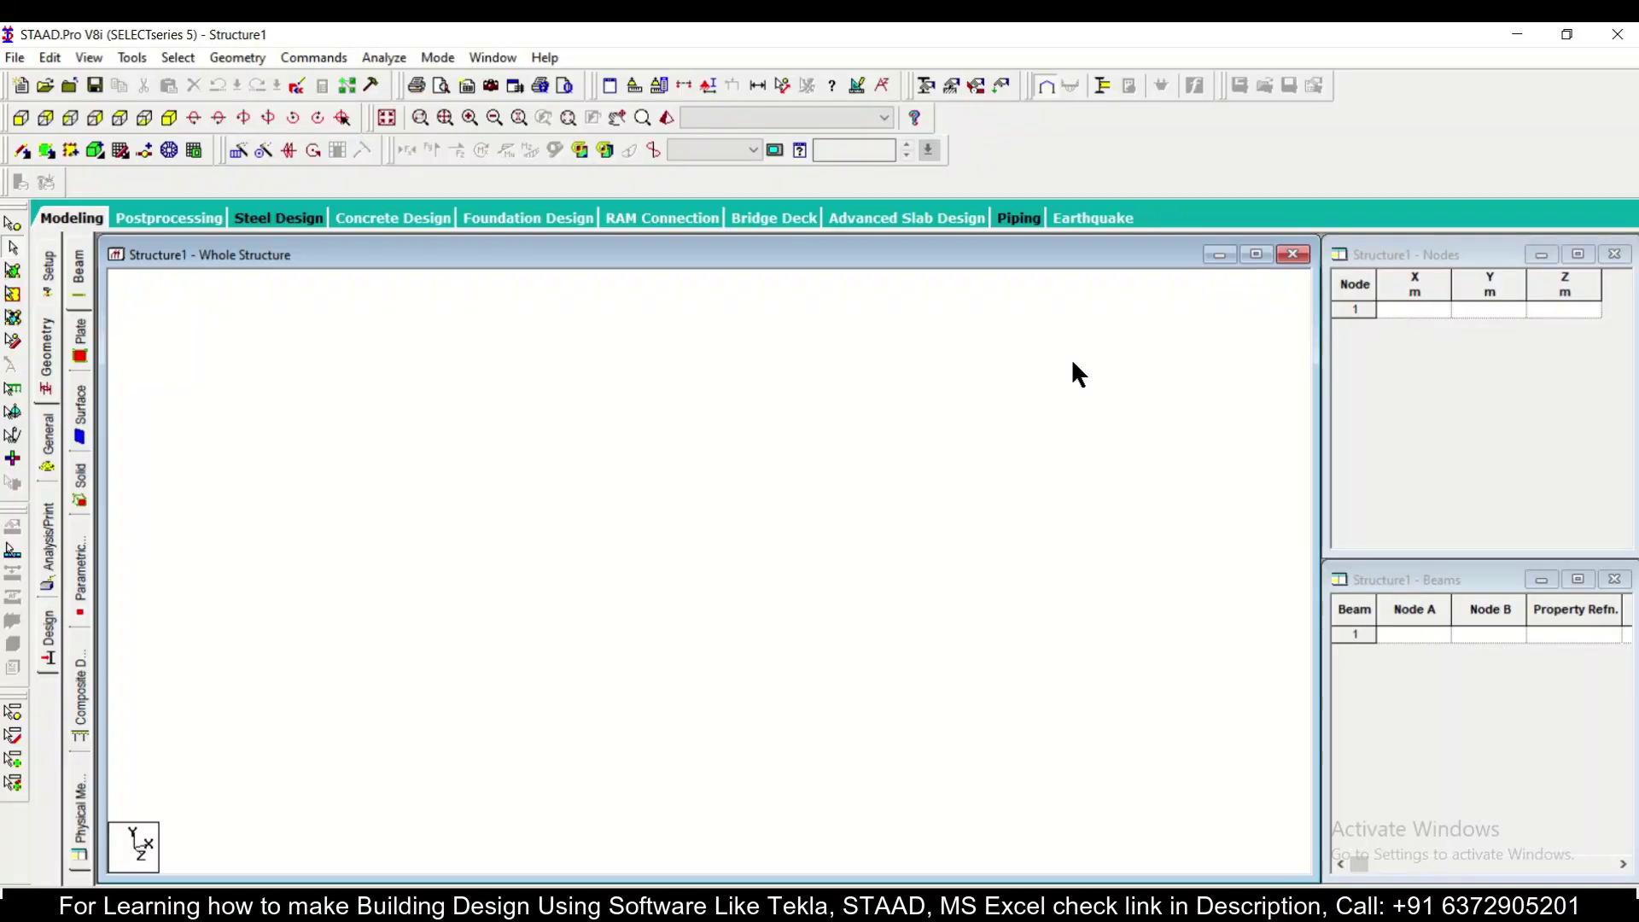
pyautogui.moveTo(688, 38)
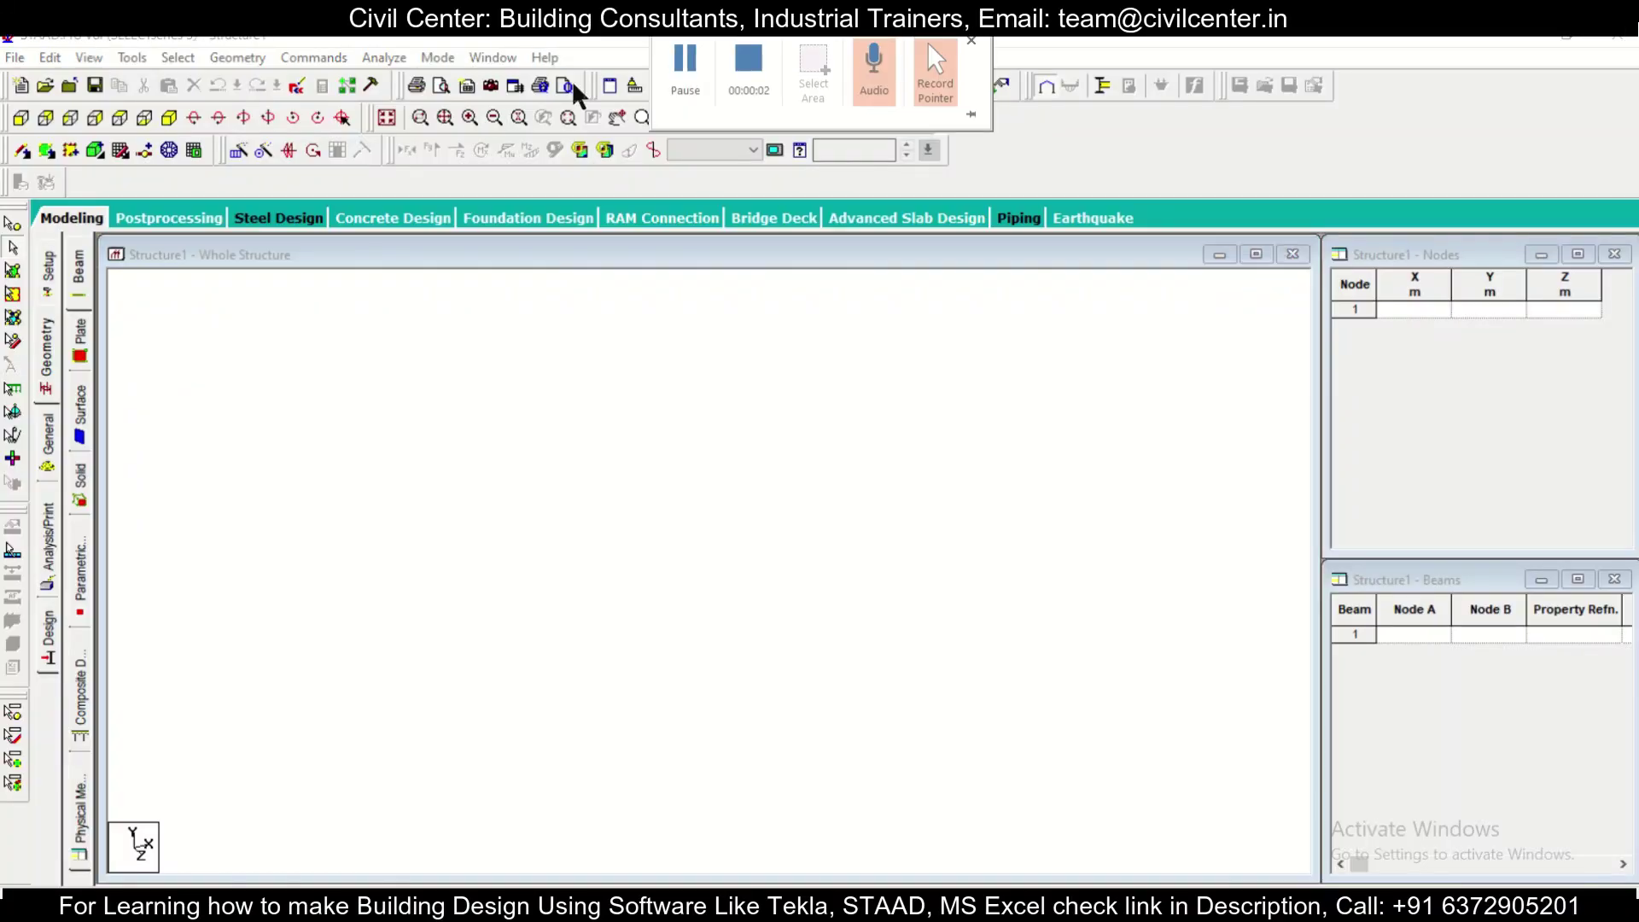
pyautogui.click(488, 492)
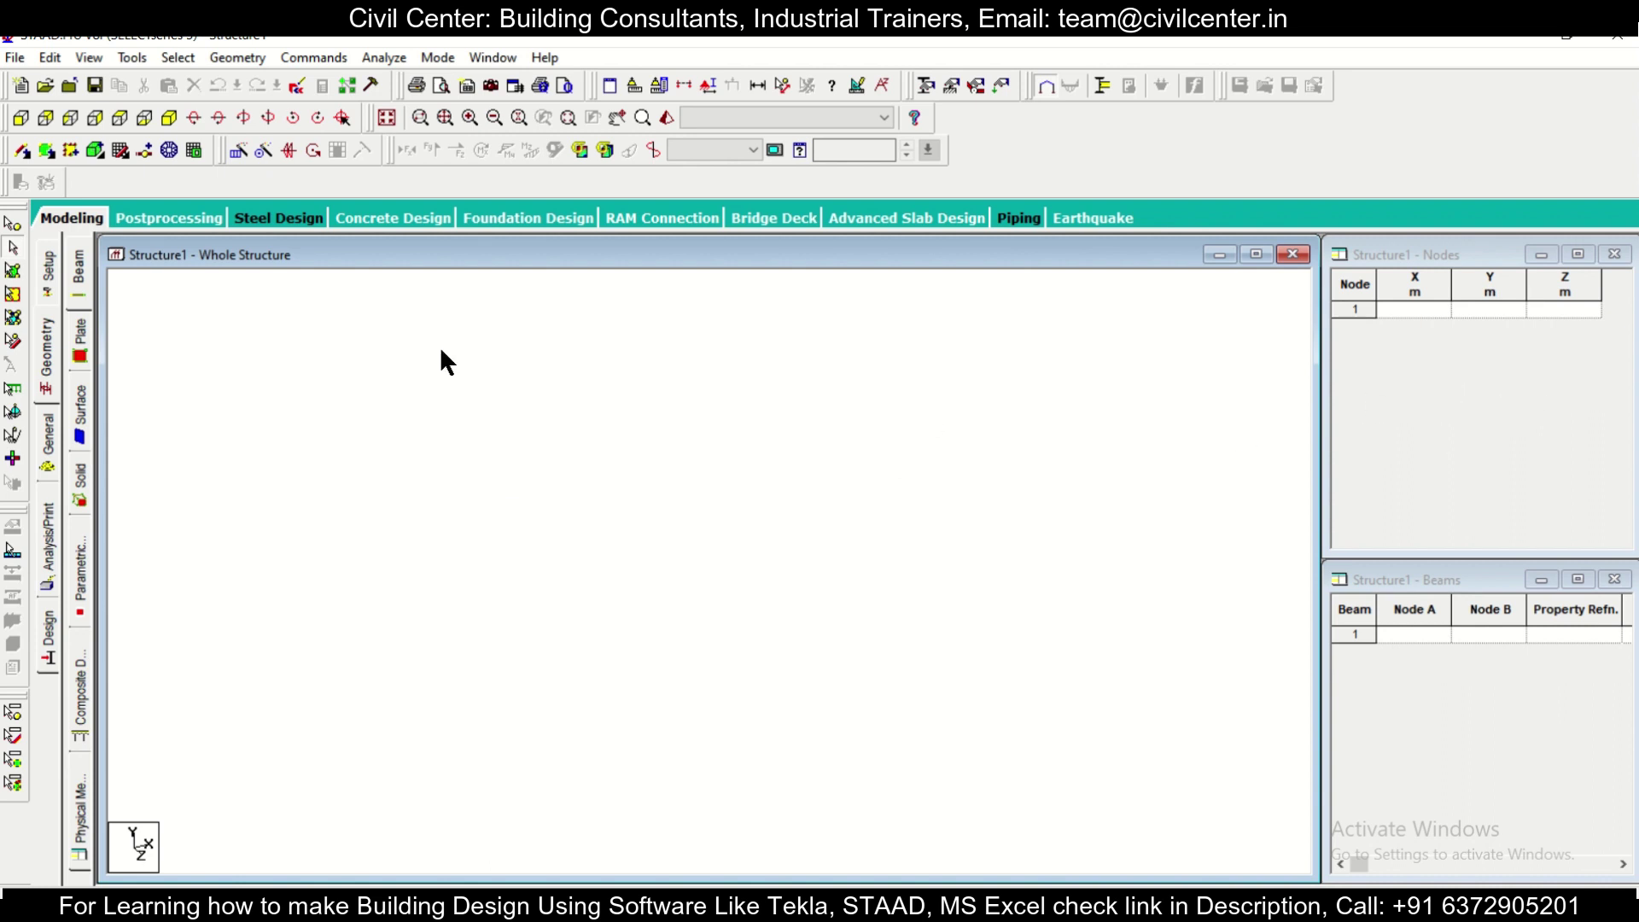
pyautogui.click(14, 59)
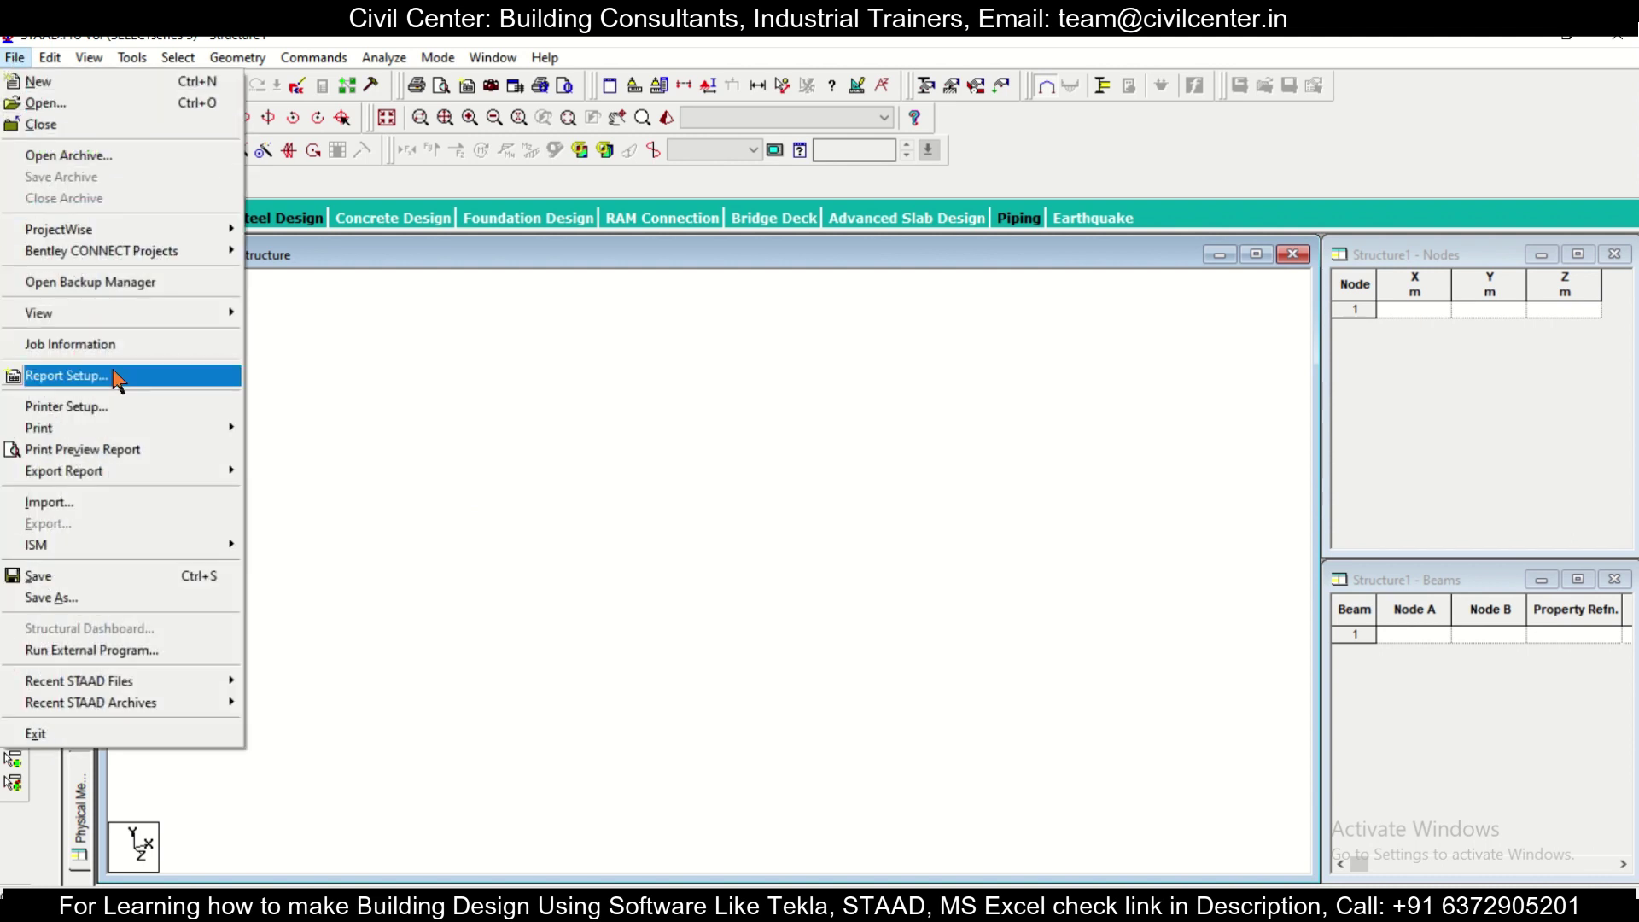
pyautogui.moveTo(493, 57)
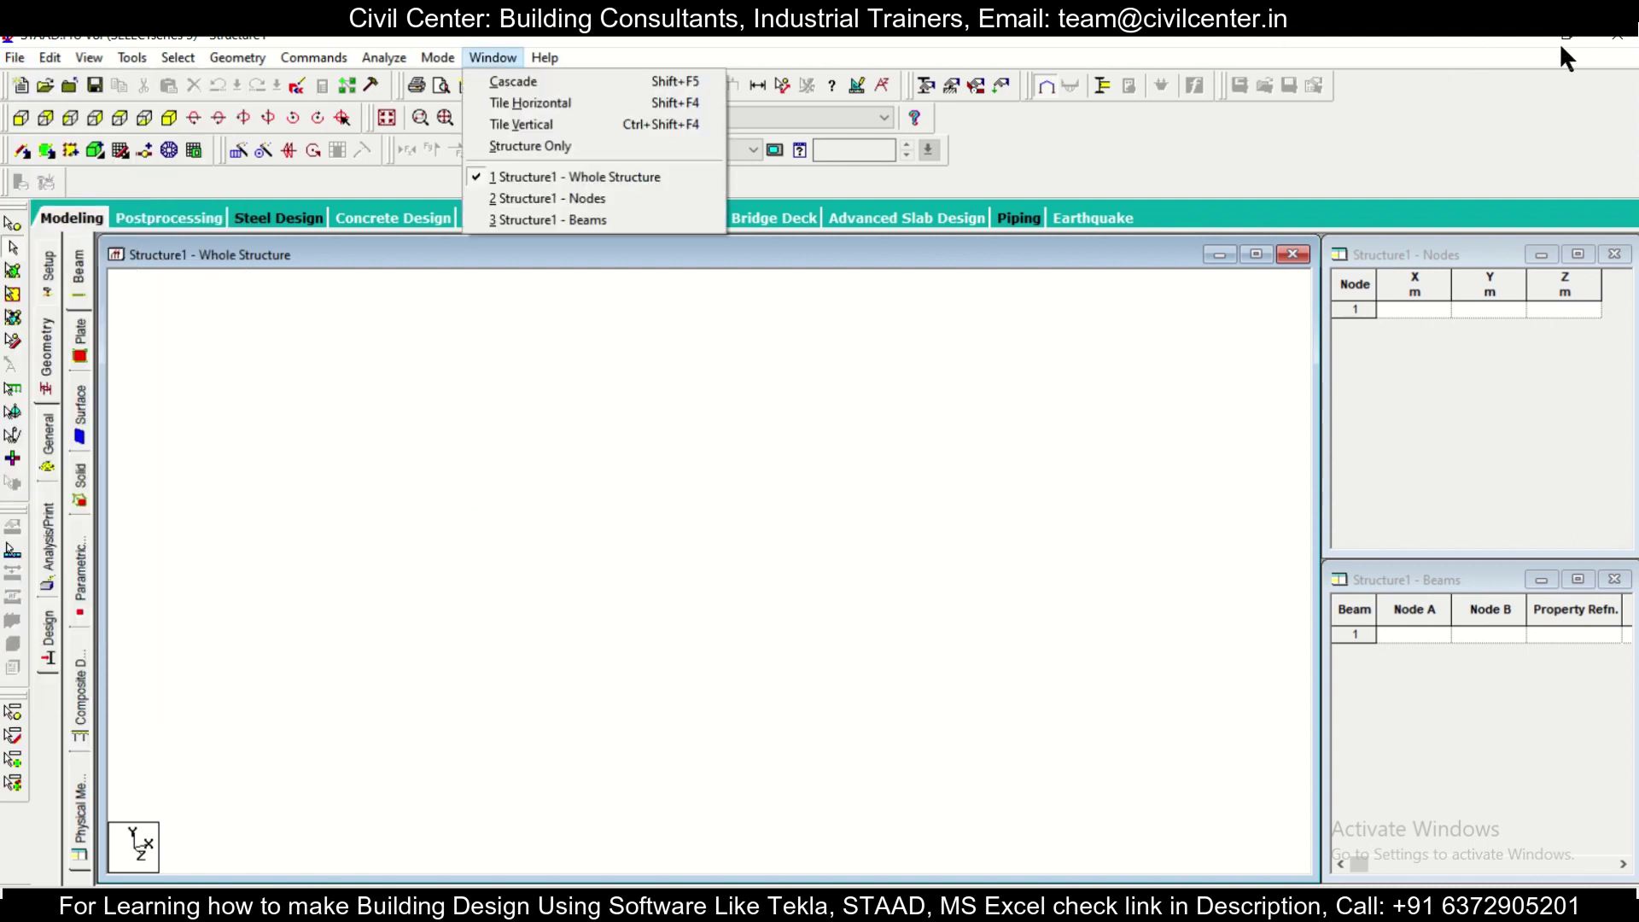
pyautogui.moveTo(14, 57)
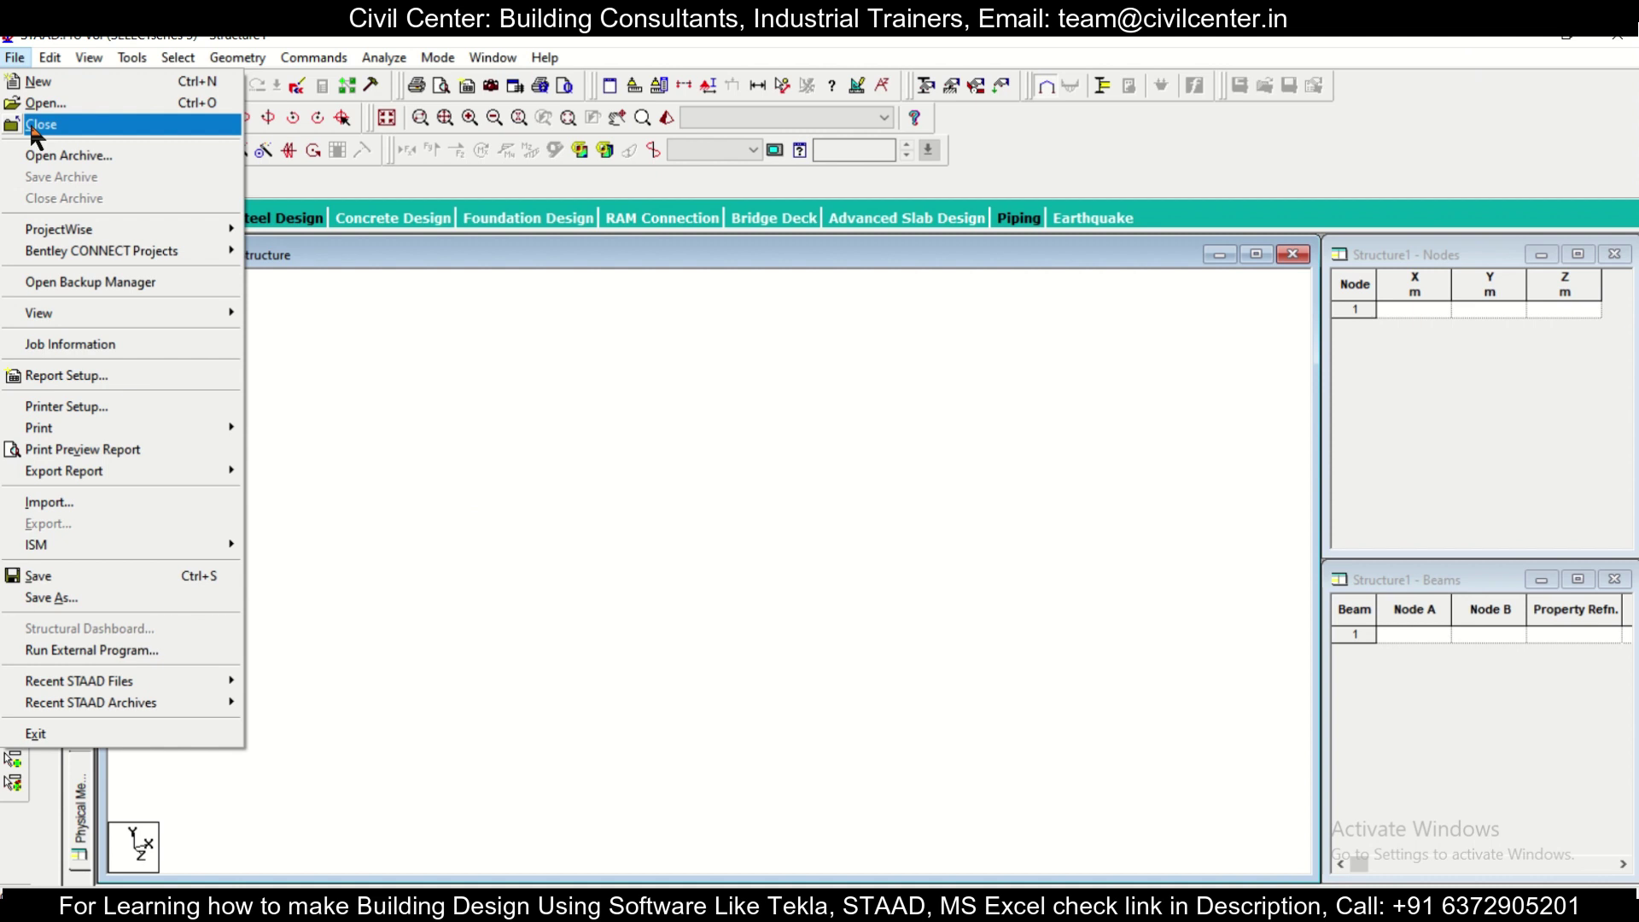
pyautogui.click(184, 603)
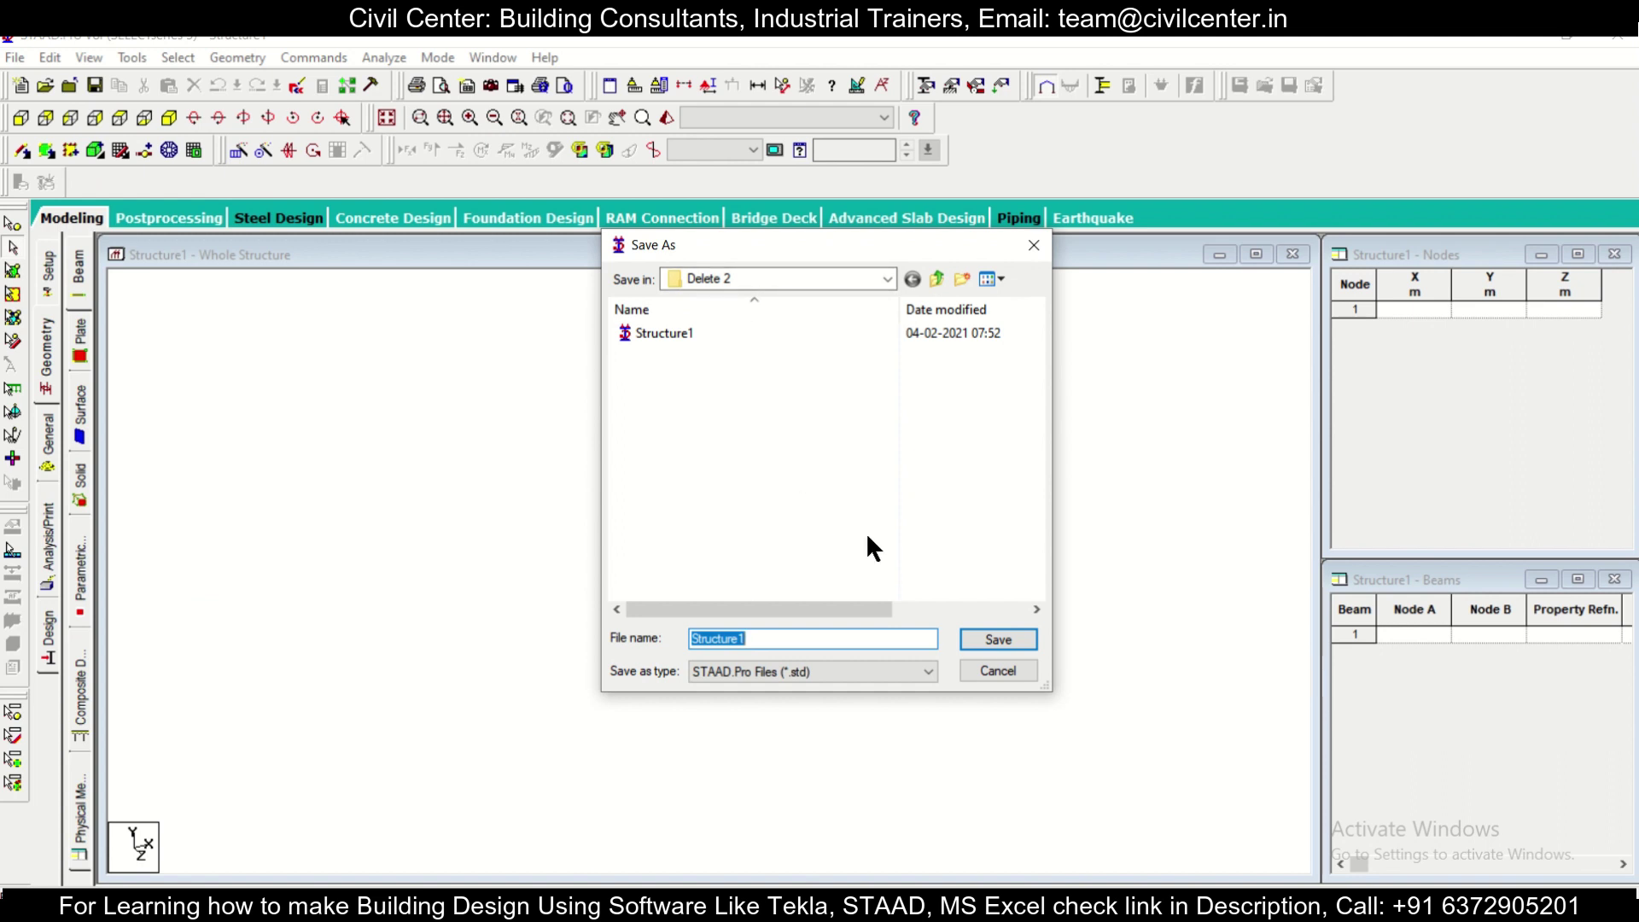
pyautogui.click(1034, 243)
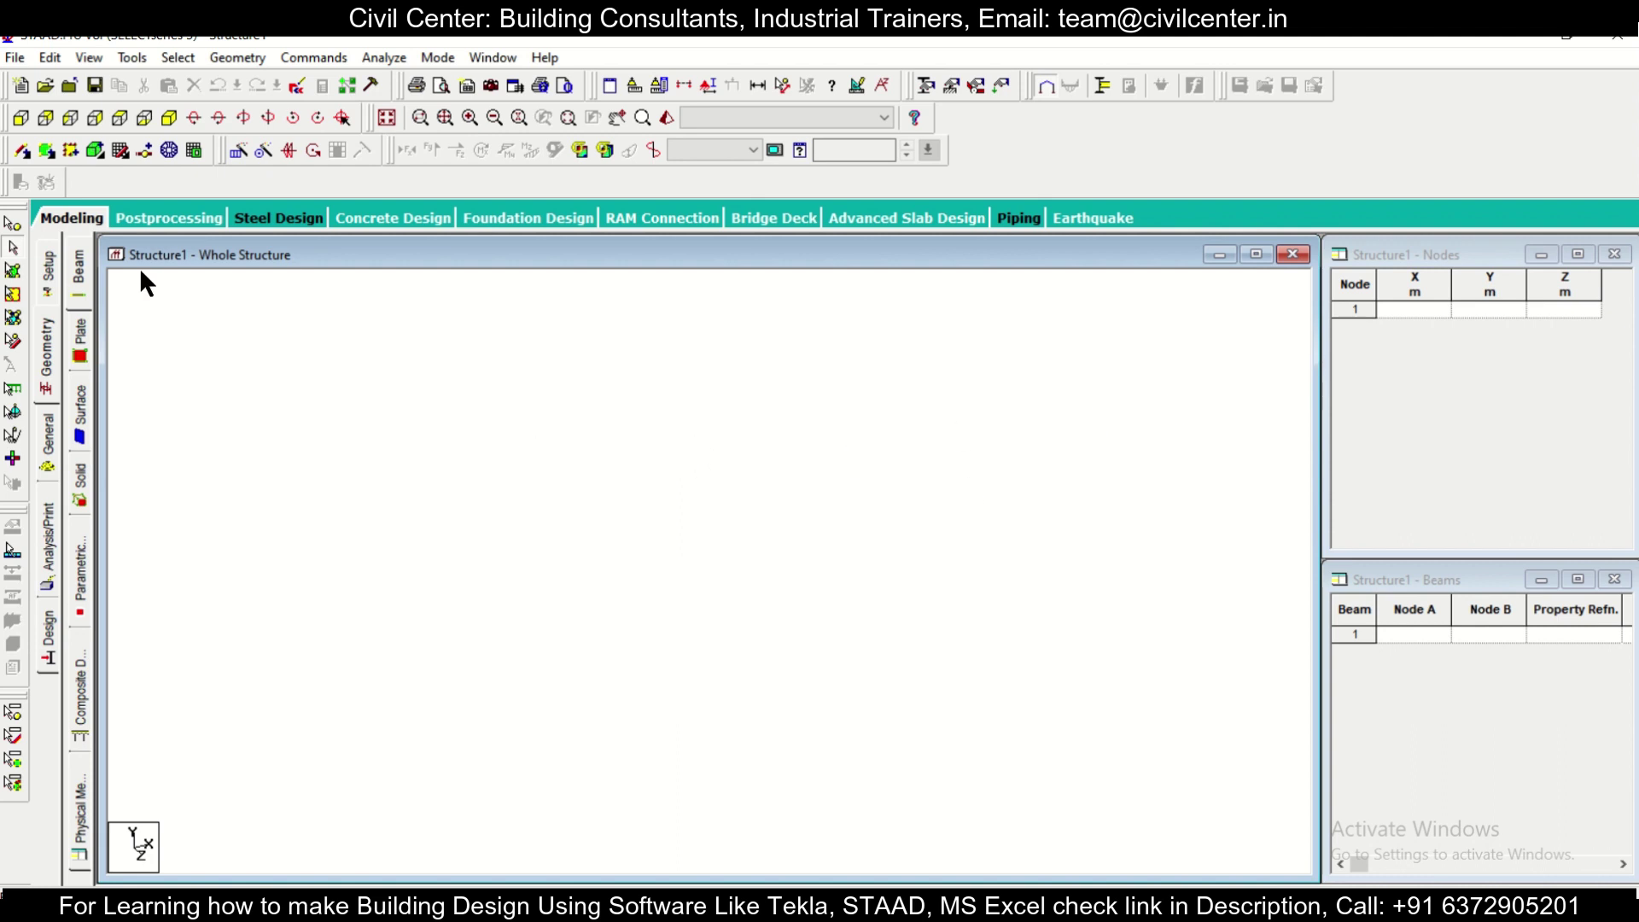
# Show the model in top view and create node 1 at the origin (0, 0, 0 m).
pyautogui.click(118, 120)
pyautogui.click(1414, 309)
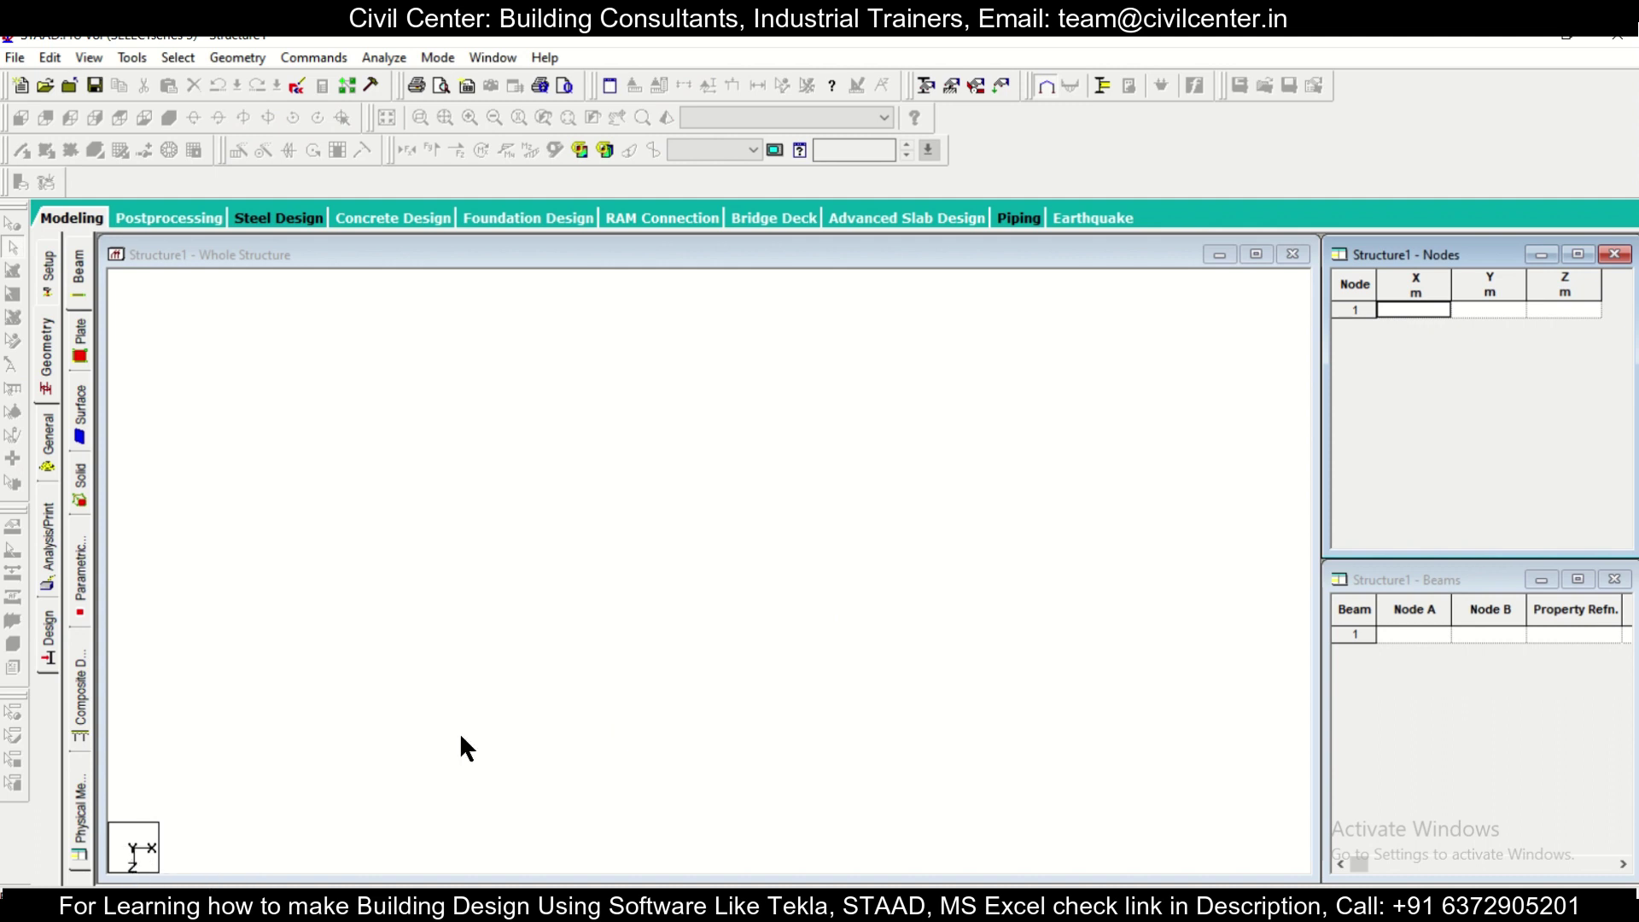
pyautogui.press('Tab')
pyautogui.press('Tab')
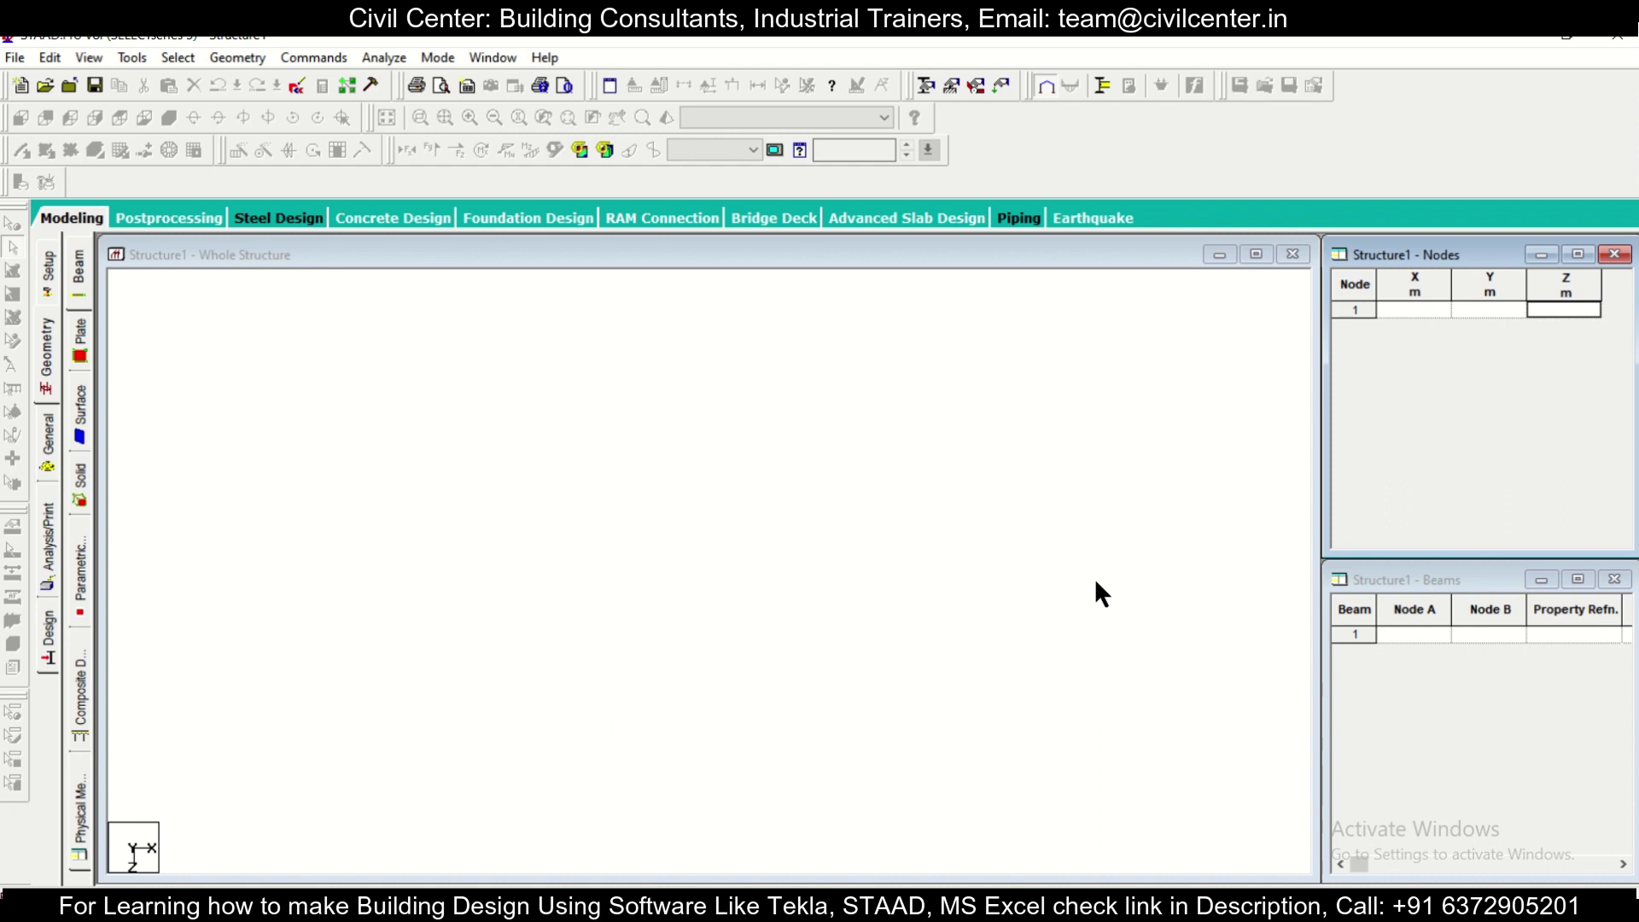
pyautogui.write('0')
pyautogui.press('Return')
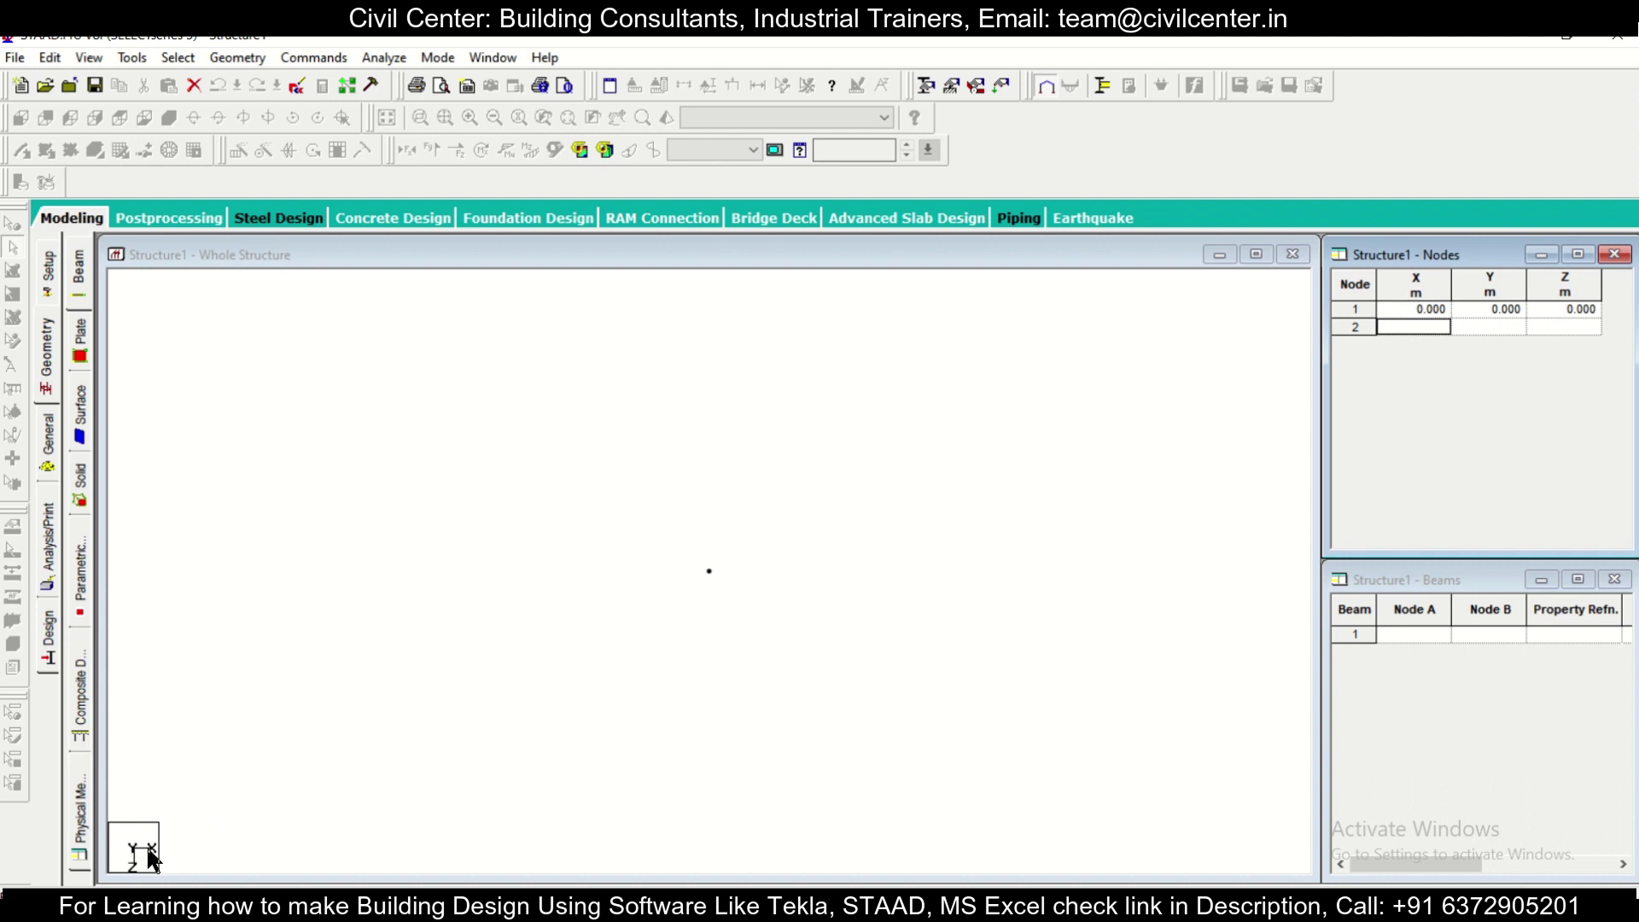
# Add node 2 at X 4 m, Y 0, Z 0.
pyautogui.write('4')
pyautogui.press('Tab')
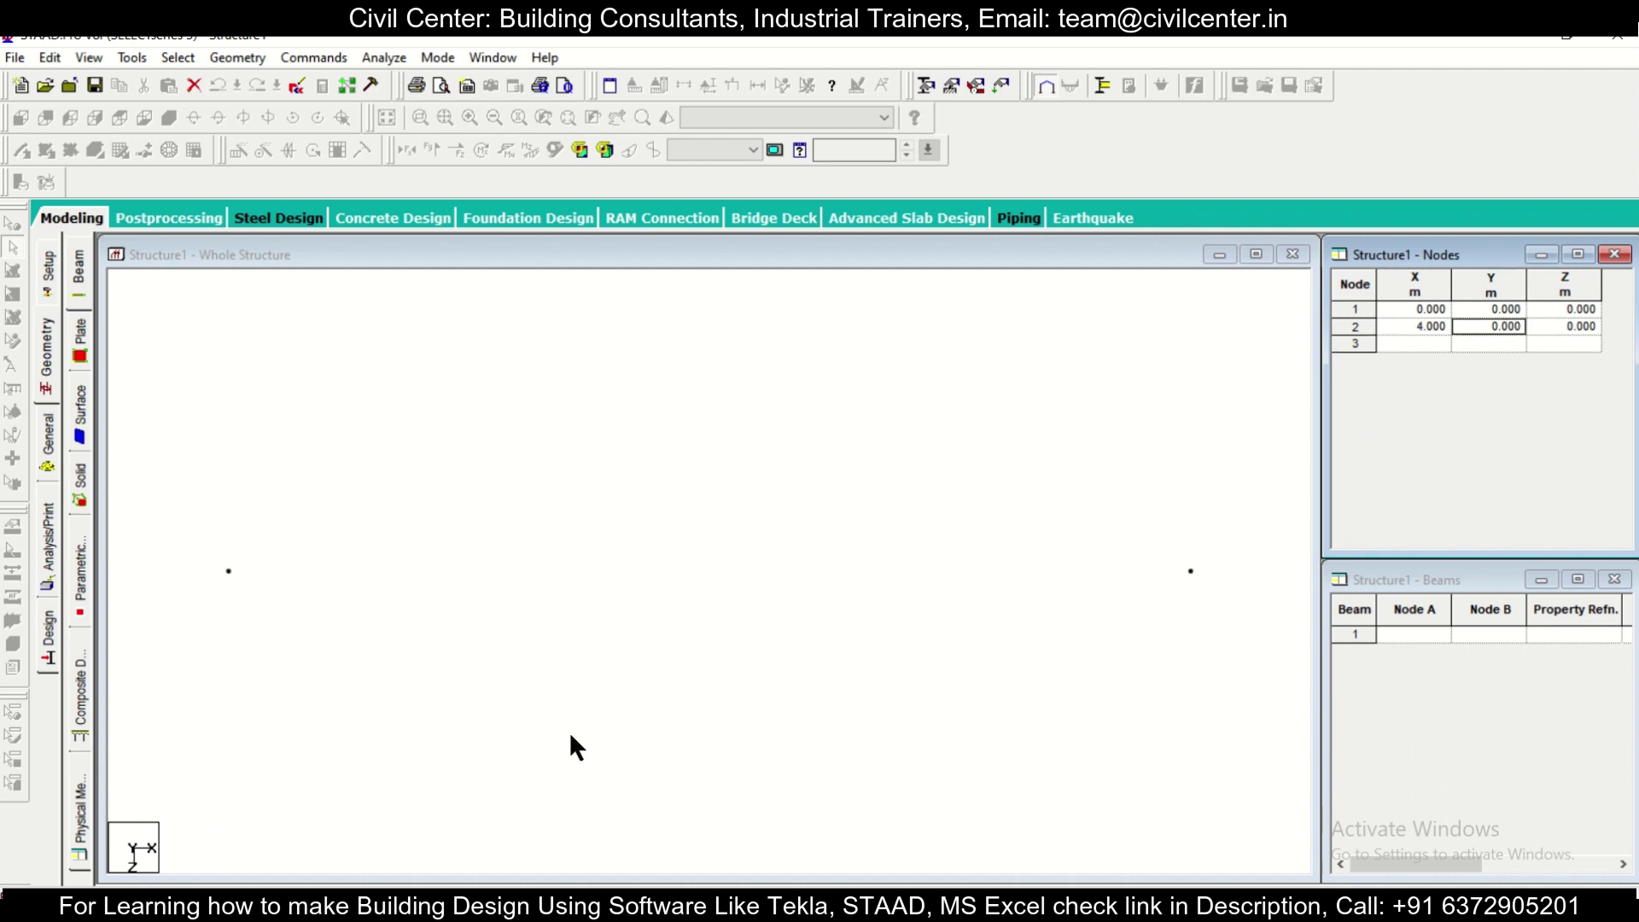
pyautogui.press('Tab')
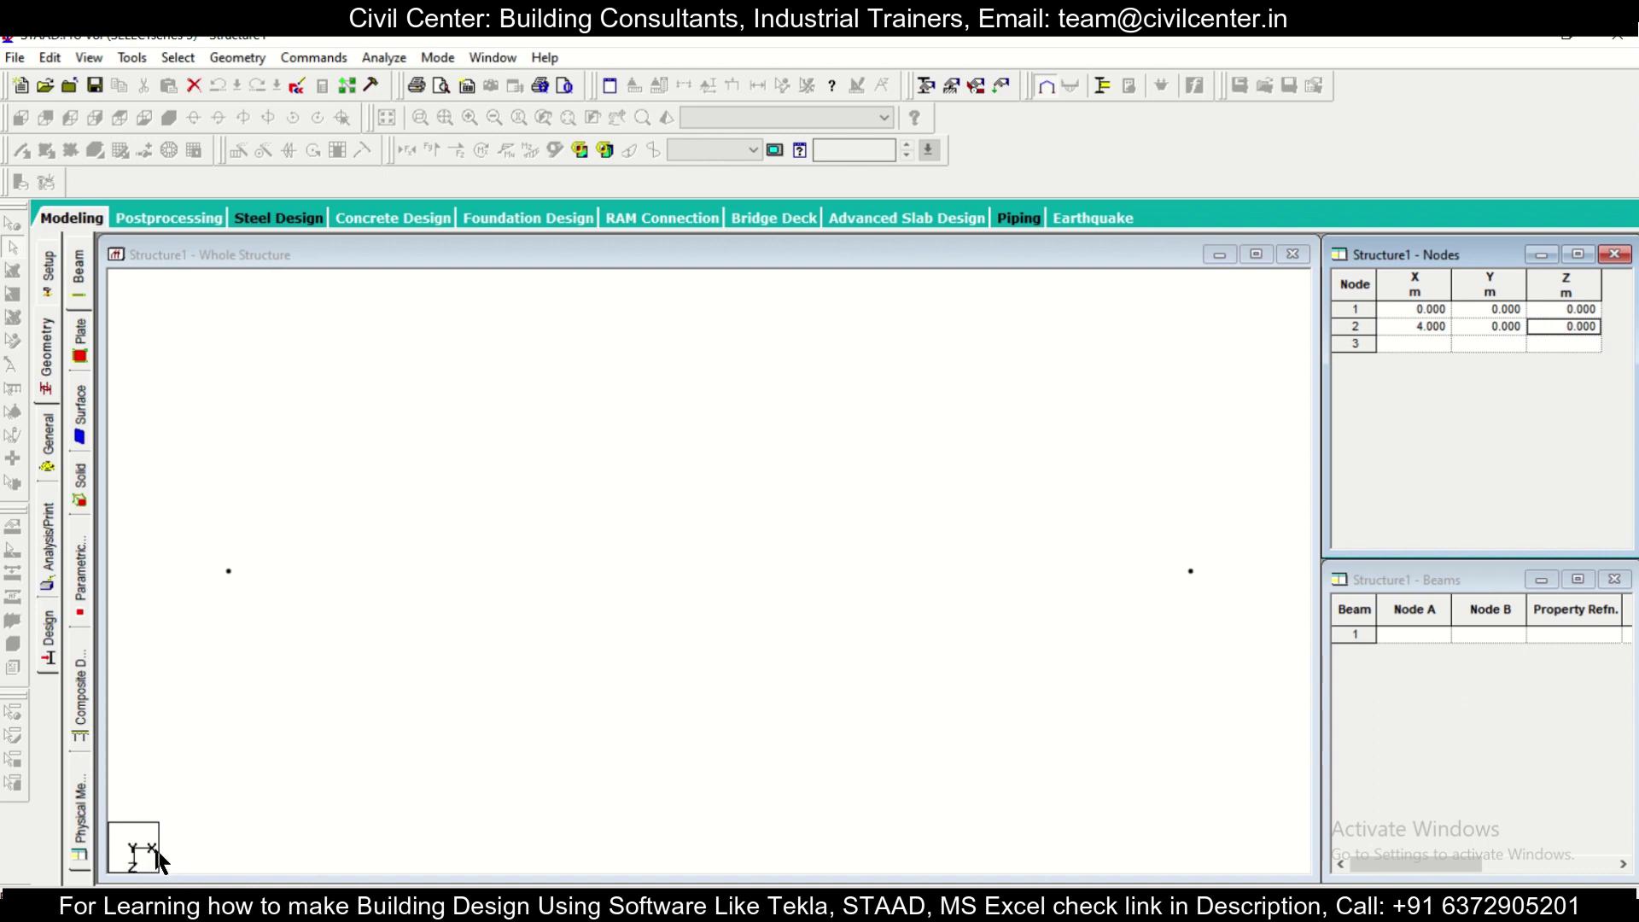
pyautogui.press('Return')
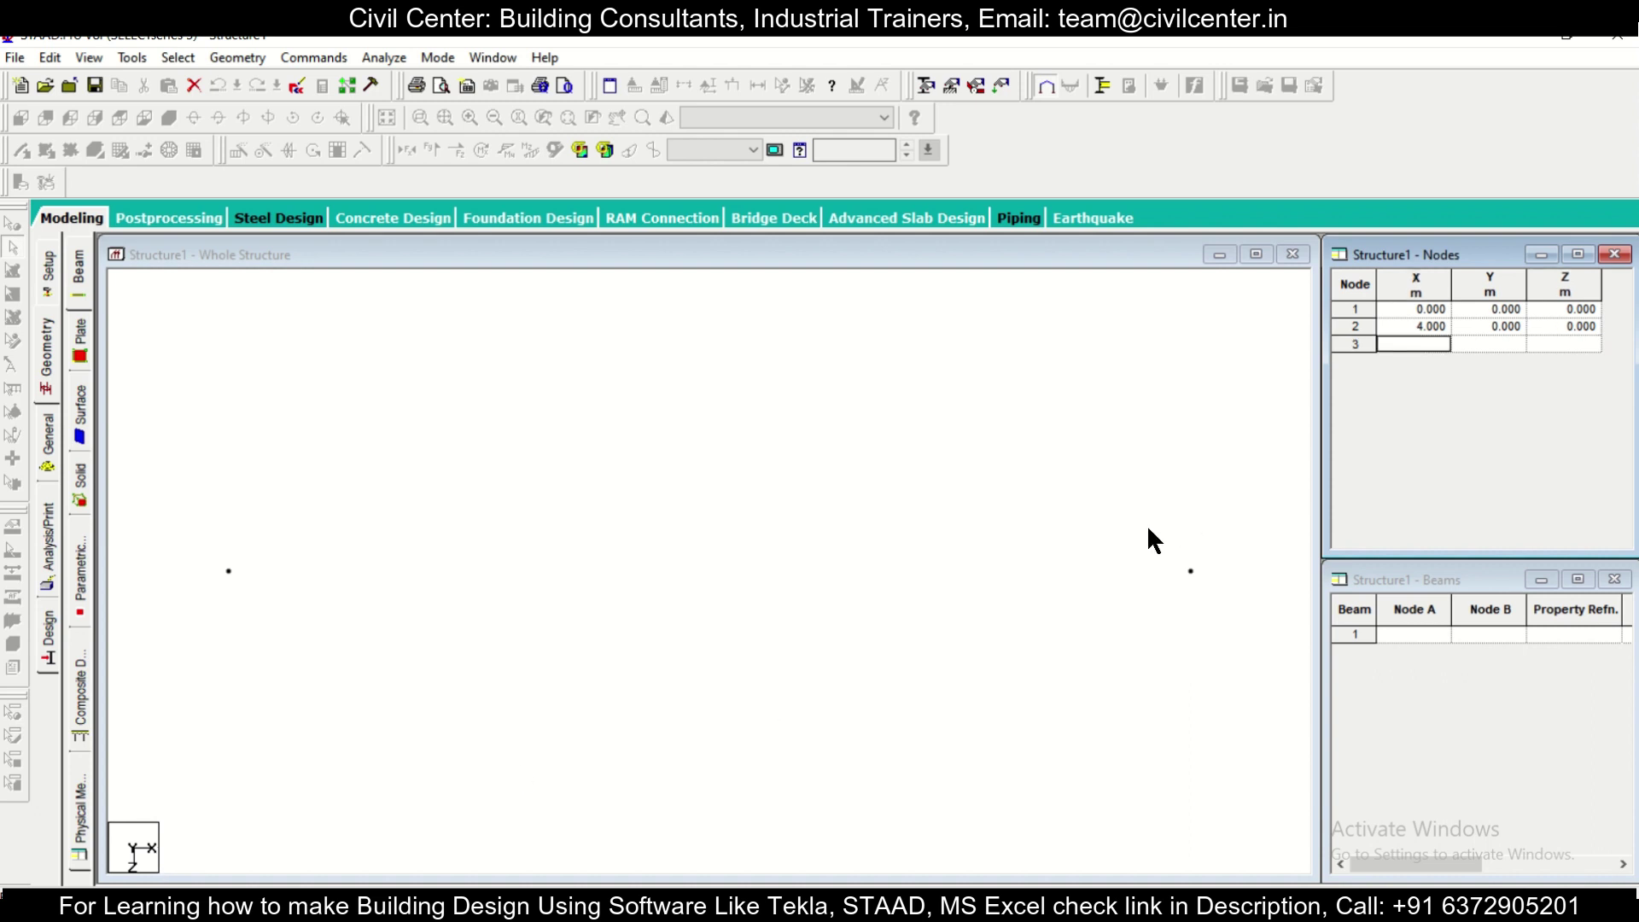
# Add node 3 at X 0, Y 0, Z -4 m.
pyautogui.press('Tab')
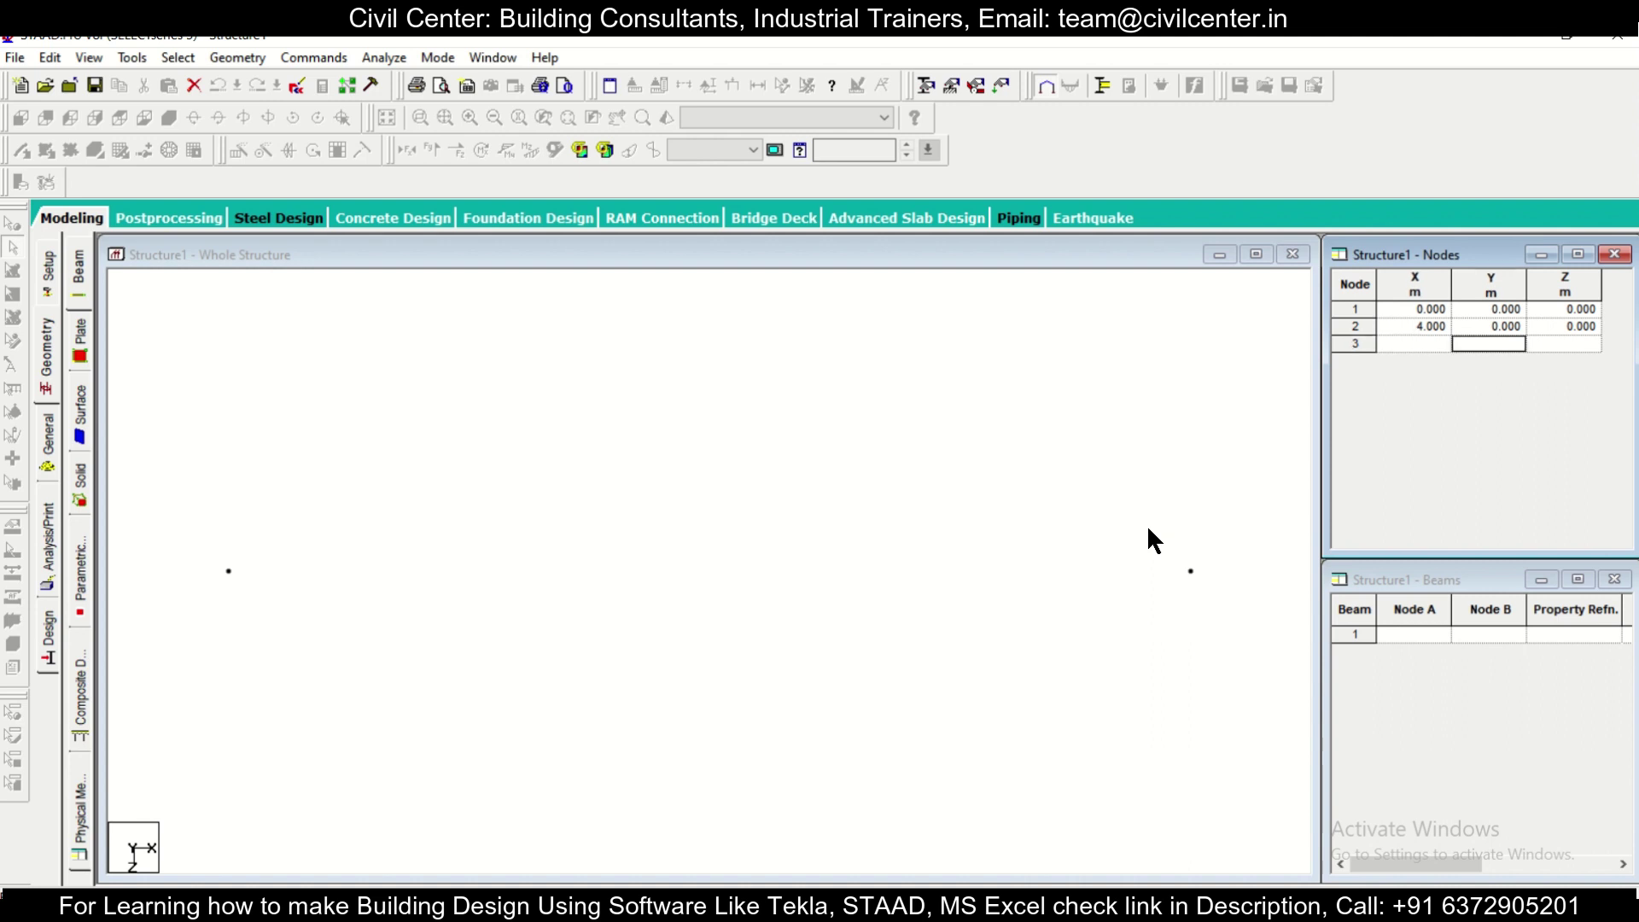
pyautogui.press('Tab')
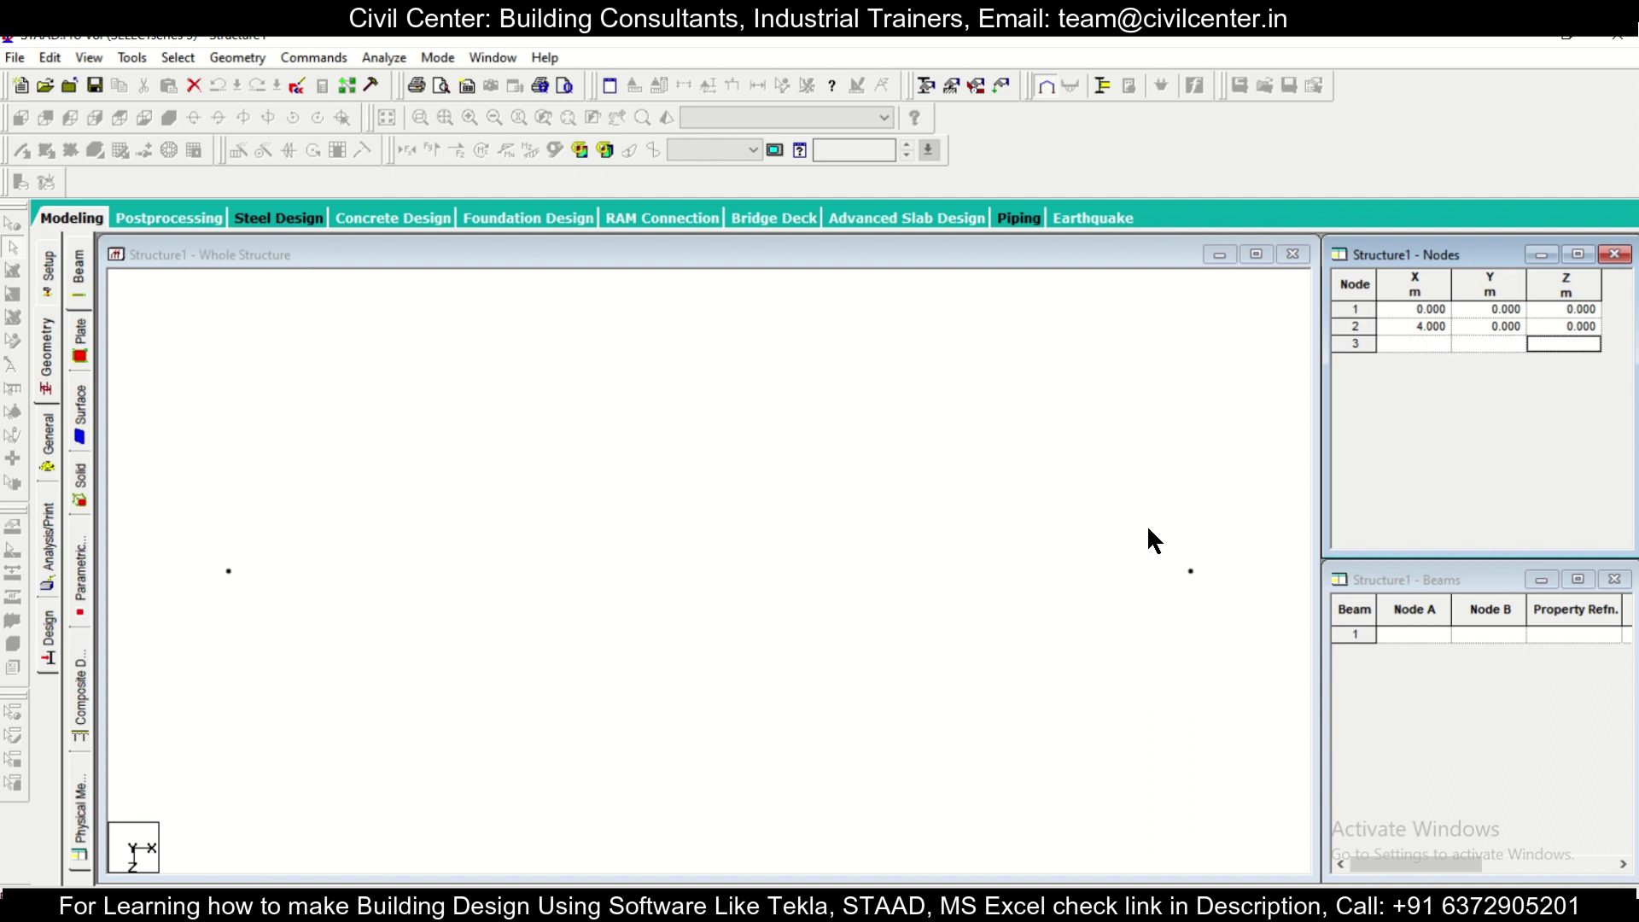
pyautogui.write('-4')
pyautogui.press('Tab')
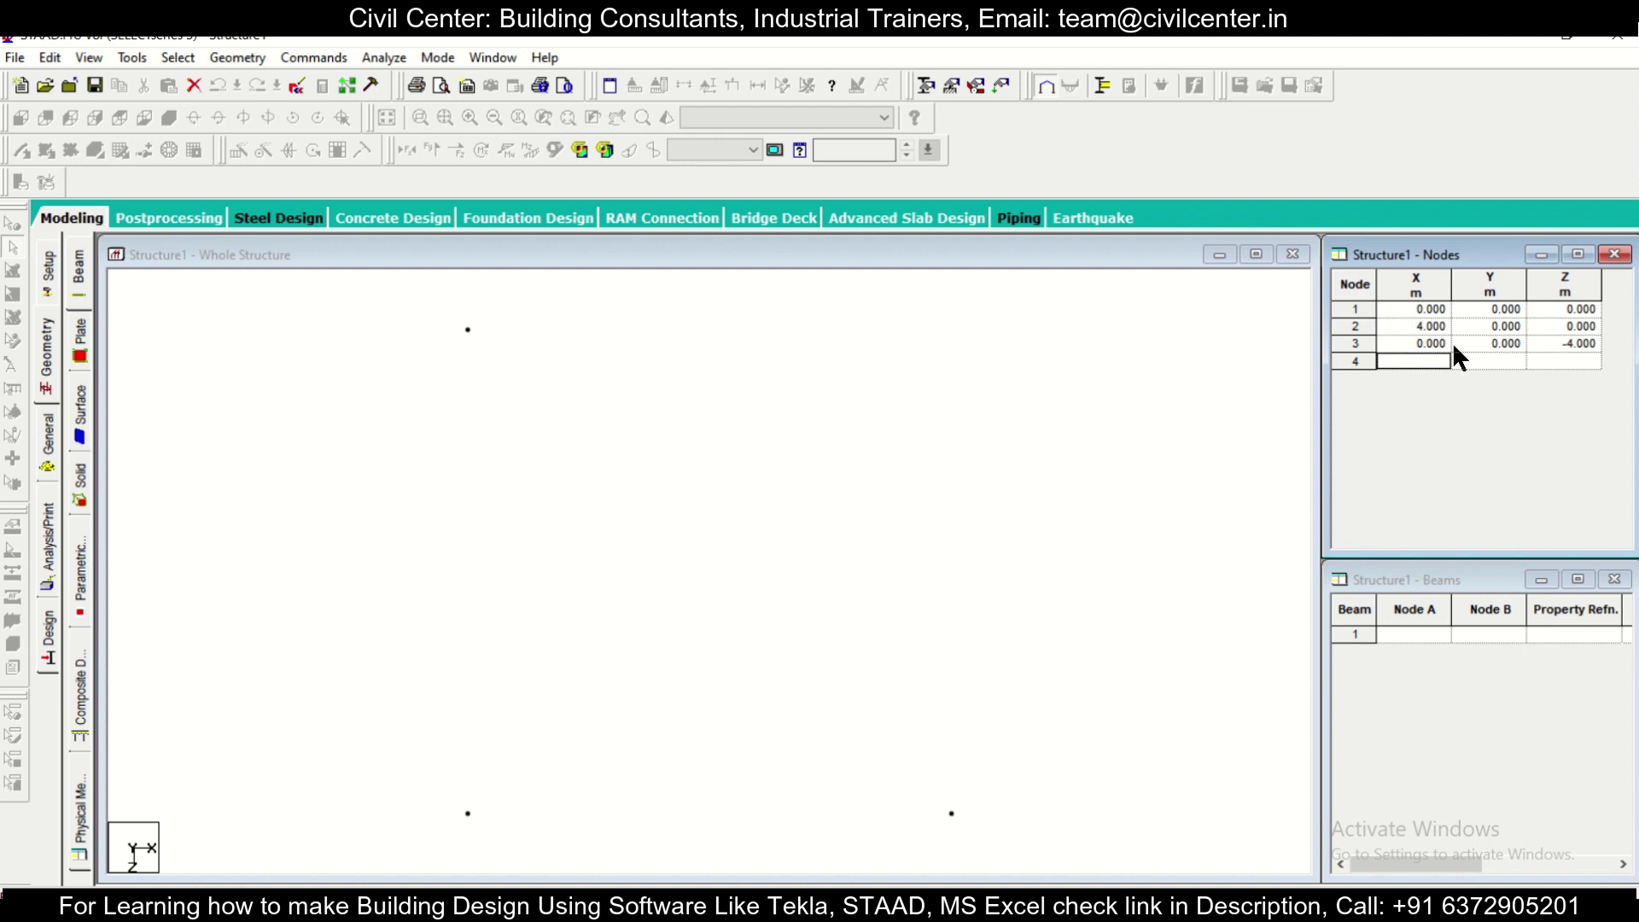
# Set node 3's Z coordinate to 4 m.
pyautogui.click(1577, 344)
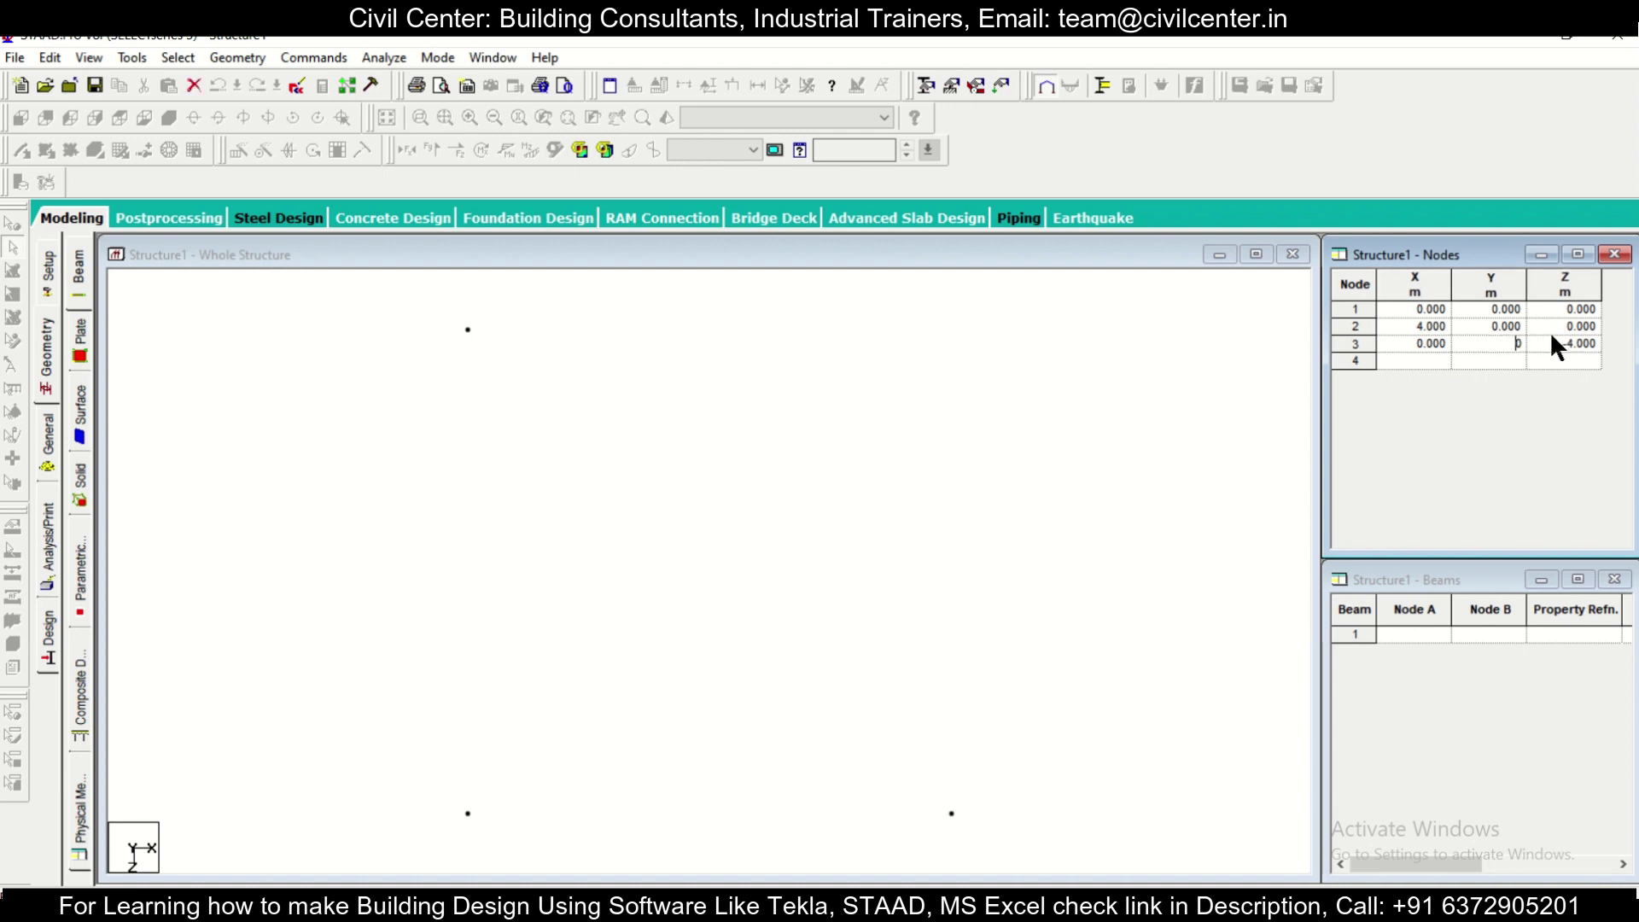
pyautogui.click(1581, 344)
pyautogui.press('Home')
pyautogui.hotkey('shift', 'Right')
pyautogui.press('Delete')
pyautogui.click(1569, 366)
# Add node 4 at X 4 m, Y 0, Z 4 m to complete the square of base nodes.
pyautogui.click(1414, 366)
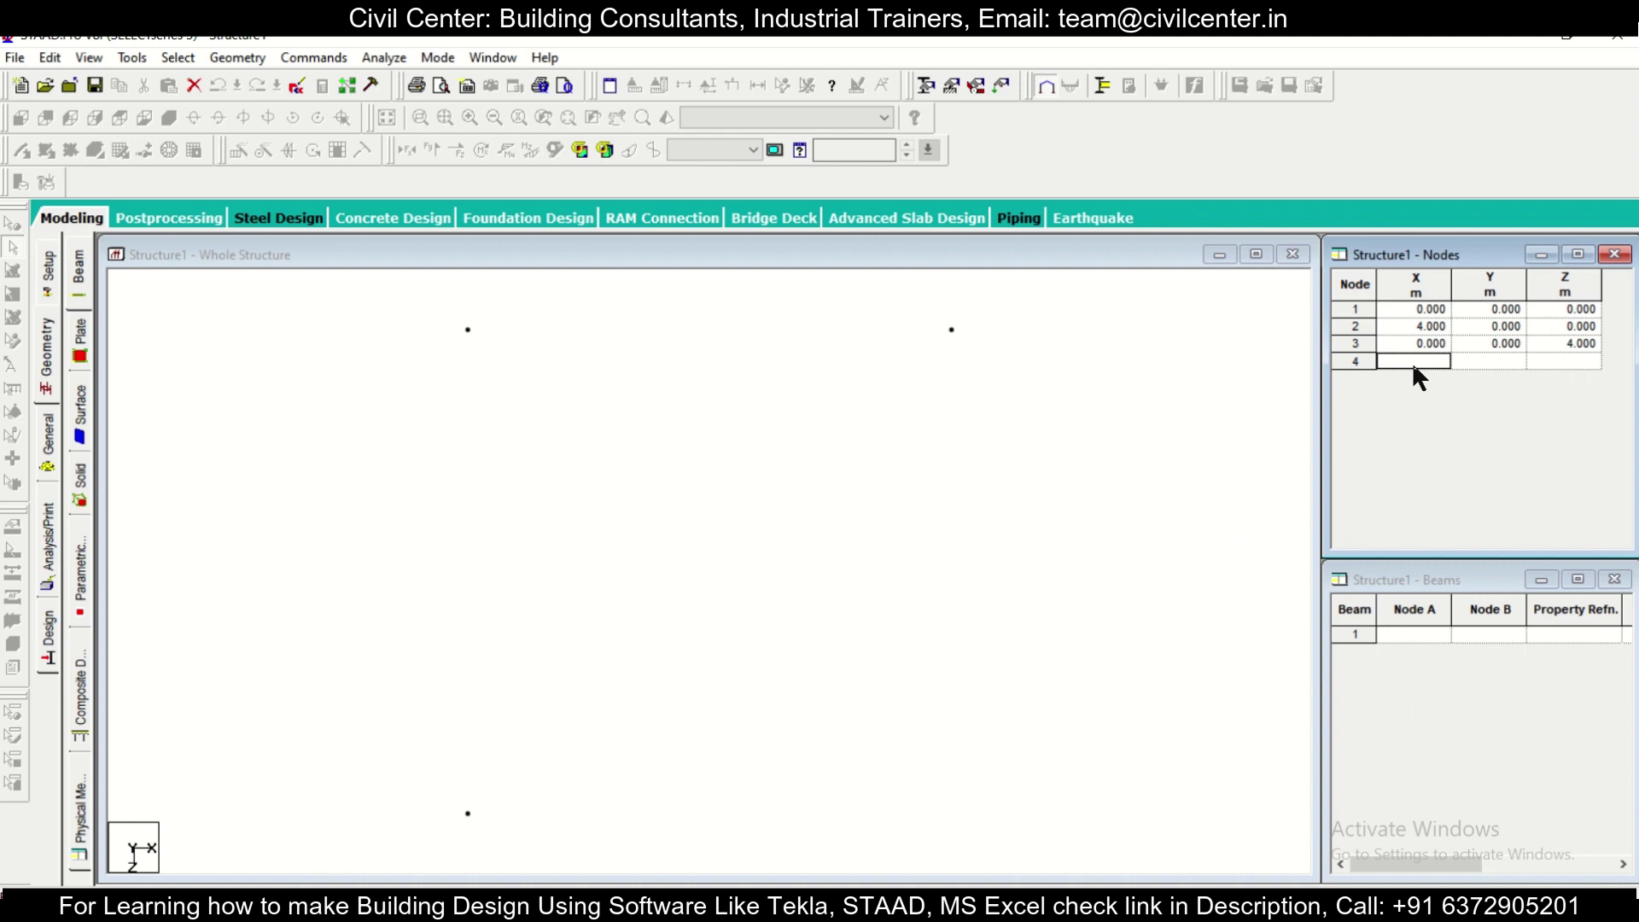
pyautogui.write('4')
pyautogui.press('Tab')
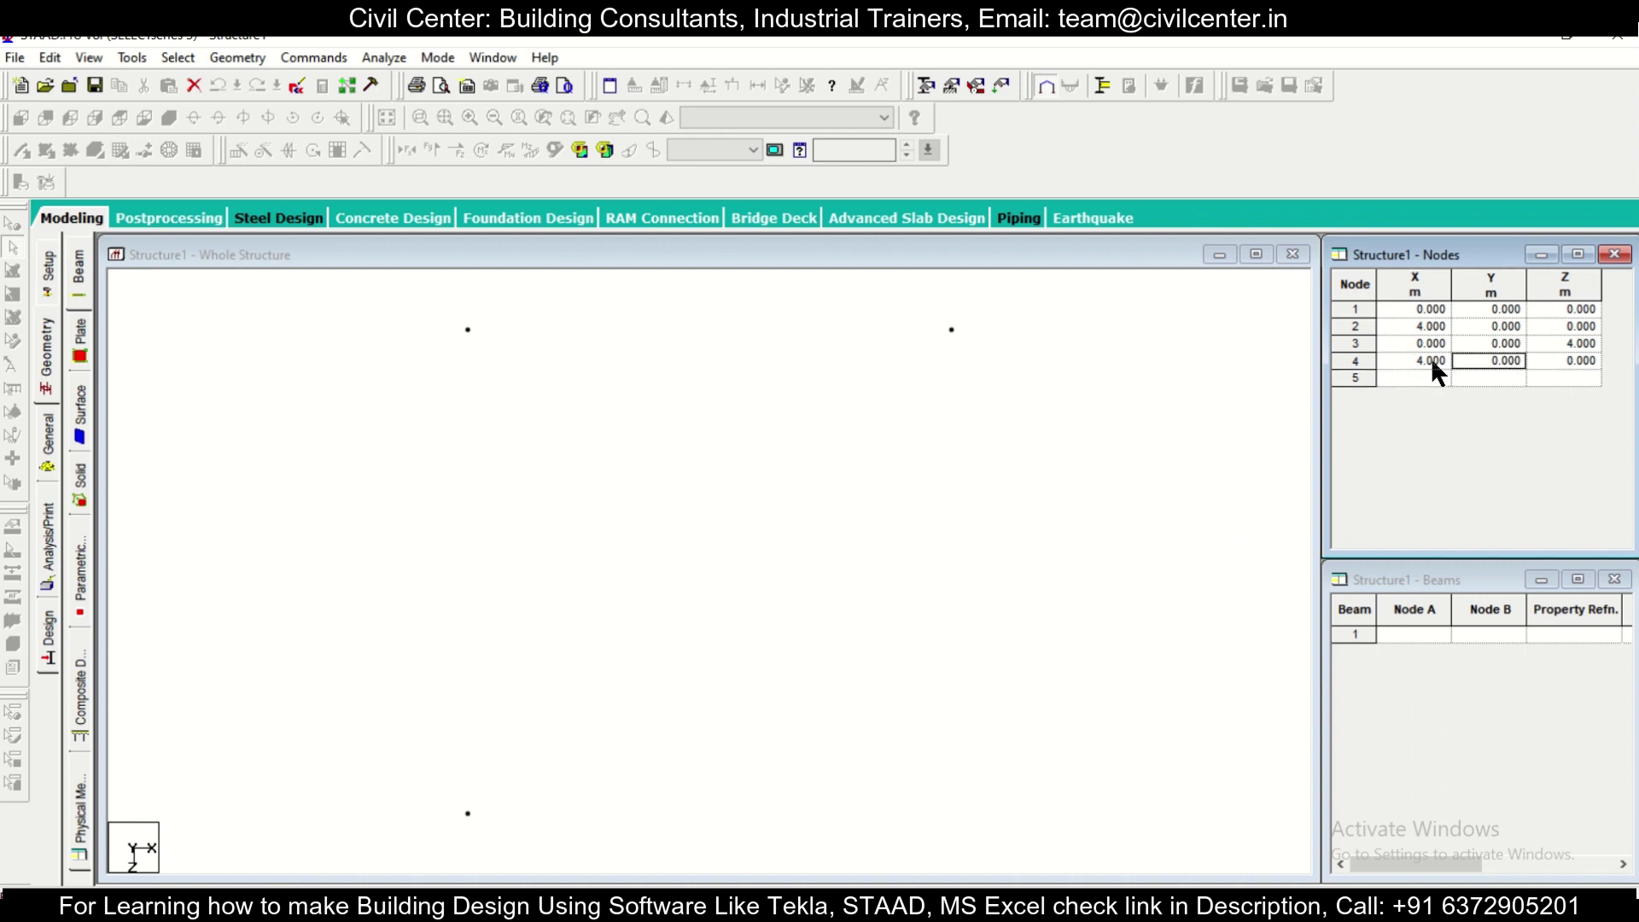
pyautogui.press('Tab')
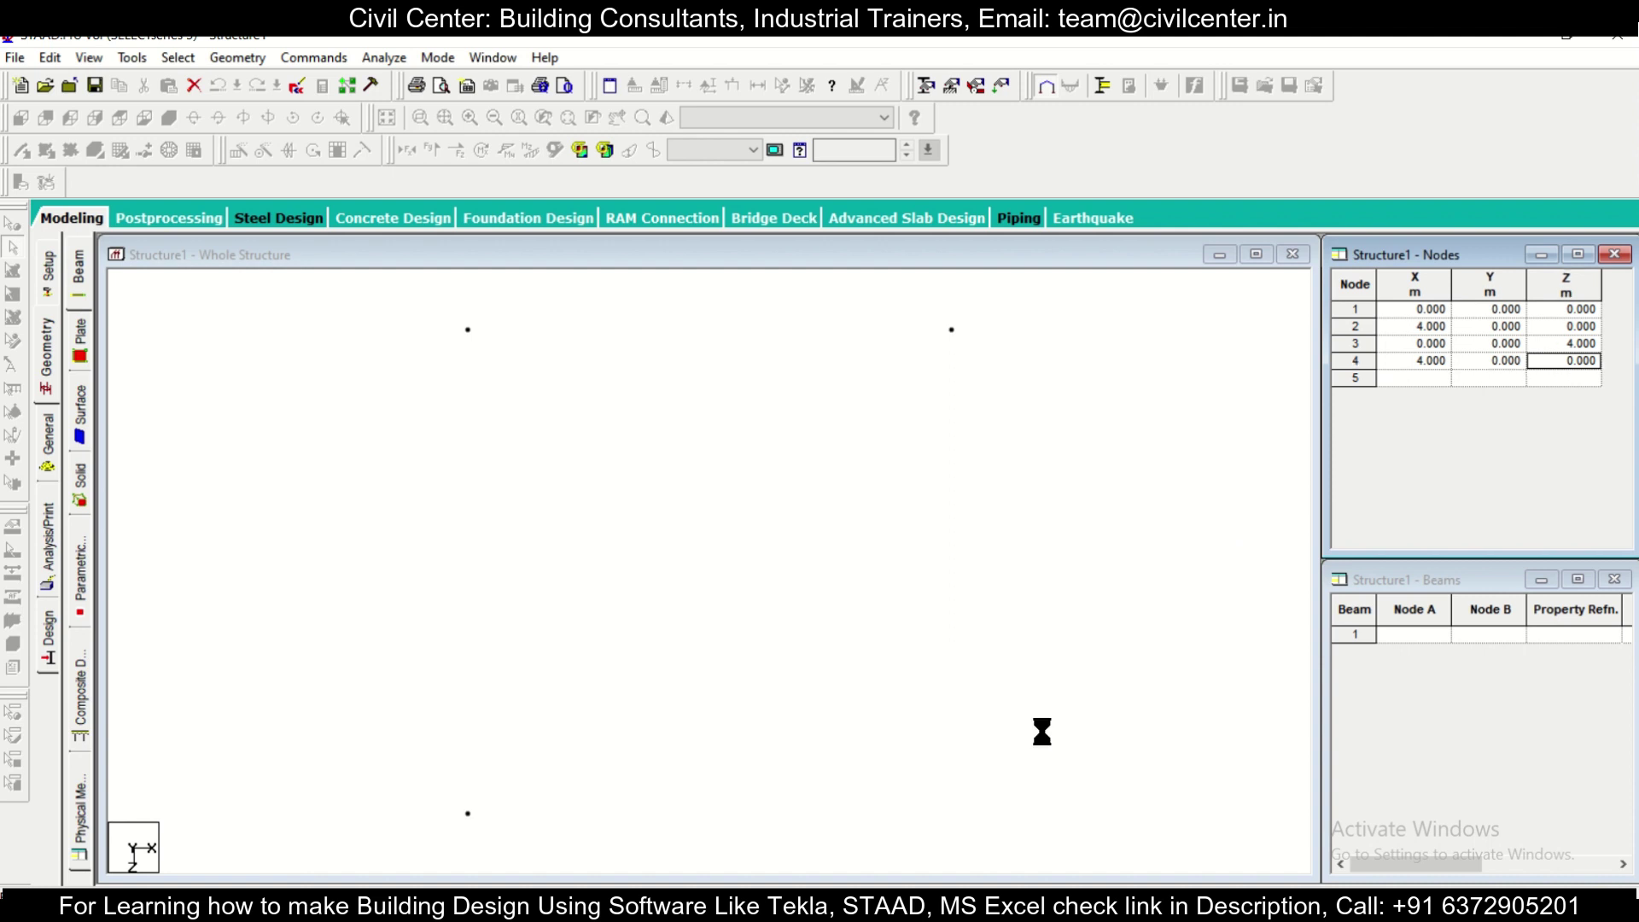
pyautogui.write('4')
pyautogui.click(1434, 375)
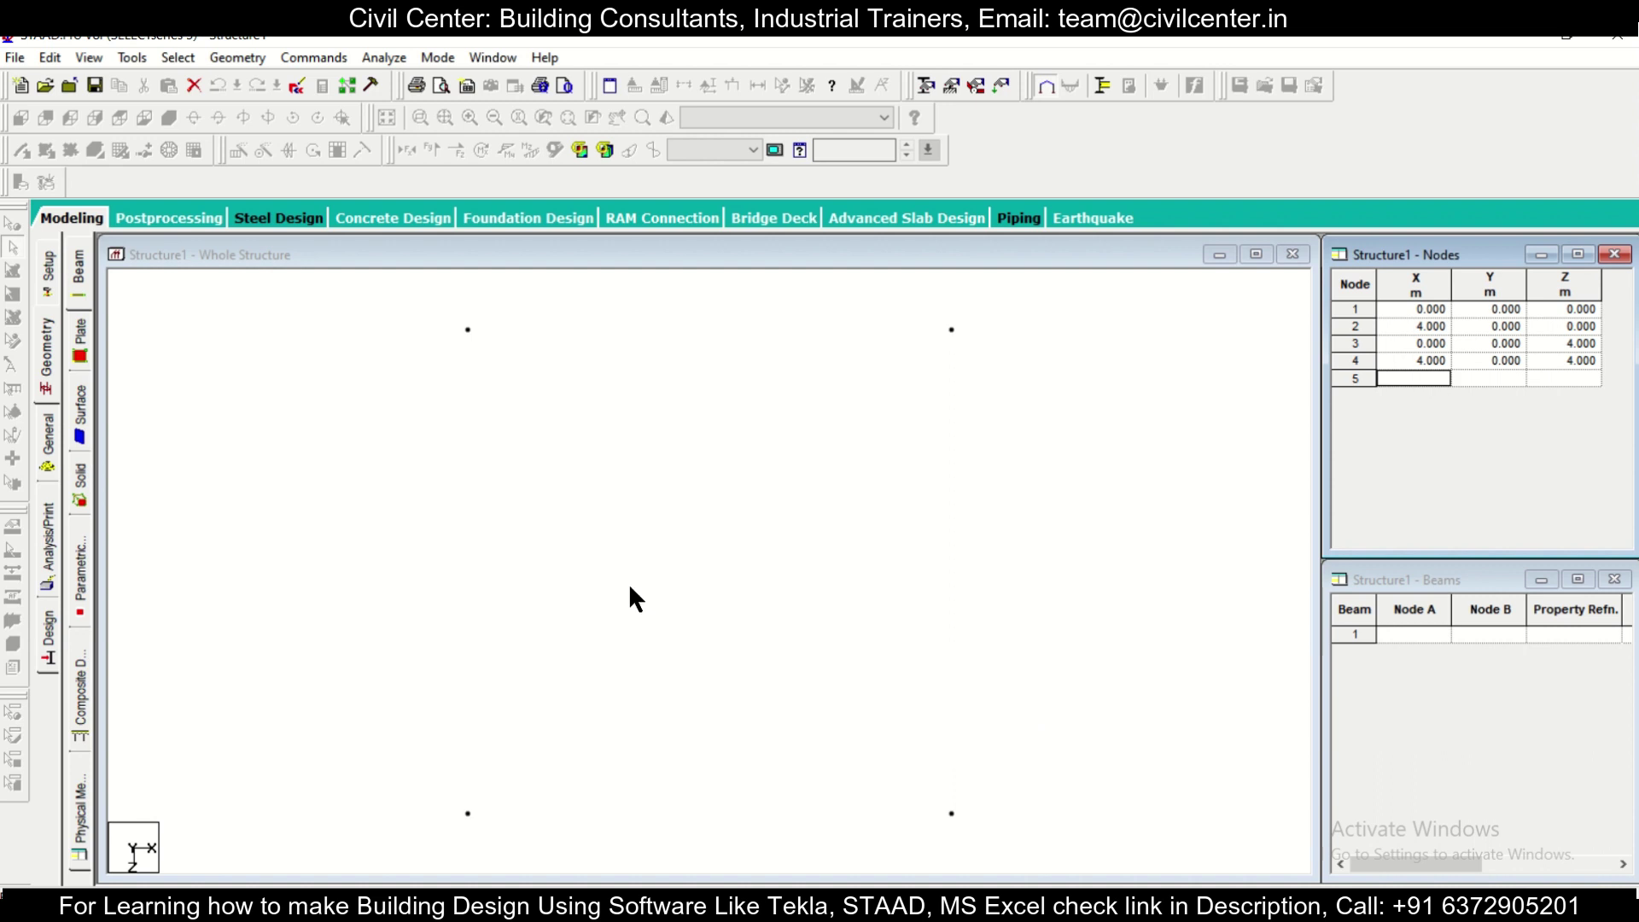
# Draw a beam from node 3 to node 4 along the front edge of the base square in top view.
pyautogui.click(663, 587)
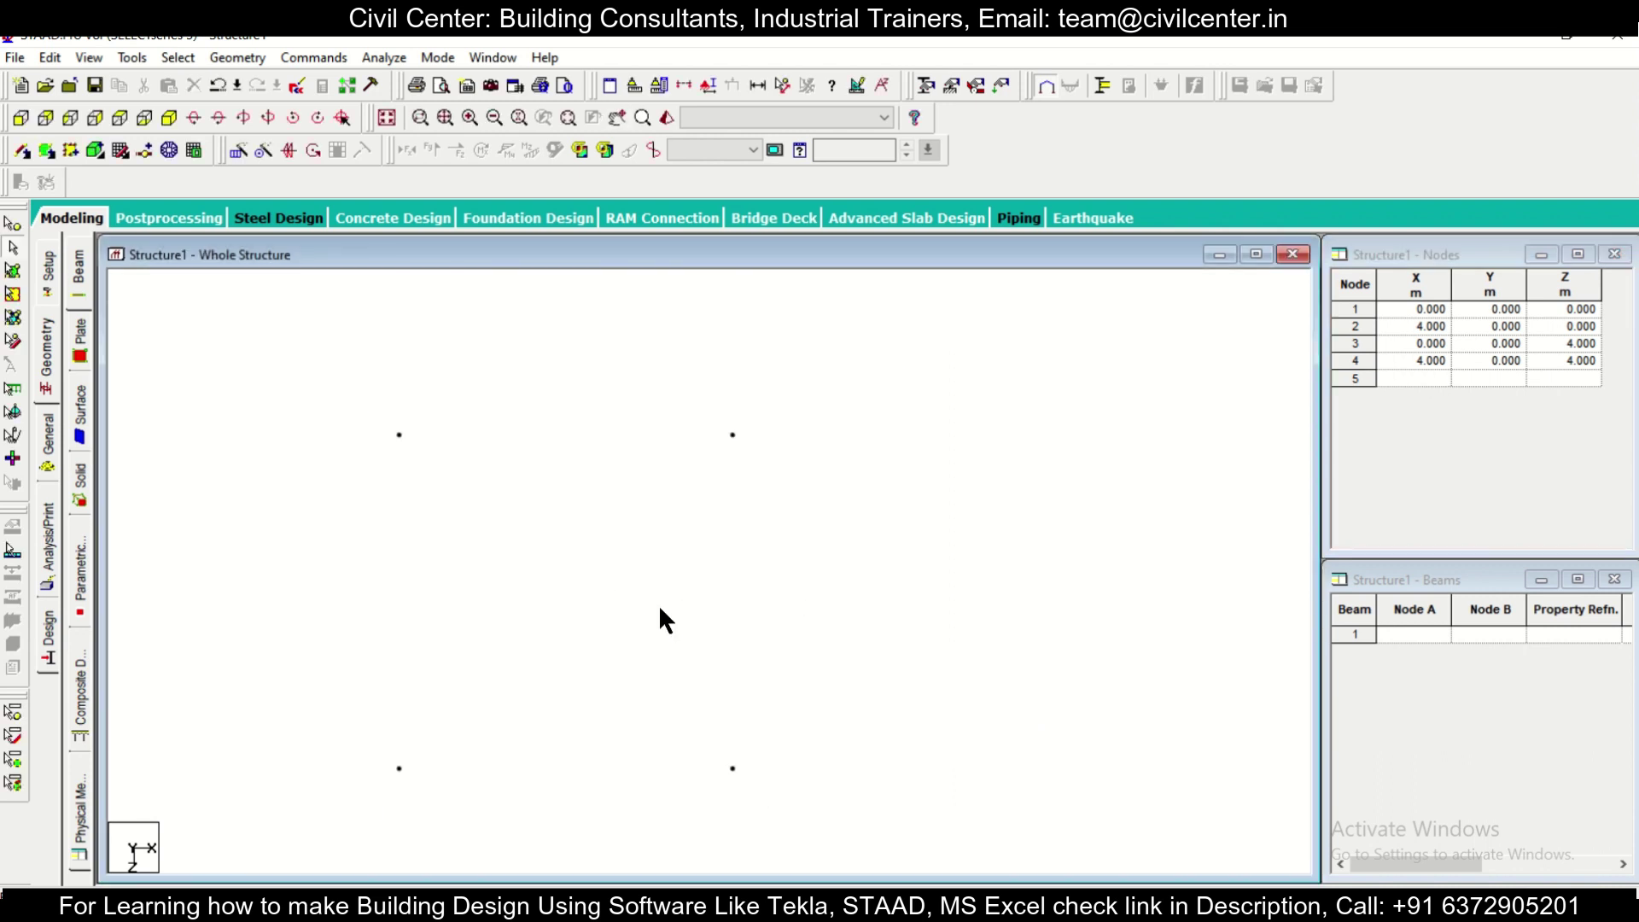
pyautogui.click(169, 117)
pyautogui.scroll(-1, 719, 595)
pyautogui.scroll(-1, 560, 603)
pyautogui.moveTo(564, 603); pyautogui.dragTo(747, 606, button='middle')
pyautogui.click(120, 118)
pyautogui.click(22, 150)
pyautogui.click(597, 732)
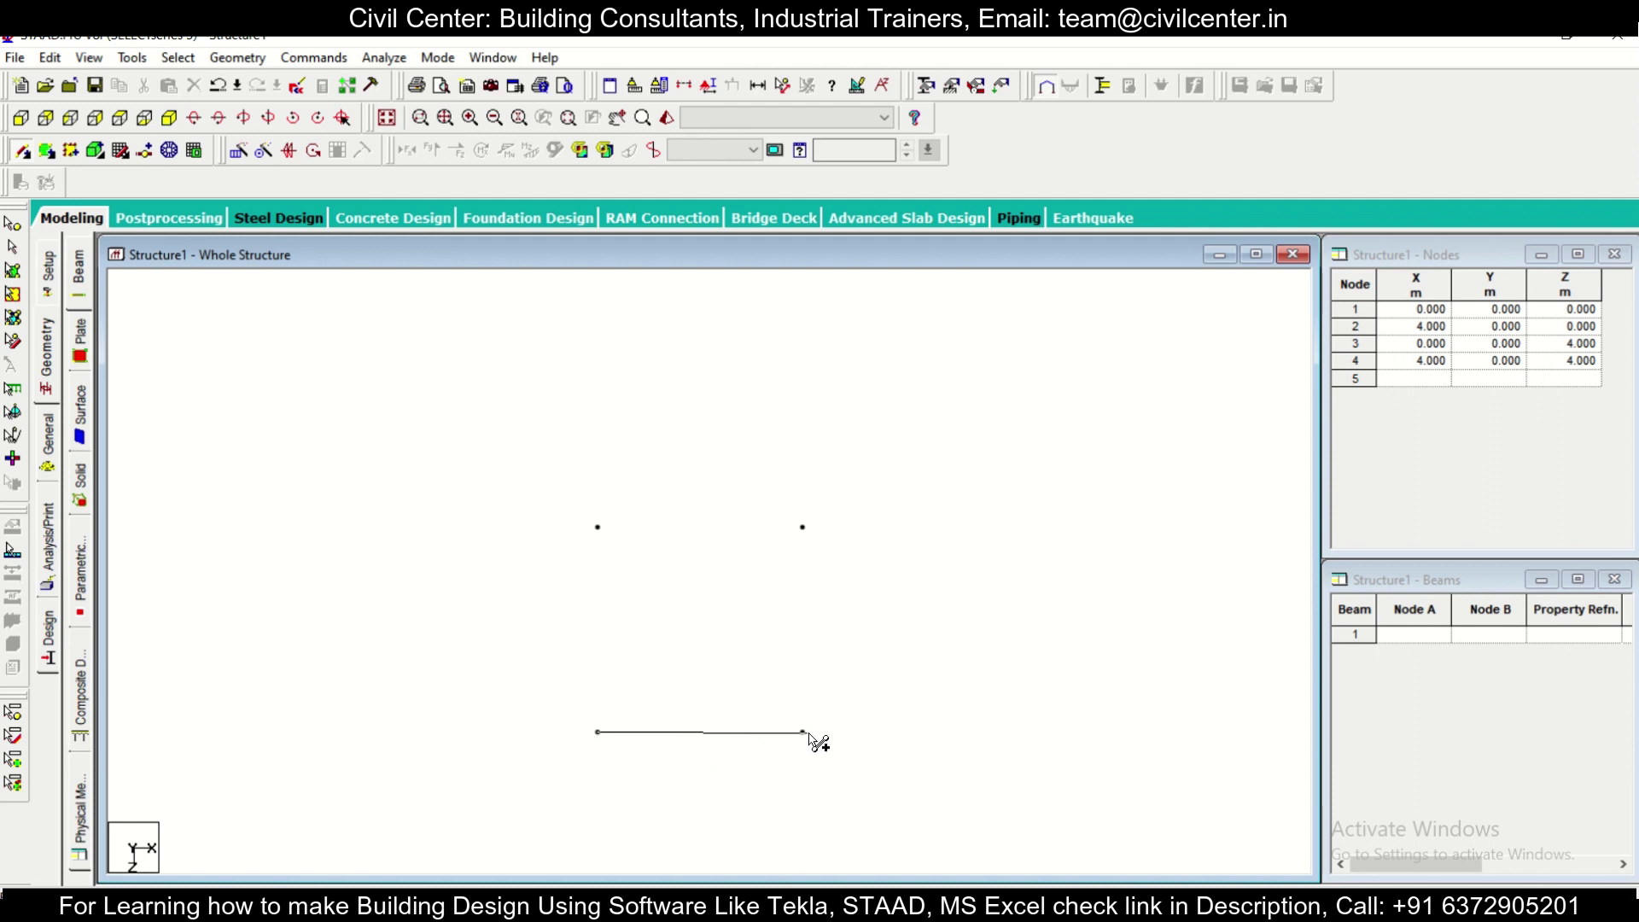
pyautogui.rightClick(607, 749)
pyautogui.click(802, 732)
# Close the base square with beams between nodes 3 and 1, 4 and 2, and 1 and 2.
pyautogui.click(597, 731)
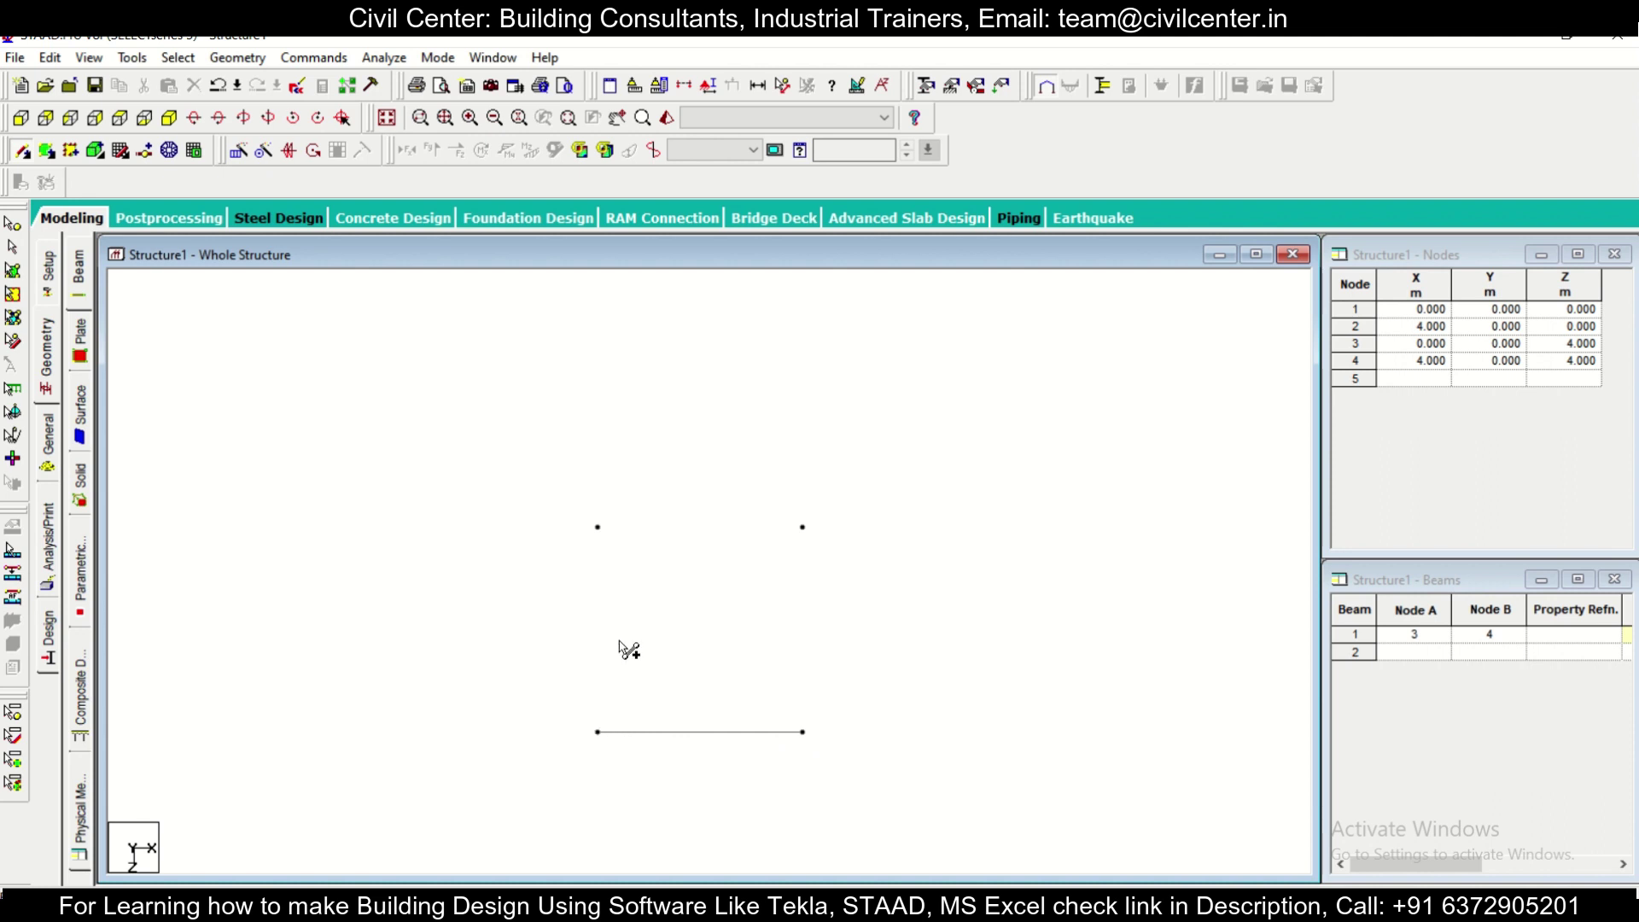
pyautogui.click(598, 526)
pyautogui.click(803, 731)
pyautogui.click(802, 526)
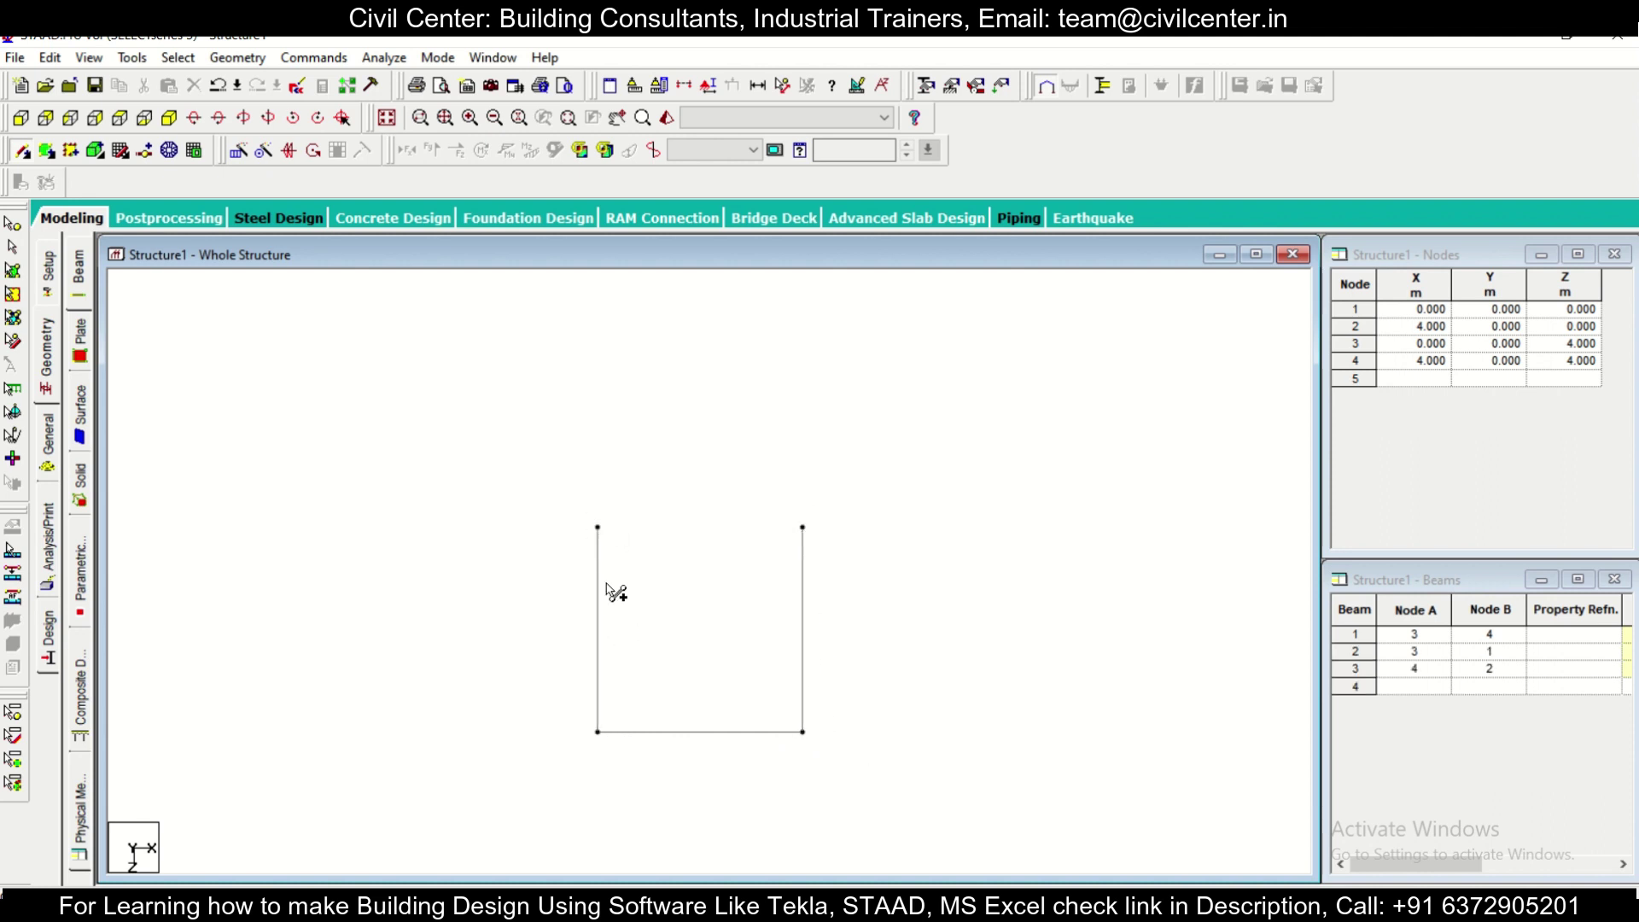
pyautogui.click(597, 527)
pyautogui.click(803, 526)
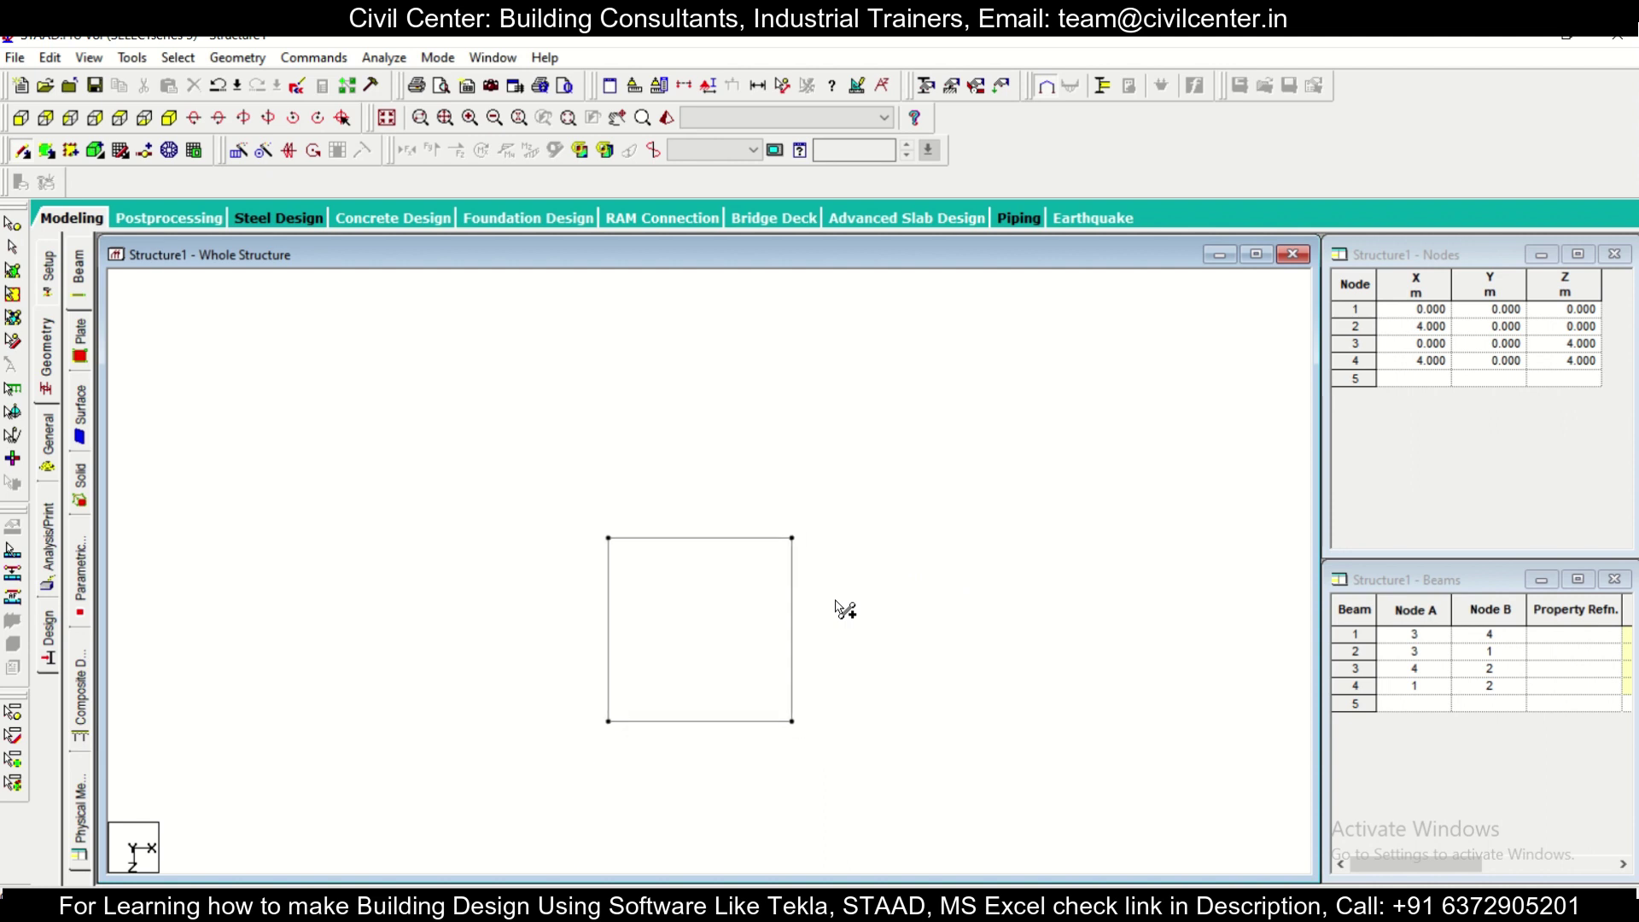
# Copy all four base beams upward with a Translational Repeat in the Y direction, one step at 3 m spacing.
pyautogui.click(168, 119)
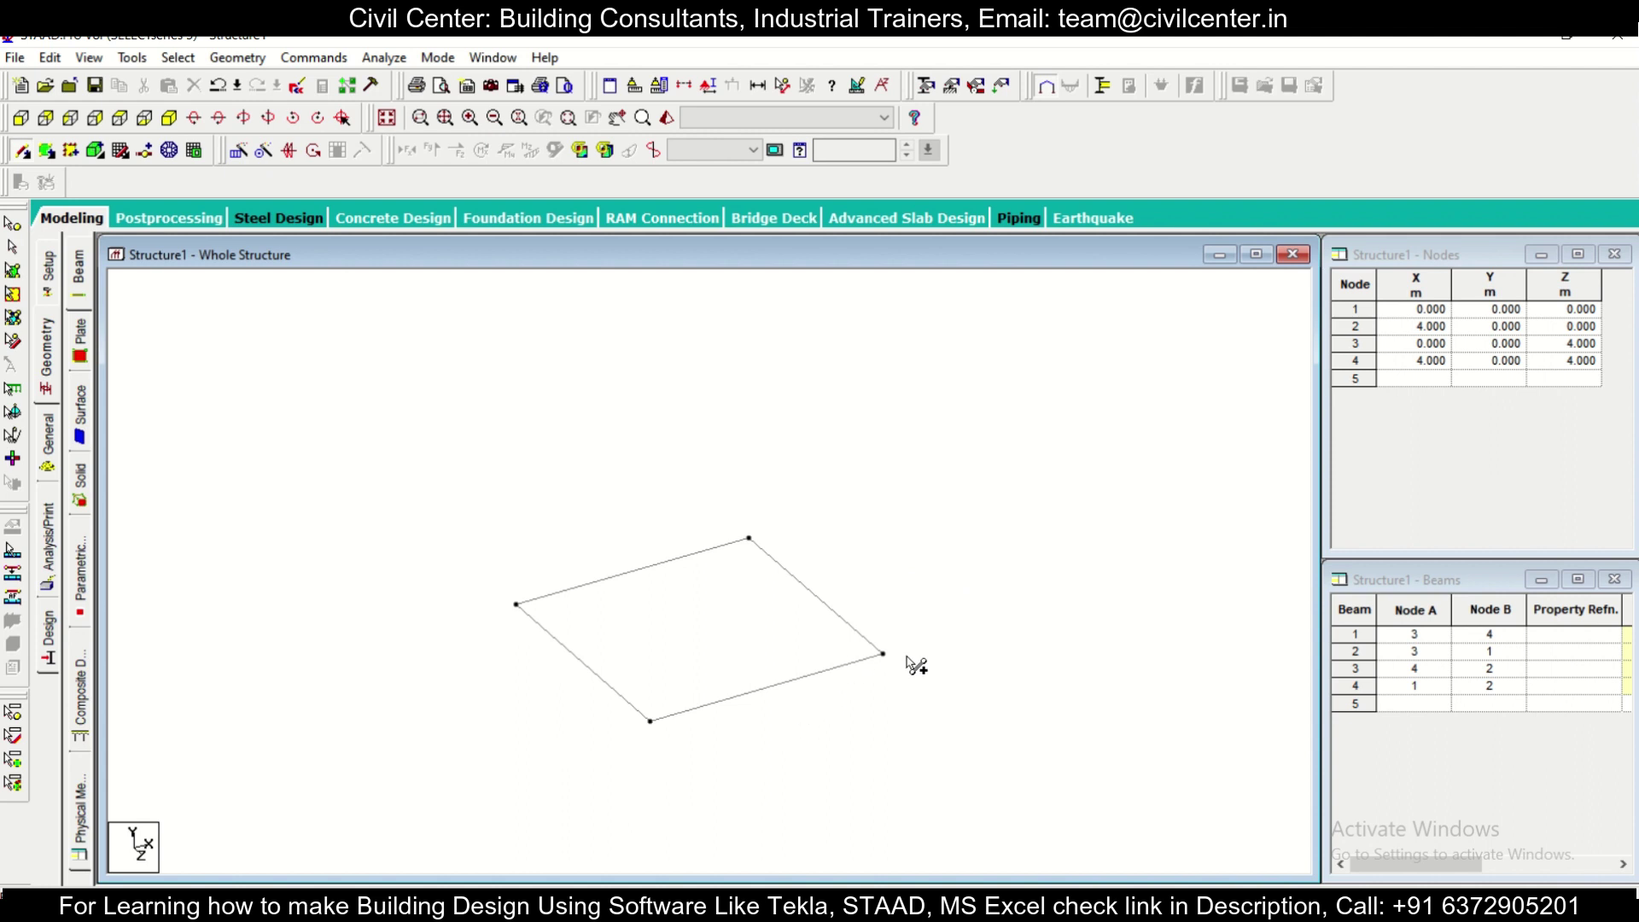
pyautogui.press('Escape')
pyautogui.moveTo(504, 500); pyautogui.dragTo(965, 764)
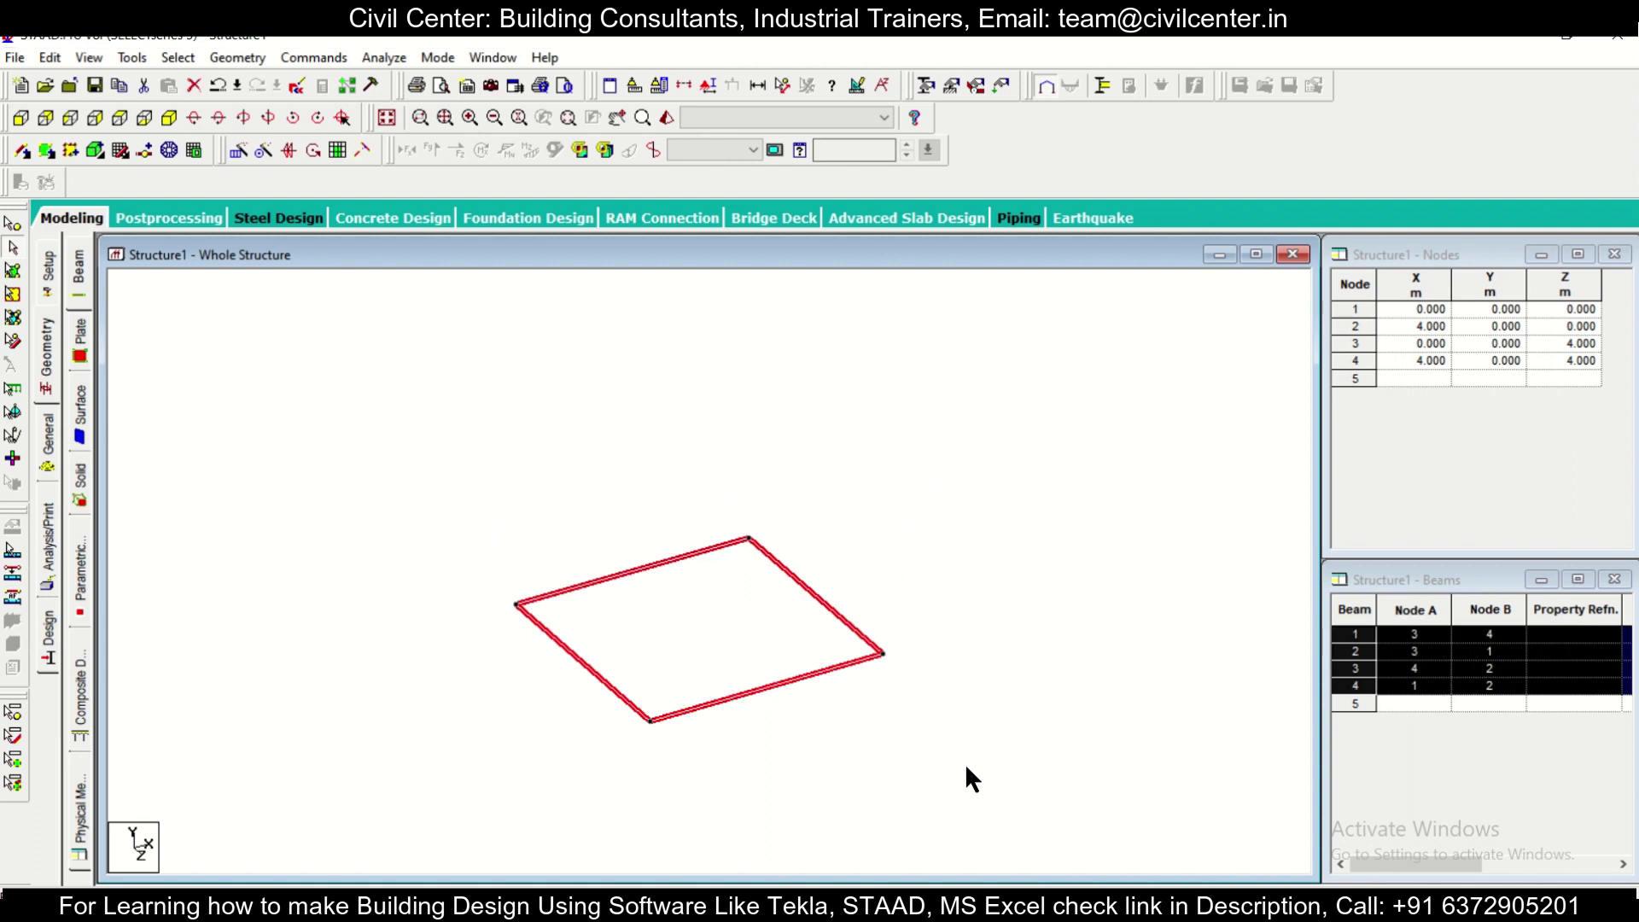
pyautogui.click(237, 152)
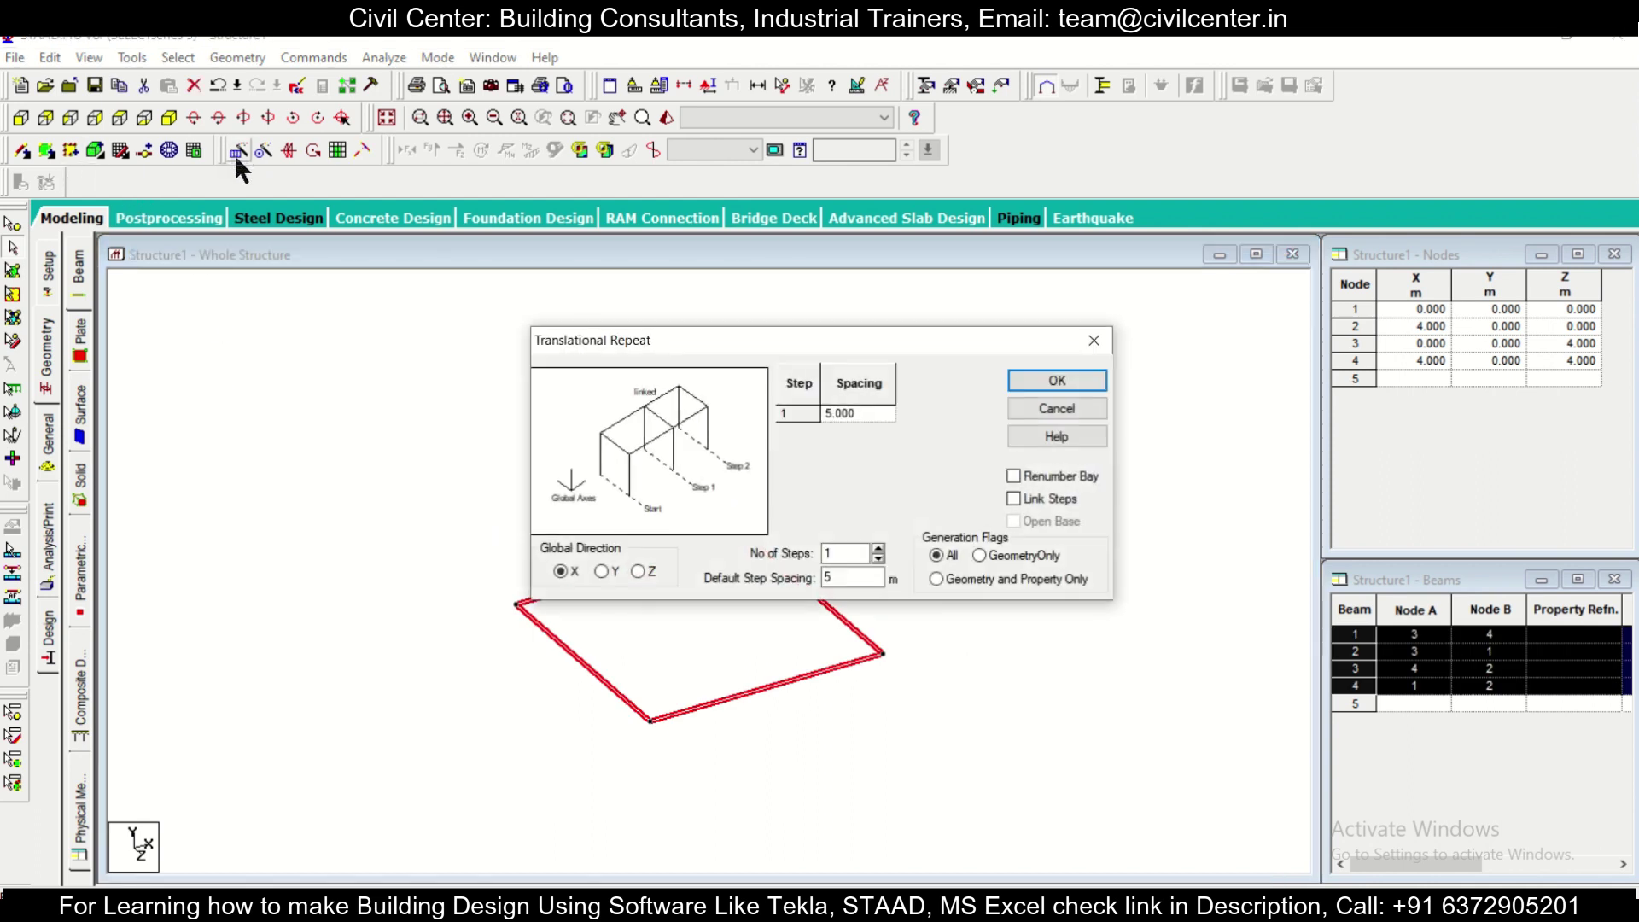
pyautogui.click(608, 570)
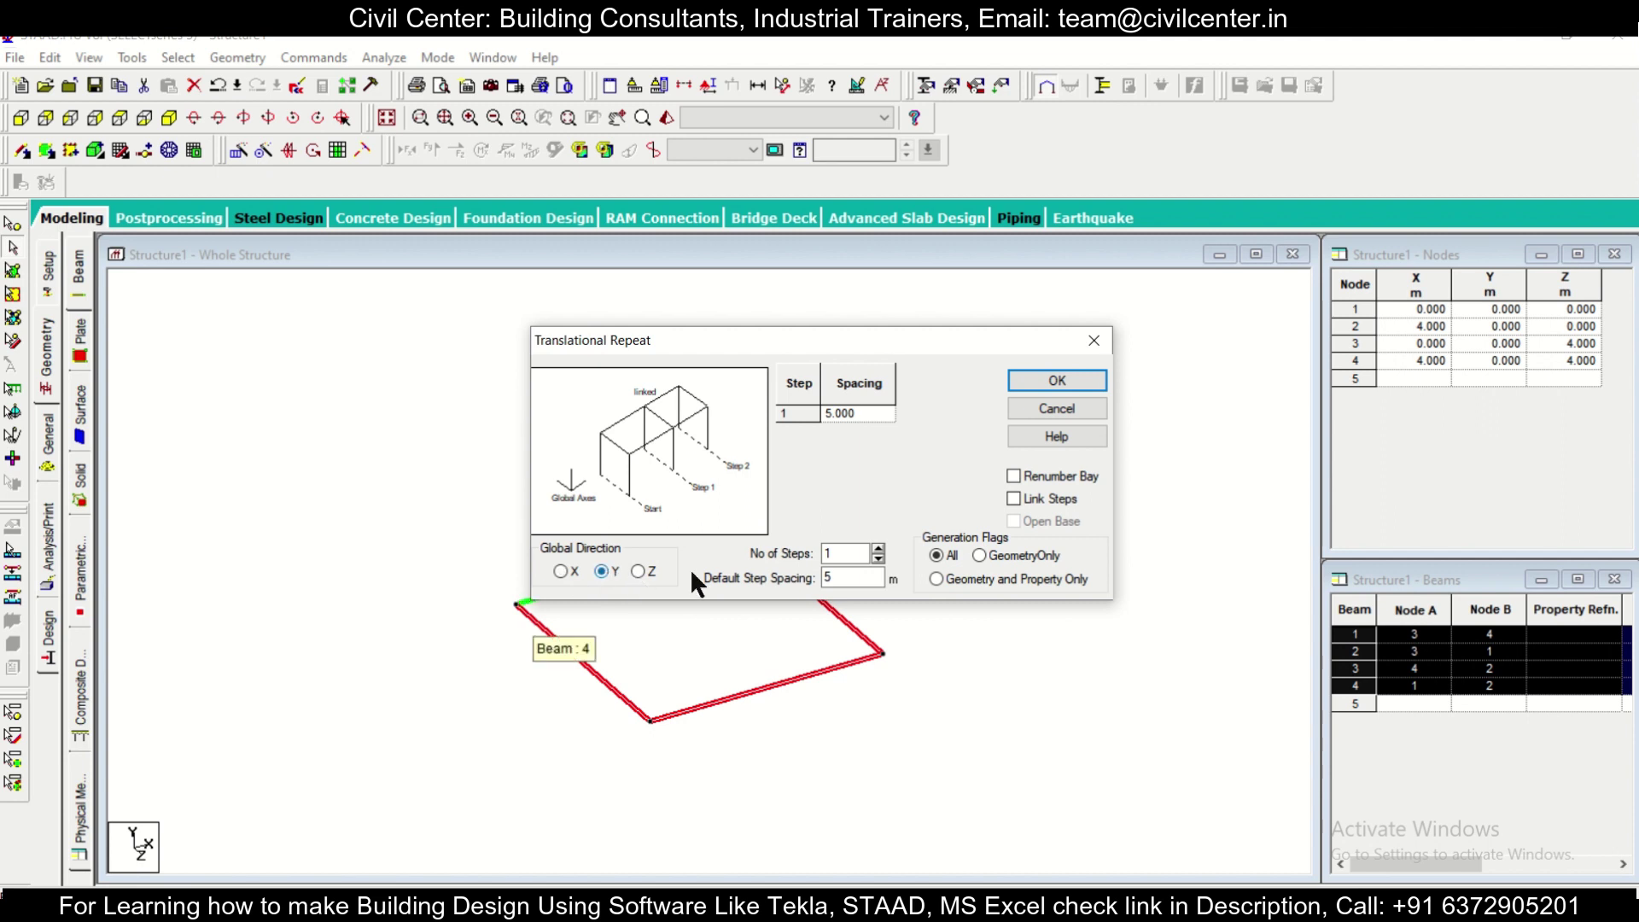
pyautogui.doubleClick(823, 578)
pyautogui.write('3')
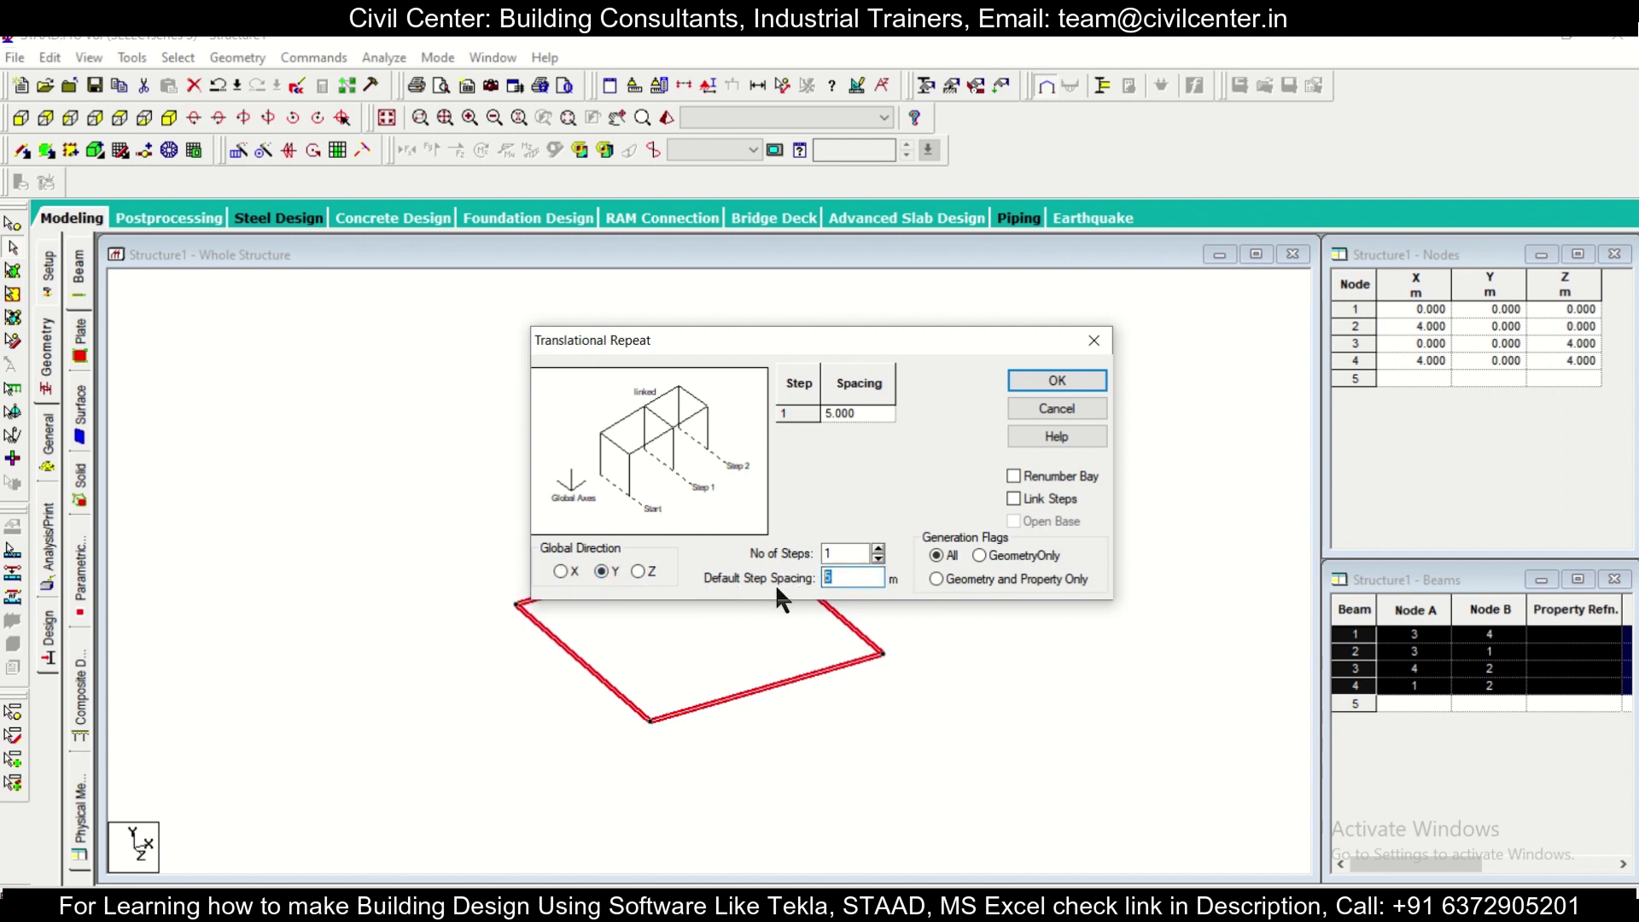
pyautogui.click(891, 414)
pyautogui.click(1056, 382)
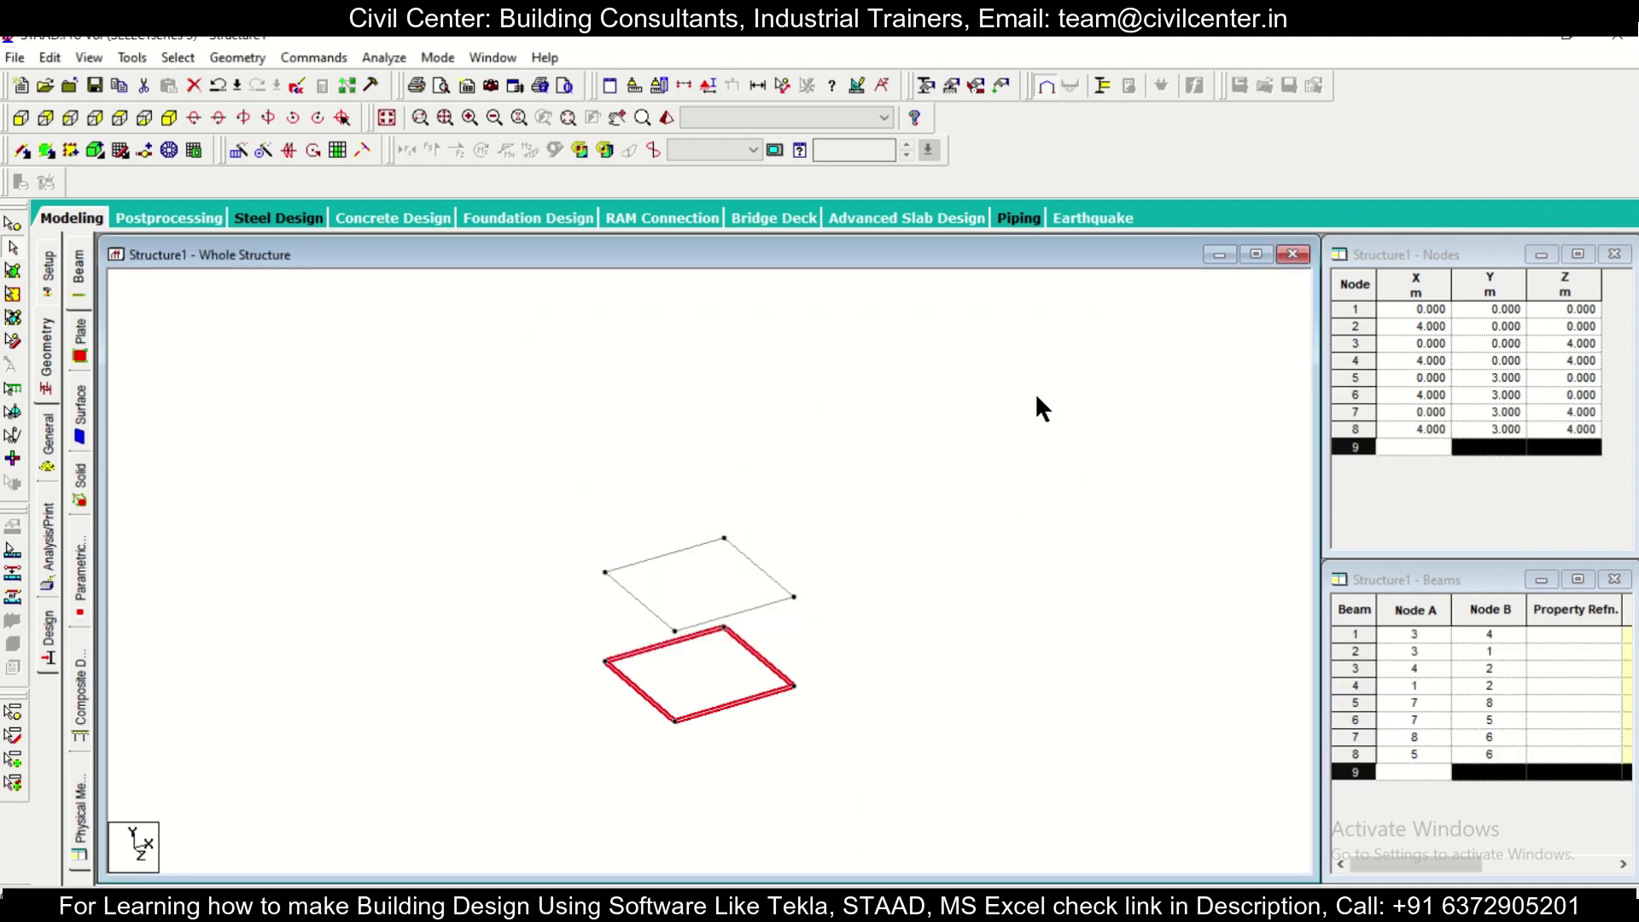
pyautogui.click(922, 784)
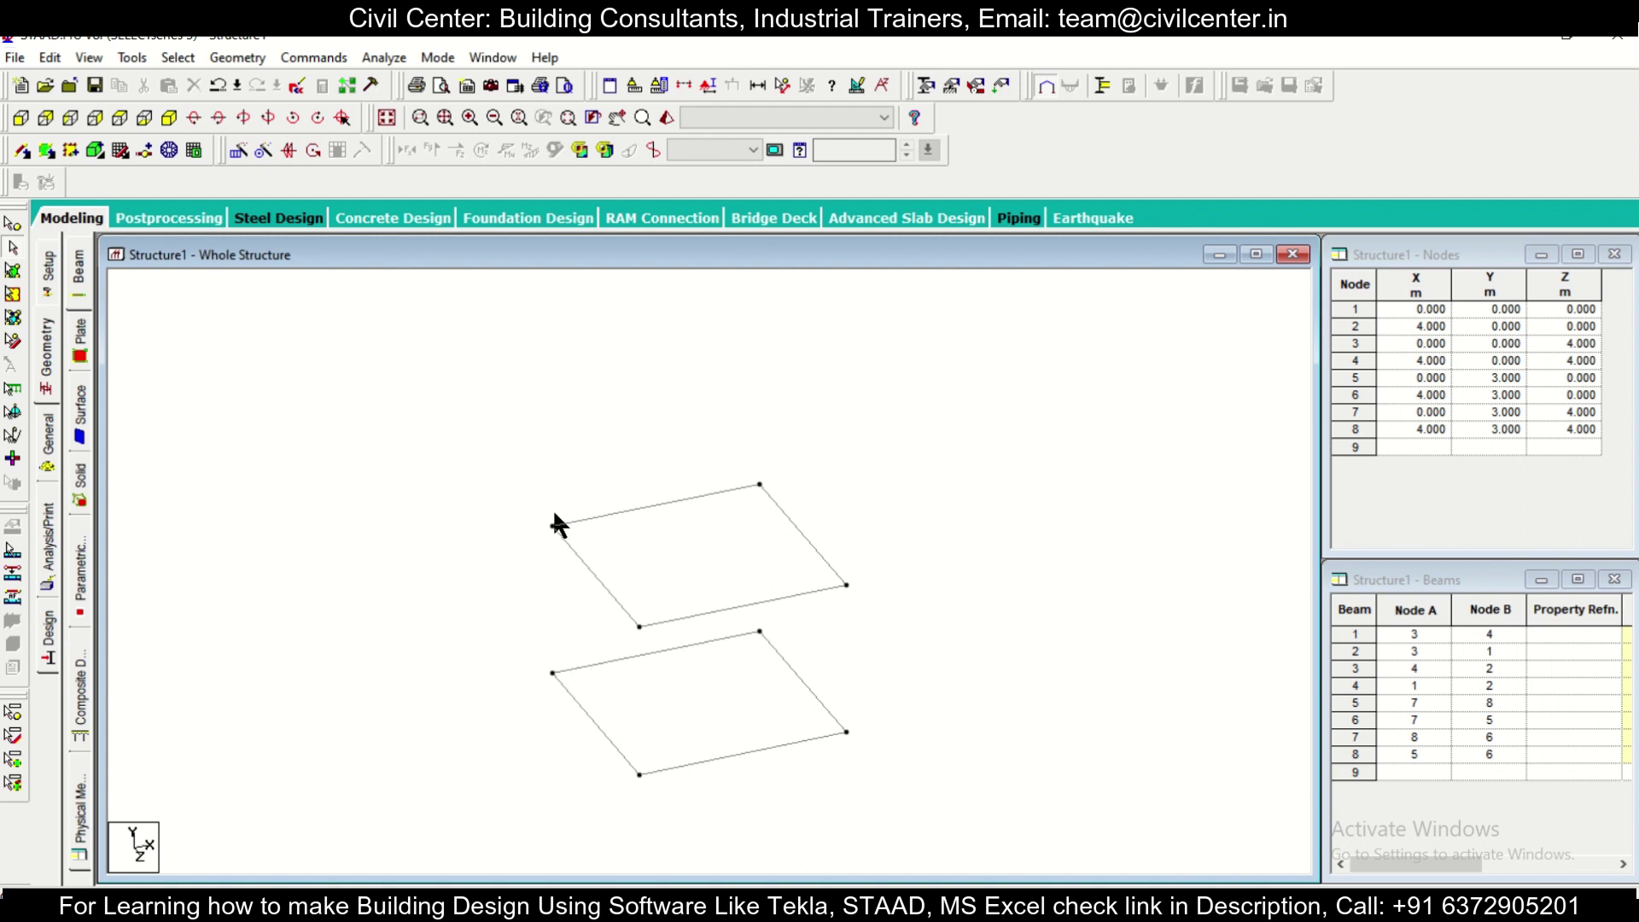
# Draw the four corner columns as beams between nodes 3 and 7, 4 and 8, 1 and 5, and 2 and 6.
pyautogui.click(28, 155)
pyautogui.click(639, 774)
pyautogui.click(639, 627)
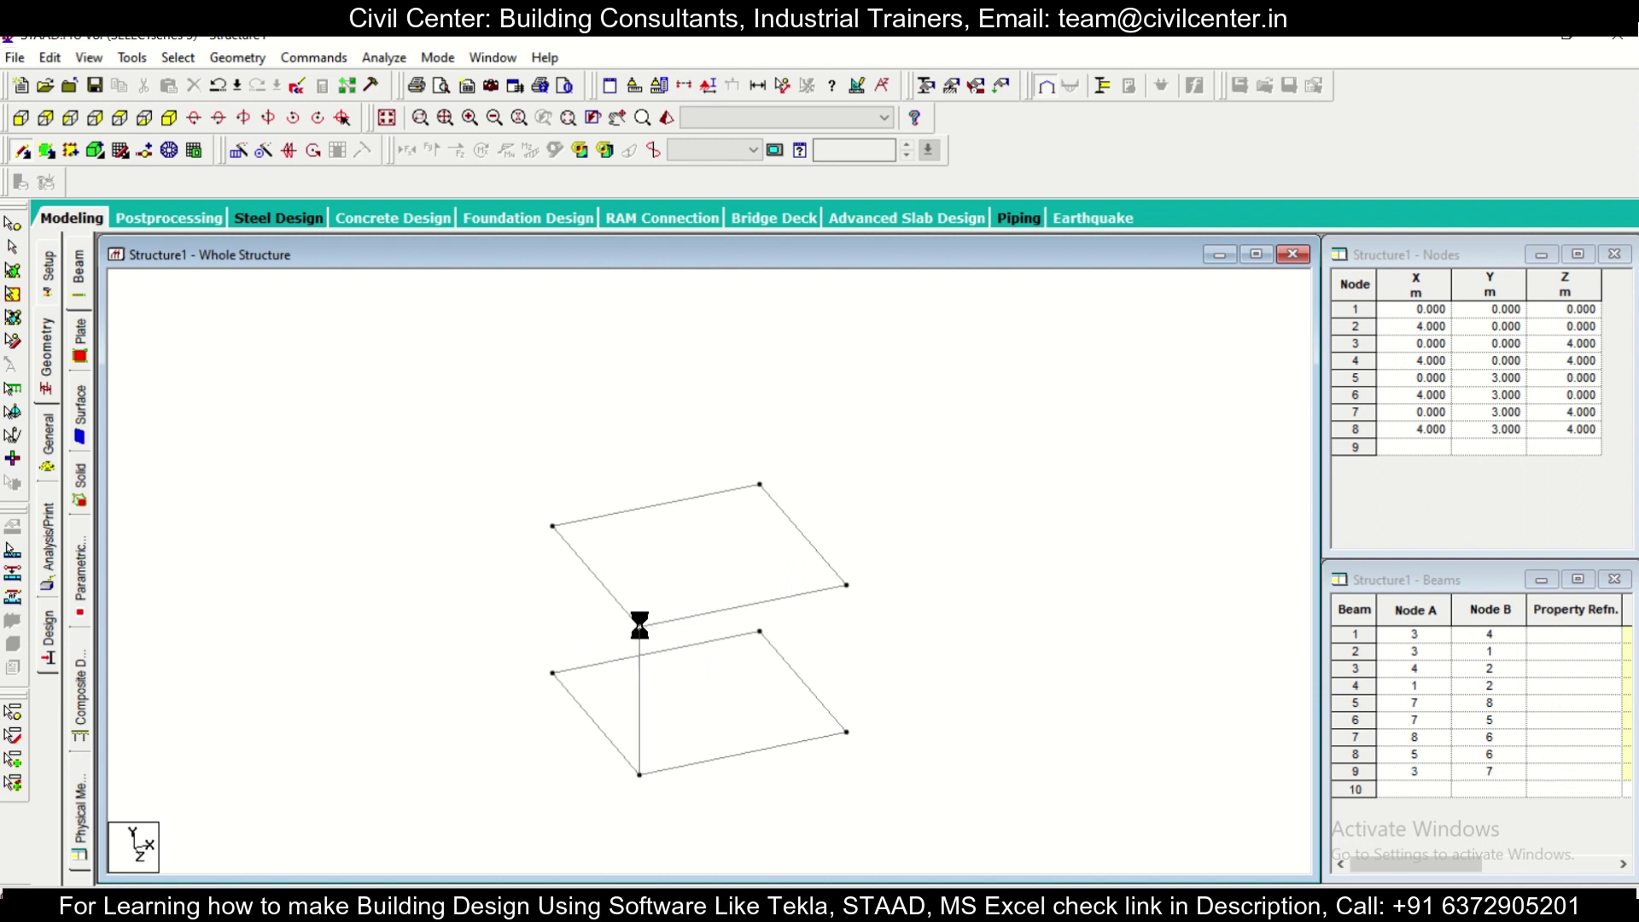
pyautogui.click(846, 732)
pyautogui.click(845, 584)
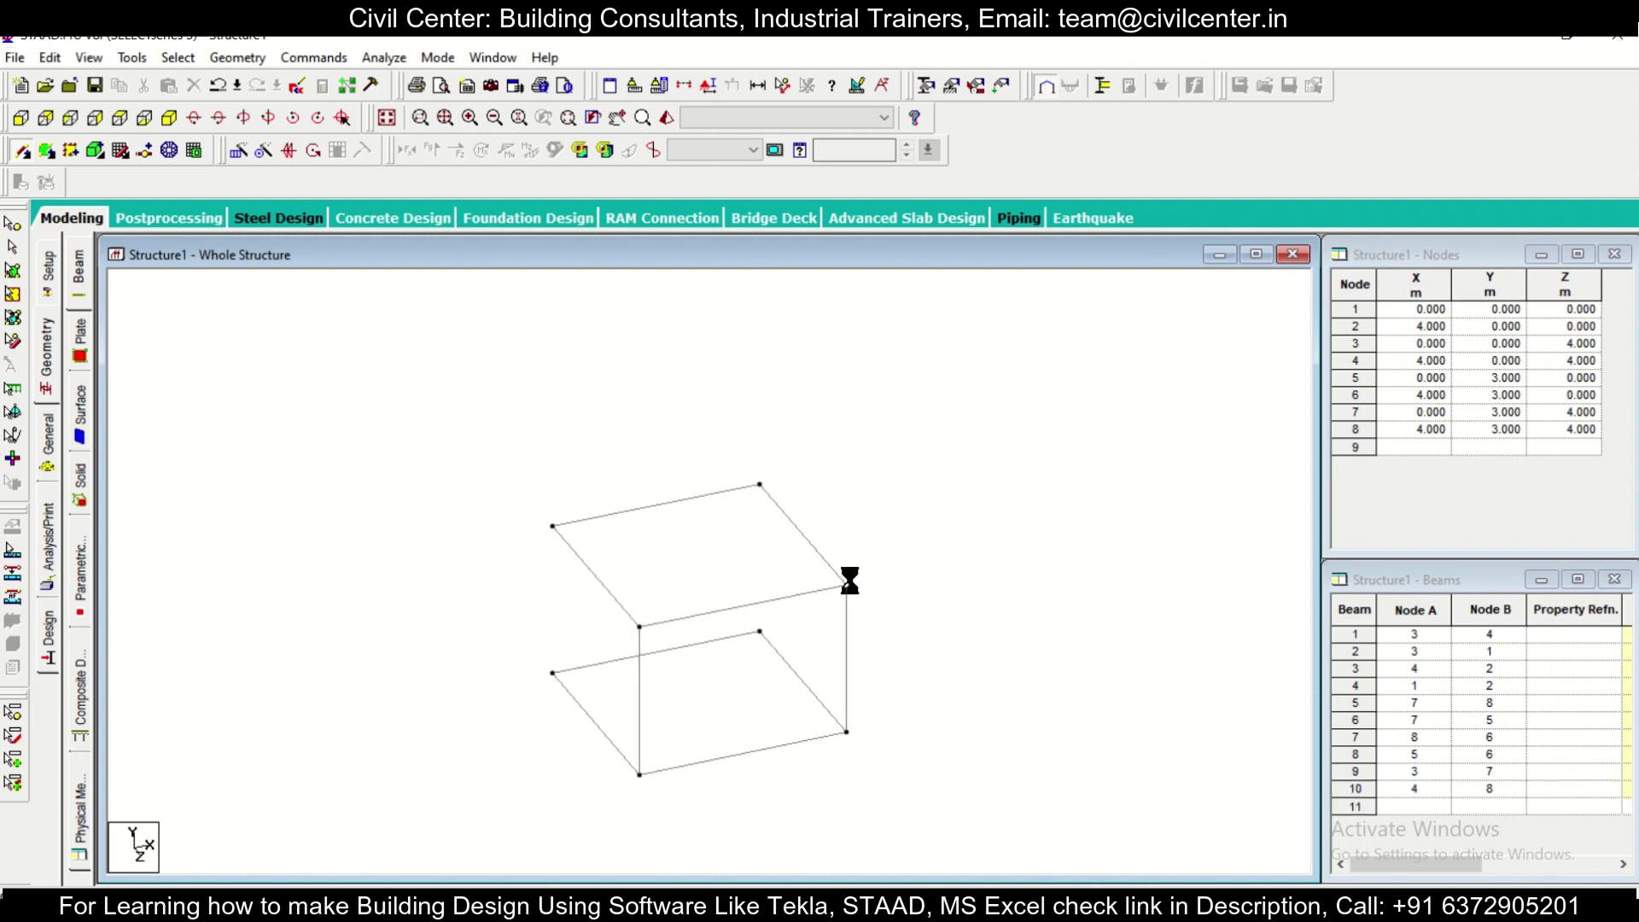
pyautogui.click(553, 672)
pyautogui.click(553, 526)
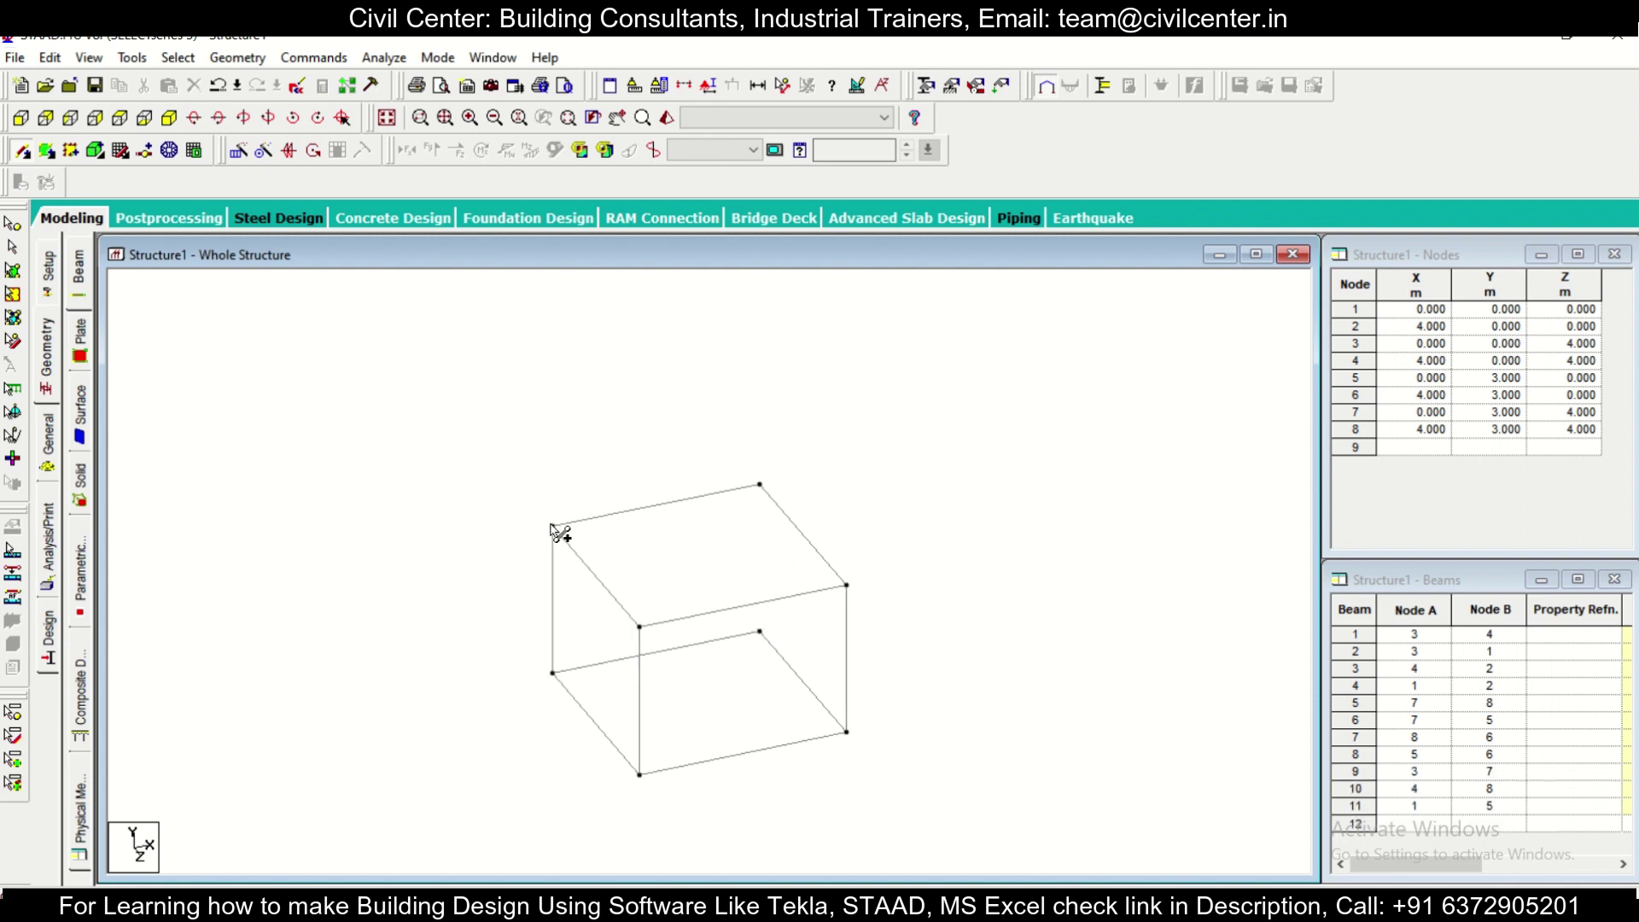
pyautogui.click(760, 630)
pyautogui.click(759, 484)
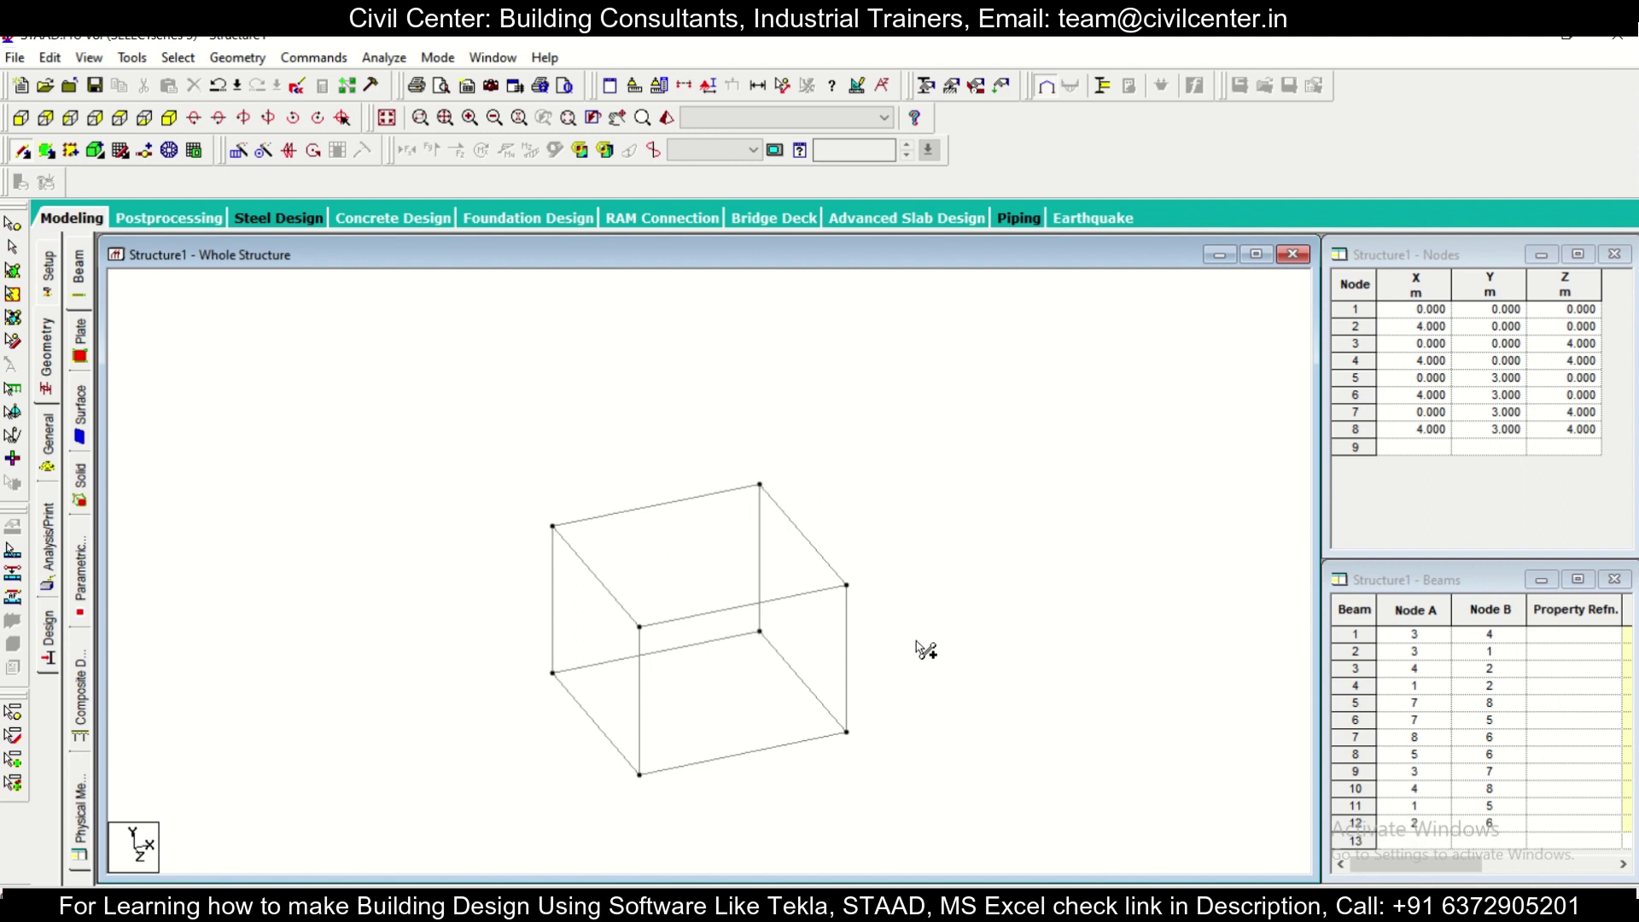
# Copy the upper beams and columns upward with a Translational Repeat in Y, one step at 3 m spacing, and decline the auto save.
pyautogui.click(20, 118)
pyautogui.press('Escape')
pyautogui.moveTo(403, 394); pyautogui.dragTo(898, 613)
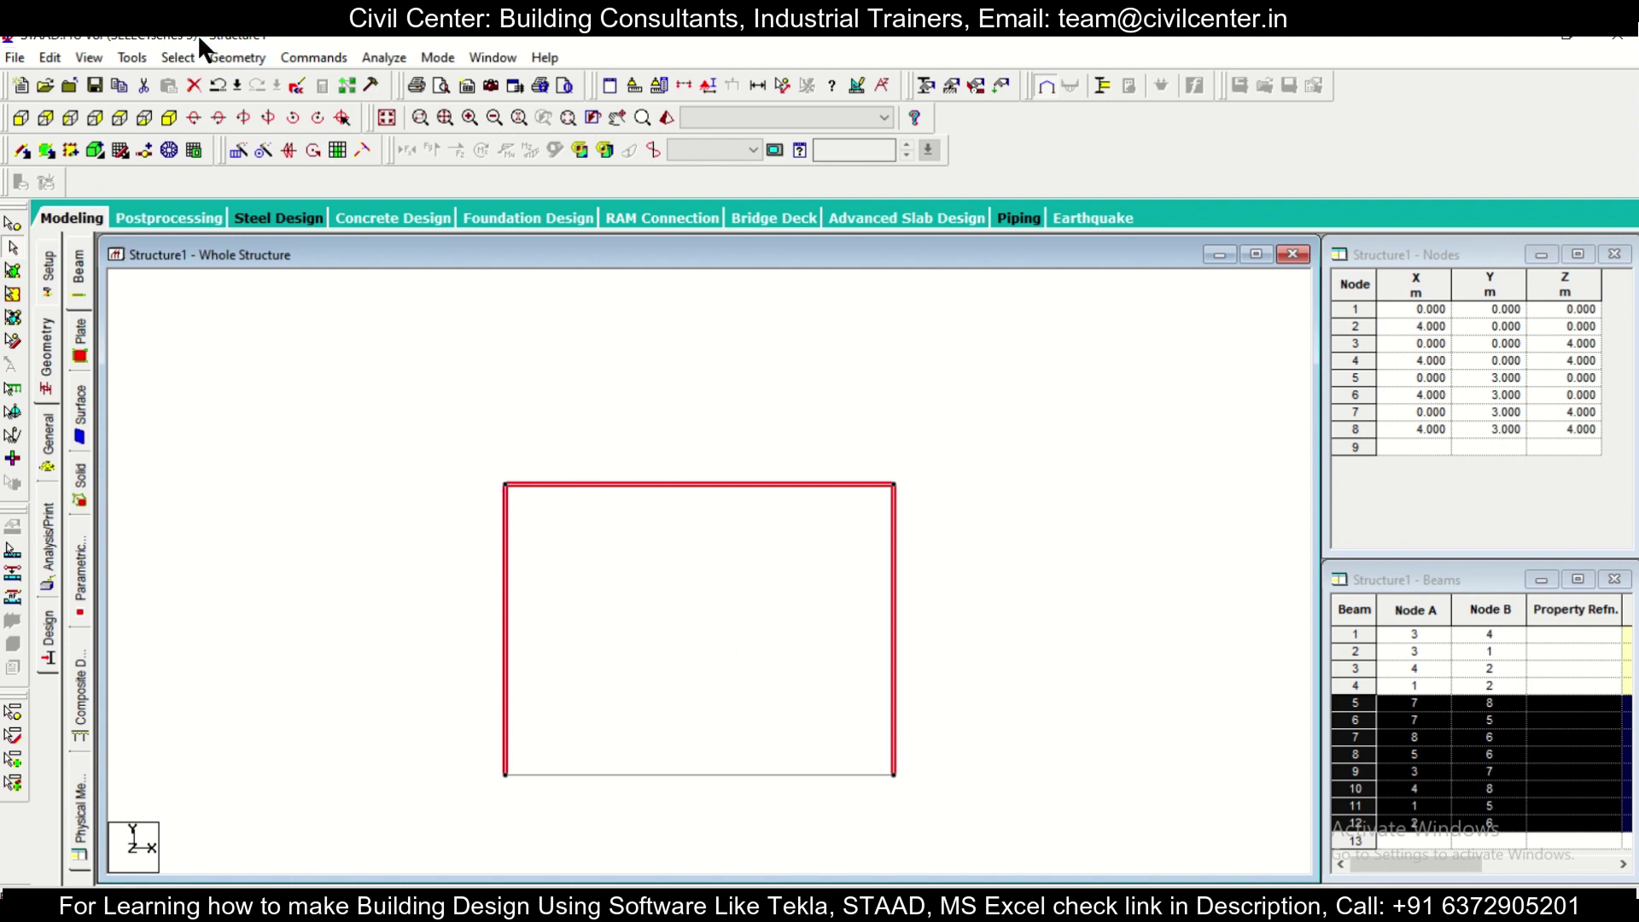
pyautogui.click(247, 149)
pyautogui.doubleClick(843, 578)
pyautogui.write('5')
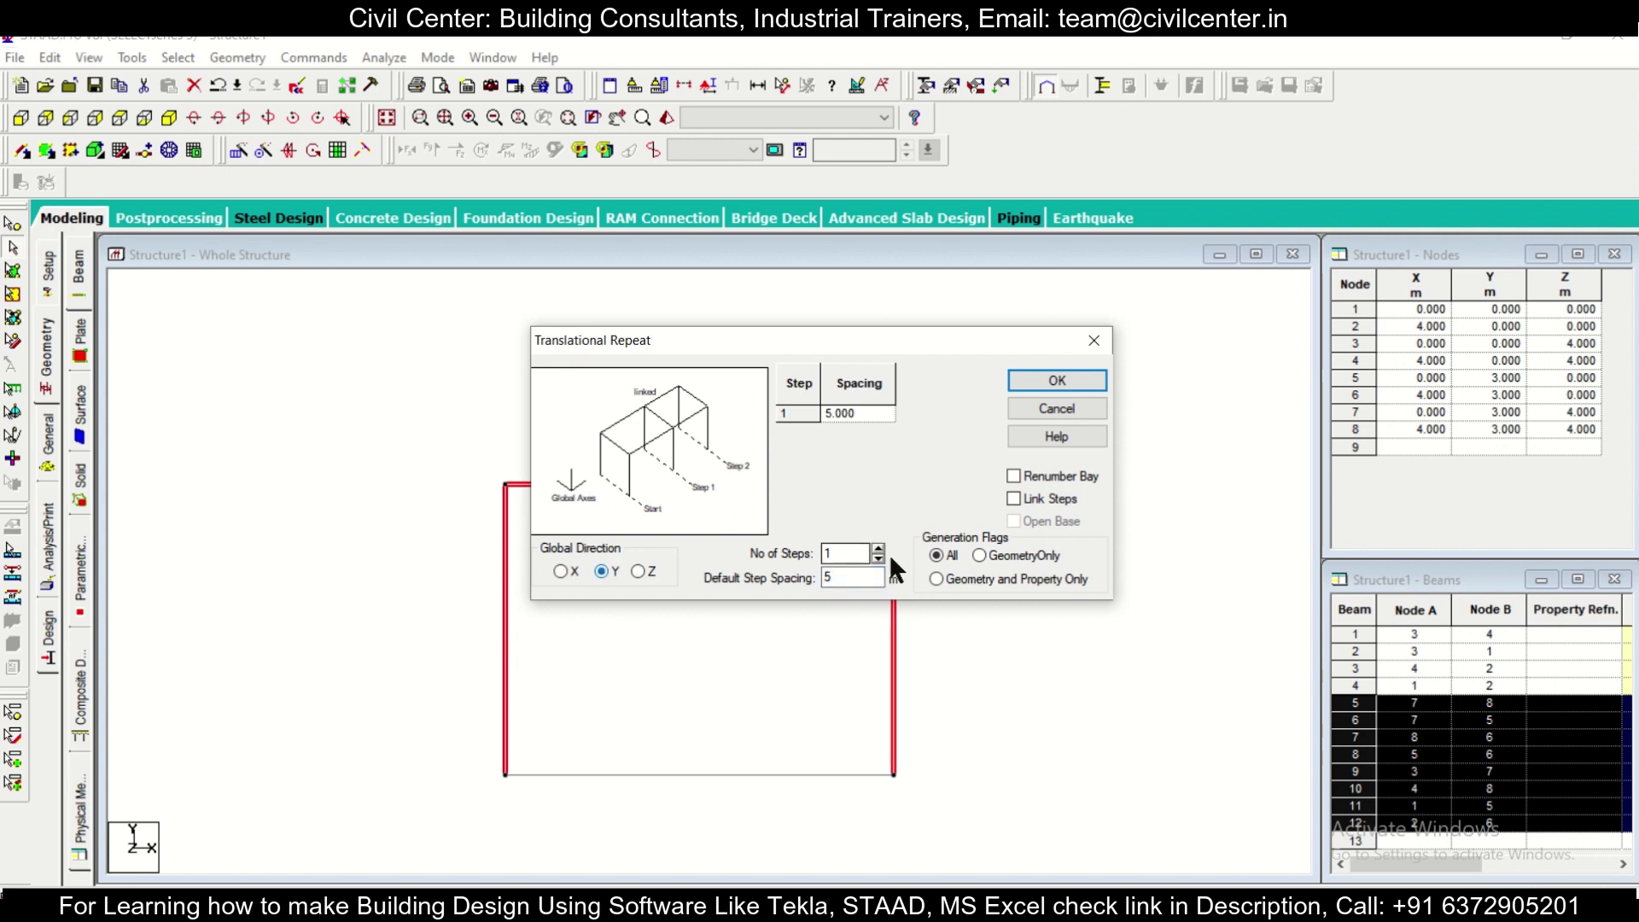
pyautogui.write('3')
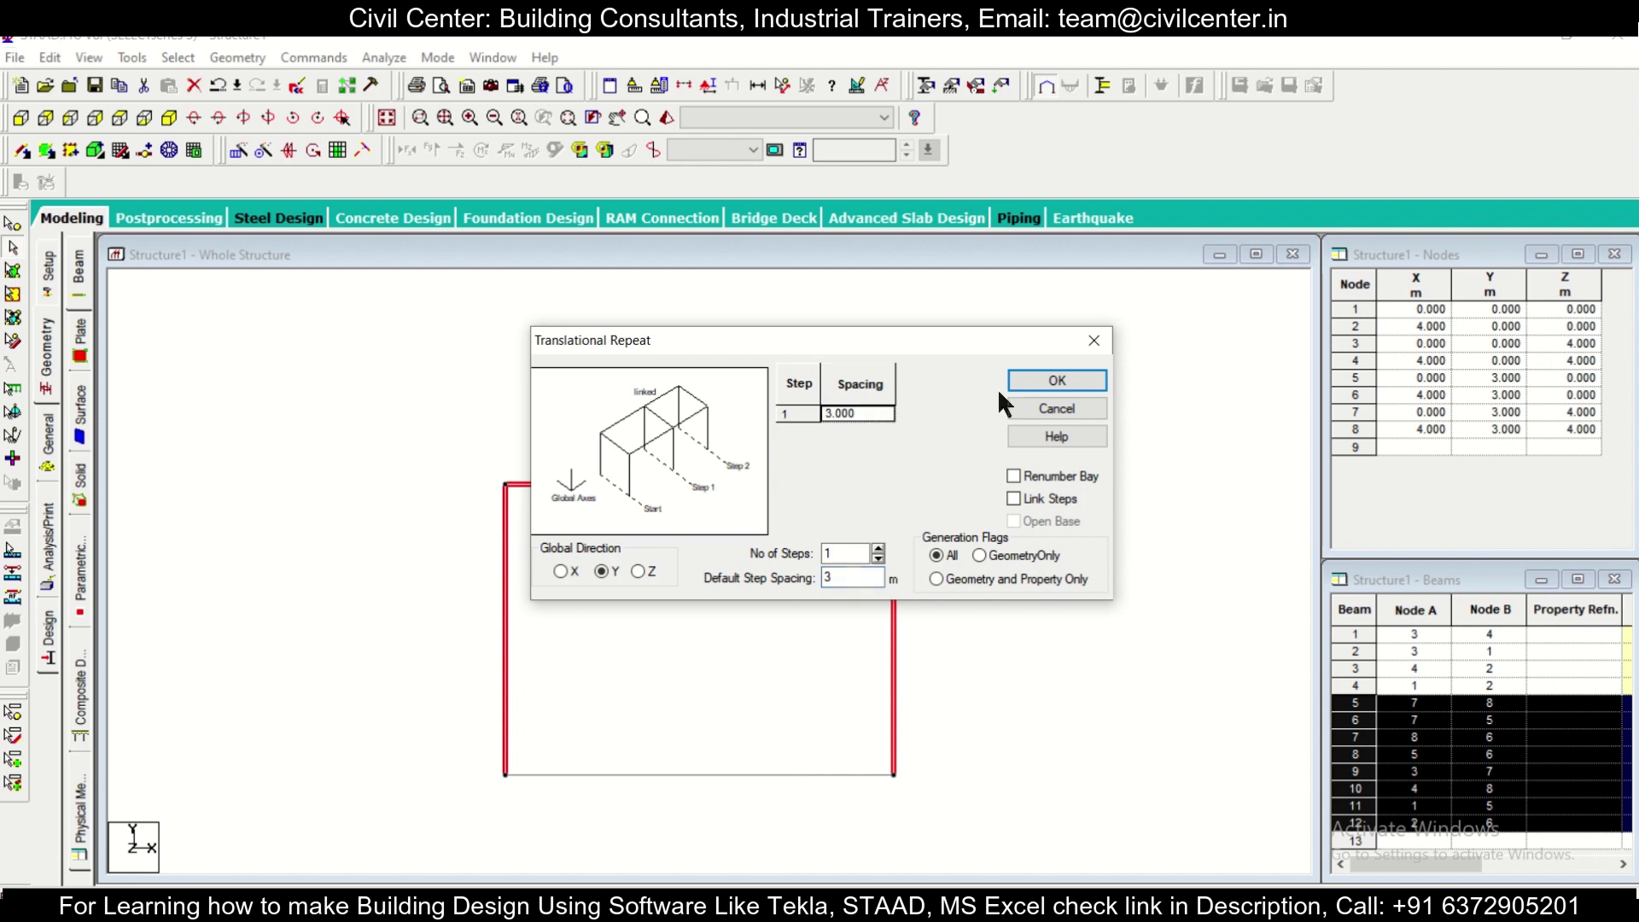
pyautogui.click(1072, 378)
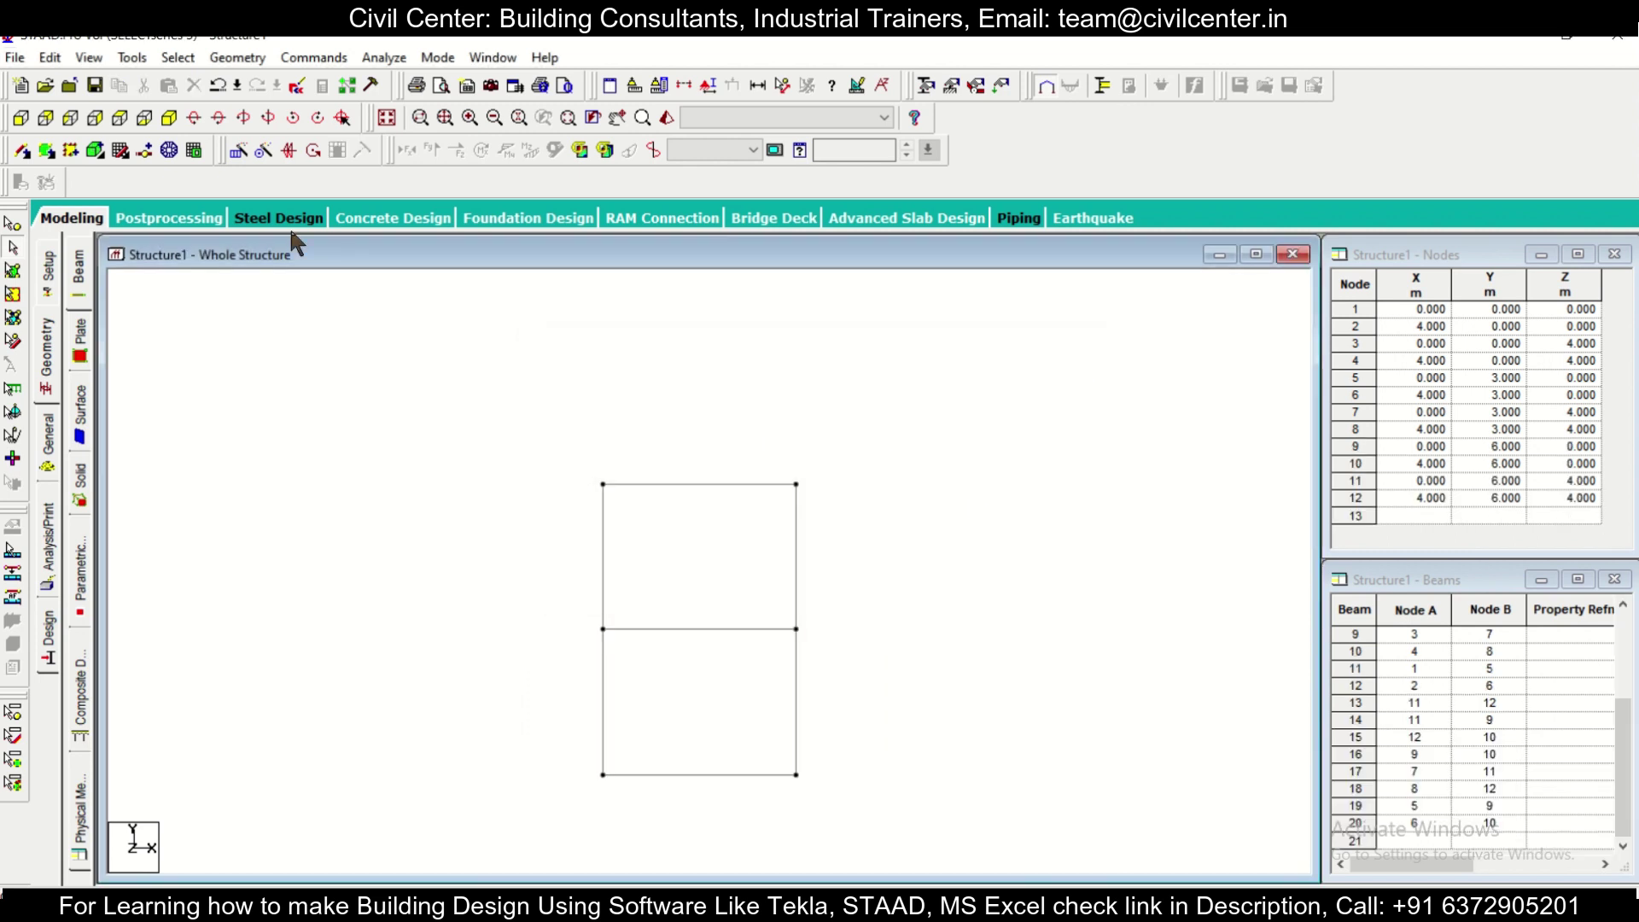
pyautogui.click(170, 119)
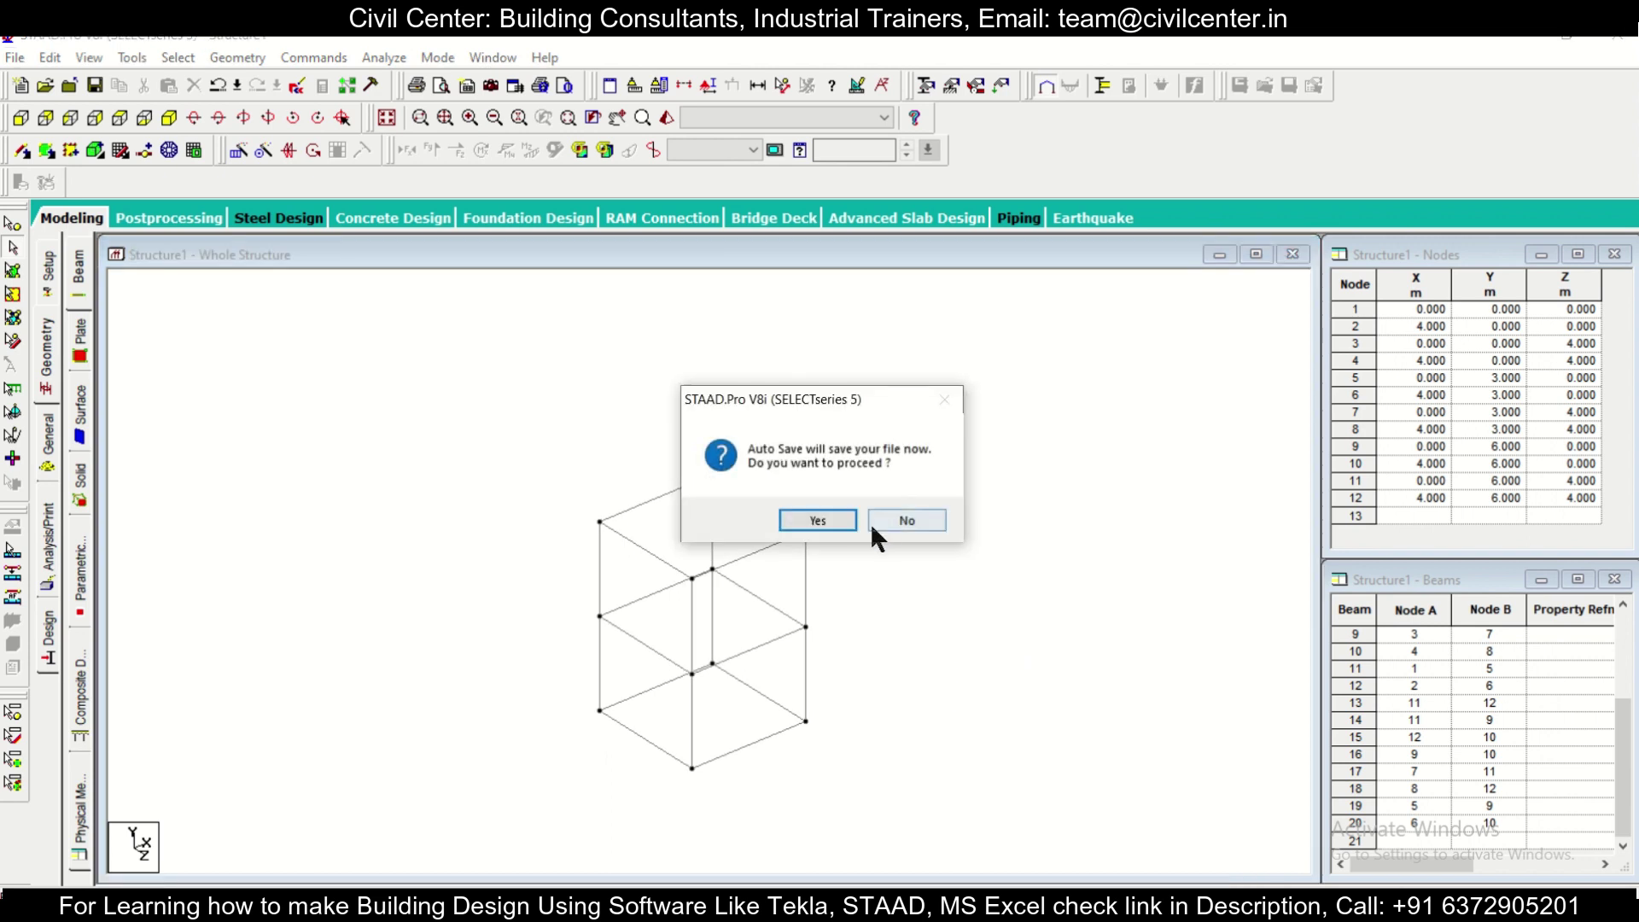
pyautogui.click(891, 524)
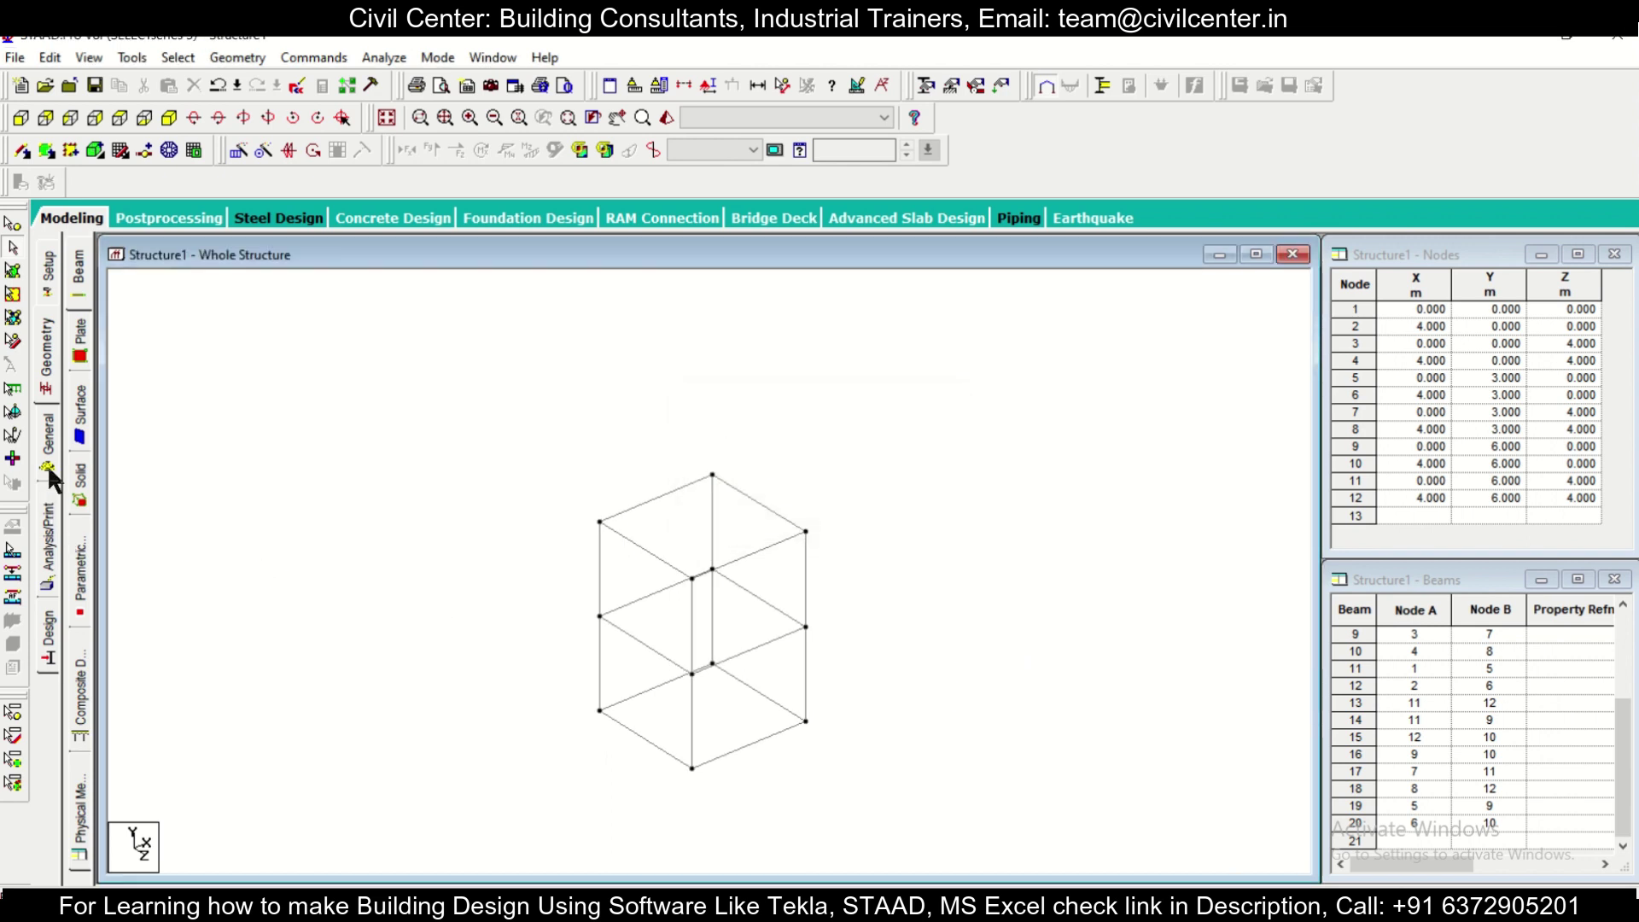
# Create a fixed support definition for the structure.
pyautogui.click(48, 464)
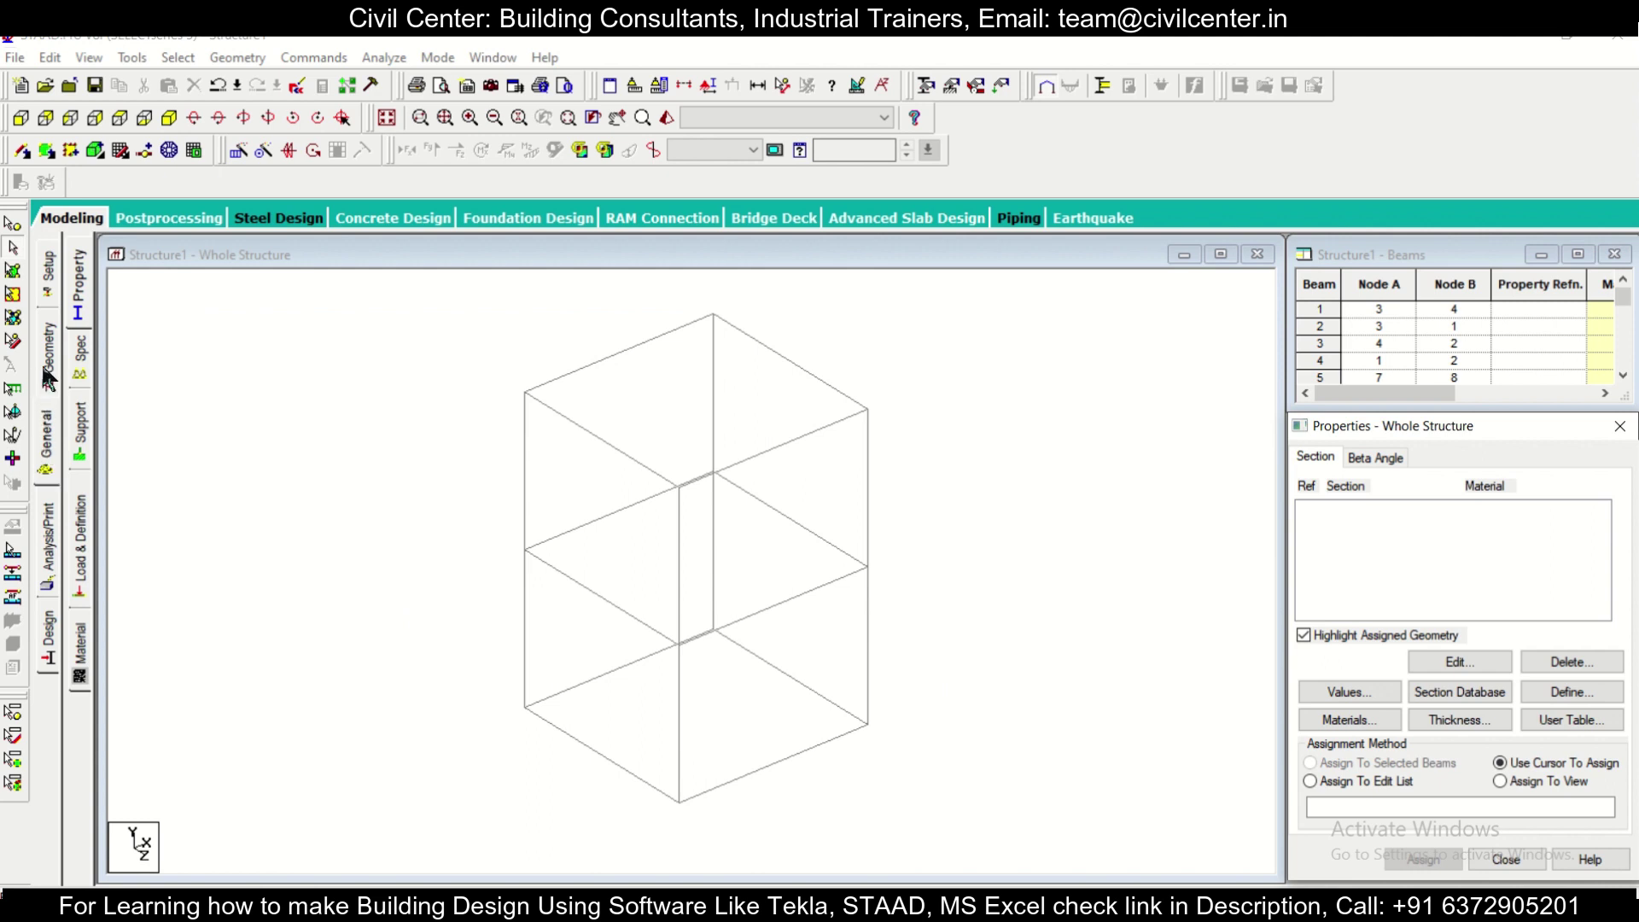
pyautogui.click(86, 446)
pyautogui.click(1490, 708)
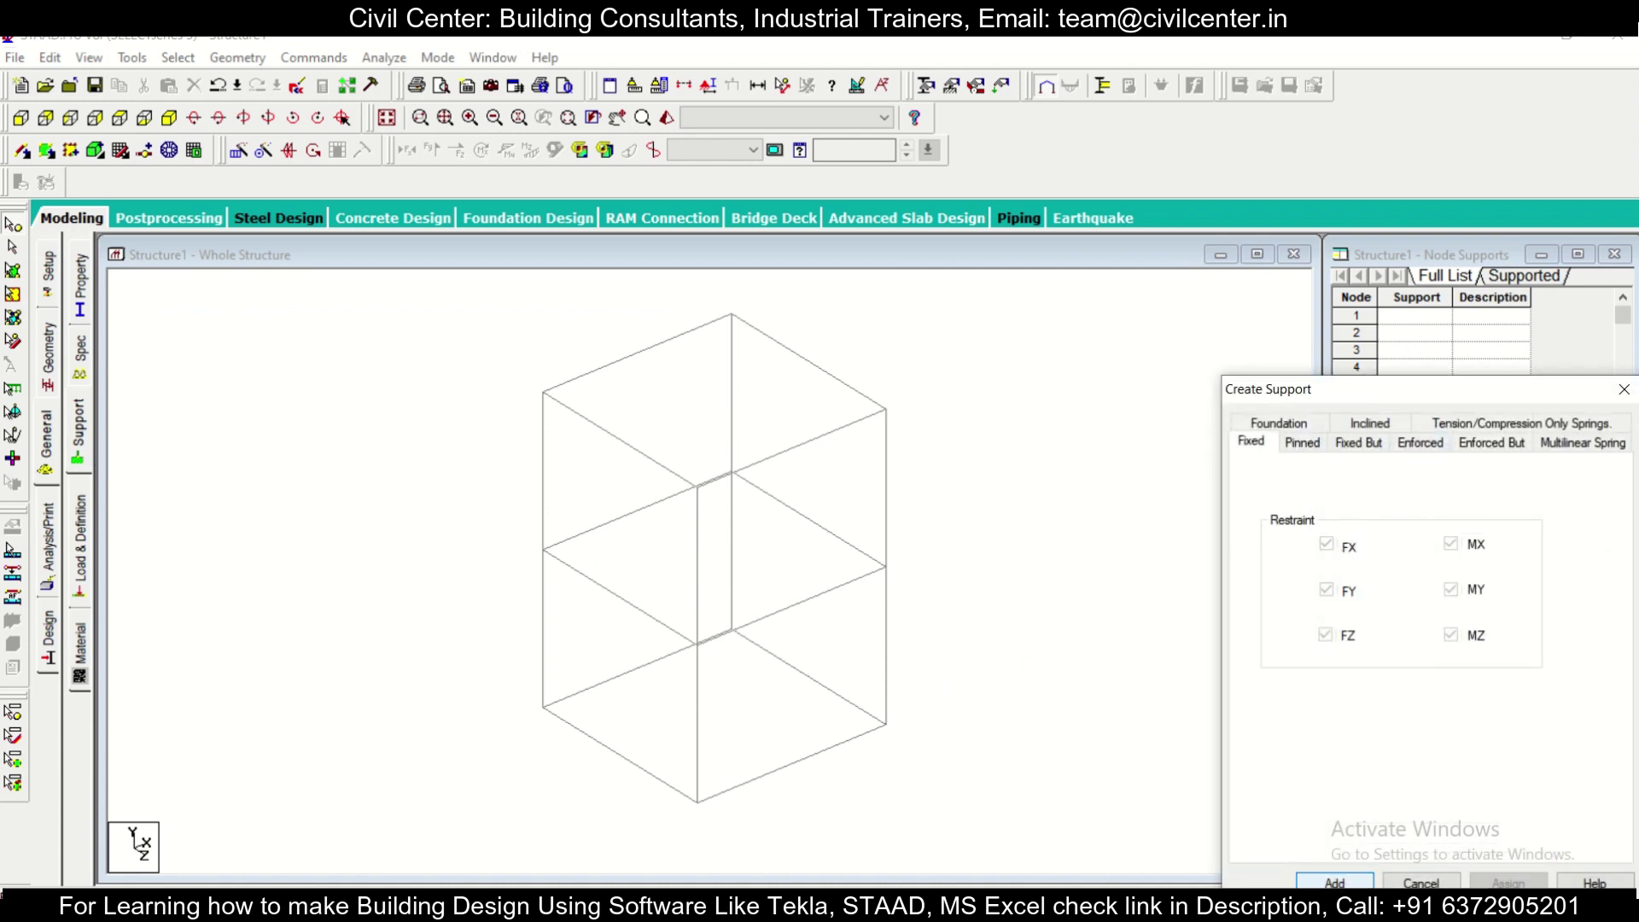
pyautogui.click(1356, 884)
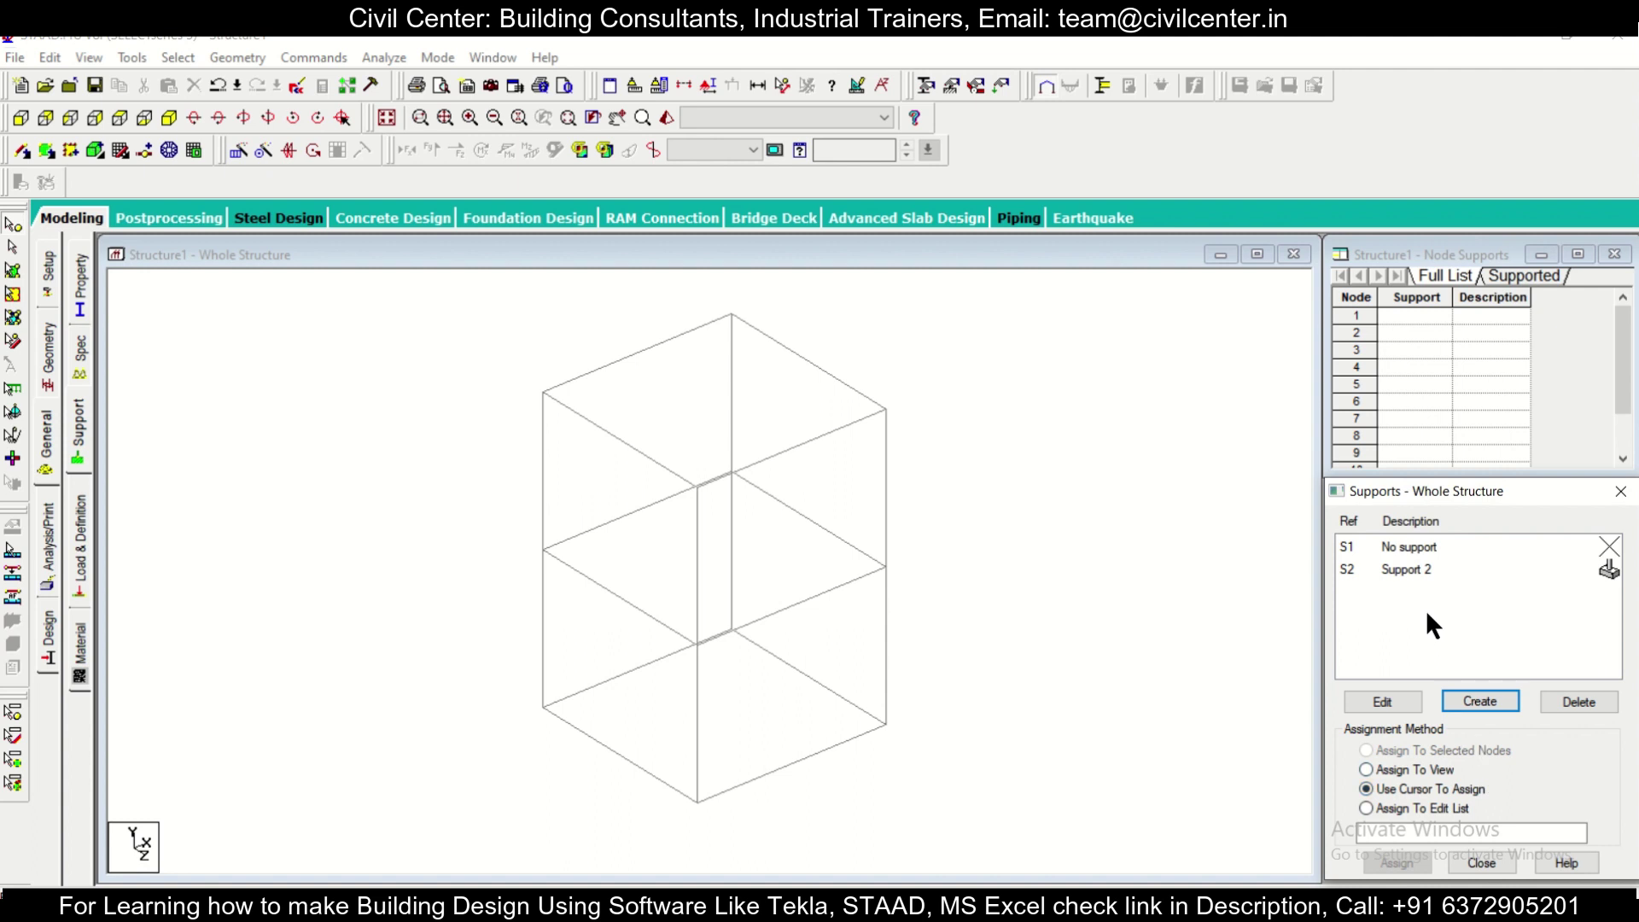
# Assign the fixed support, Support 2, to the four base nodes 1 to 4 as selected nodes.
pyautogui.click(1421, 572)
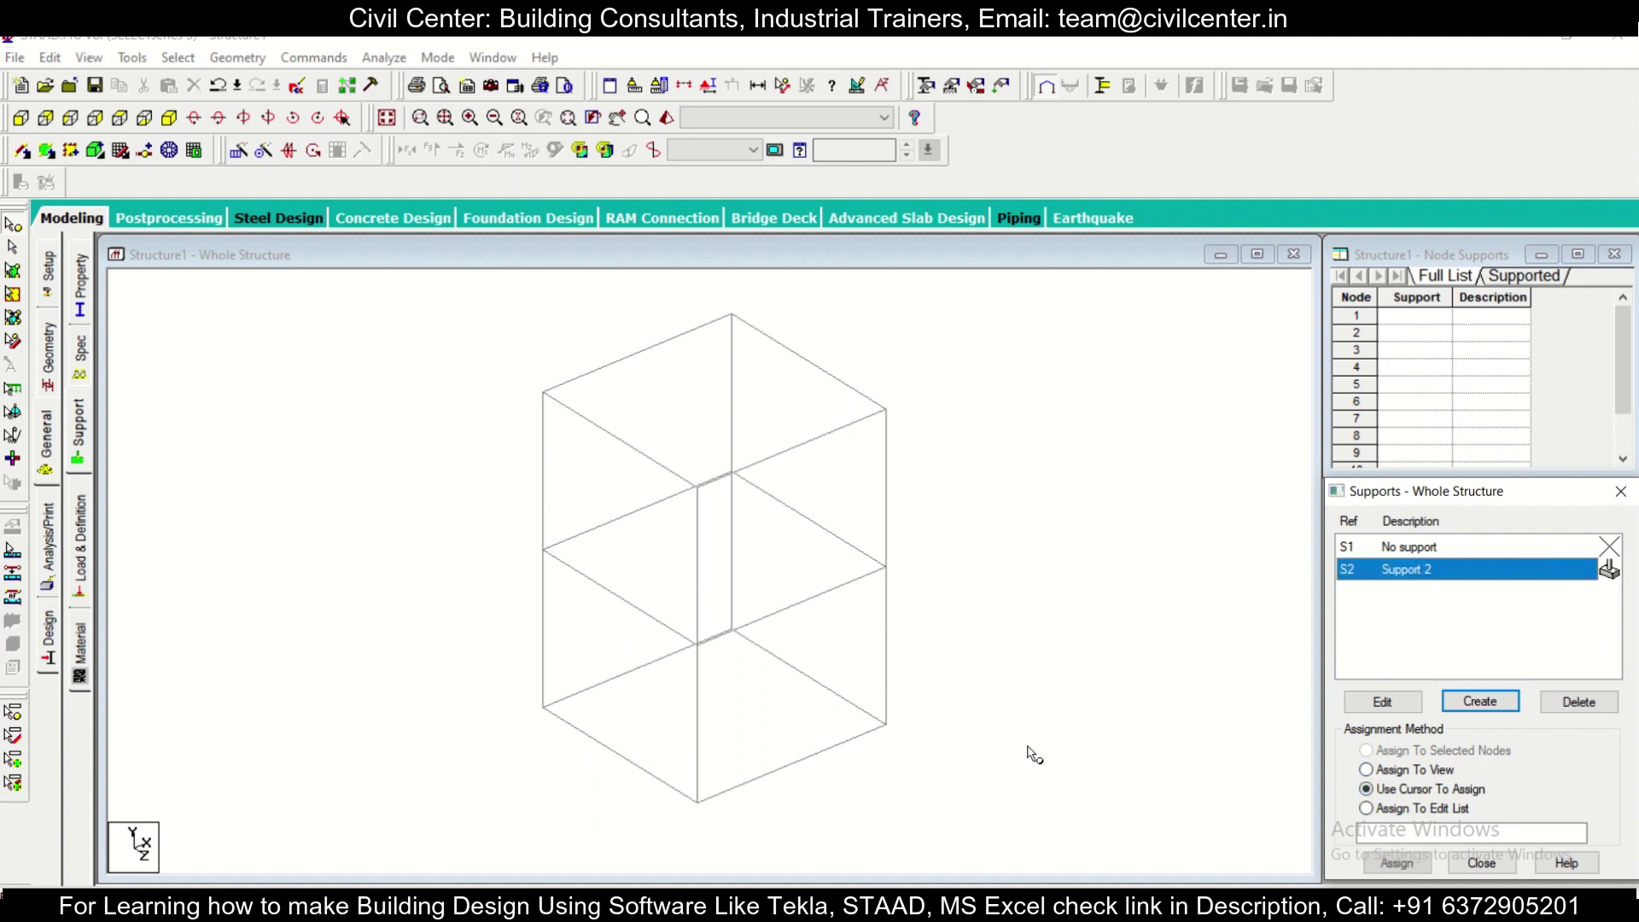
pyautogui.click(544, 708)
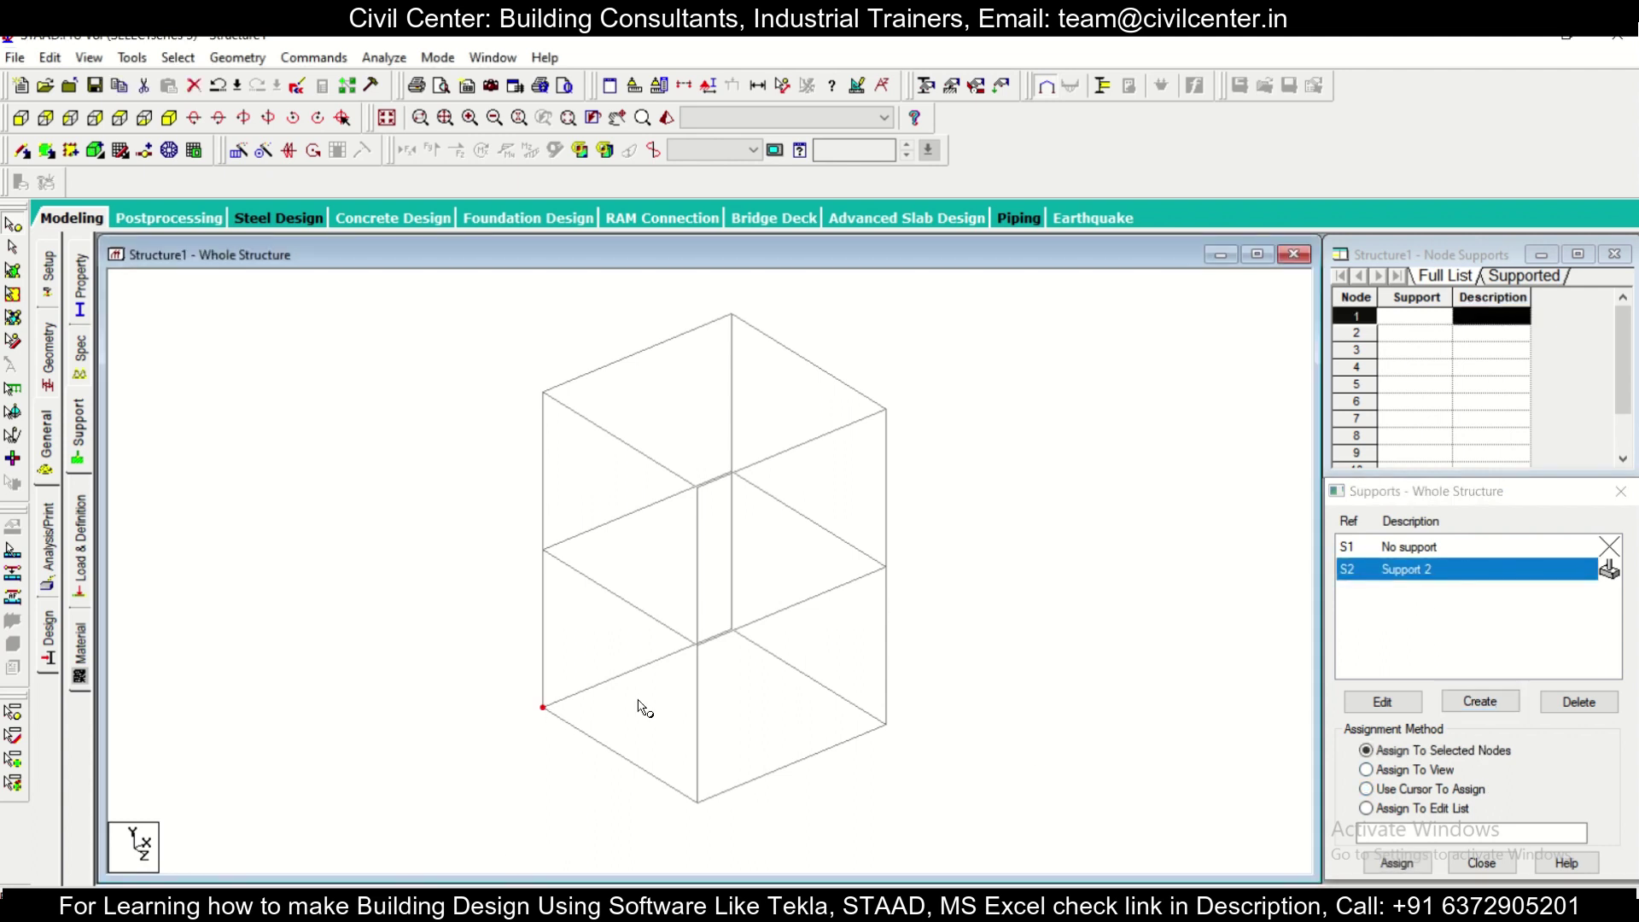
pyautogui.click(762, 709)
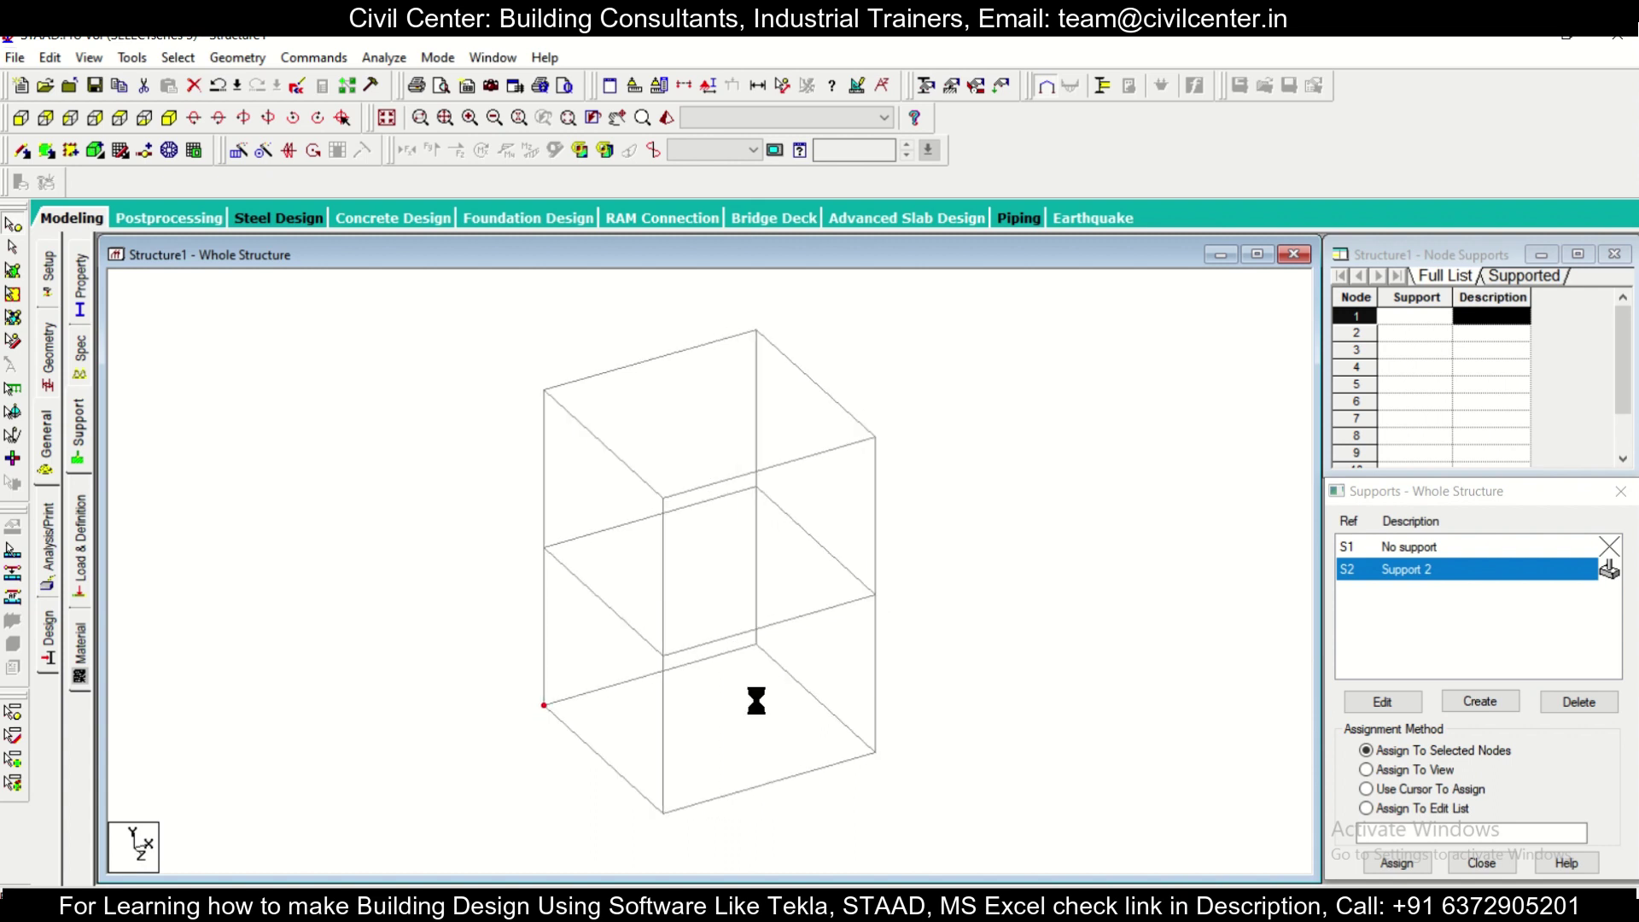
pyautogui.click(757, 645)
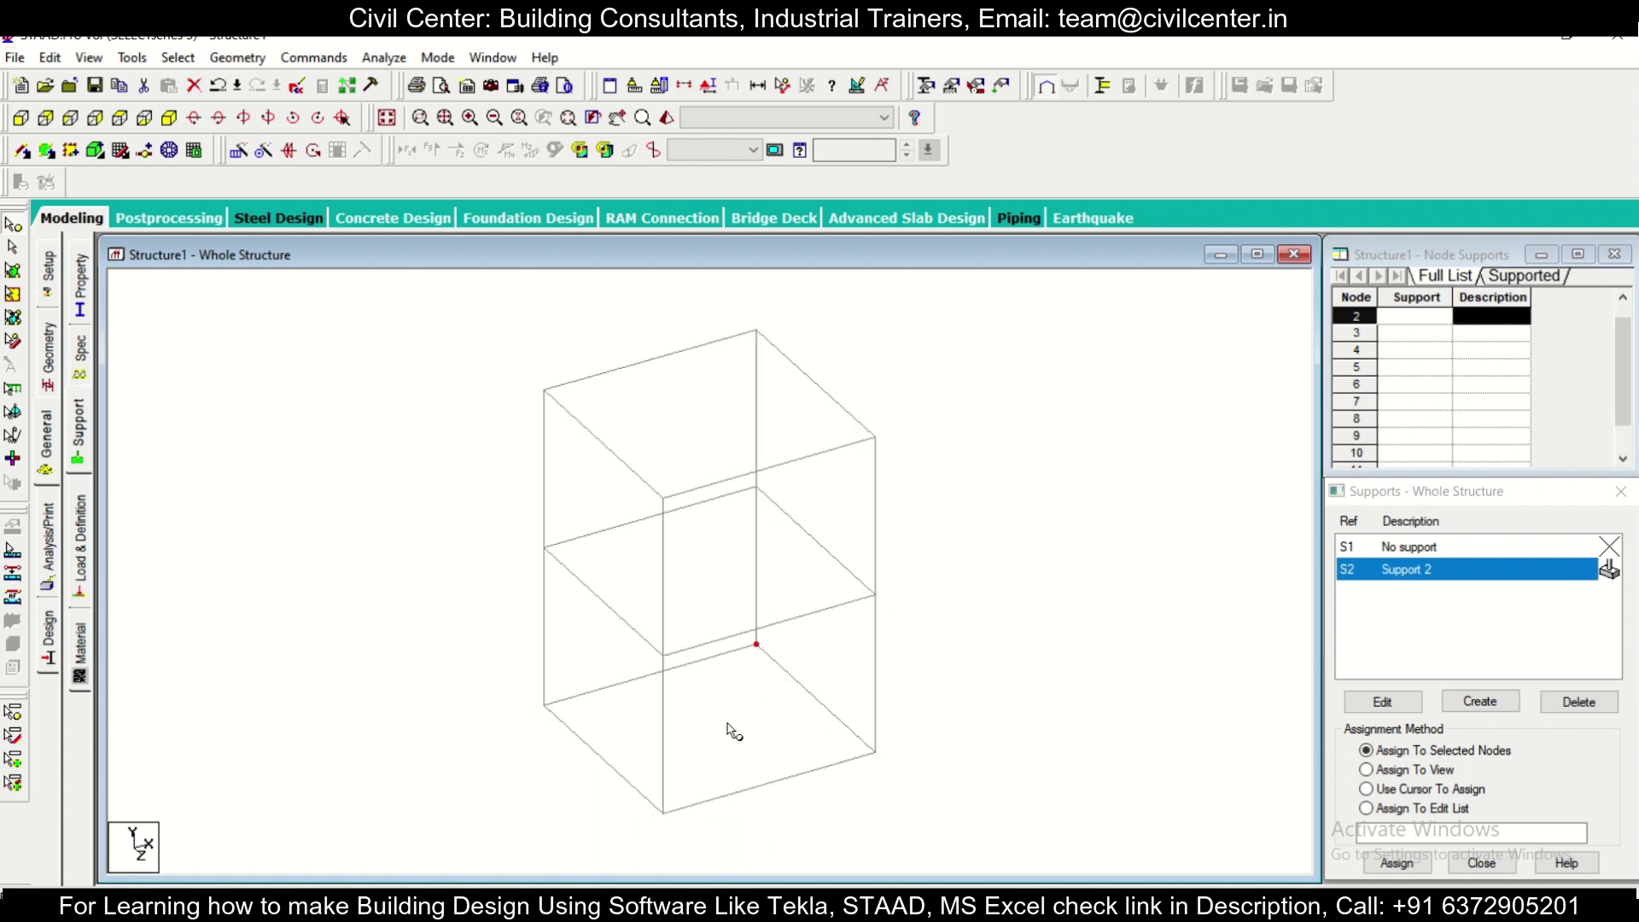
pyautogui.keyDown('ctrl'); pyautogui.click(662, 812); pyautogui.keyUp('ctrl')
pyautogui.keyDown('ctrl'); pyautogui.click(876, 752); pyautogui.keyUp('ctrl')
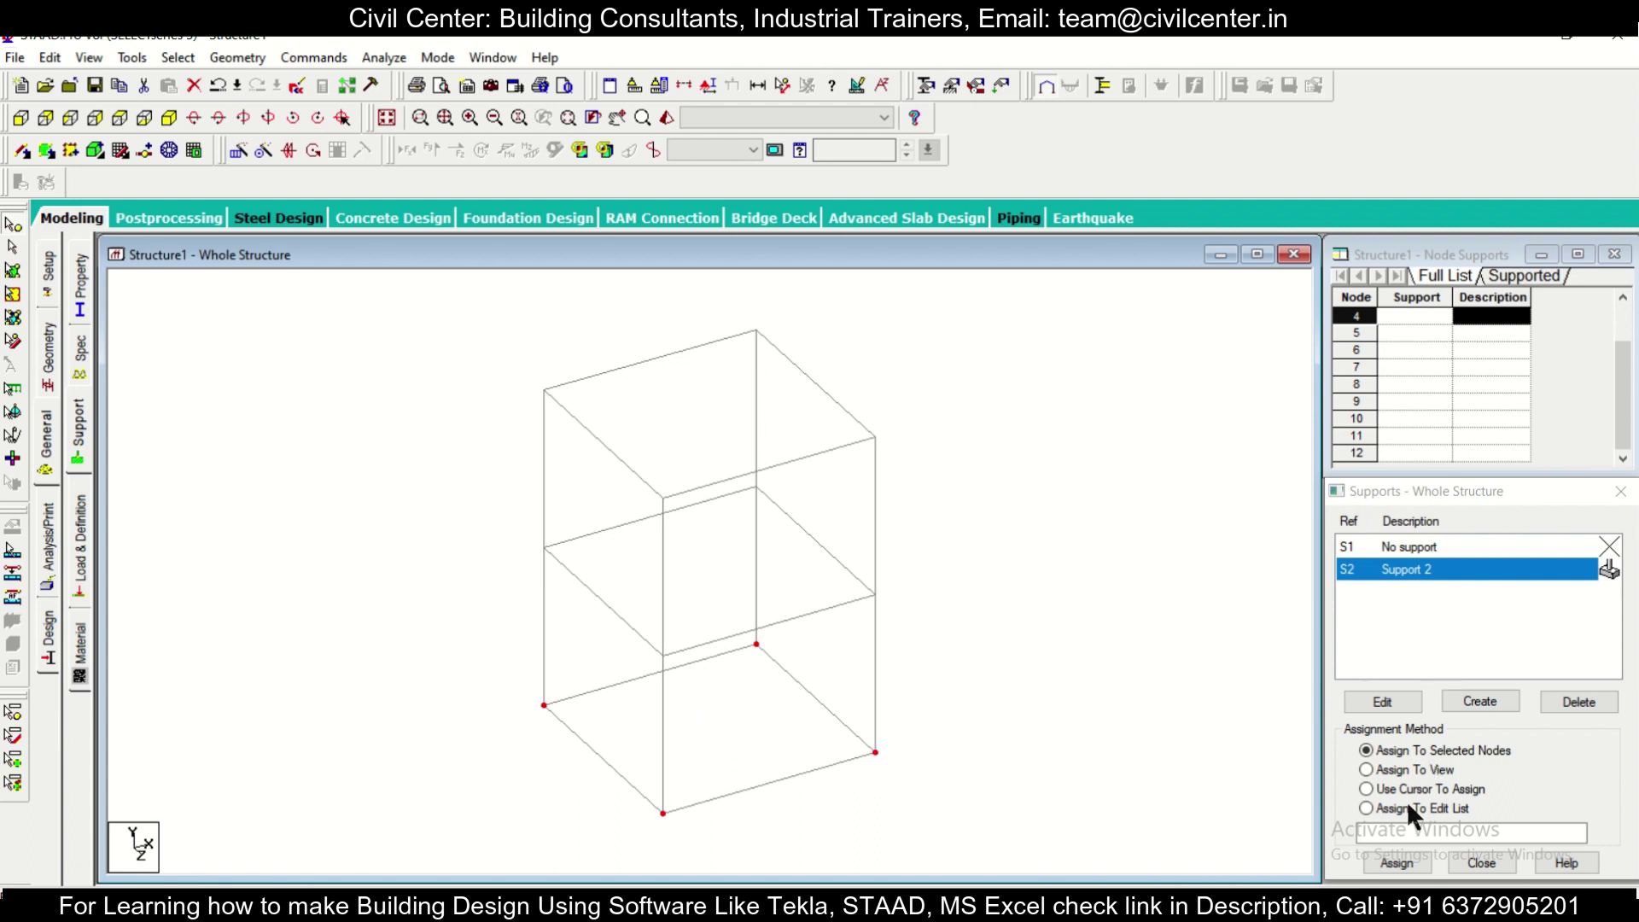
pyautogui.click(1397, 860)
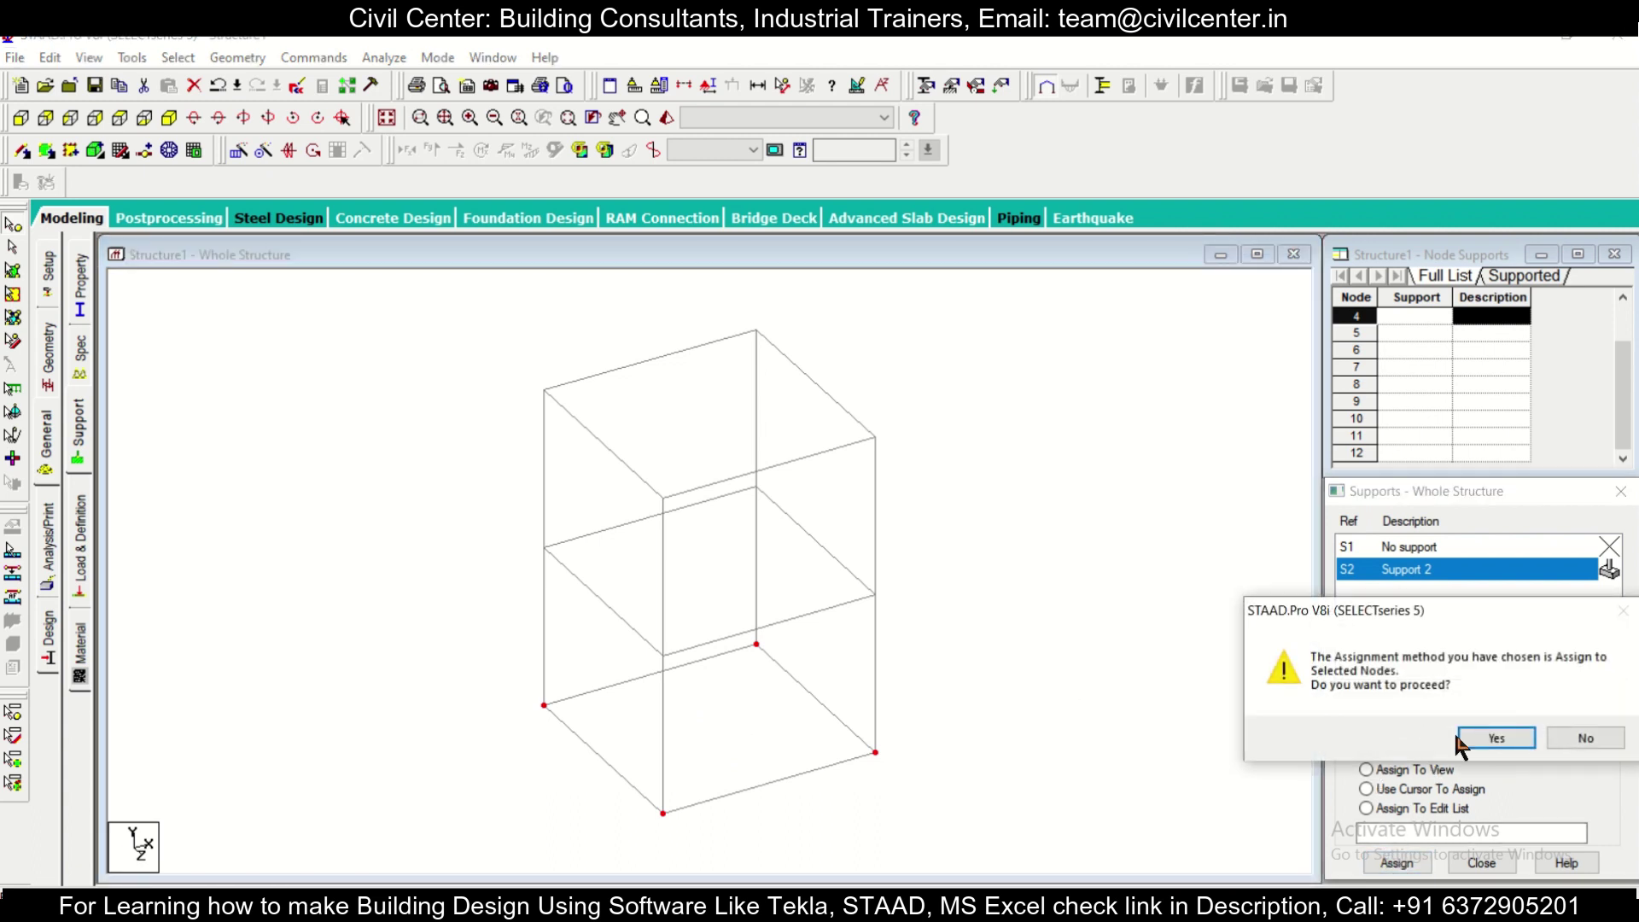
pyautogui.click(1487, 745)
pyautogui.click(1030, 749)
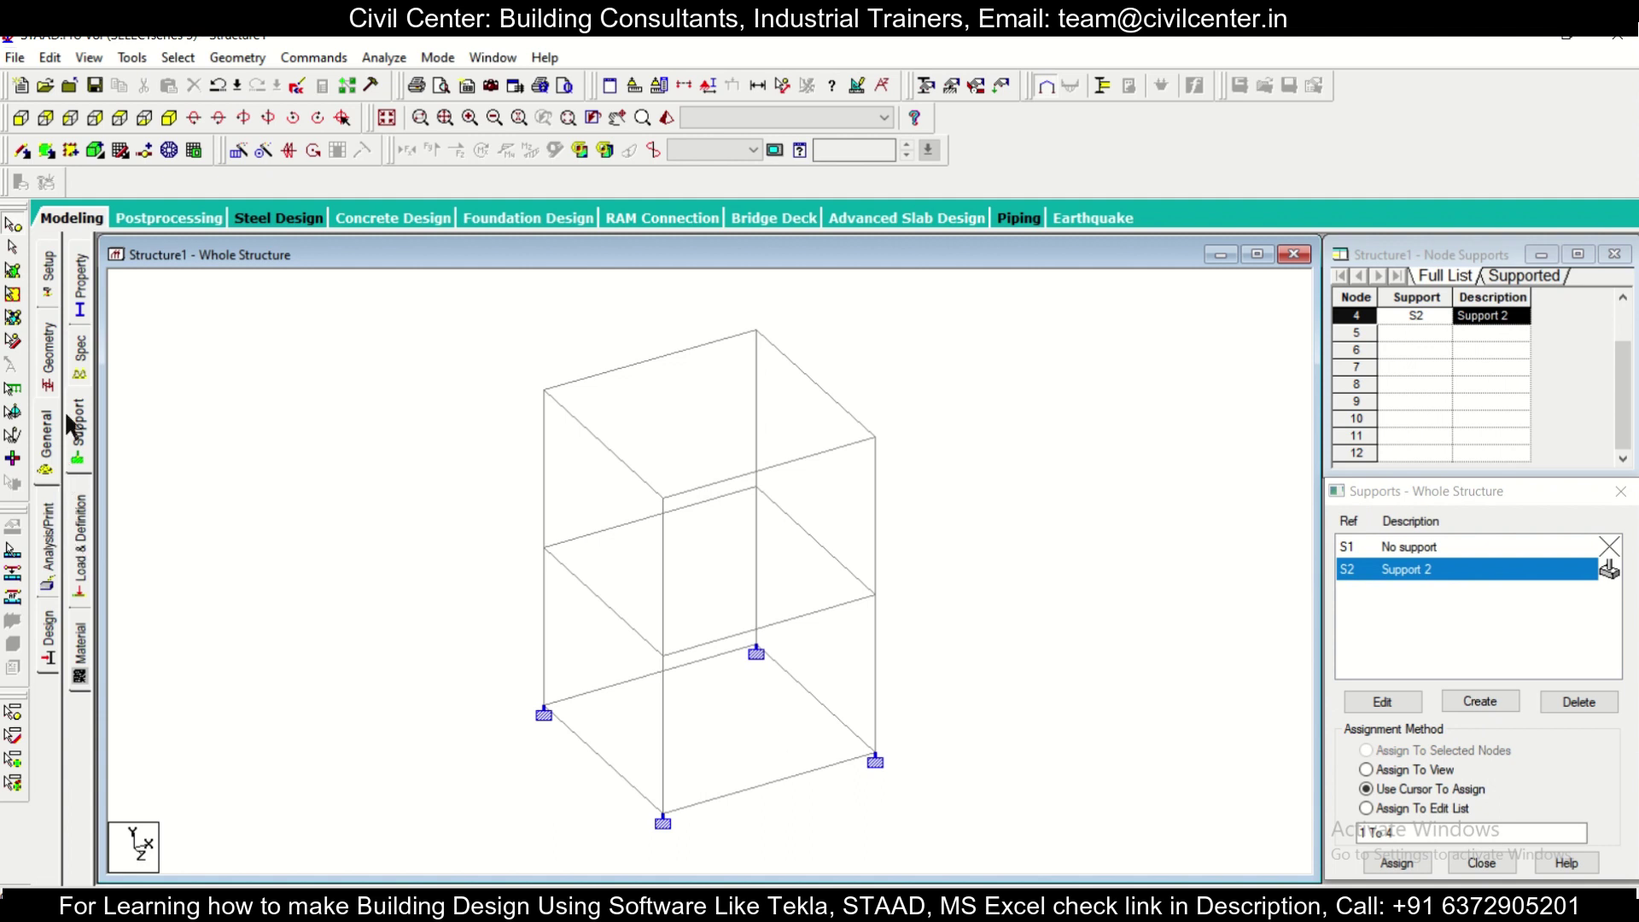
# Define a rectangular concrete section with YD 0.25 m and ZD 0.25 m.
pyautogui.click(82, 309)
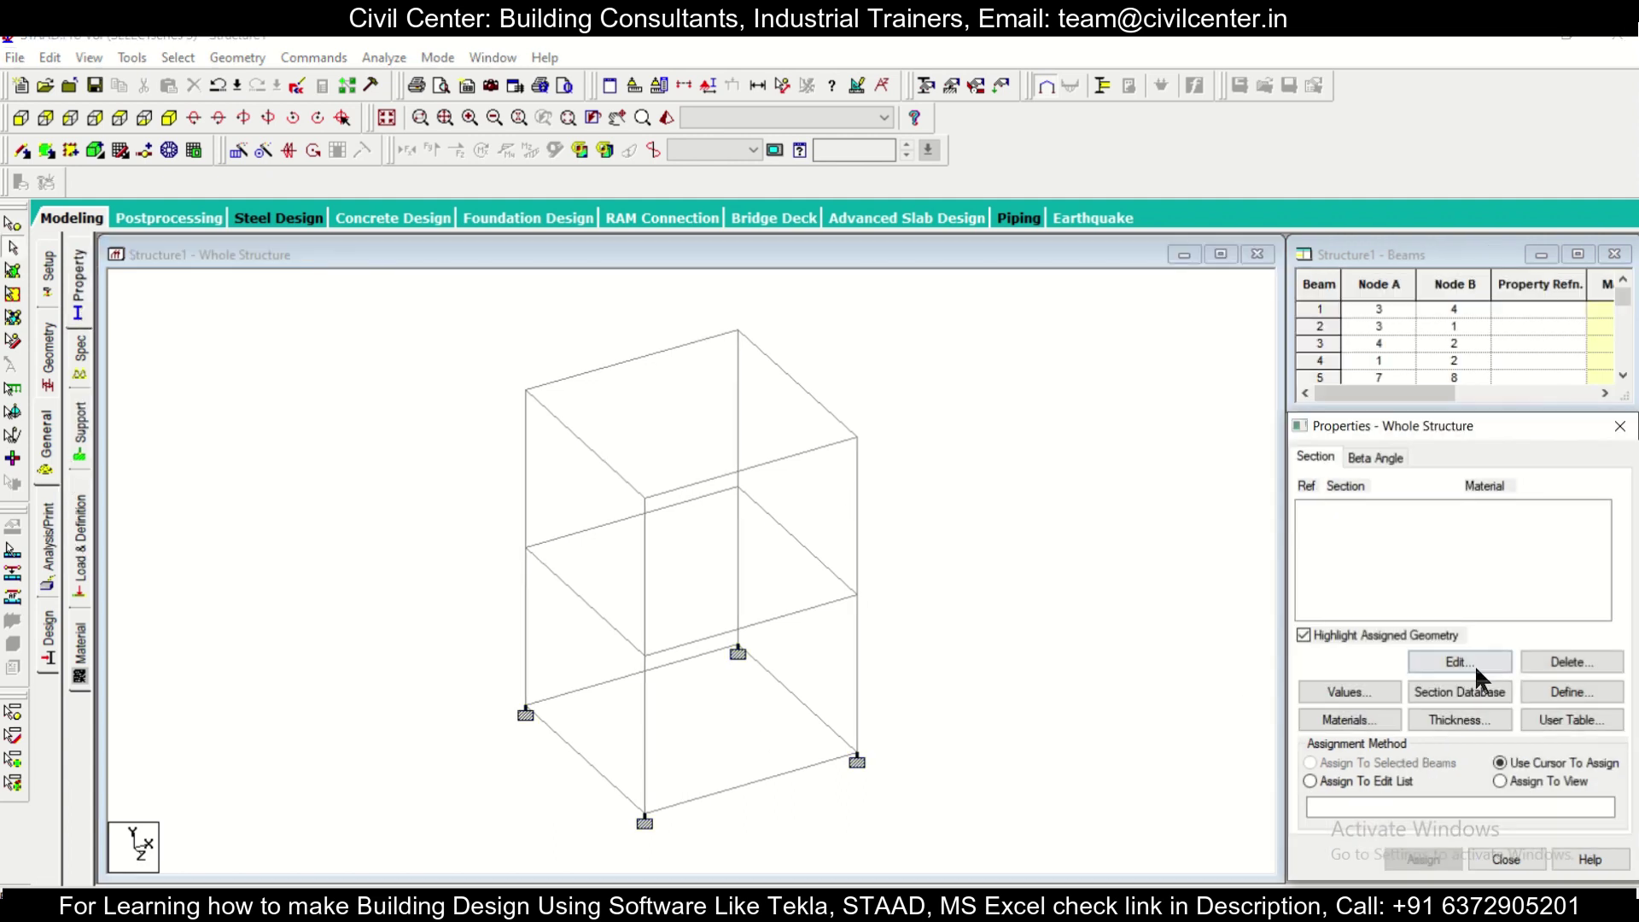
pyautogui.click(1549, 688)
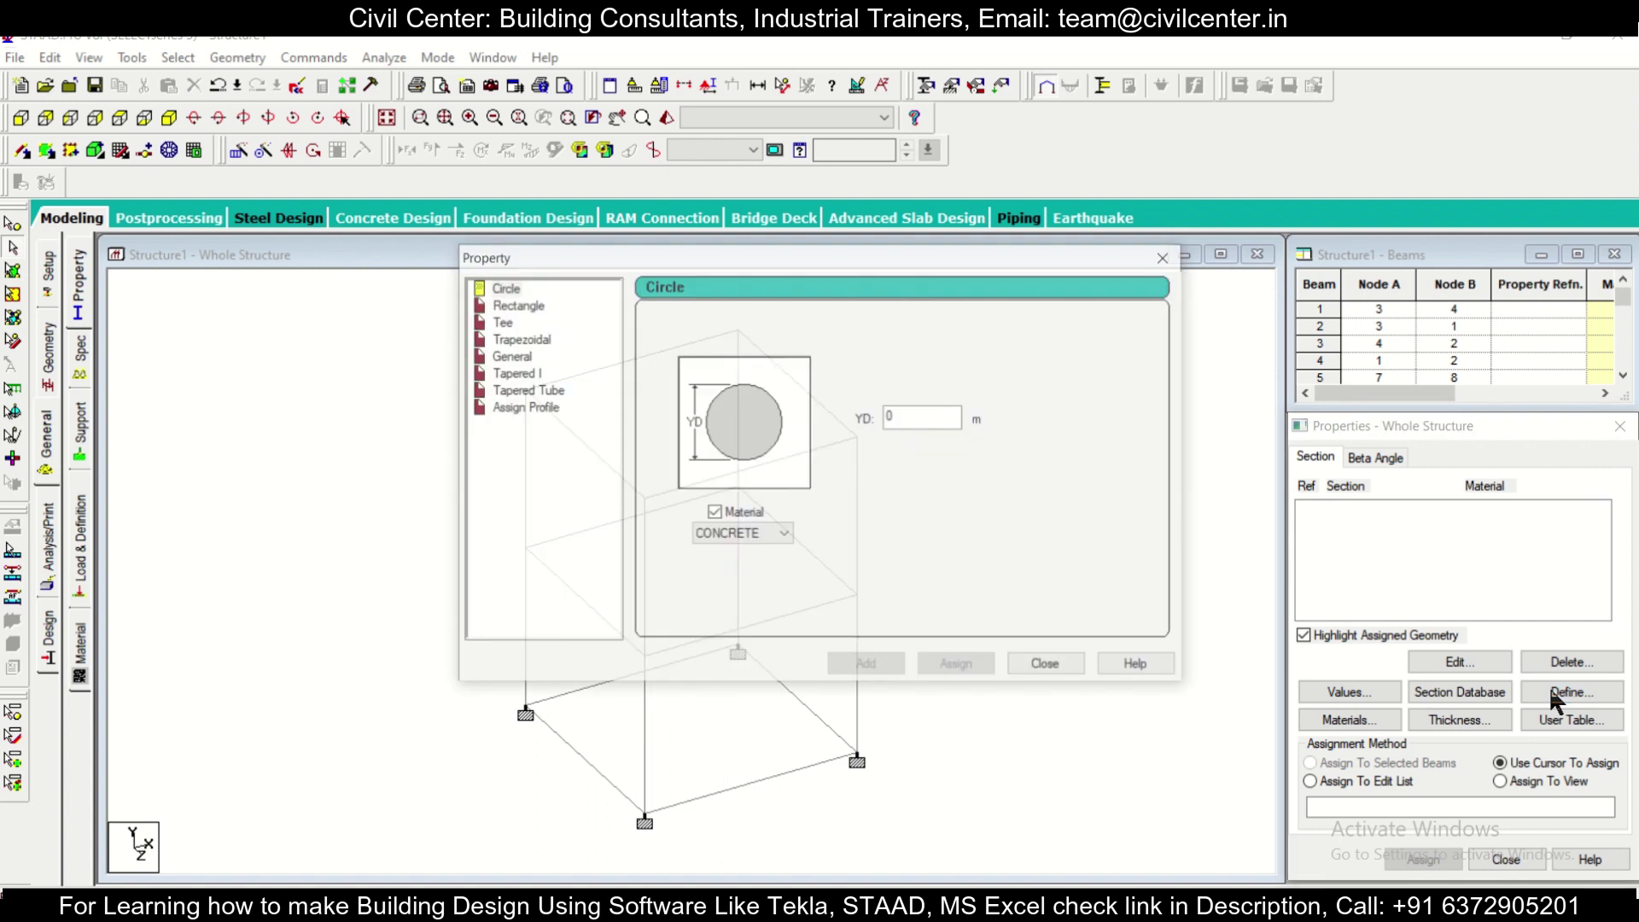
pyautogui.click(529, 304)
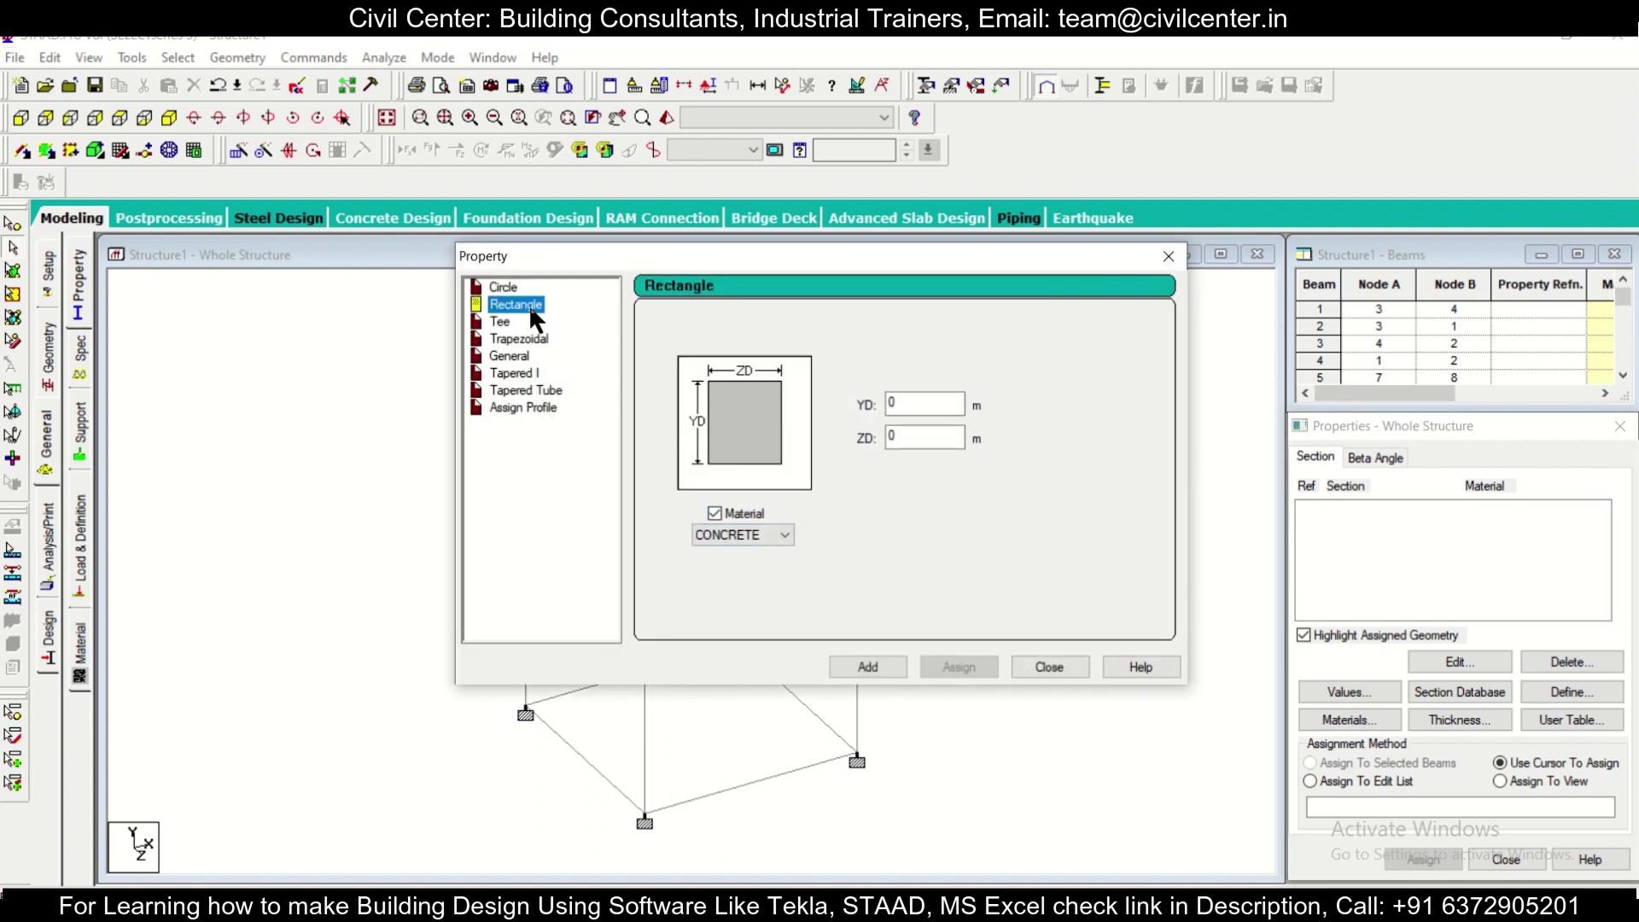
pyautogui.doubleClick(920, 404)
pyautogui.write('0.25')
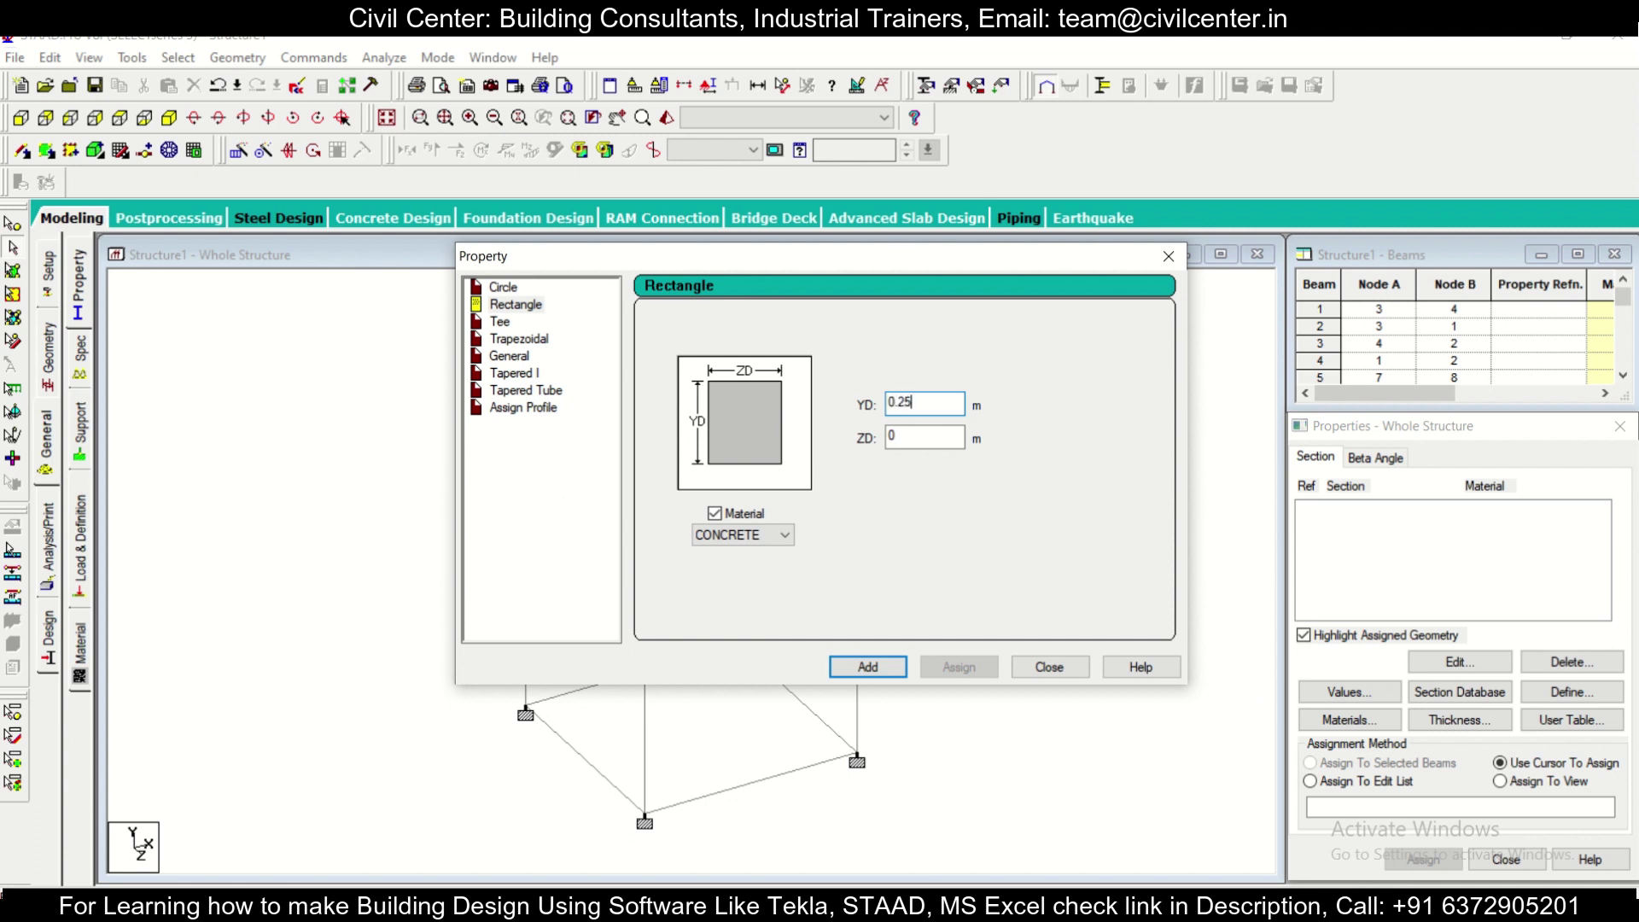
pyautogui.press('Tab')
pyautogui.write('0.')
pyautogui.click(886, 664)
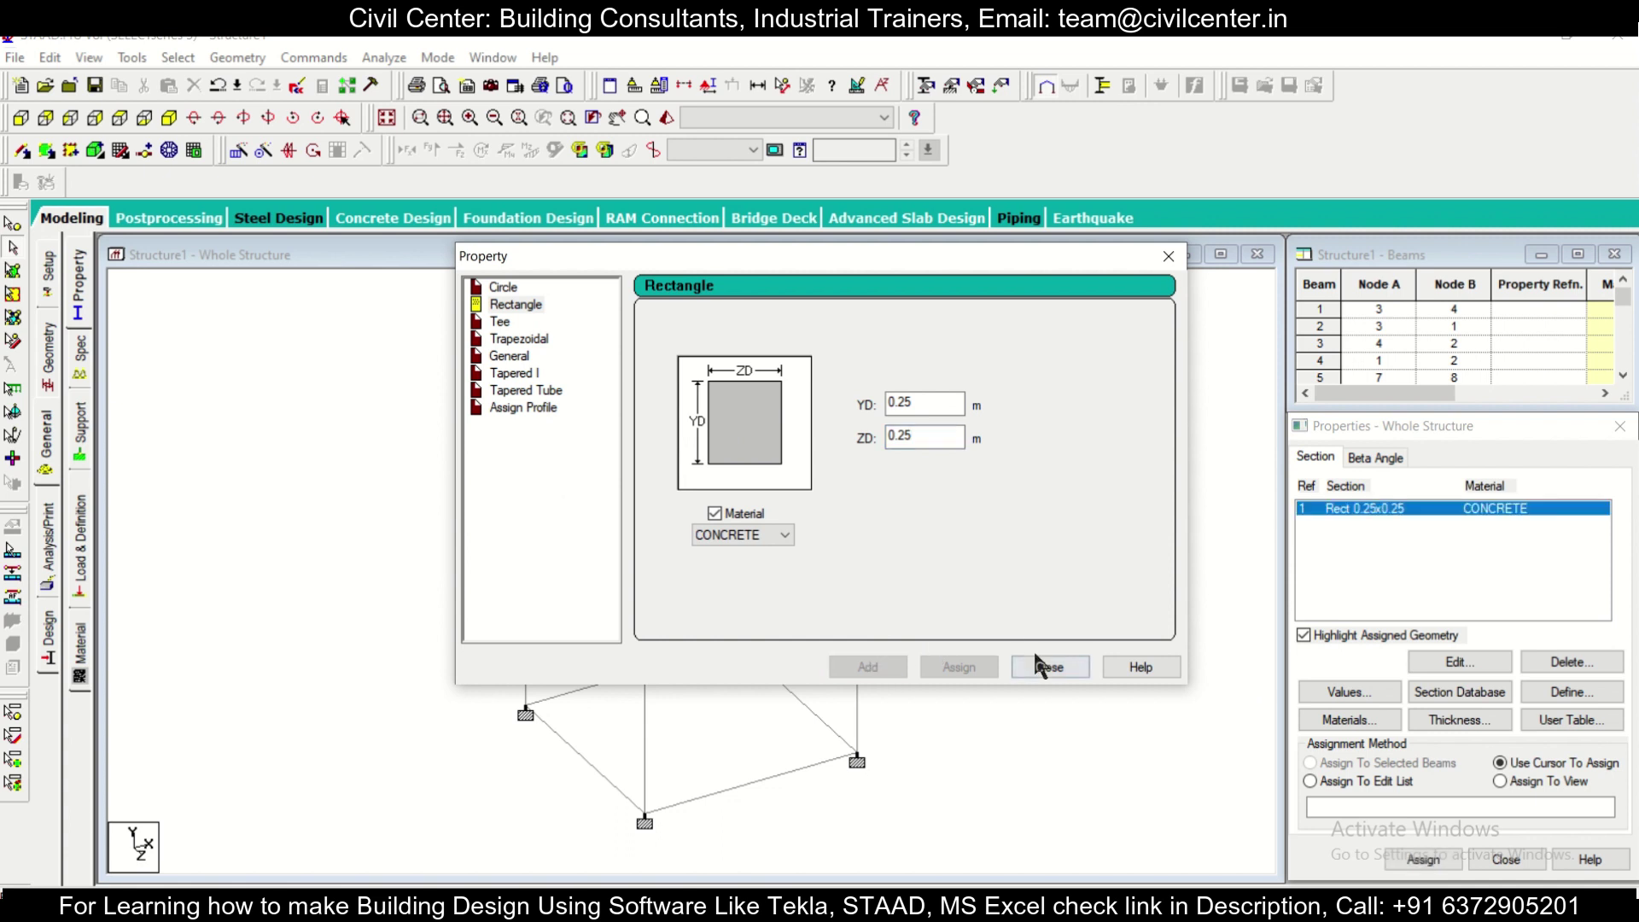
pyautogui.click(1049, 667)
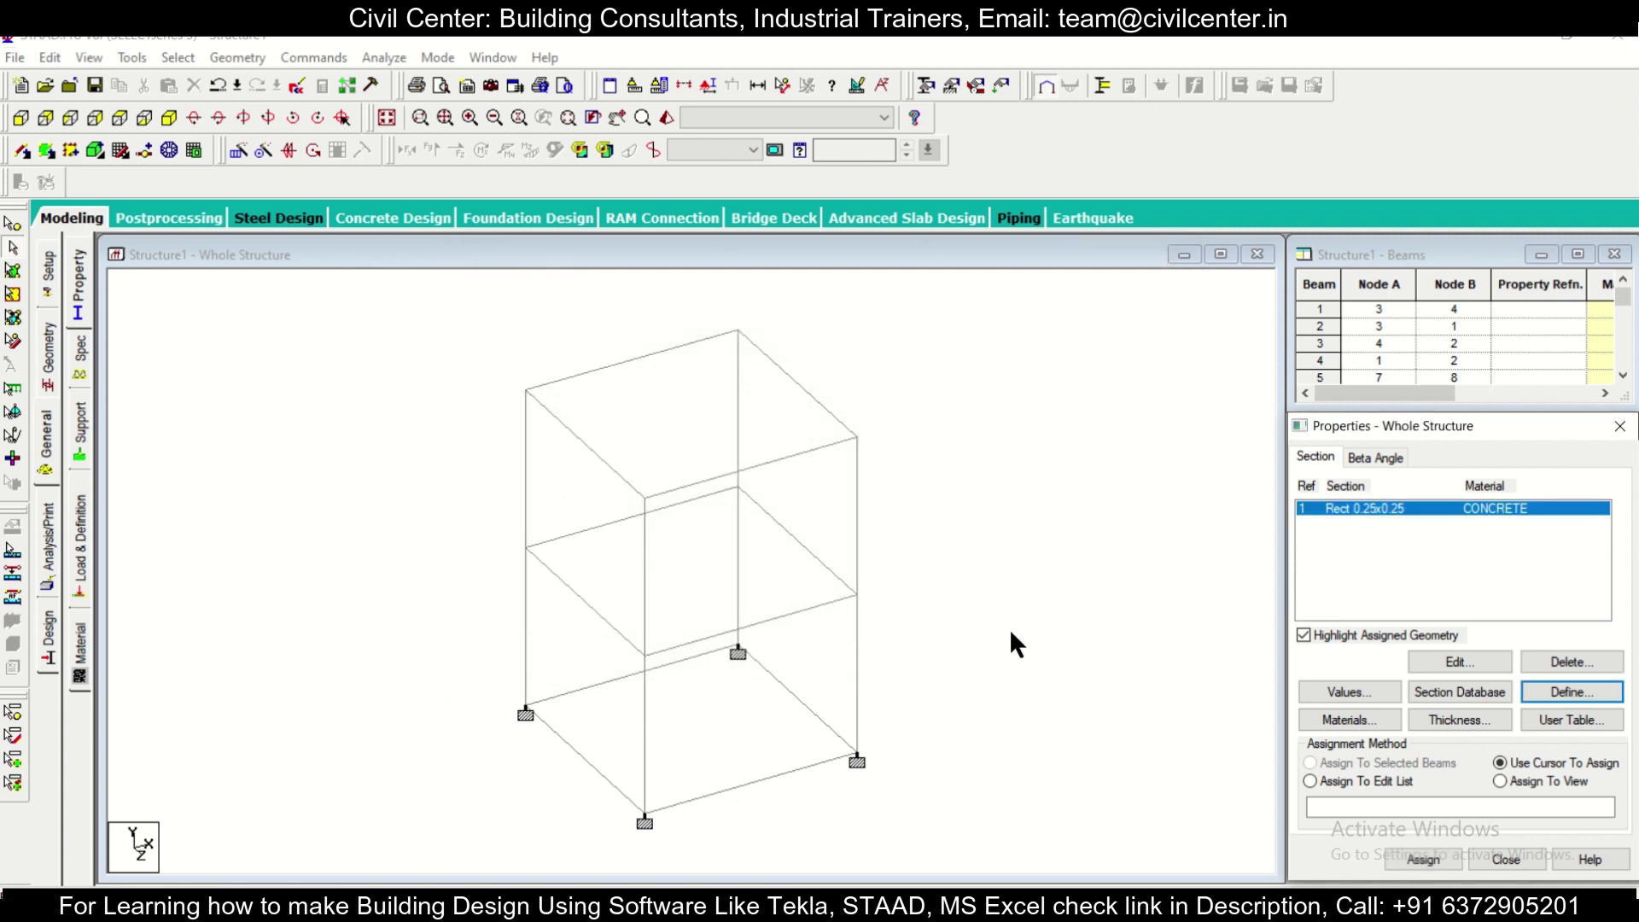
# Assign the Rect 0.25x0.25 concrete section to all beams and columns of the frame.
pyautogui.scroll(-2, 893, 509)
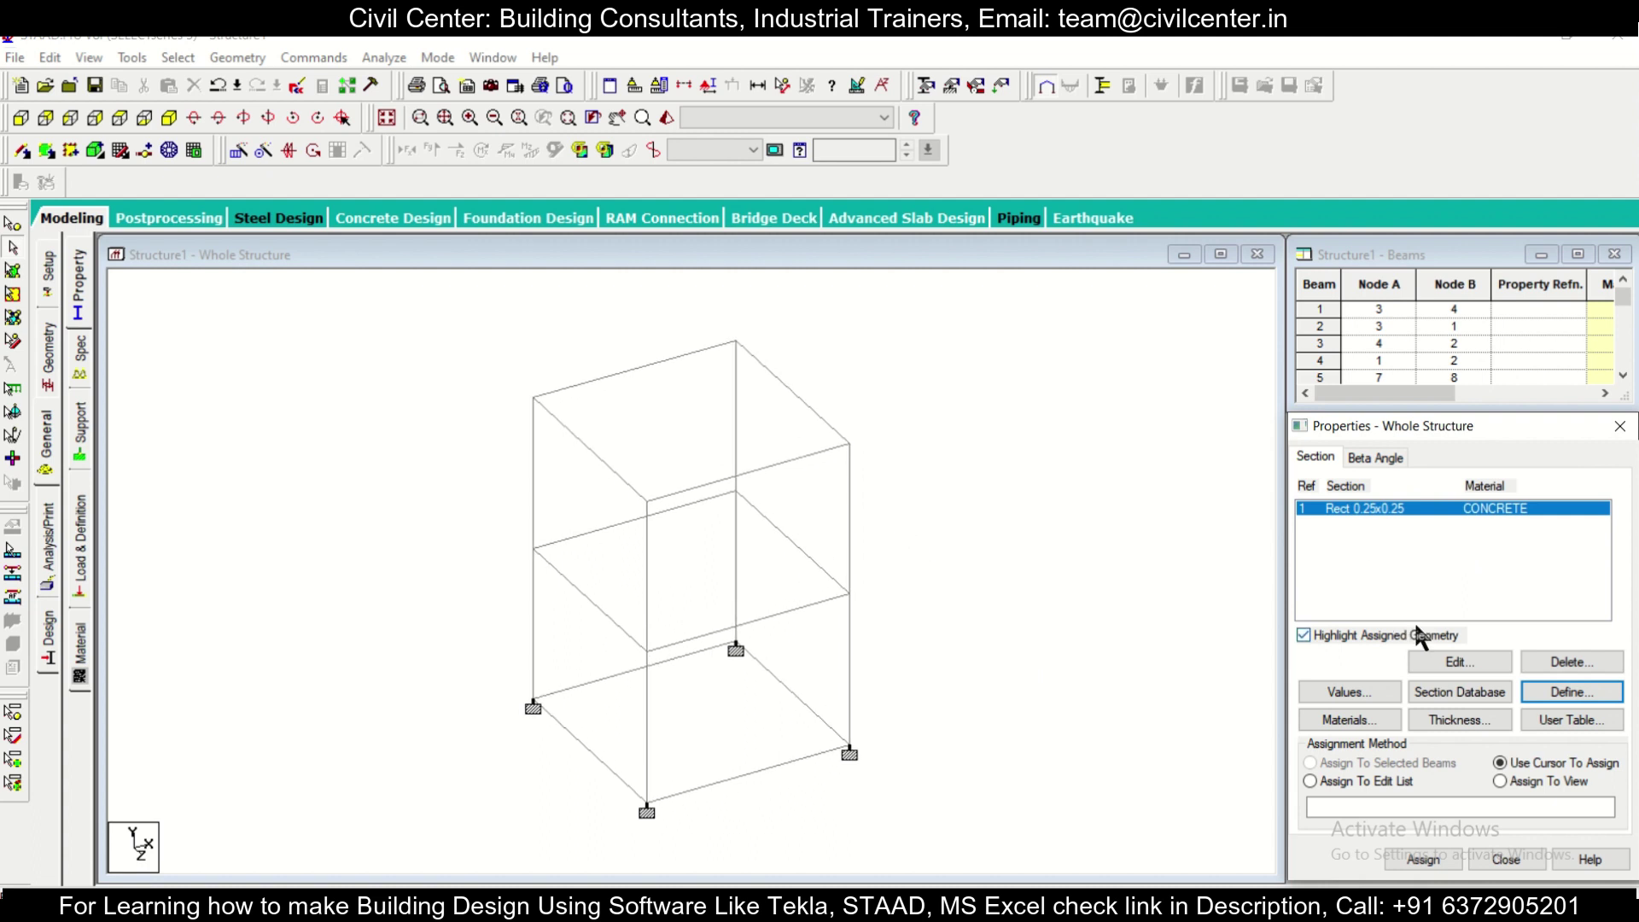
pyautogui.click(706, 519)
pyautogui.moveTo(384, 350); pyautogui.dragTo(1028, 816)
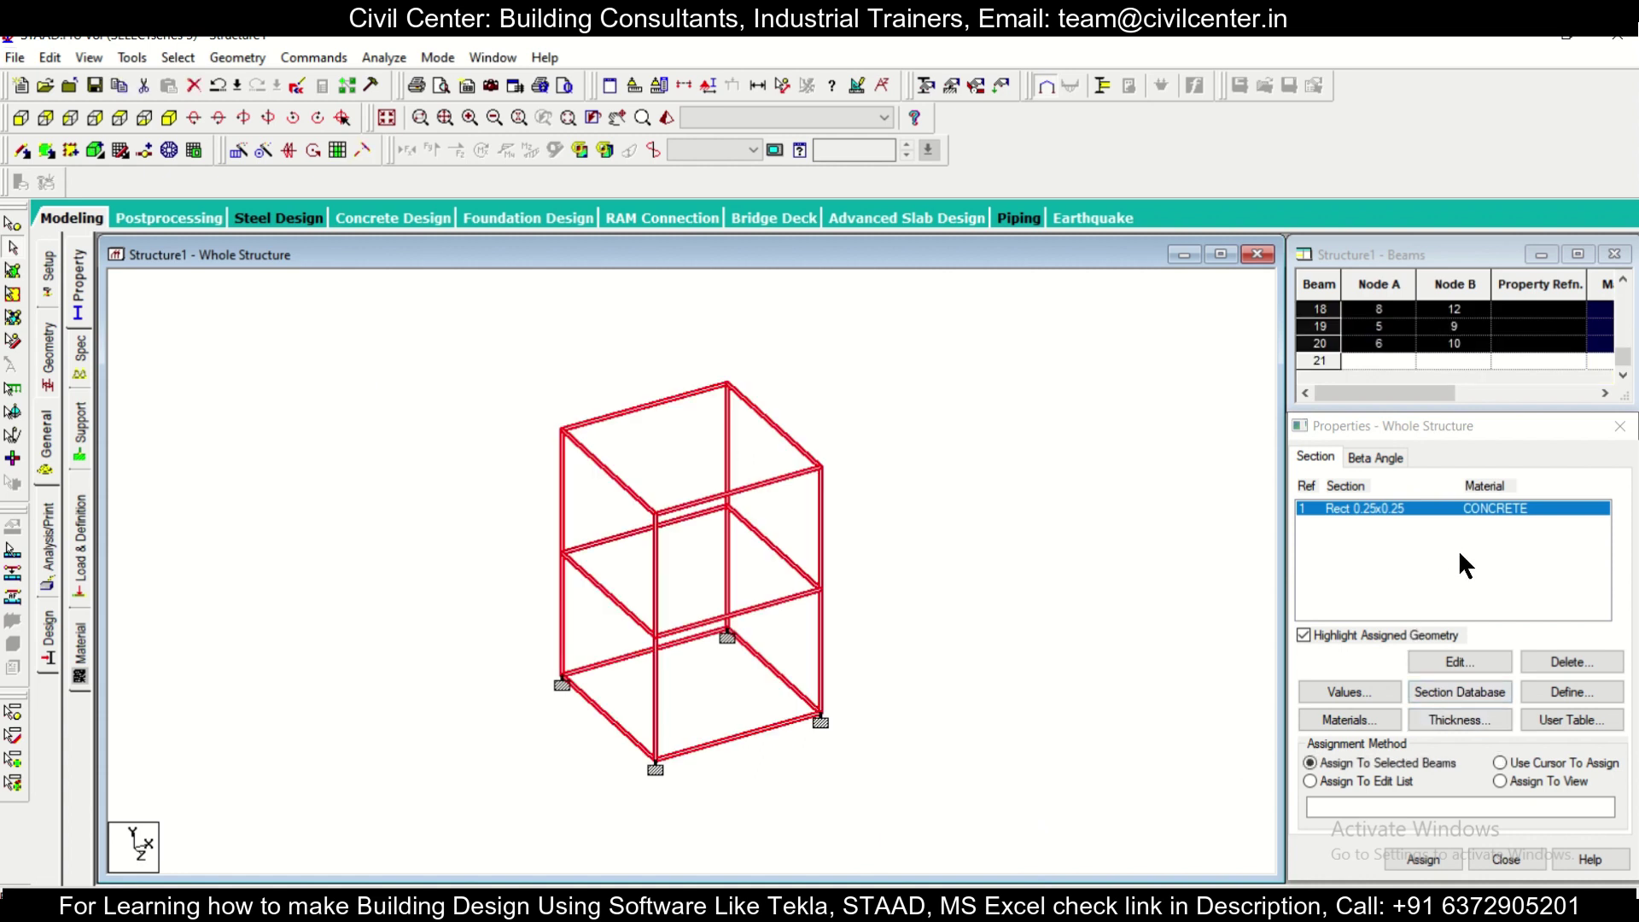
pyautogui.click(1436, 854)
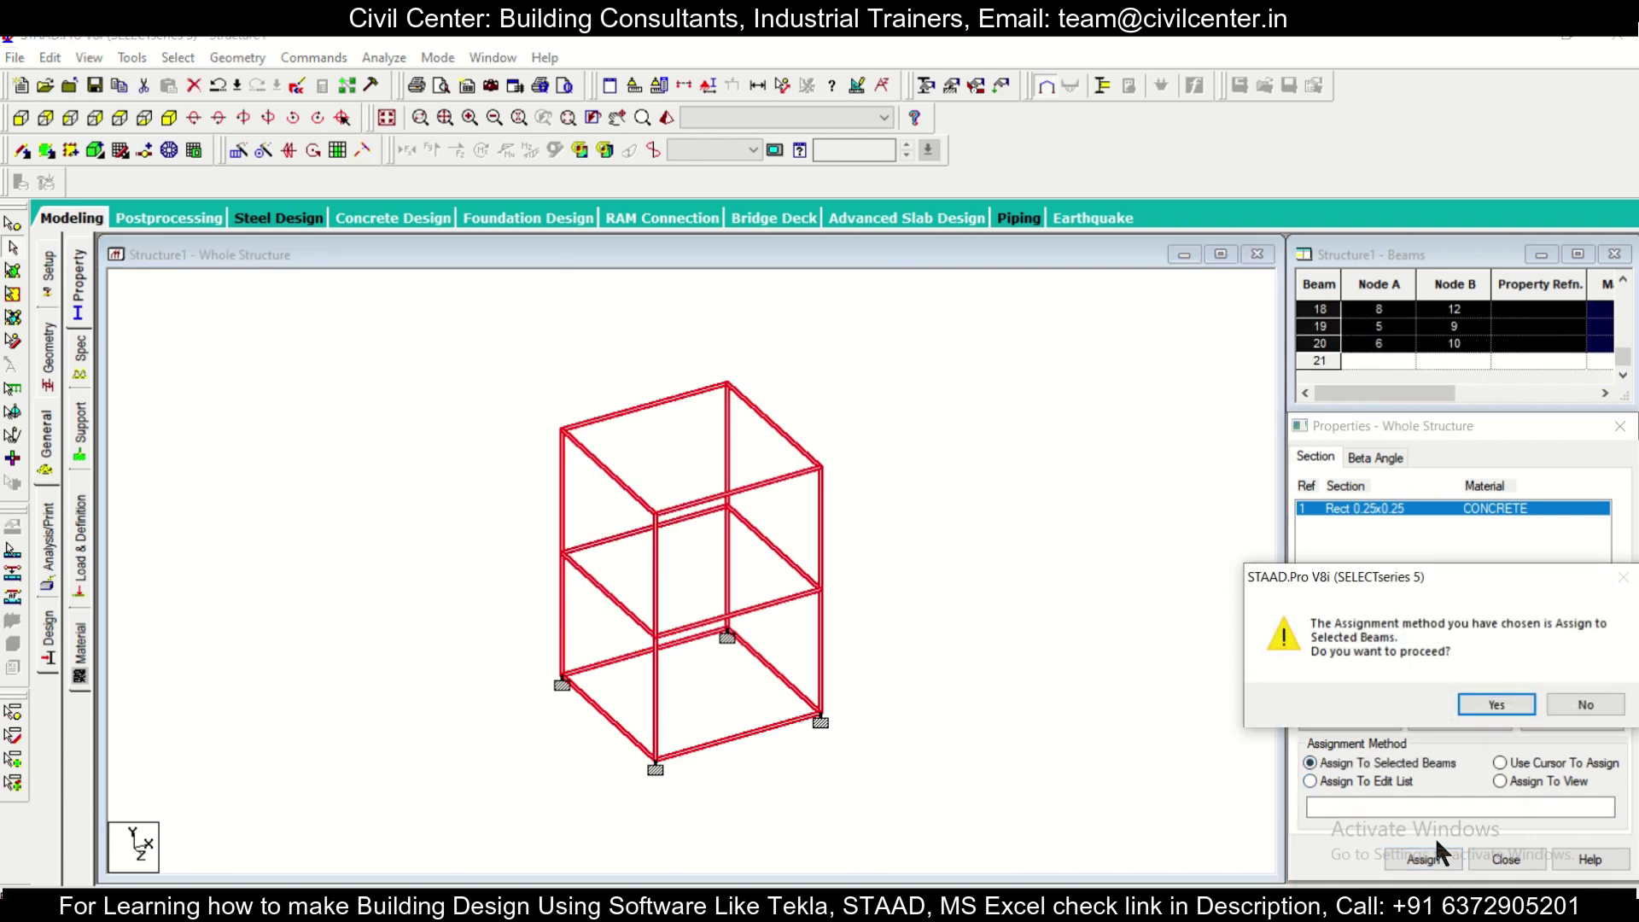
pyautogui.click(1490, 703)
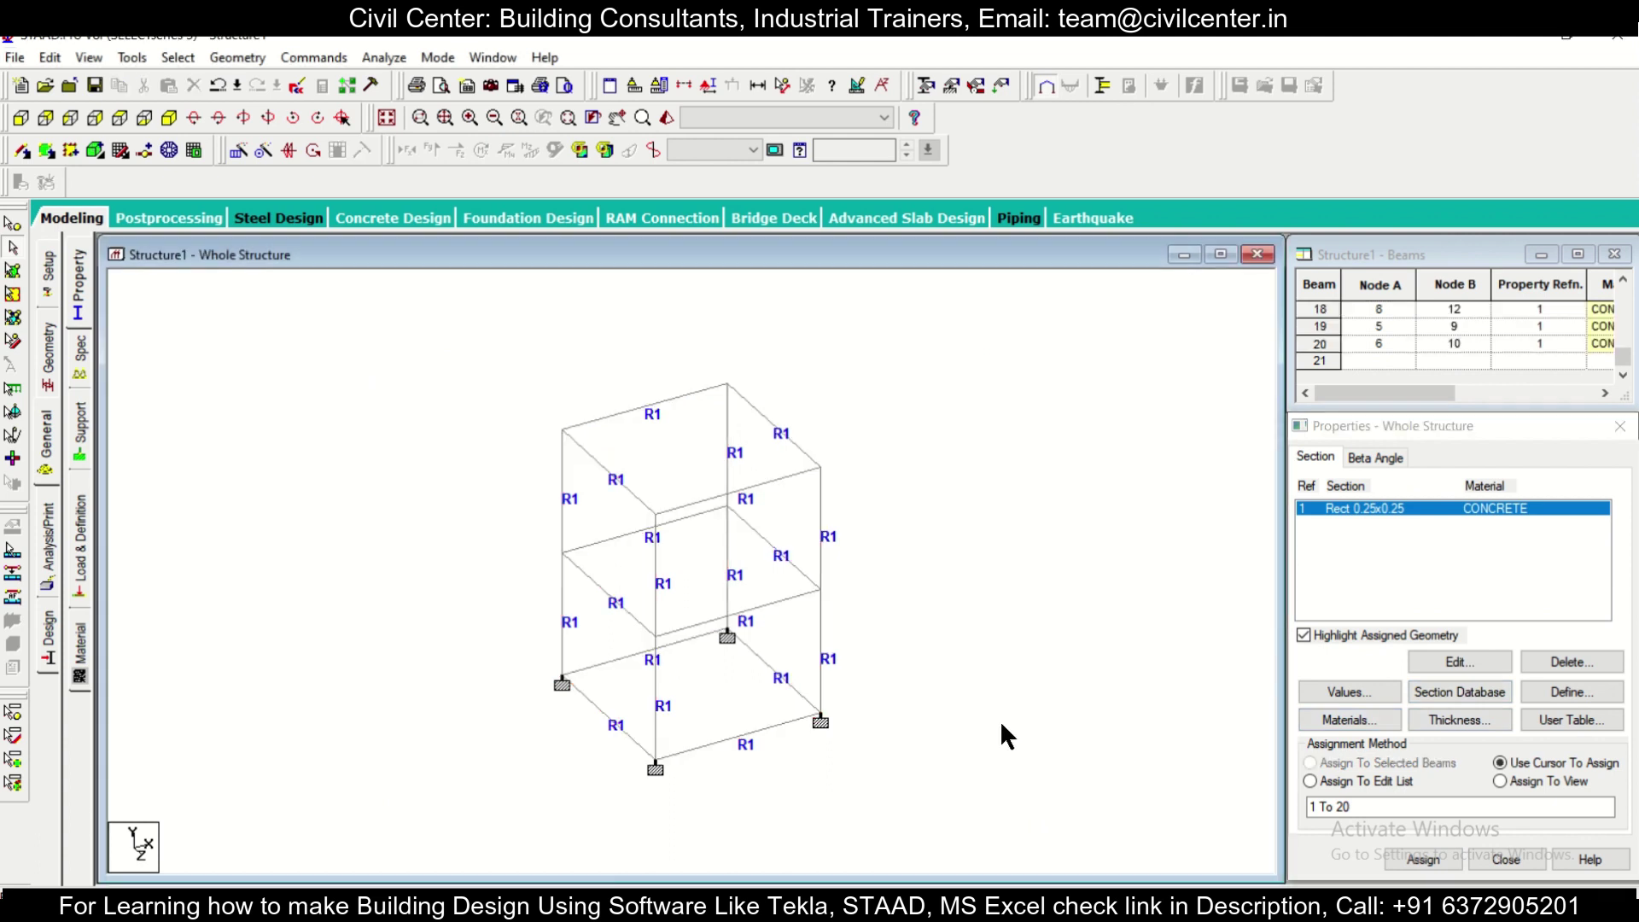
pyautogui.scroll(2, 1001, 719)
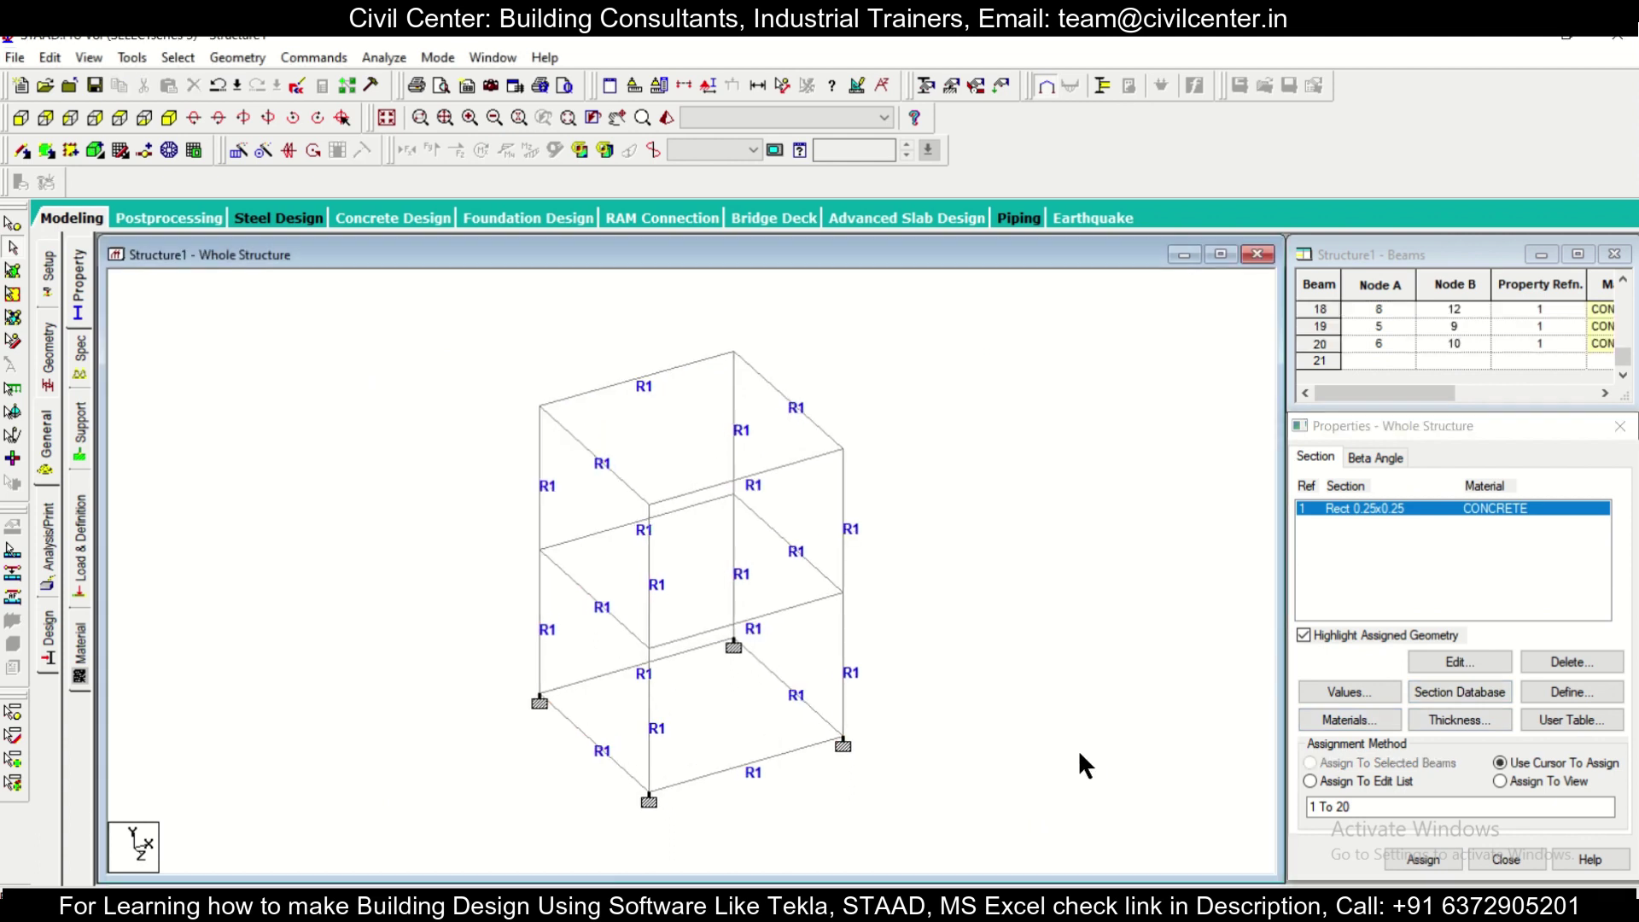
# Start a new seismic definition in the load definitions and set its code type to IS 1893 - 2002/2005.
pyautogui.click(81, 574)
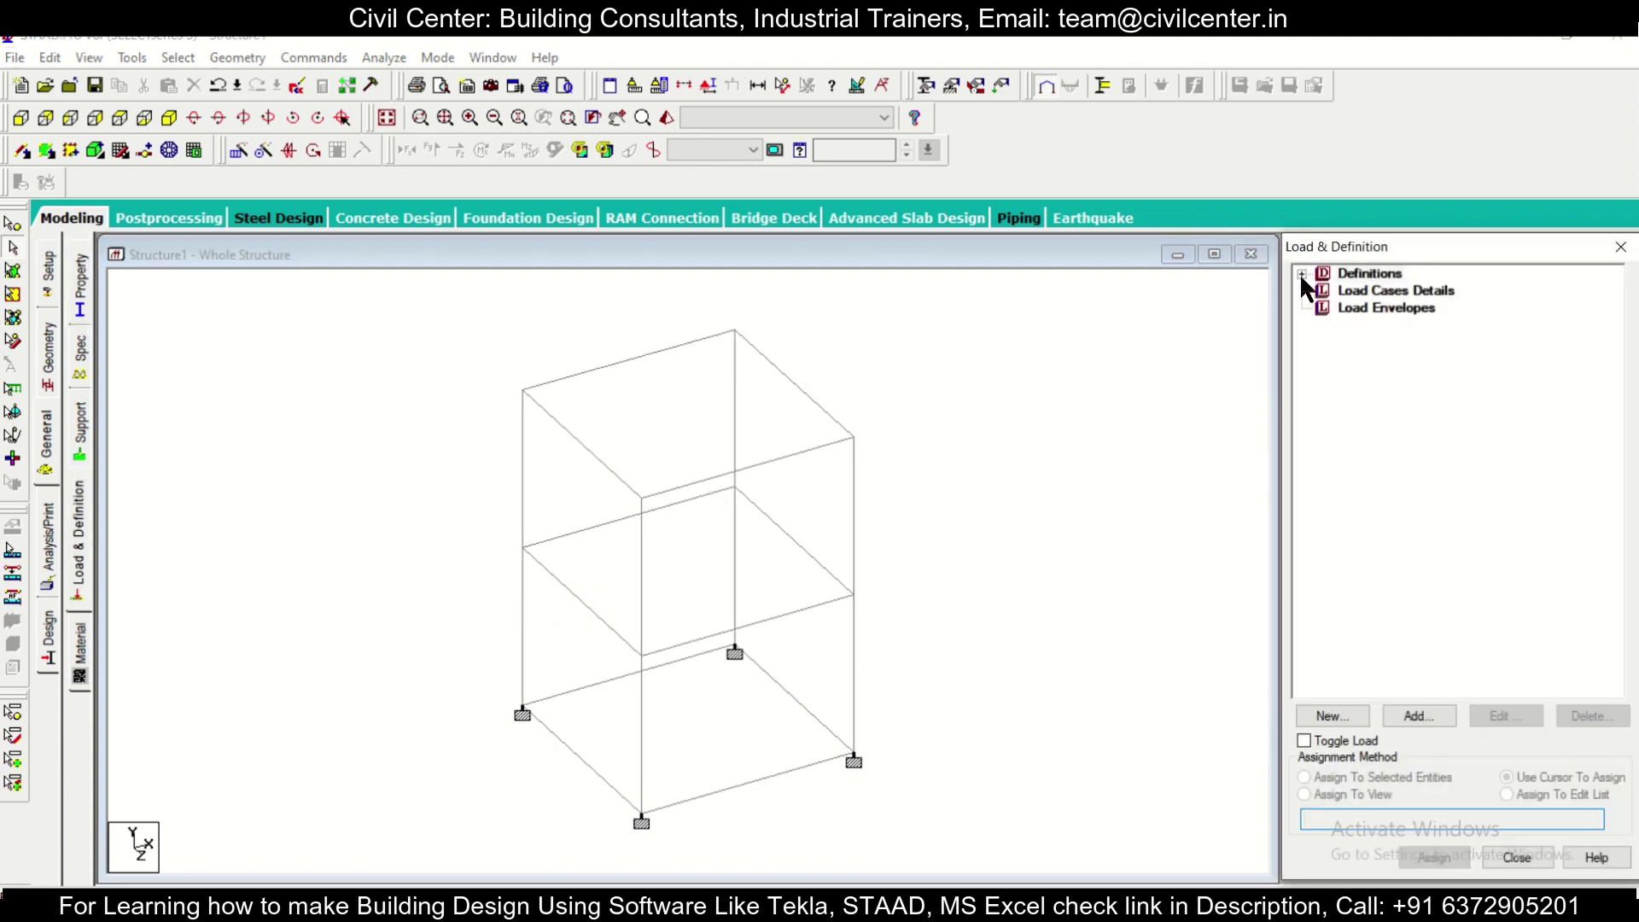
pyautogui.click(1302, 275)
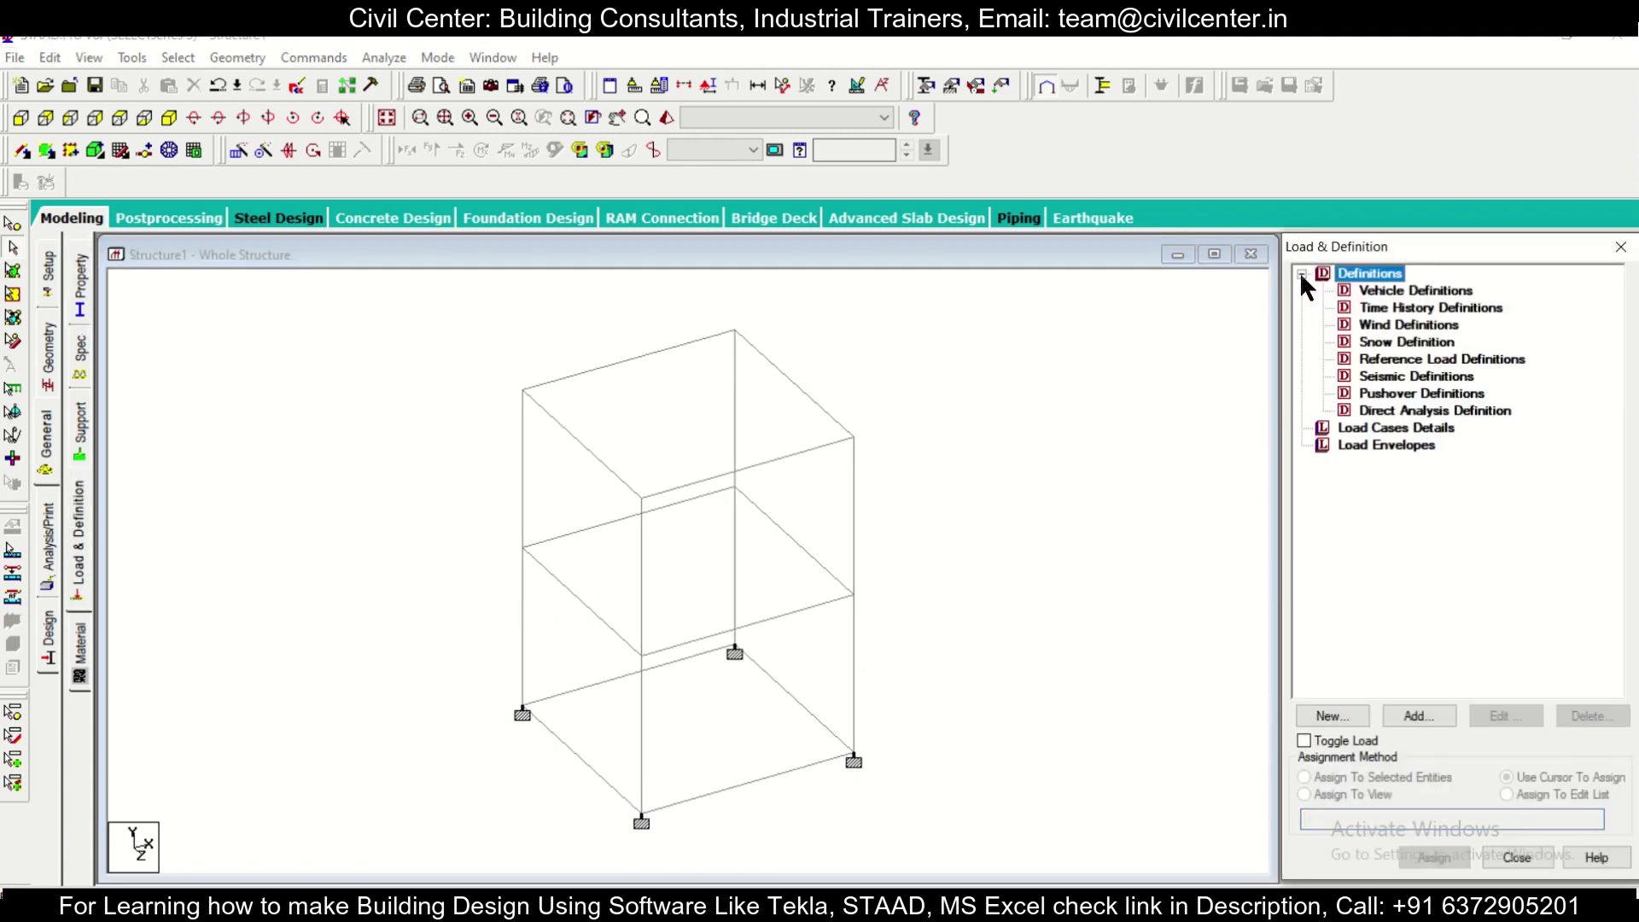
pyautogui.click(1347, 434)
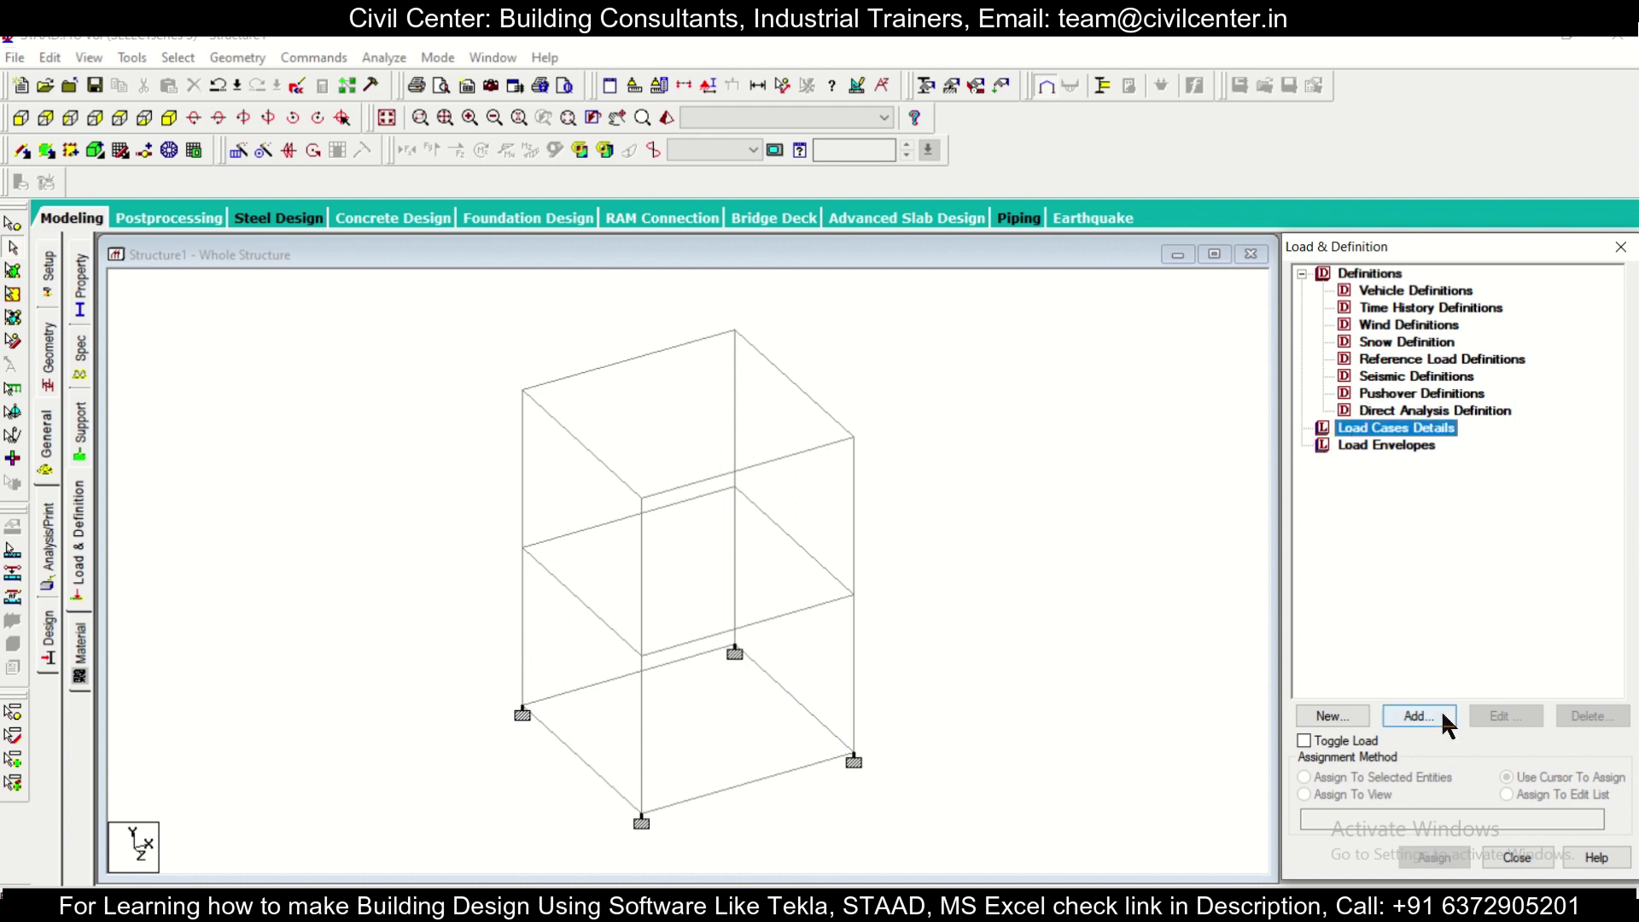
pyautogui.click(1413, 377)
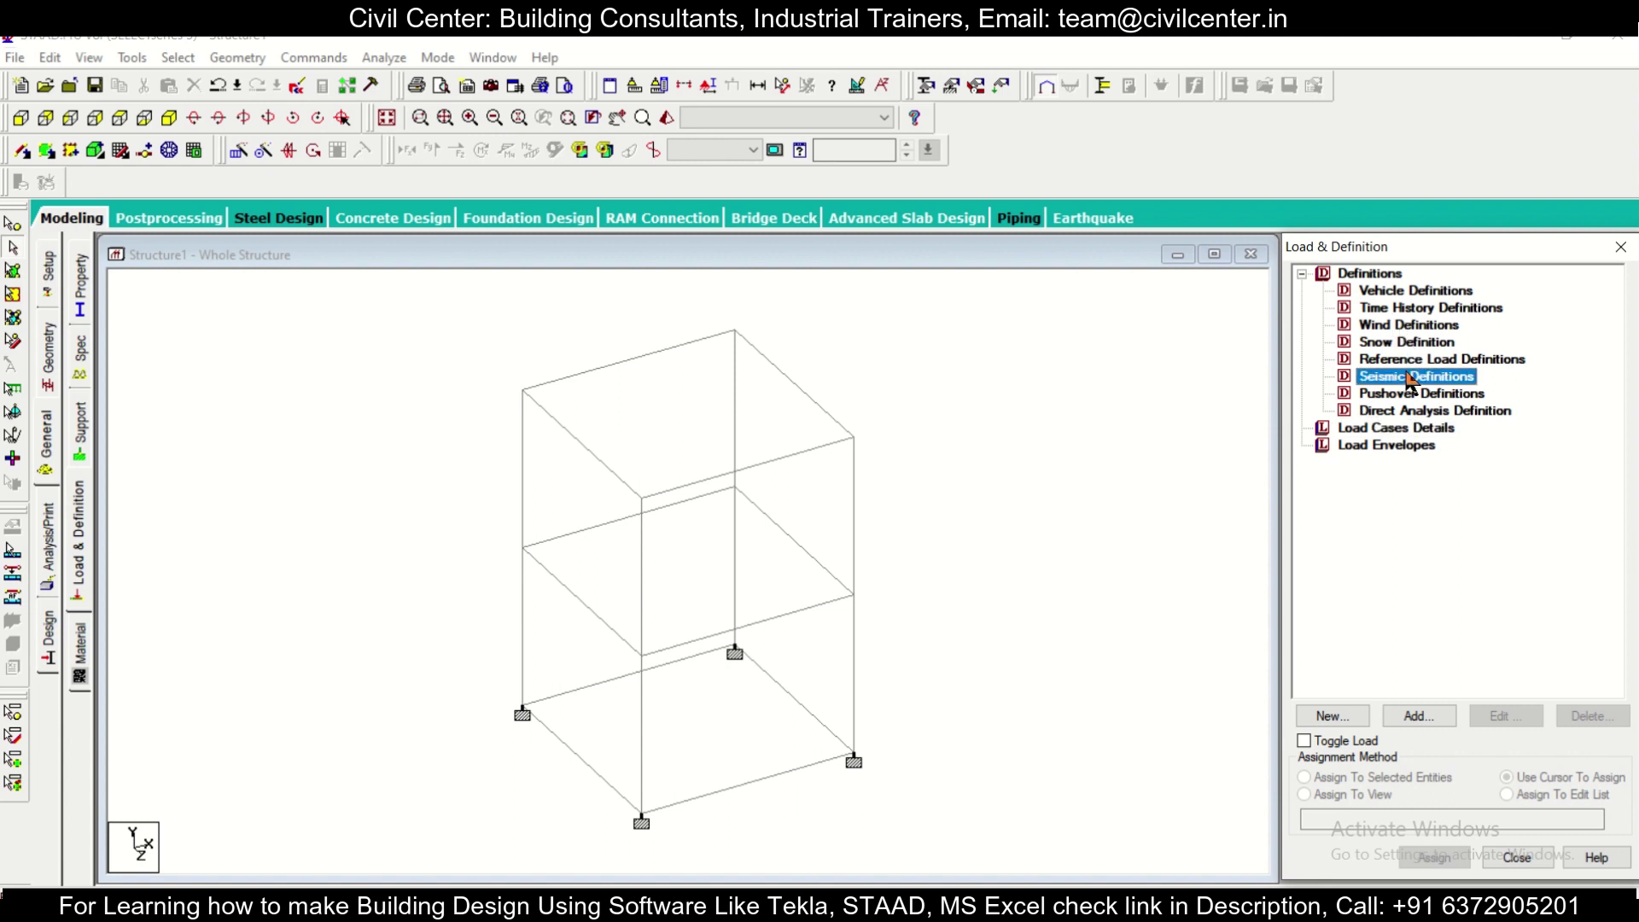
pyautogui.click(1421, 717)
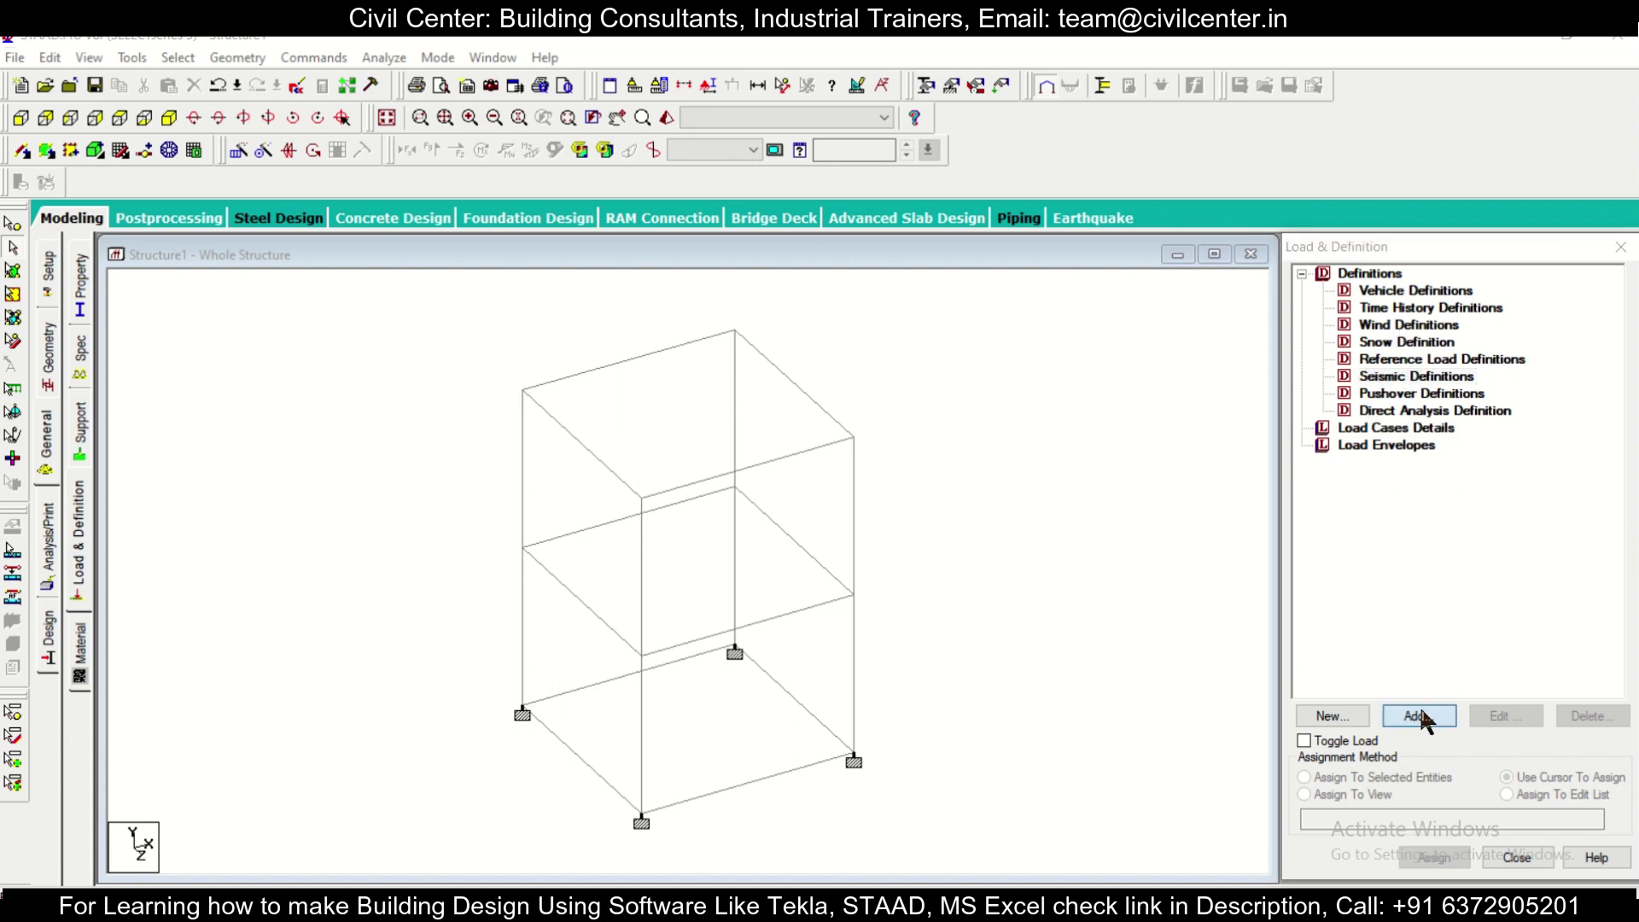
pyautogui.click(812, 292)
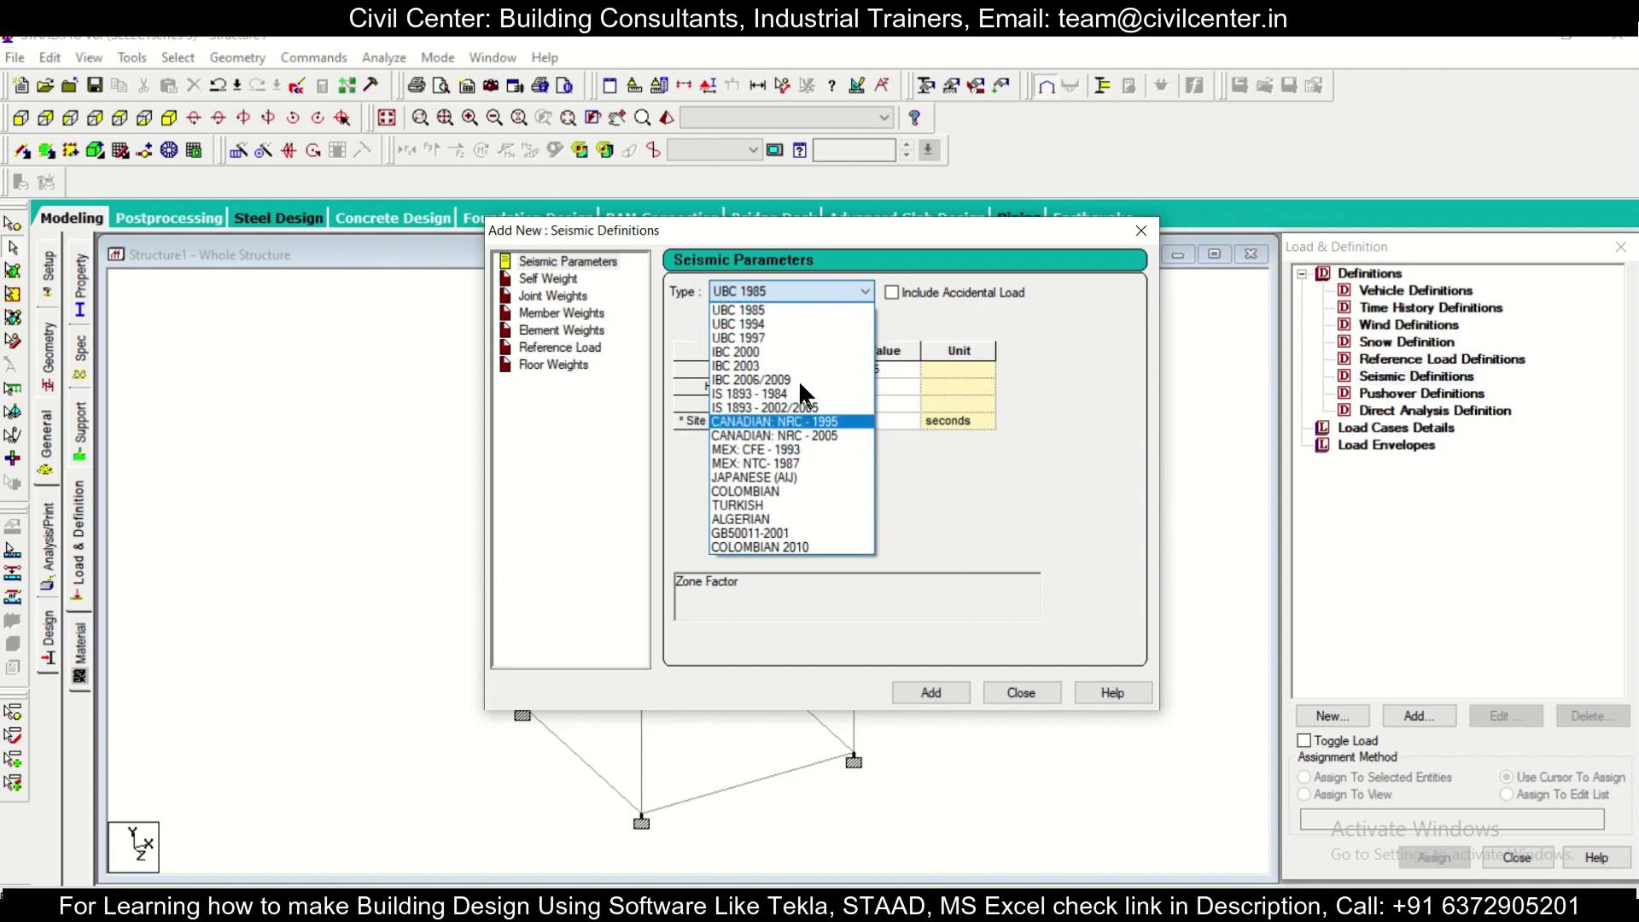
pyautogui.click(815, 408)
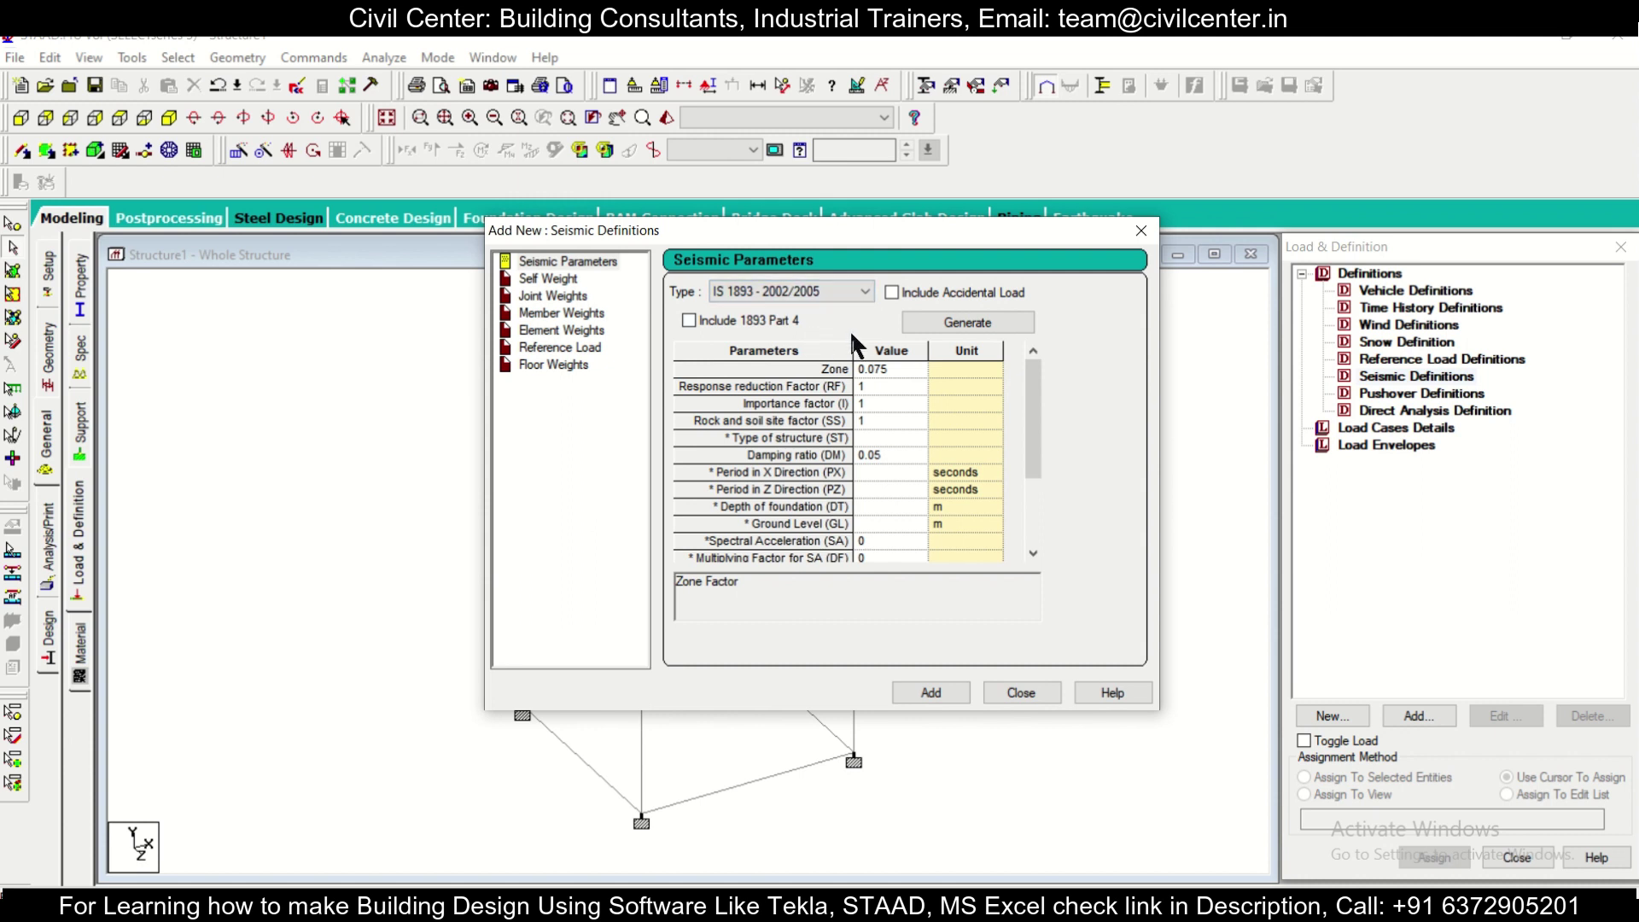
# In the IS 1893 parameter generator, choose zone II and the Ordinary RC Moment Resisting Frame (OMRF) response reduction type.
pyautogui.click(975, 323)
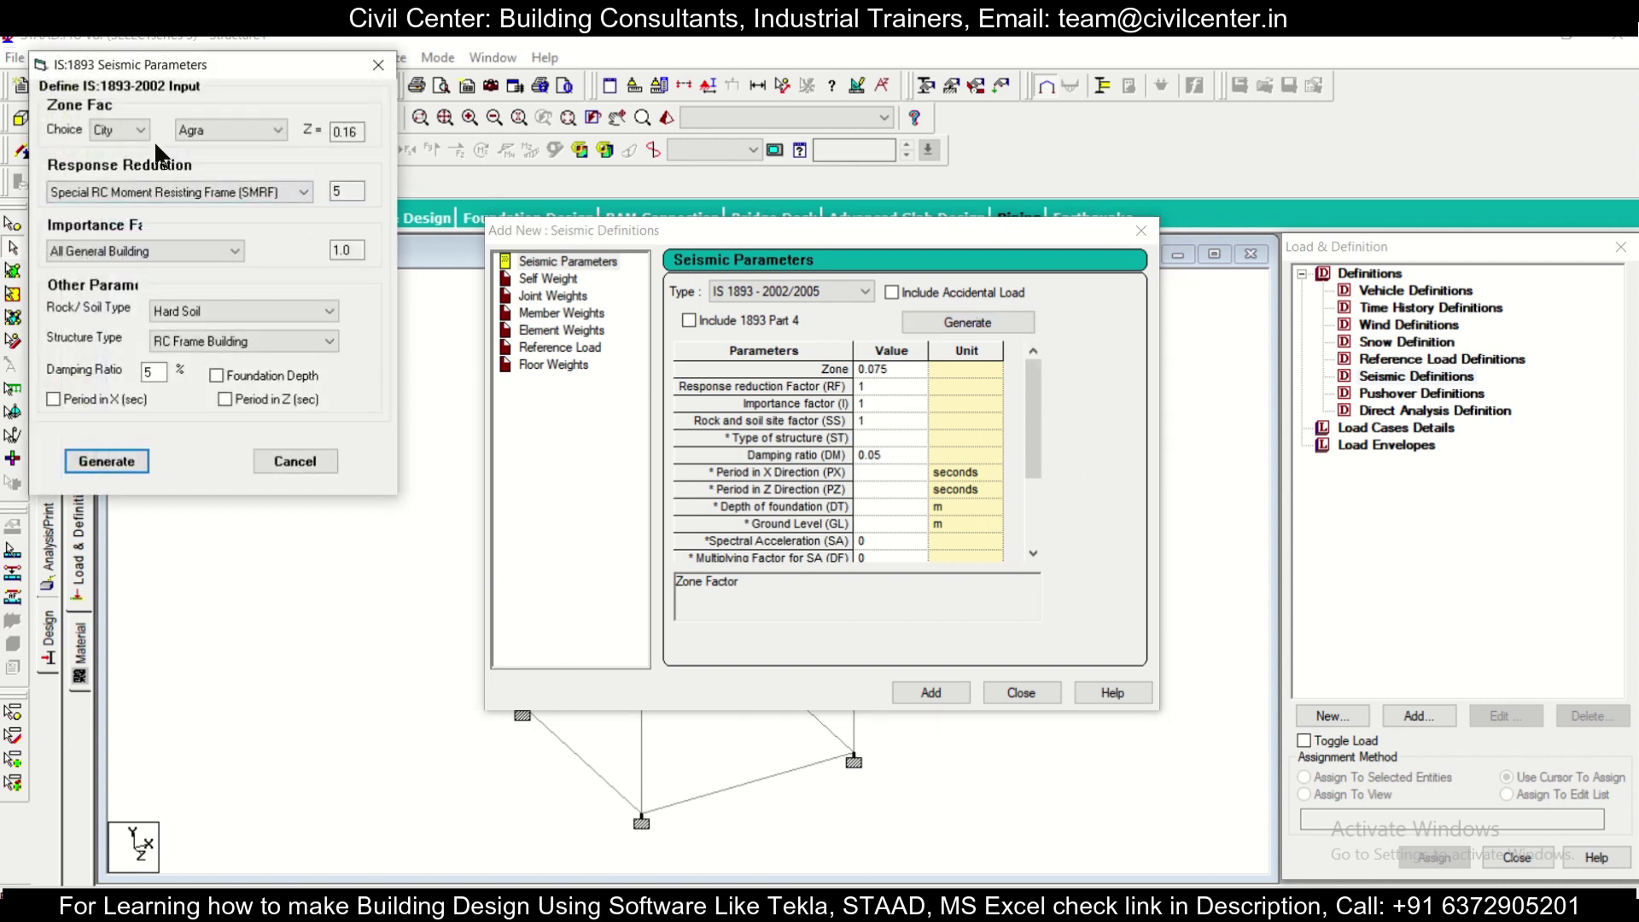
pyautogui.click(105, 163)
pyautogui.click(222, 130)
pyautogui.click(259, 193)
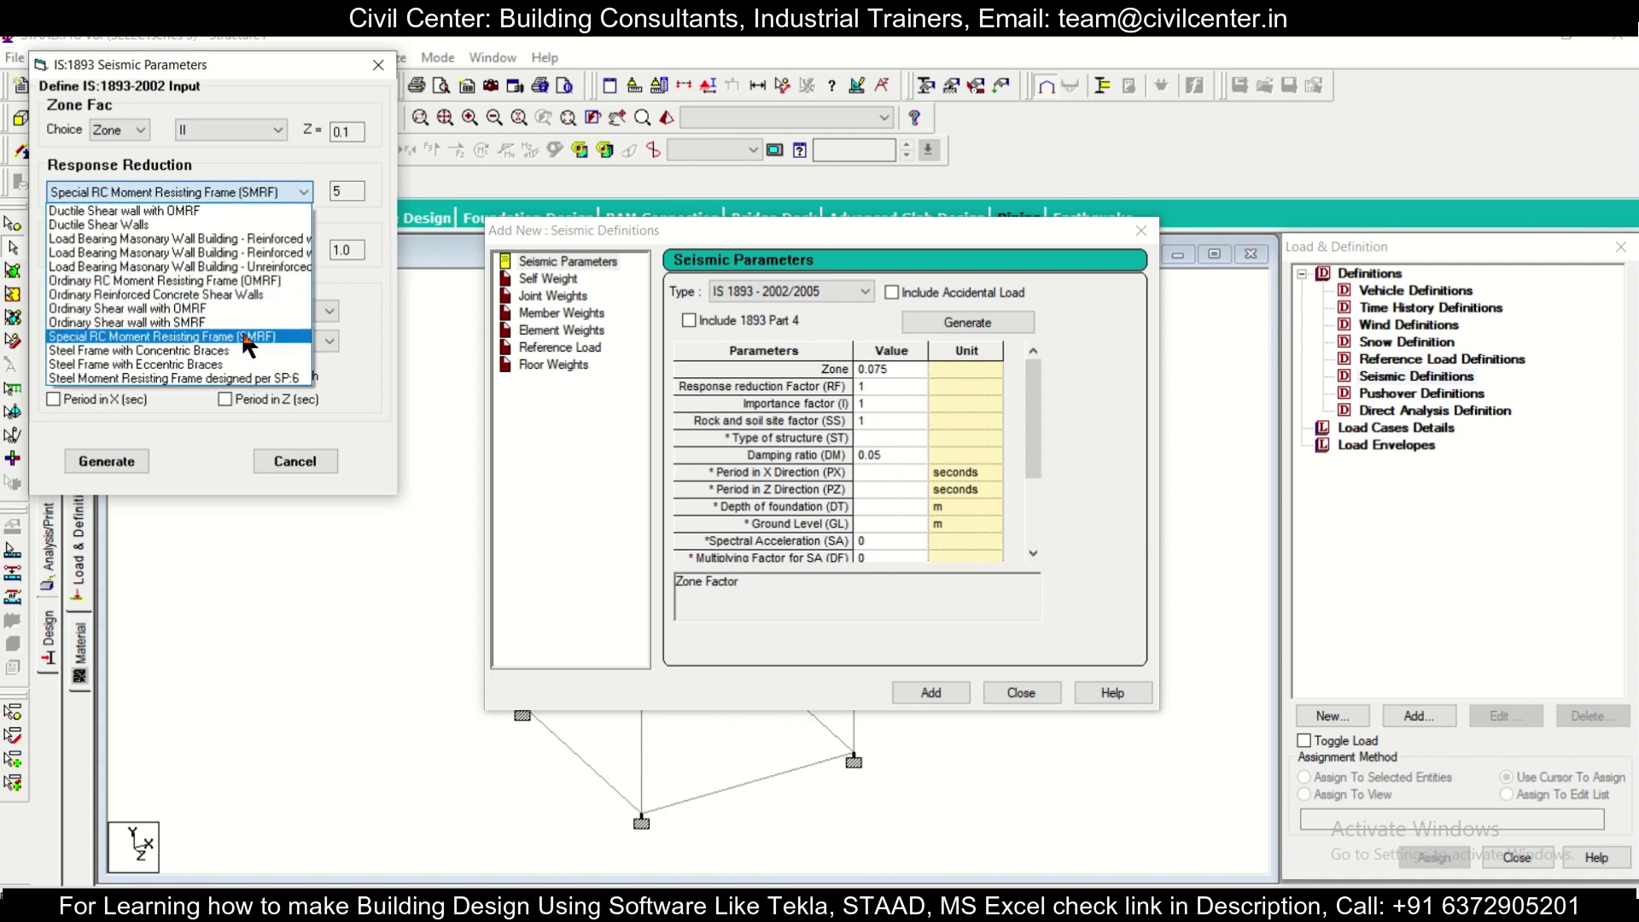
pyautogui.click(258, 281)
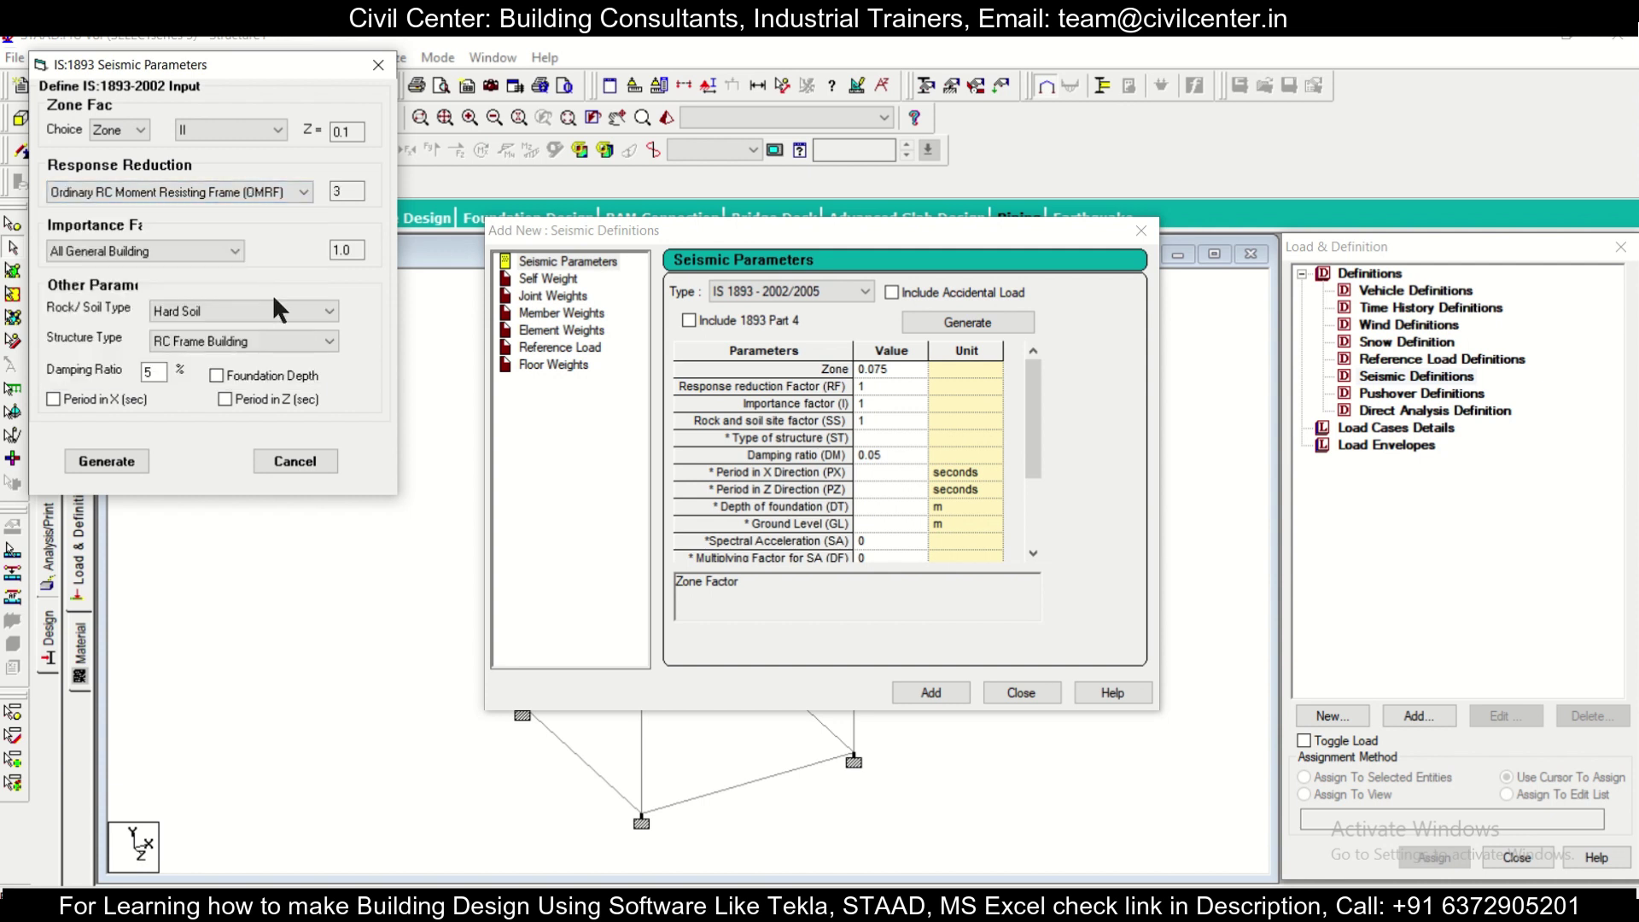
# Set Medium Soil with structure type RC Frame Building, generate the seismic parameters and add them to the definition.
pyautogui.click(280, 309)
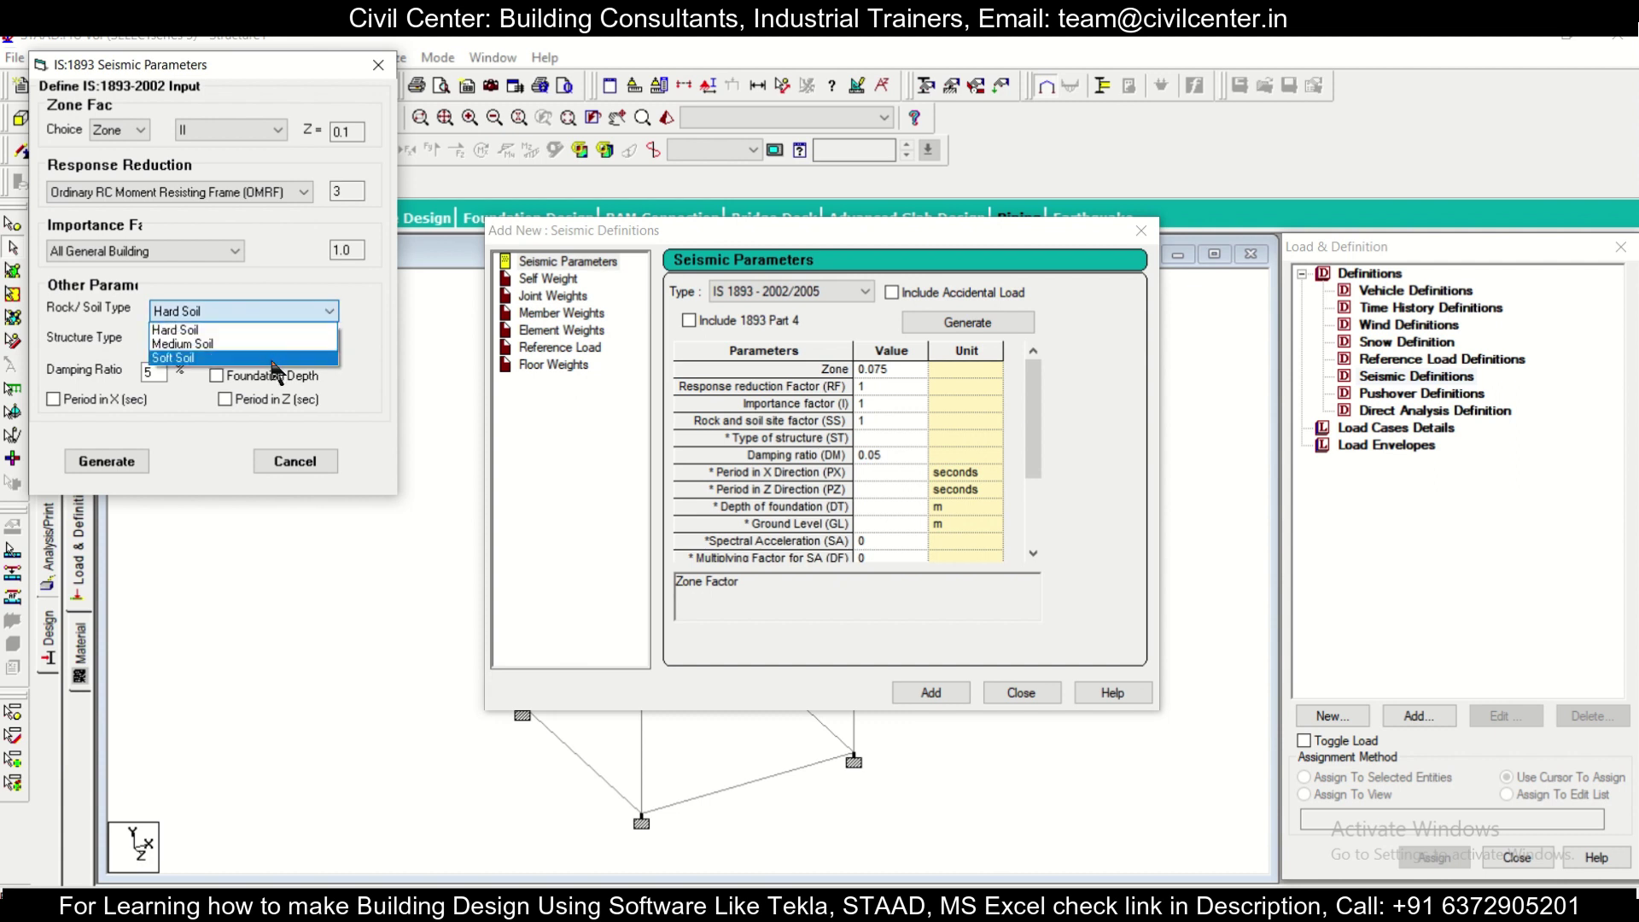
pyautogui.click(265, 337)
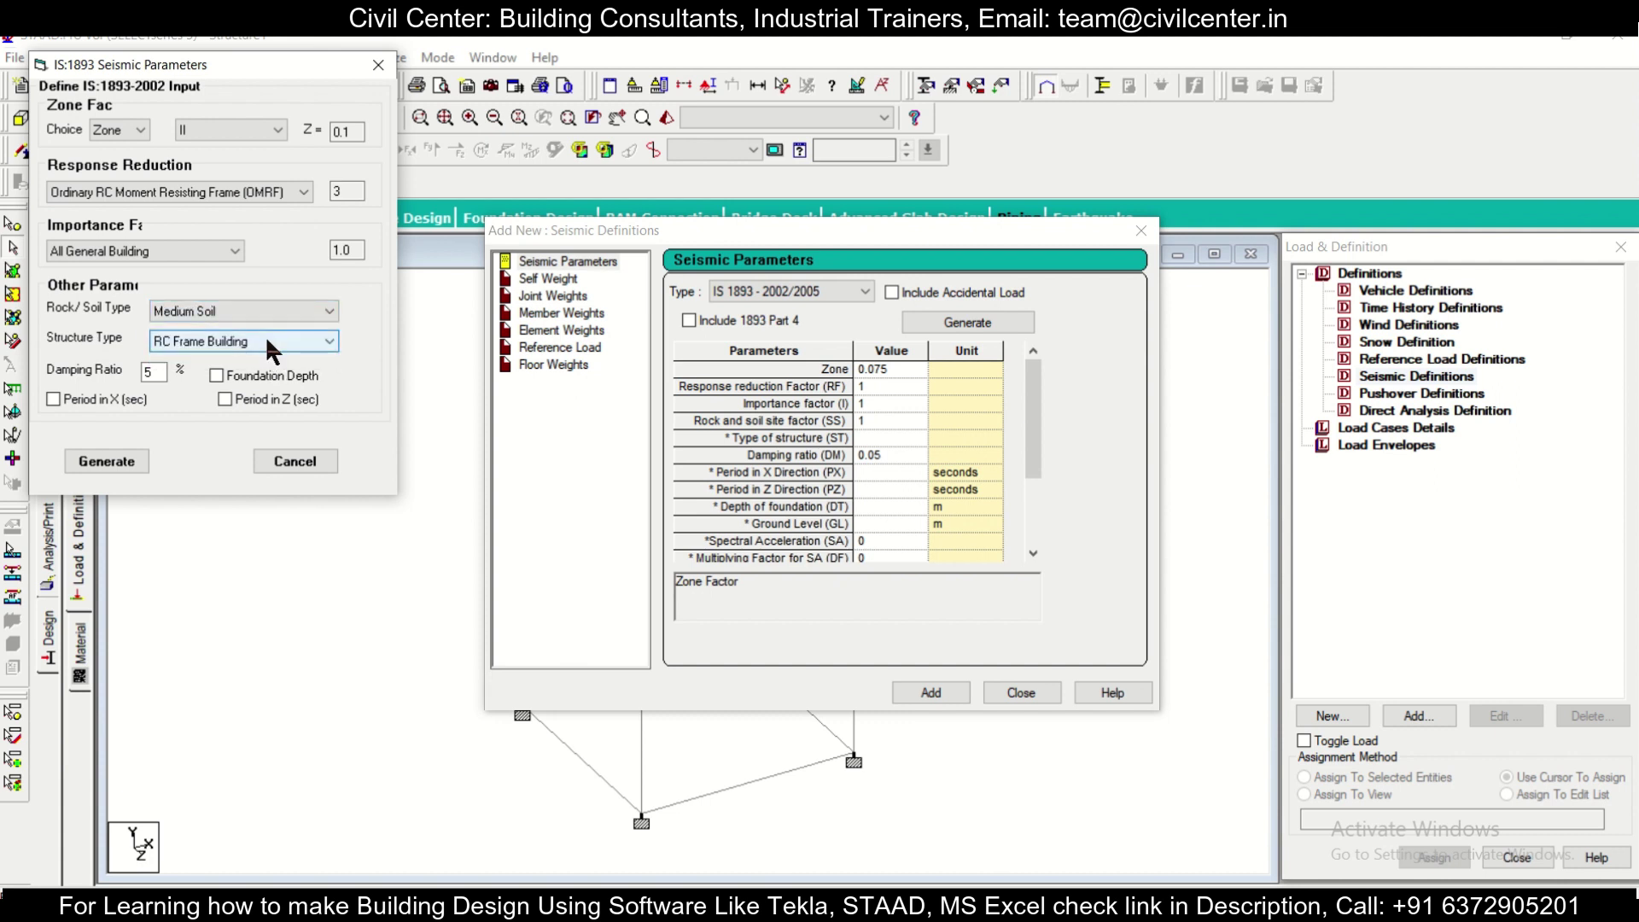
pyautogui.click(223, 340)
pyautogui.click(223, 340)
pyautogui.click(121, 468)
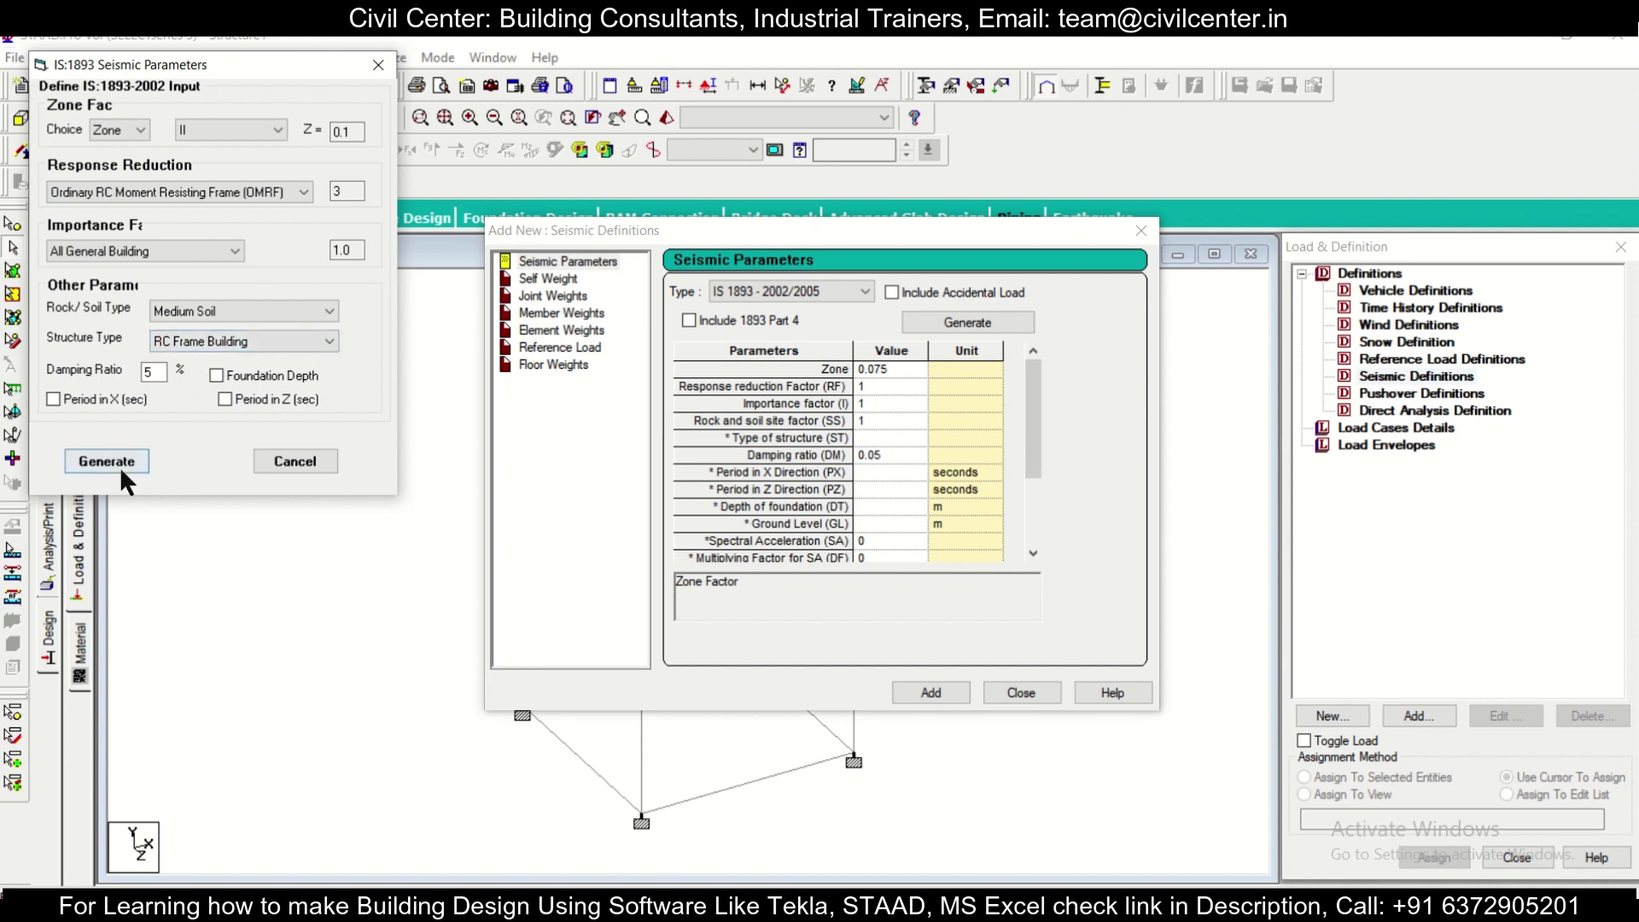
pyautogui.click(125, 466)
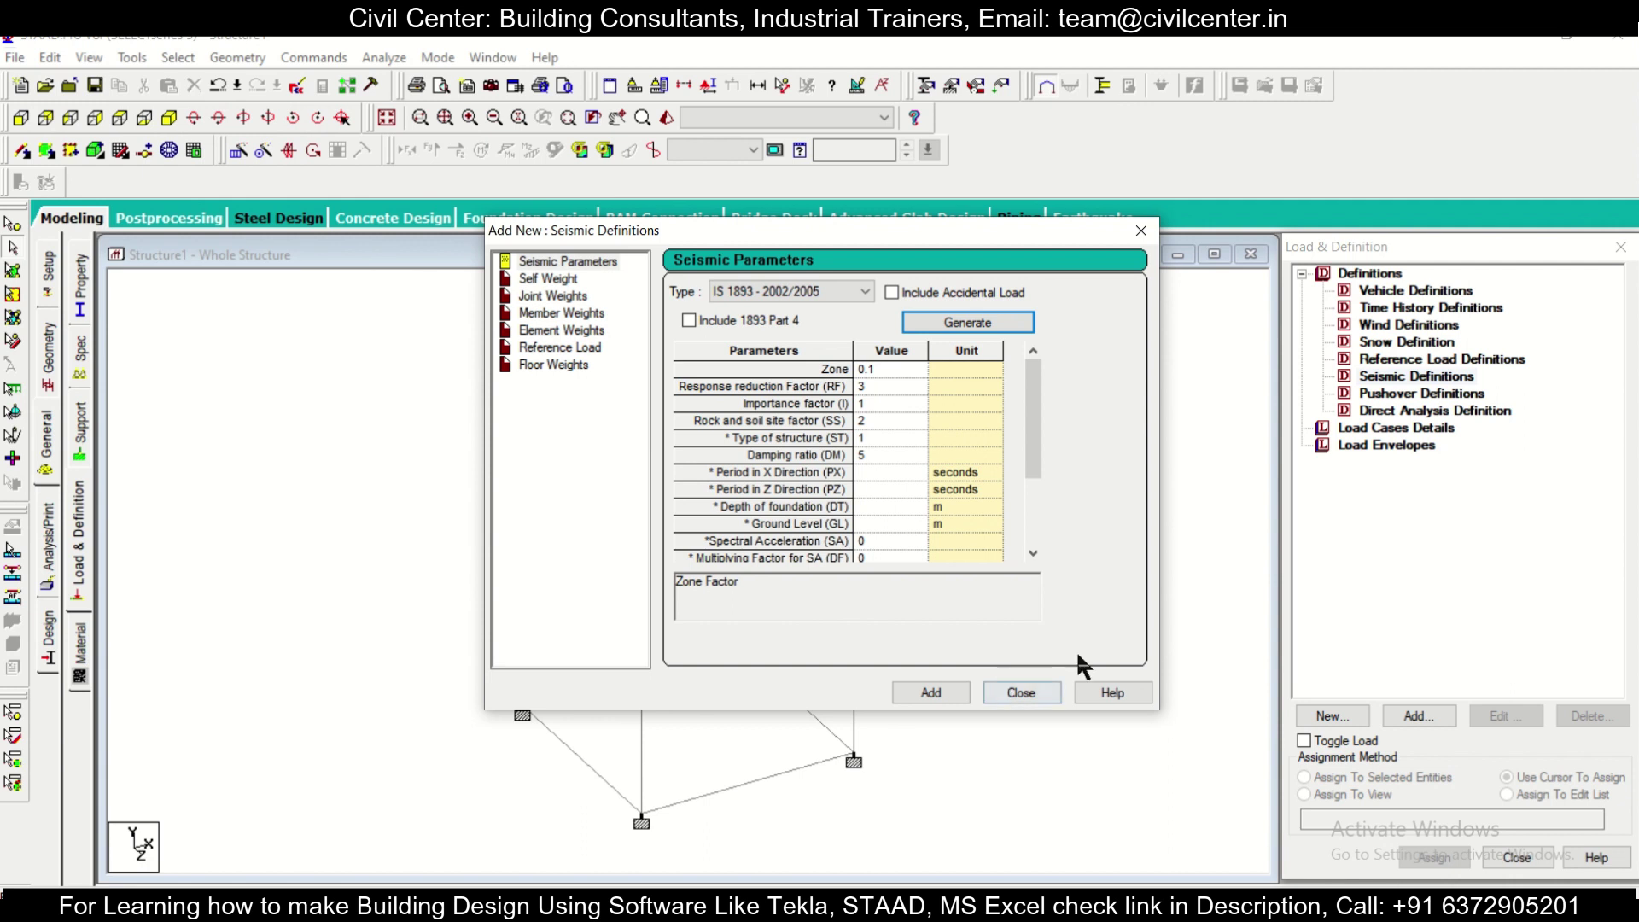
pyautogui.click(937, 690)
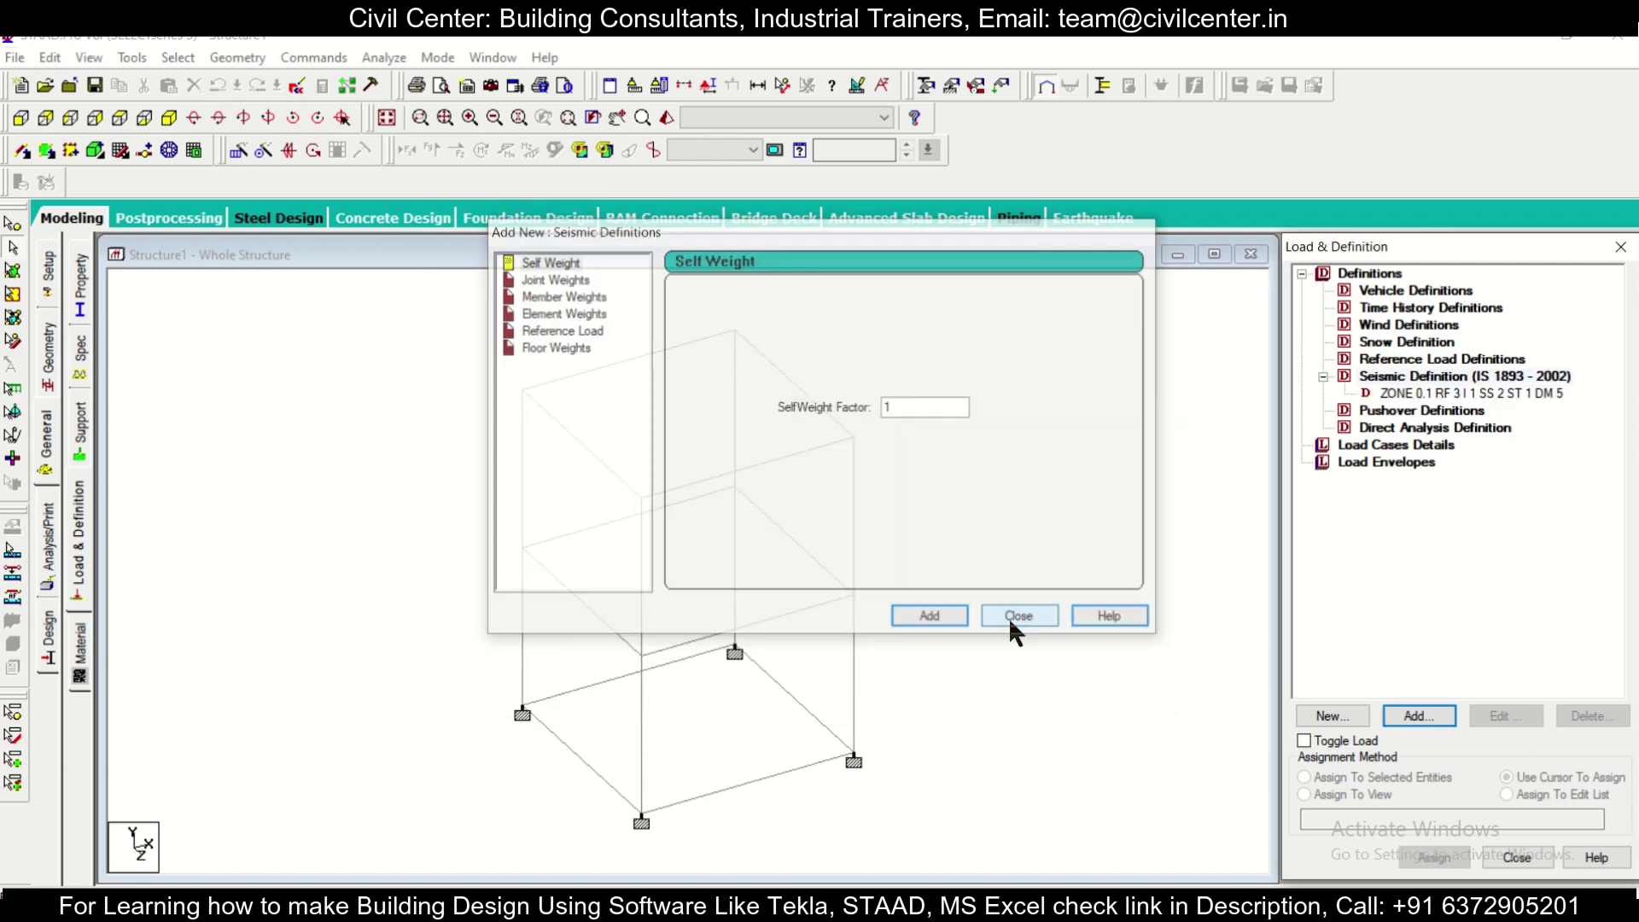
pyautogui.click(1010, 628)
# Add two primary load cases of loading type Seismic, number 1 titled SLX and number 2 titled SLZ.
pyautogui.click(1345, 450)
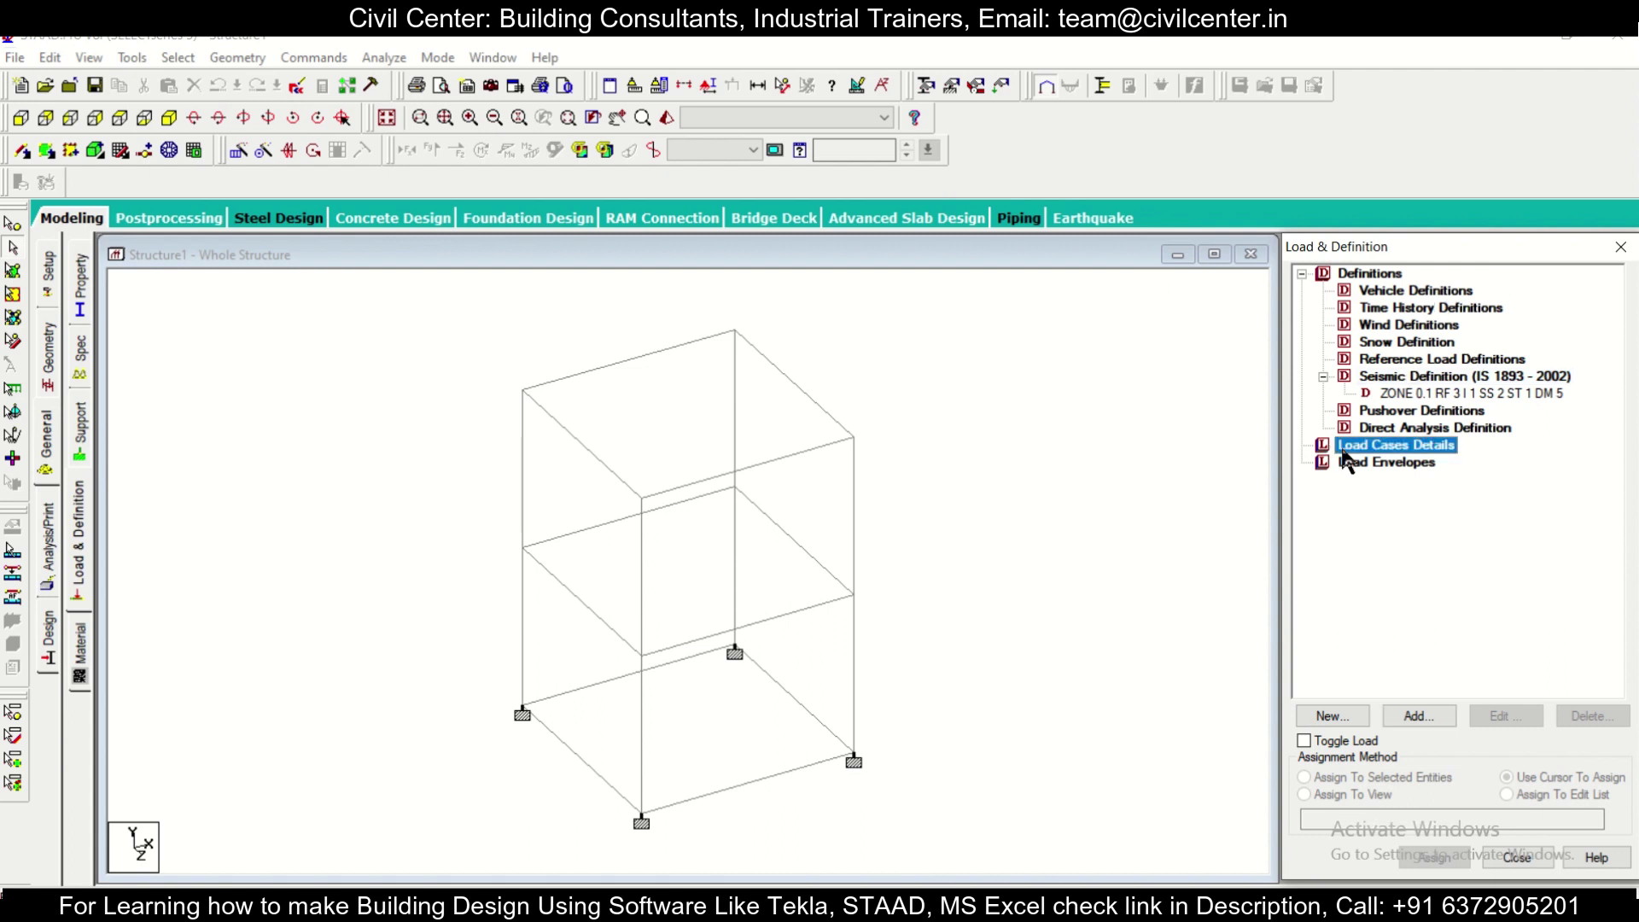
pyautogui.click(1408, 722)
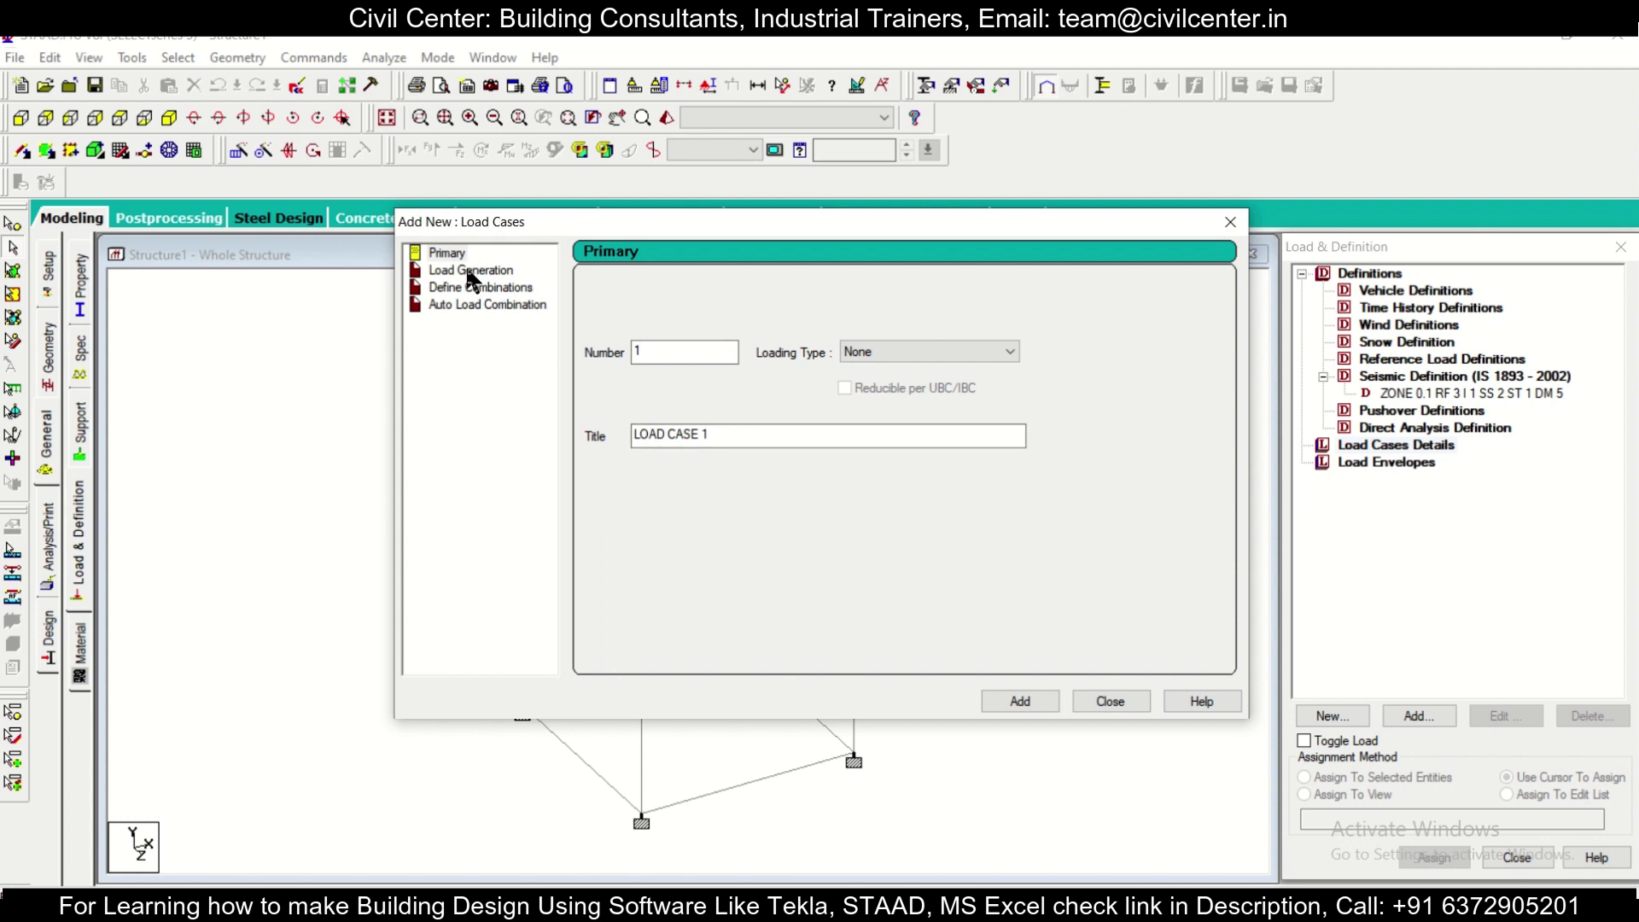
pyautogui.click(467, 271)
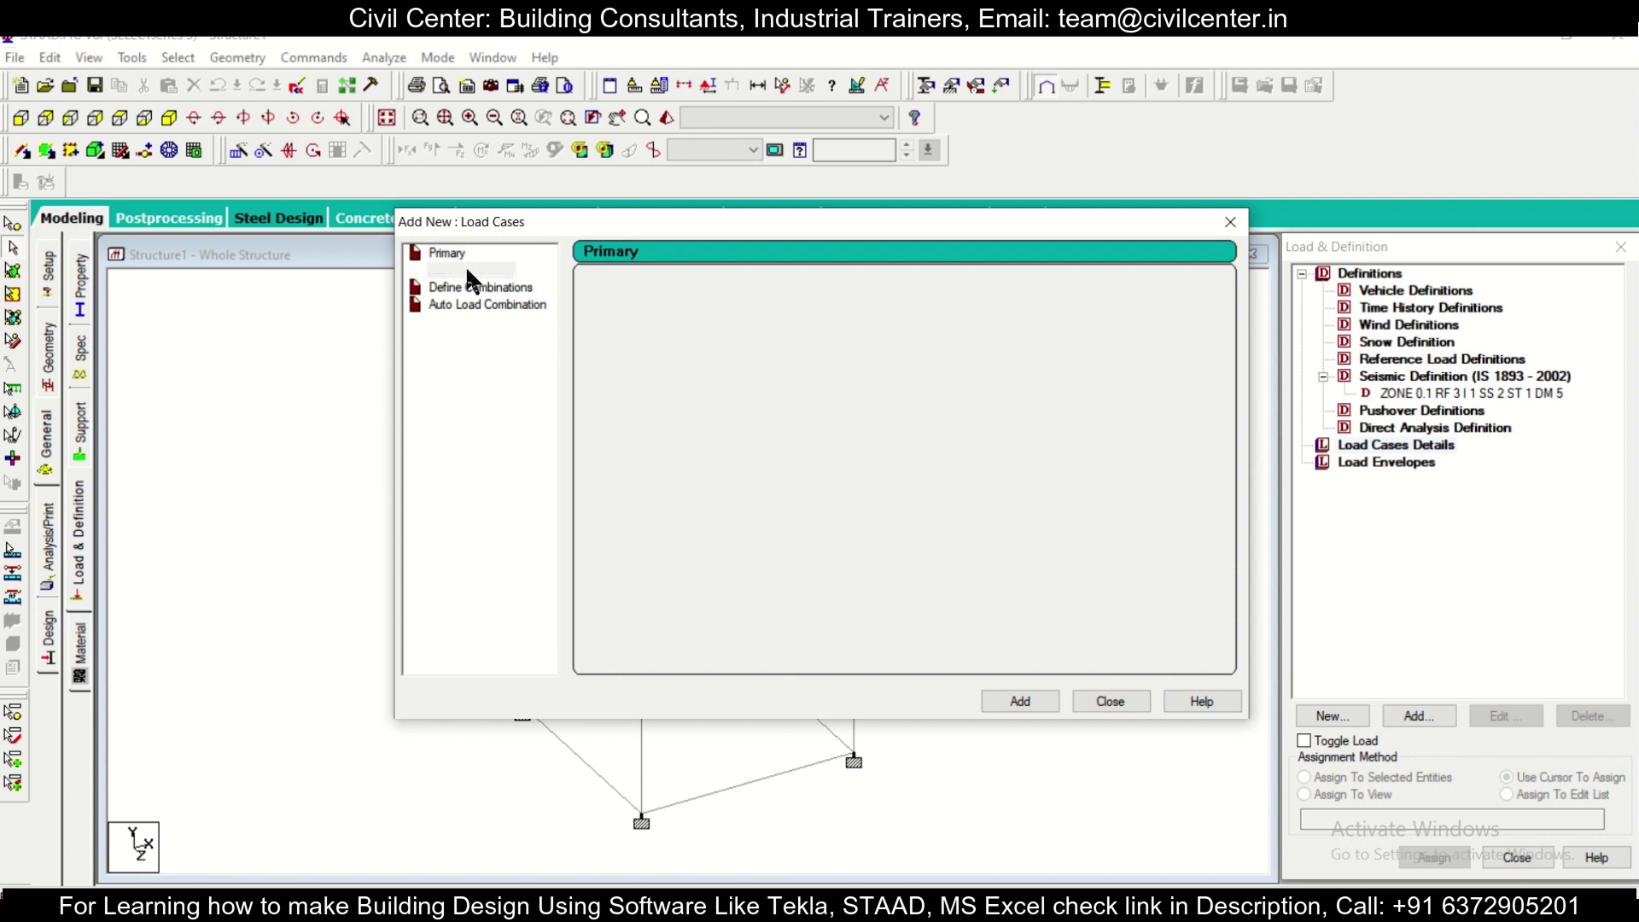
pyautogui.click(457, 259)
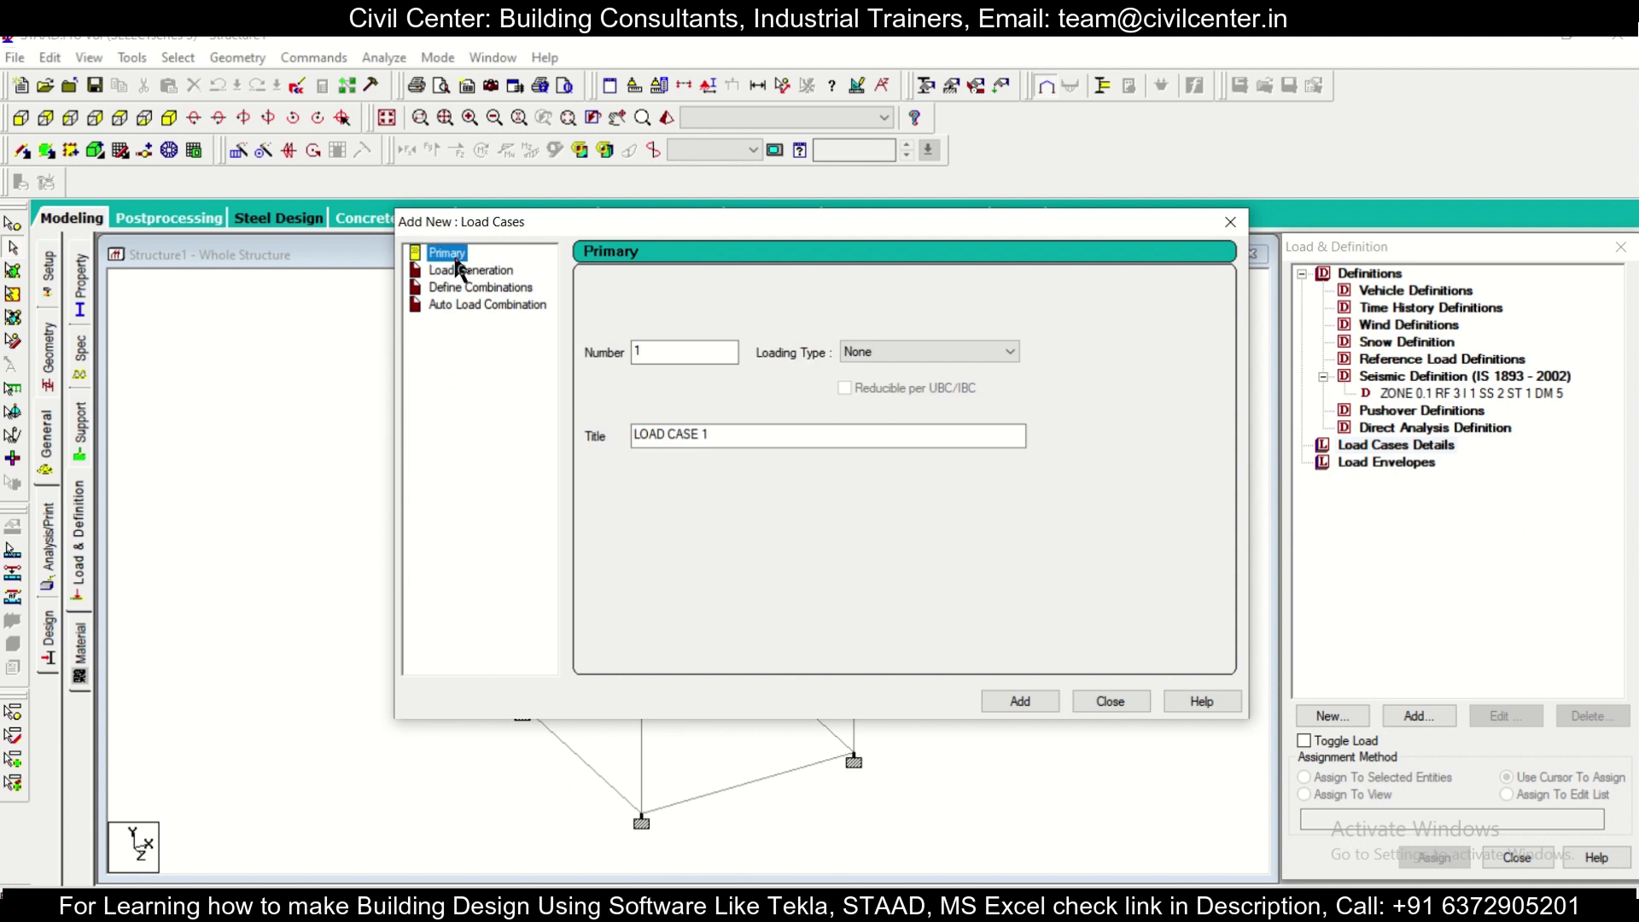
pyautogui.click(931, 350)
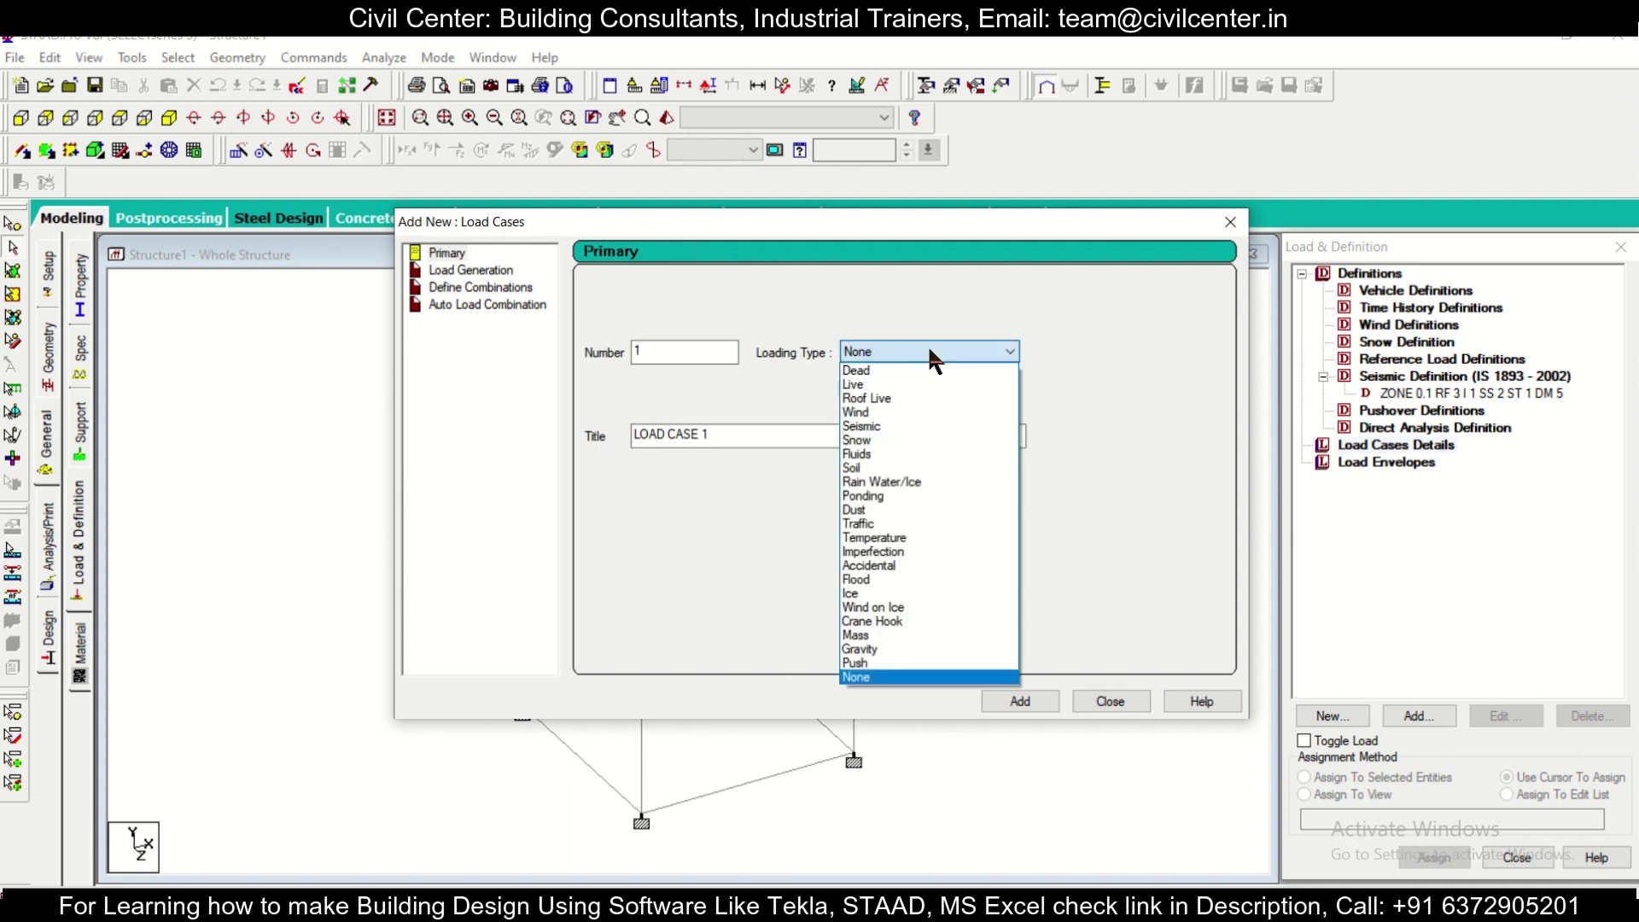
pyautogui.click(930, 426)
pyautogui.moveTo(783, 432); pyautogui.dragTo(444, 411)
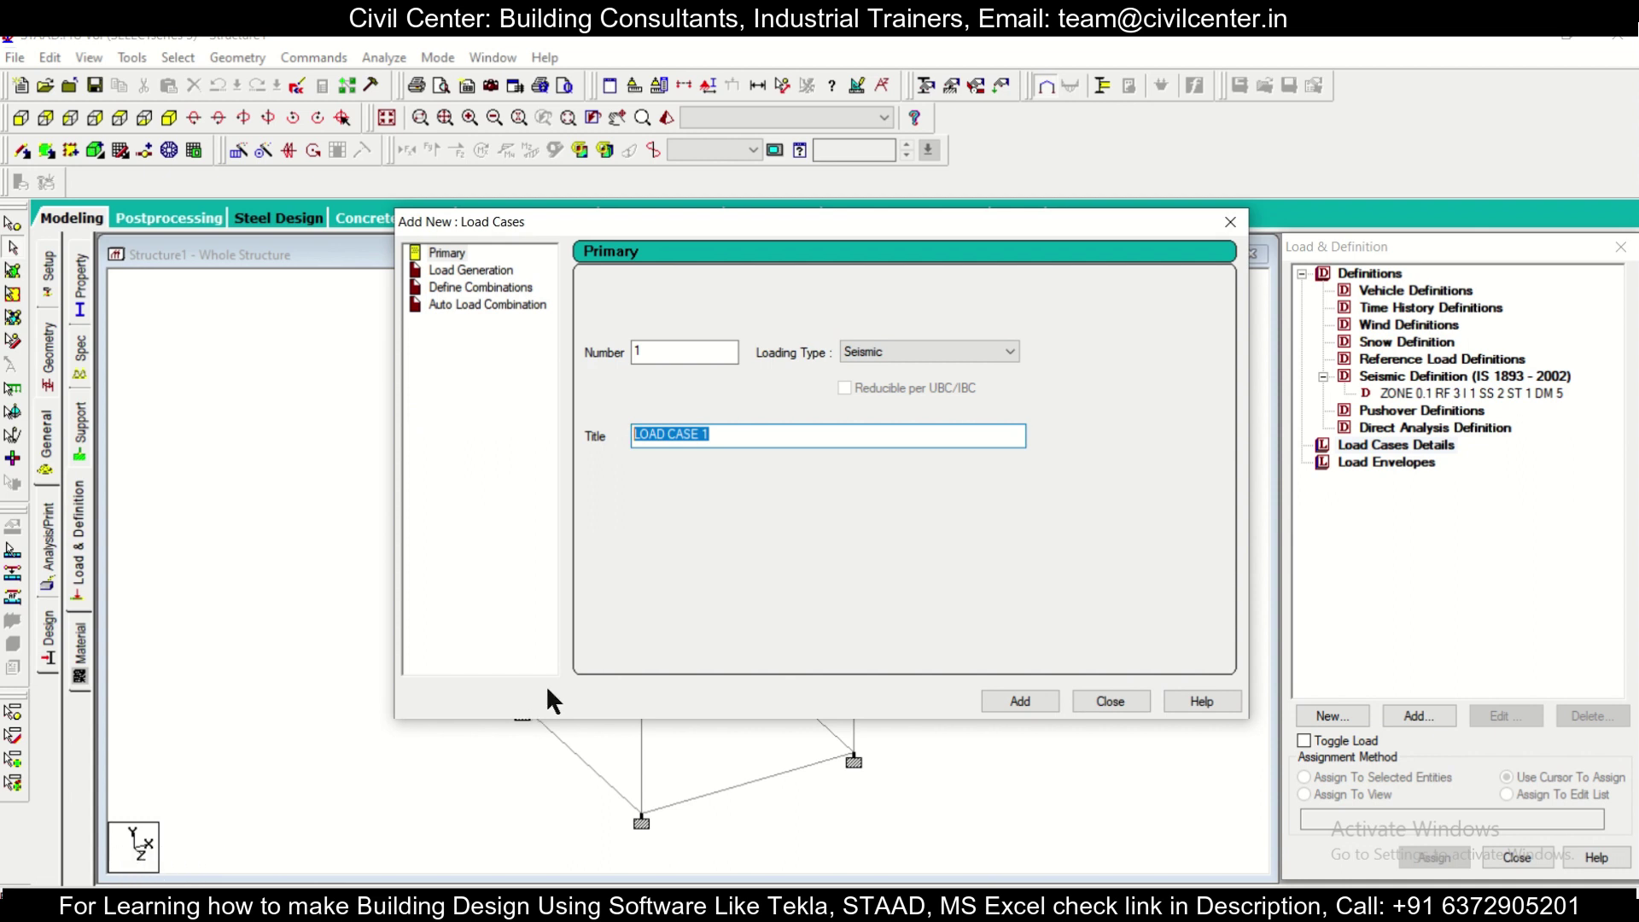
pyautogui.write('SLX')
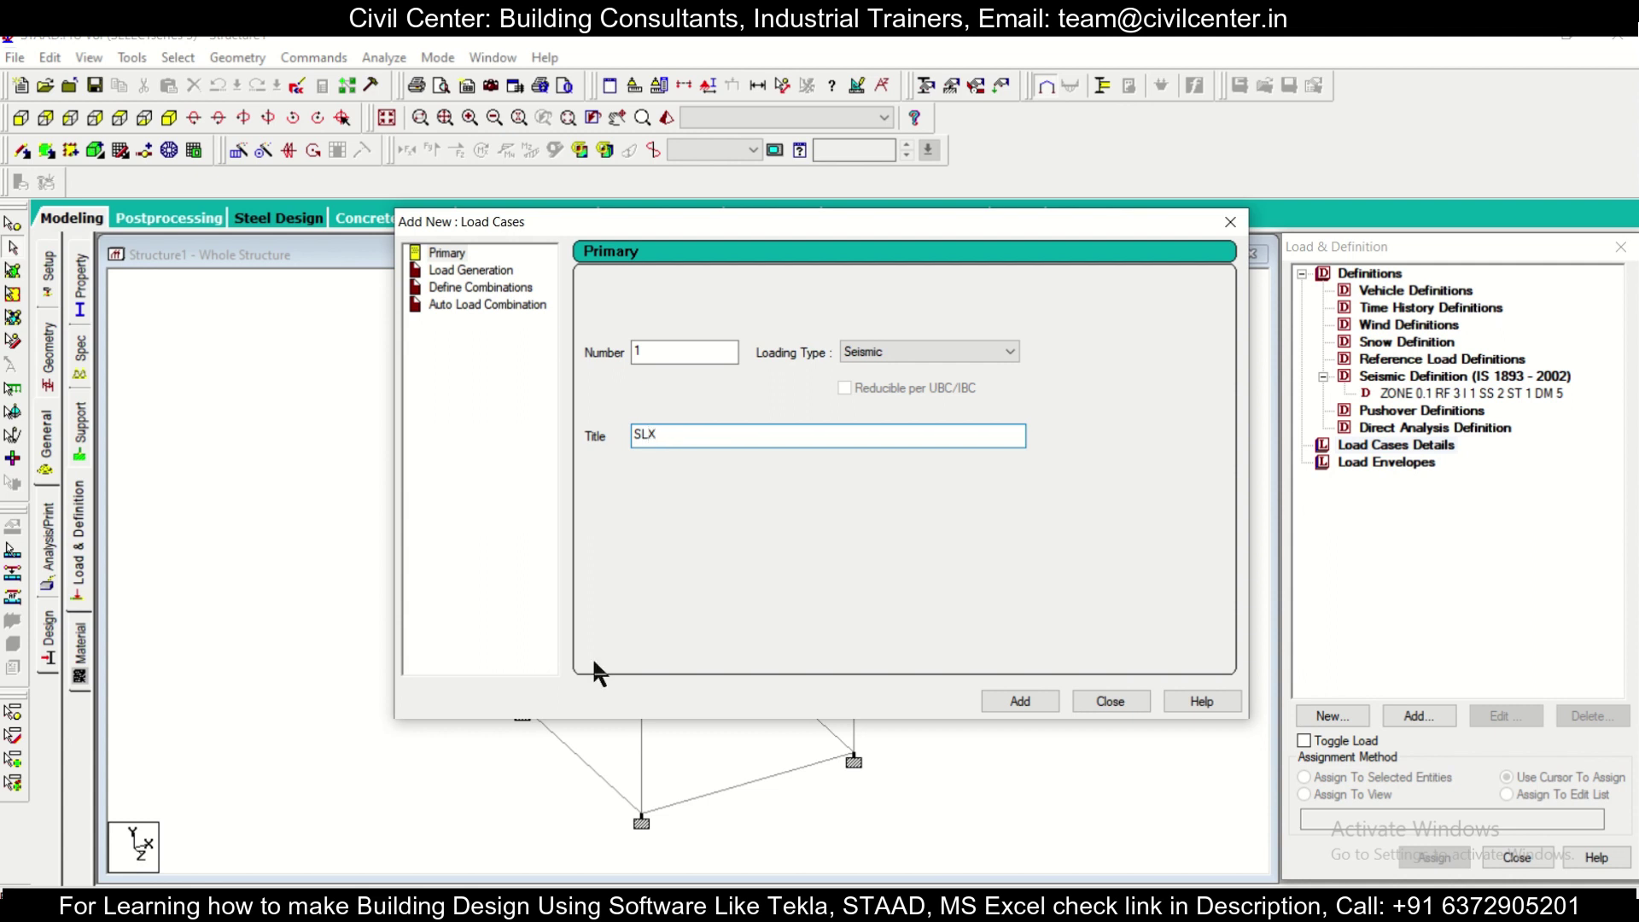
pyautogui.click(1020, 701)
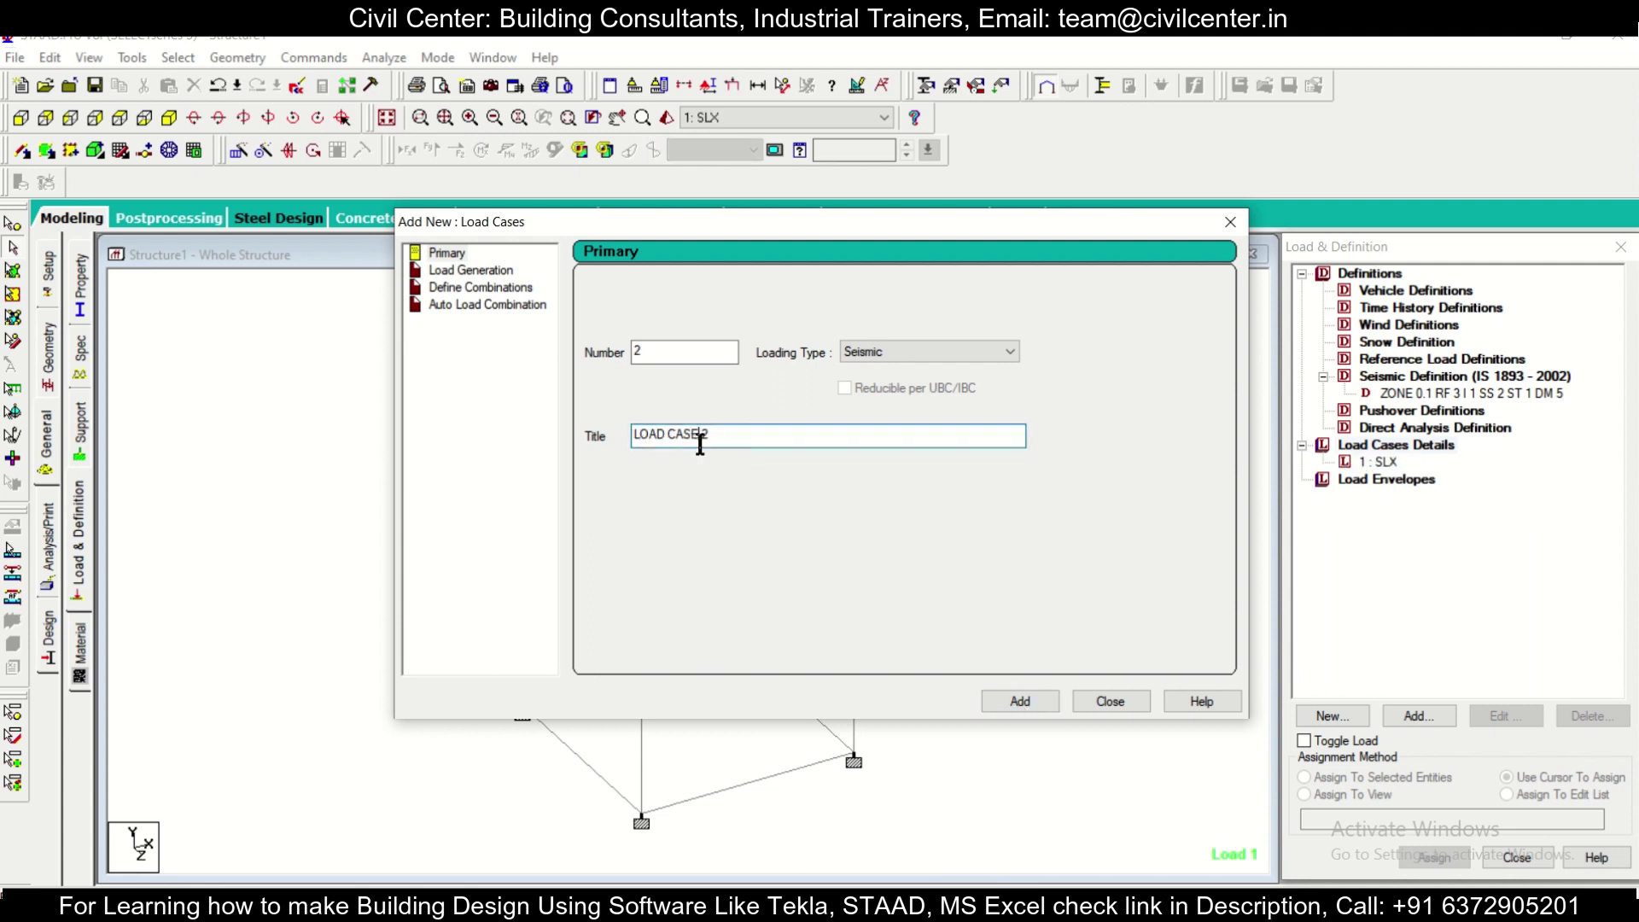
pyautogui.write('SLZ')
pyautogui.click(1006, 693)
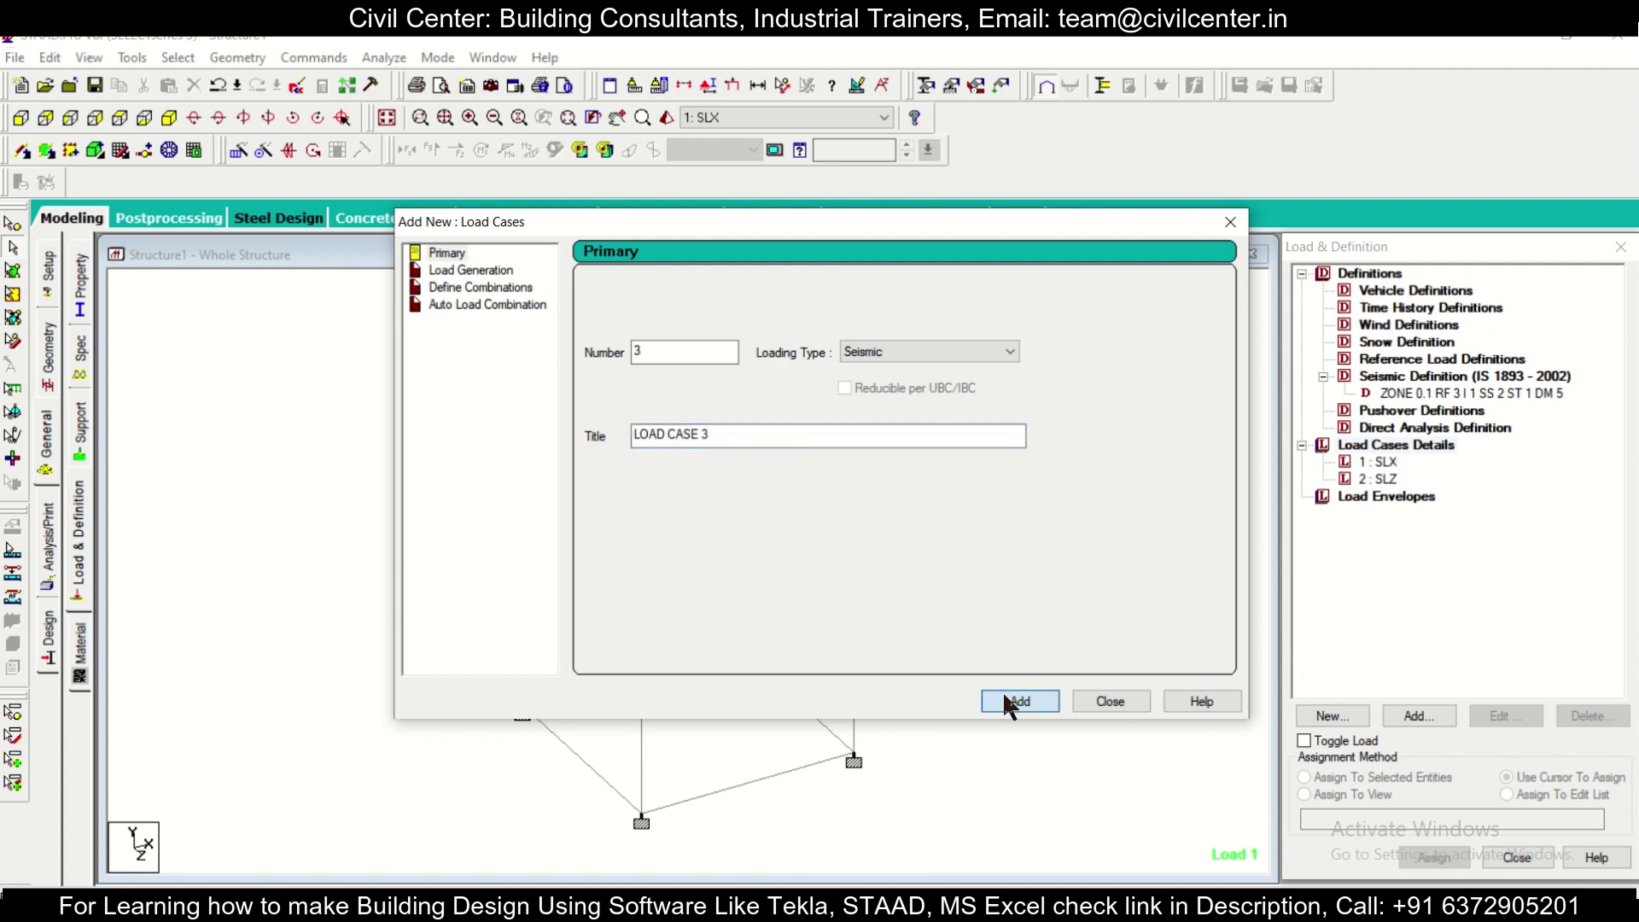
# Add primary load case 3 with loading type Dead and the title DL.
pyautogui.click(922, 350)
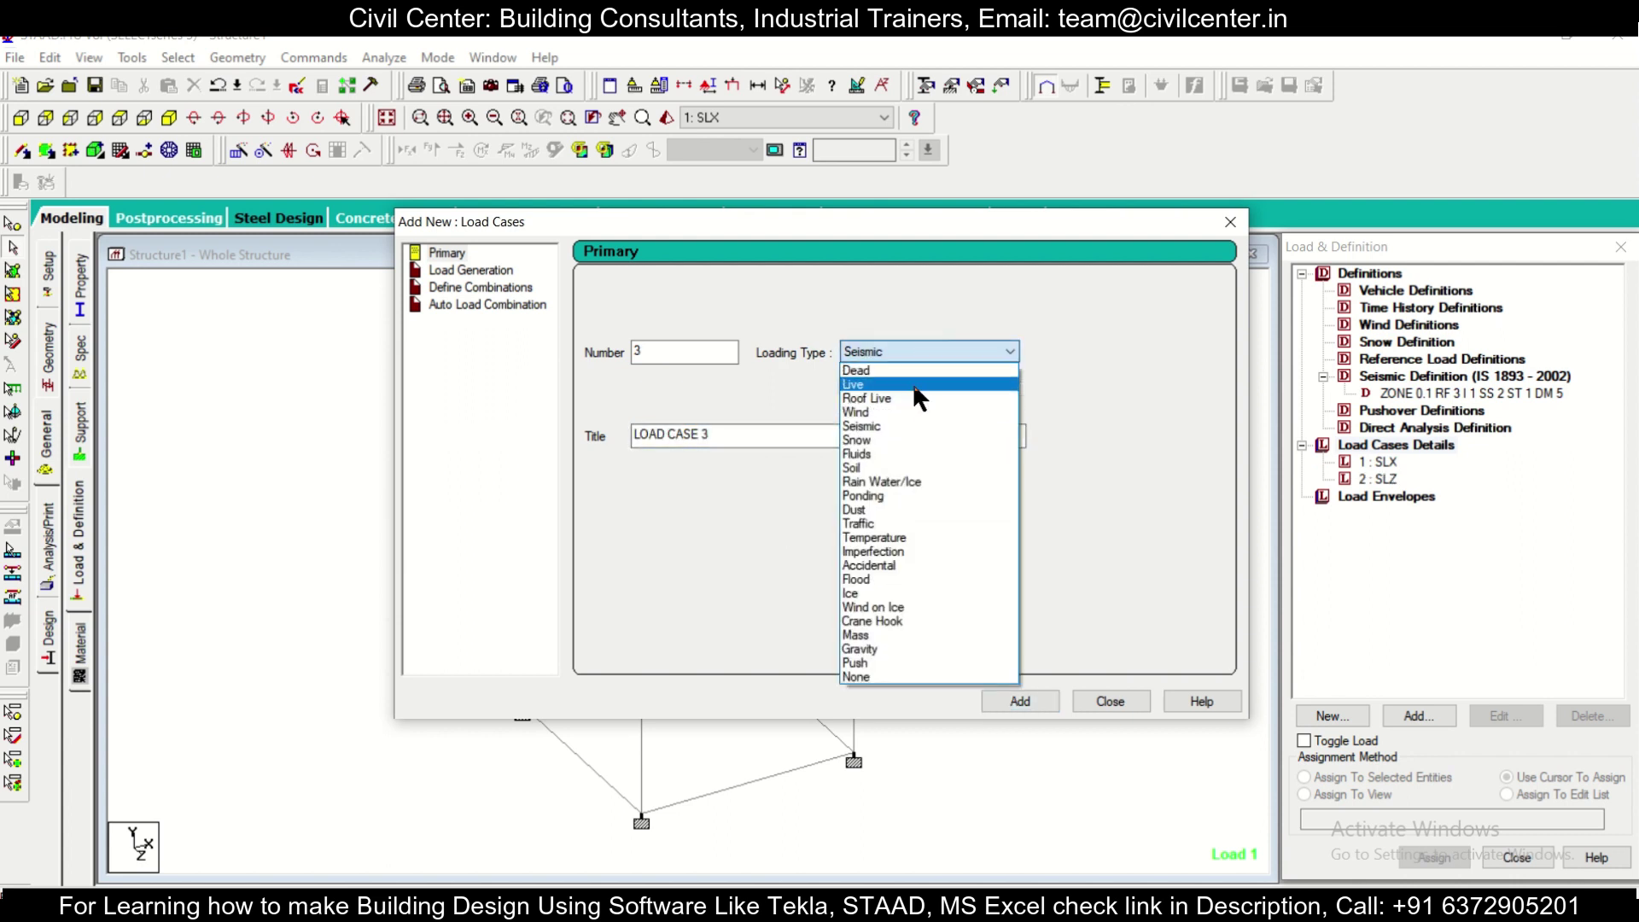
pyautogui.click(903, 372)
pyautogui.press('Tab')
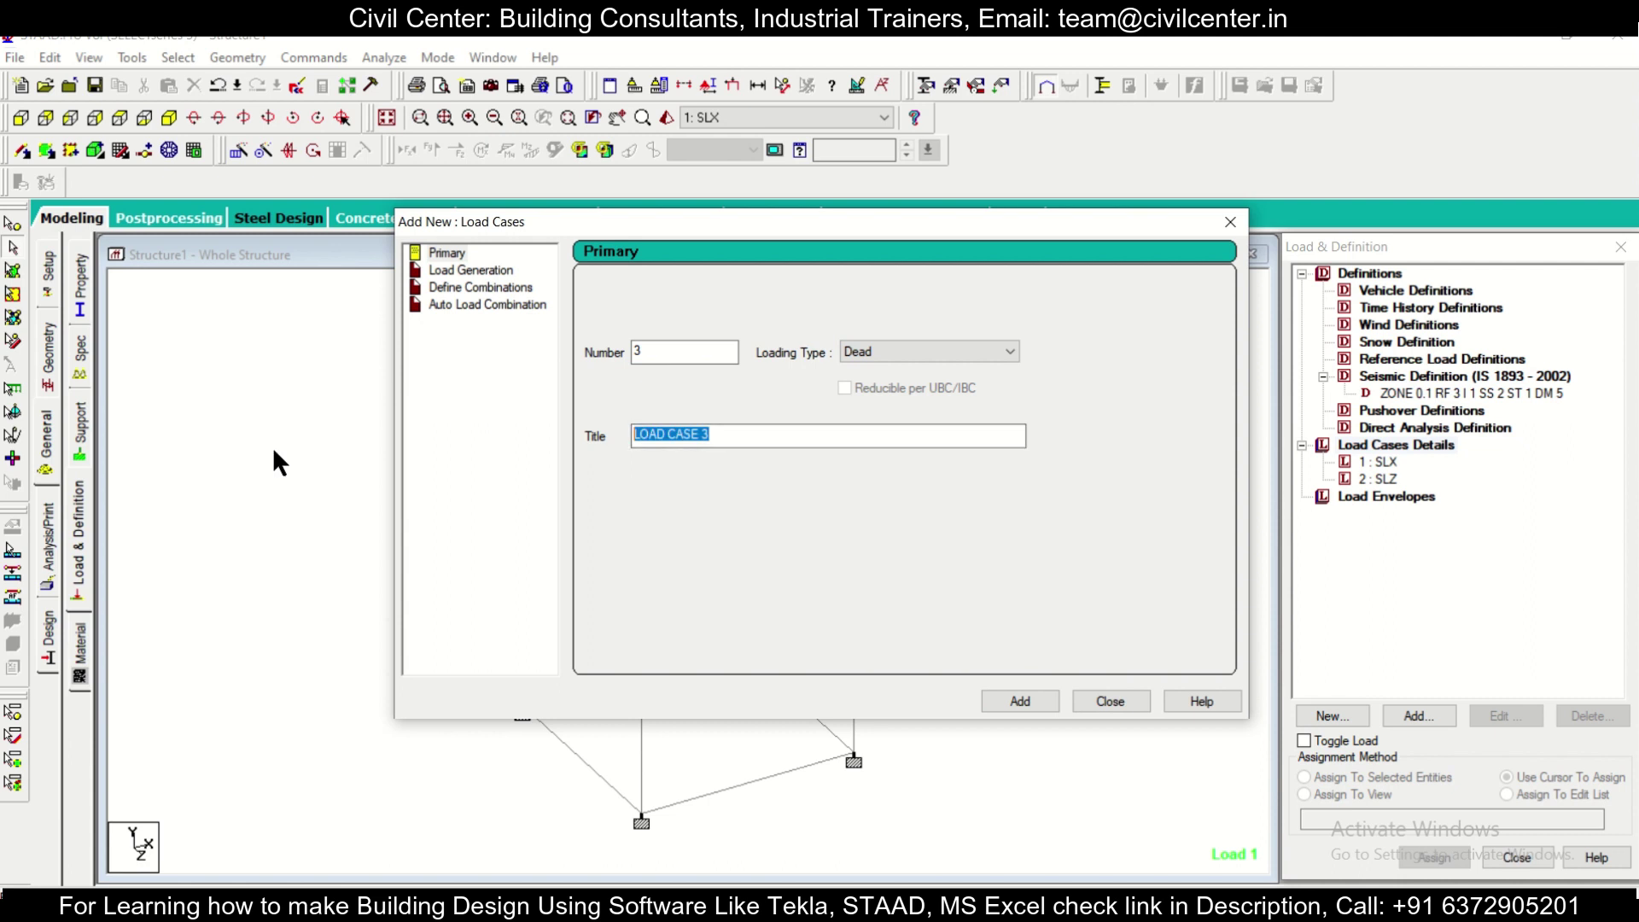
pyautogui.write('DL')
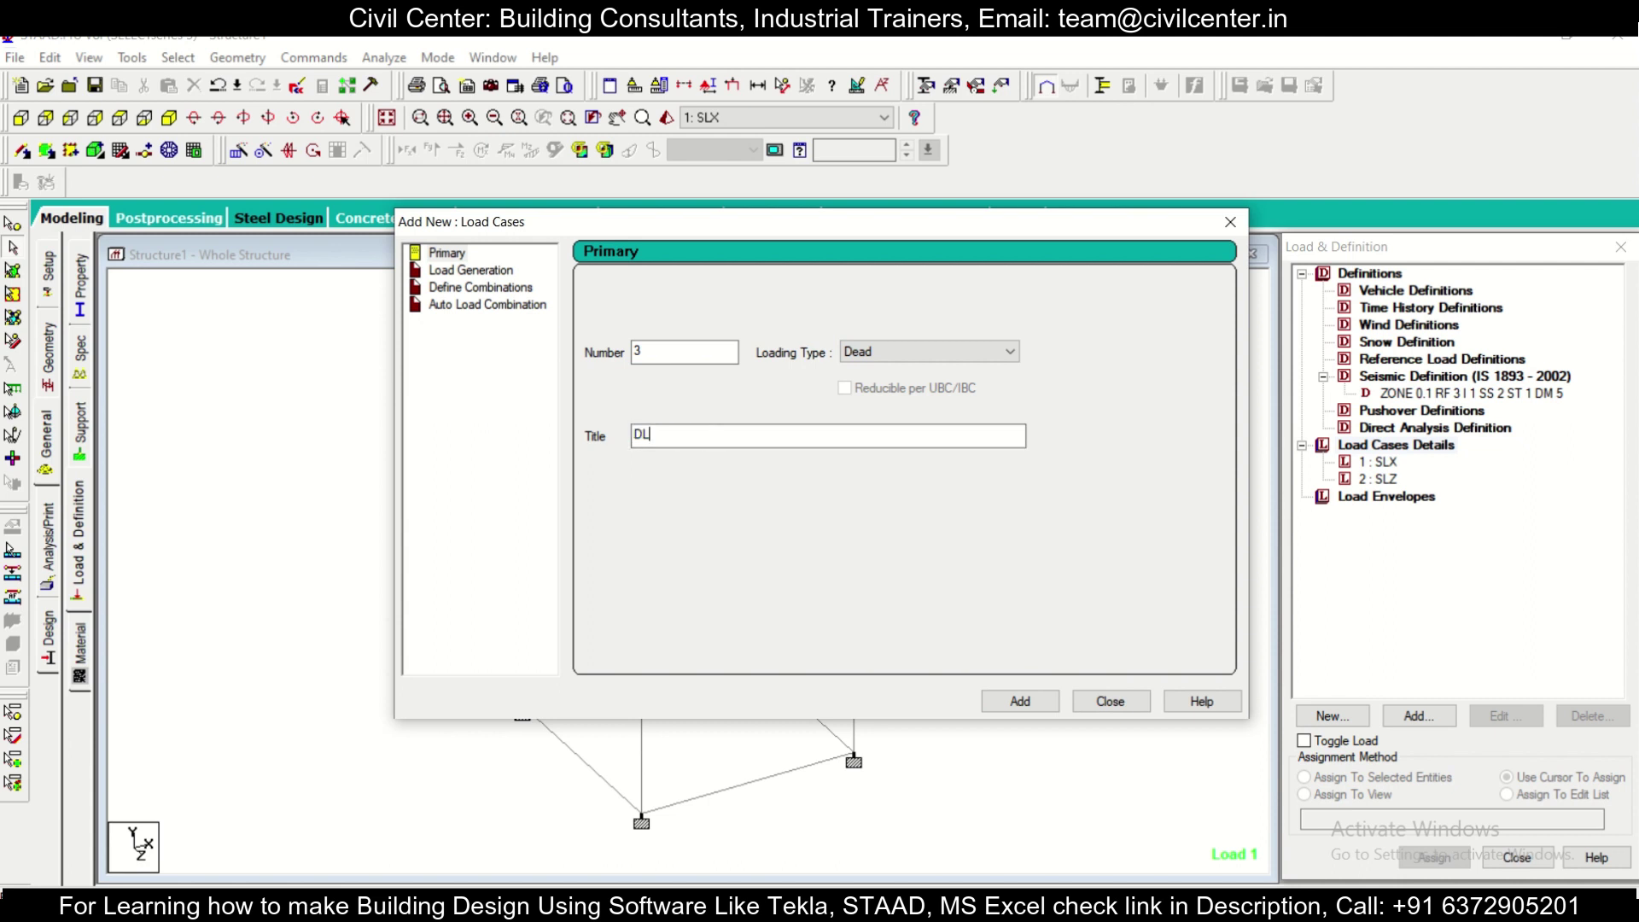
pyautogui.click(1024, 699)
# Add primary load case 4 titled LL, leaving its loading type as Dead, and finish adding load cases.
pyautogui.moveTo(759, 436); pyautogui.dragTo(99, 436)
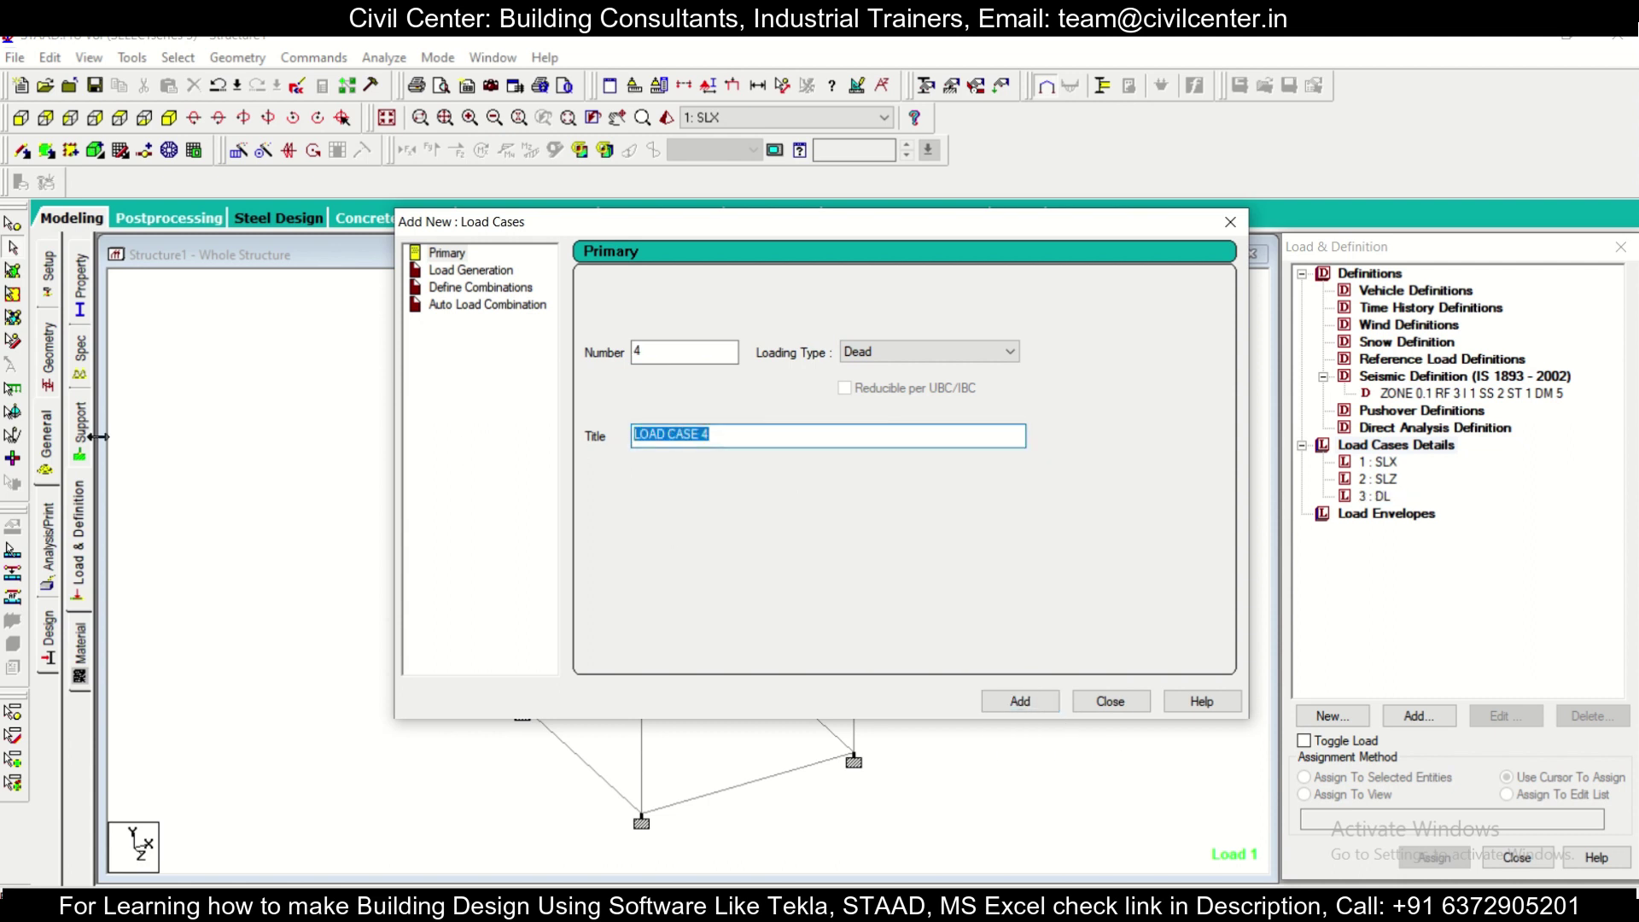
pyautogui.write('LL')
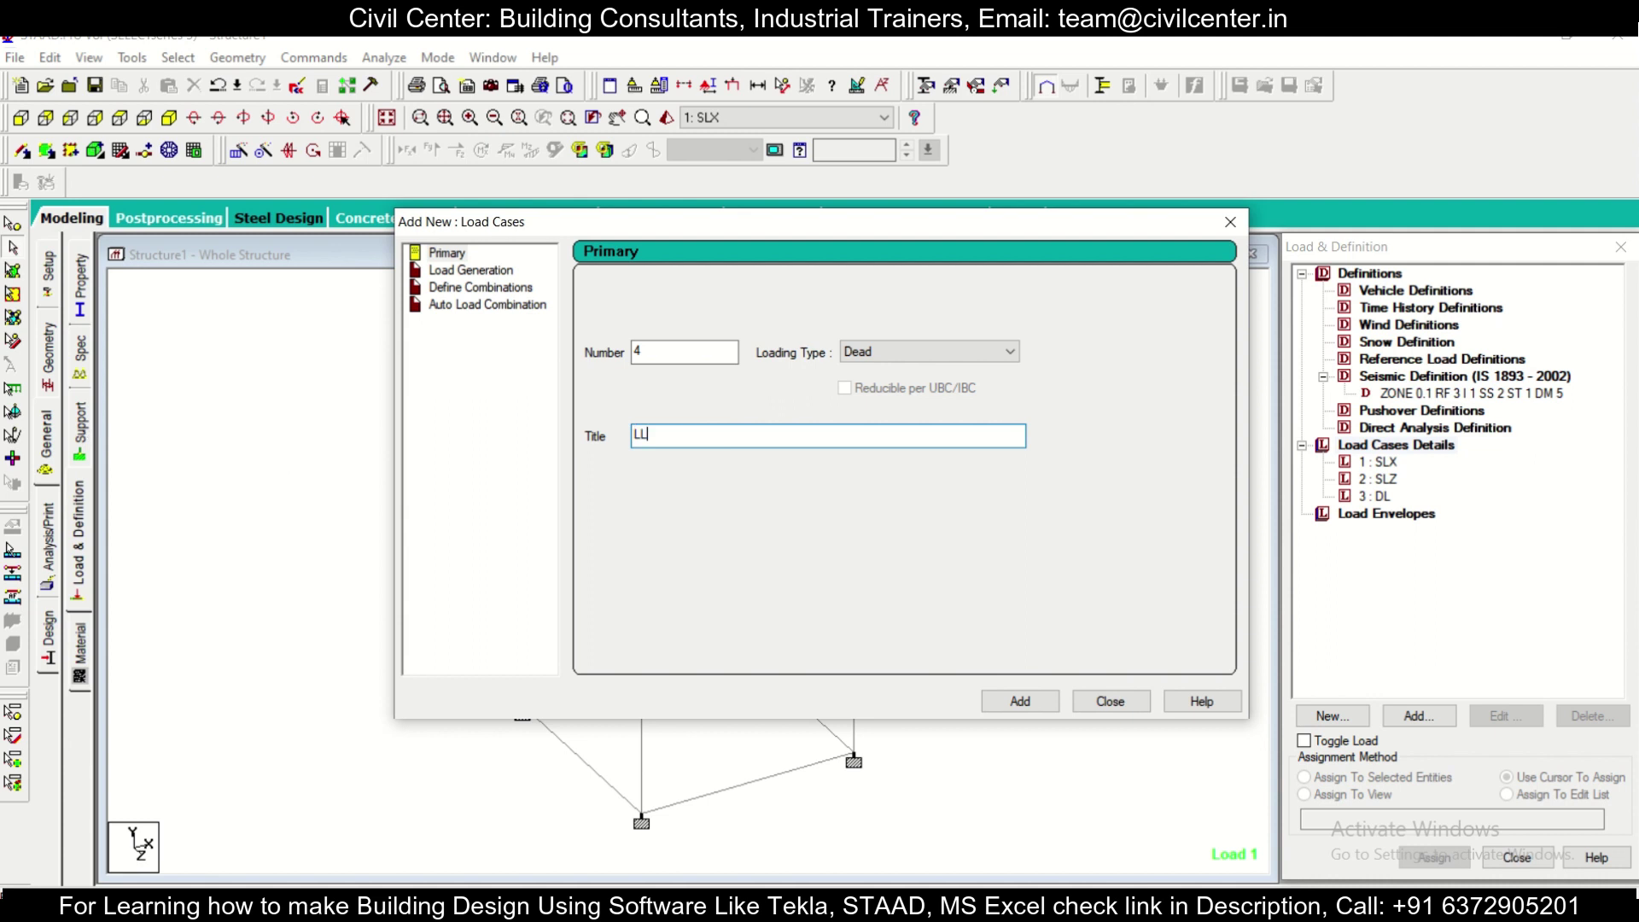
pyautogui.click(1022, 700)
pyautogui.click(1121, 698)
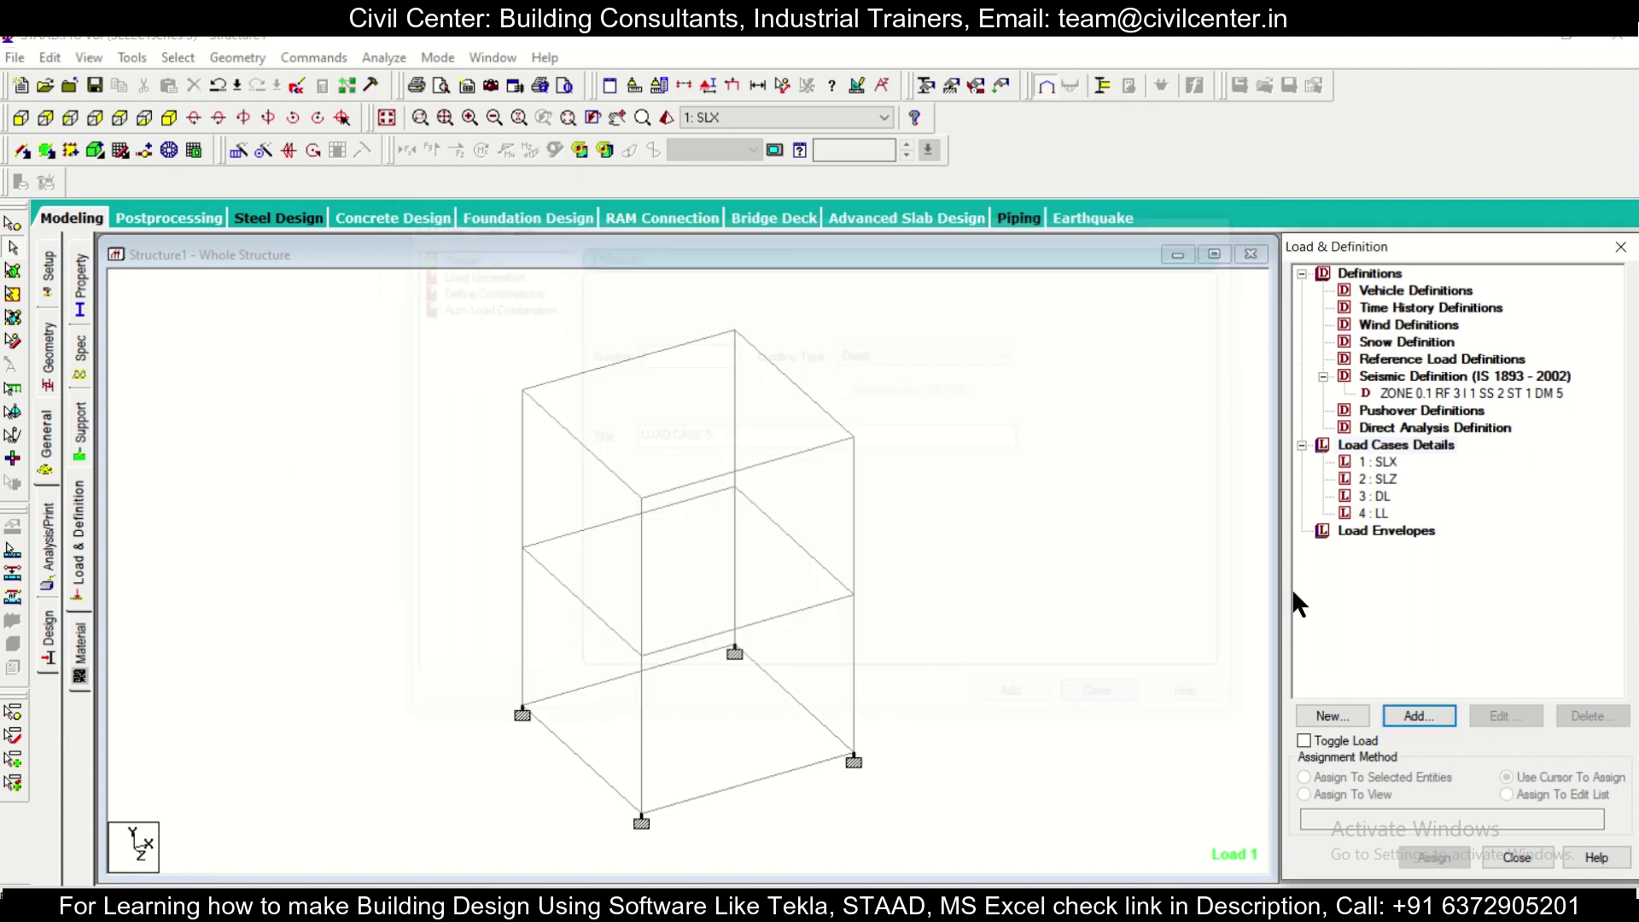
# Add a selfweight load in the Y direction with factor 1 to load case SLX.
pyautogui.click(1385, 462)
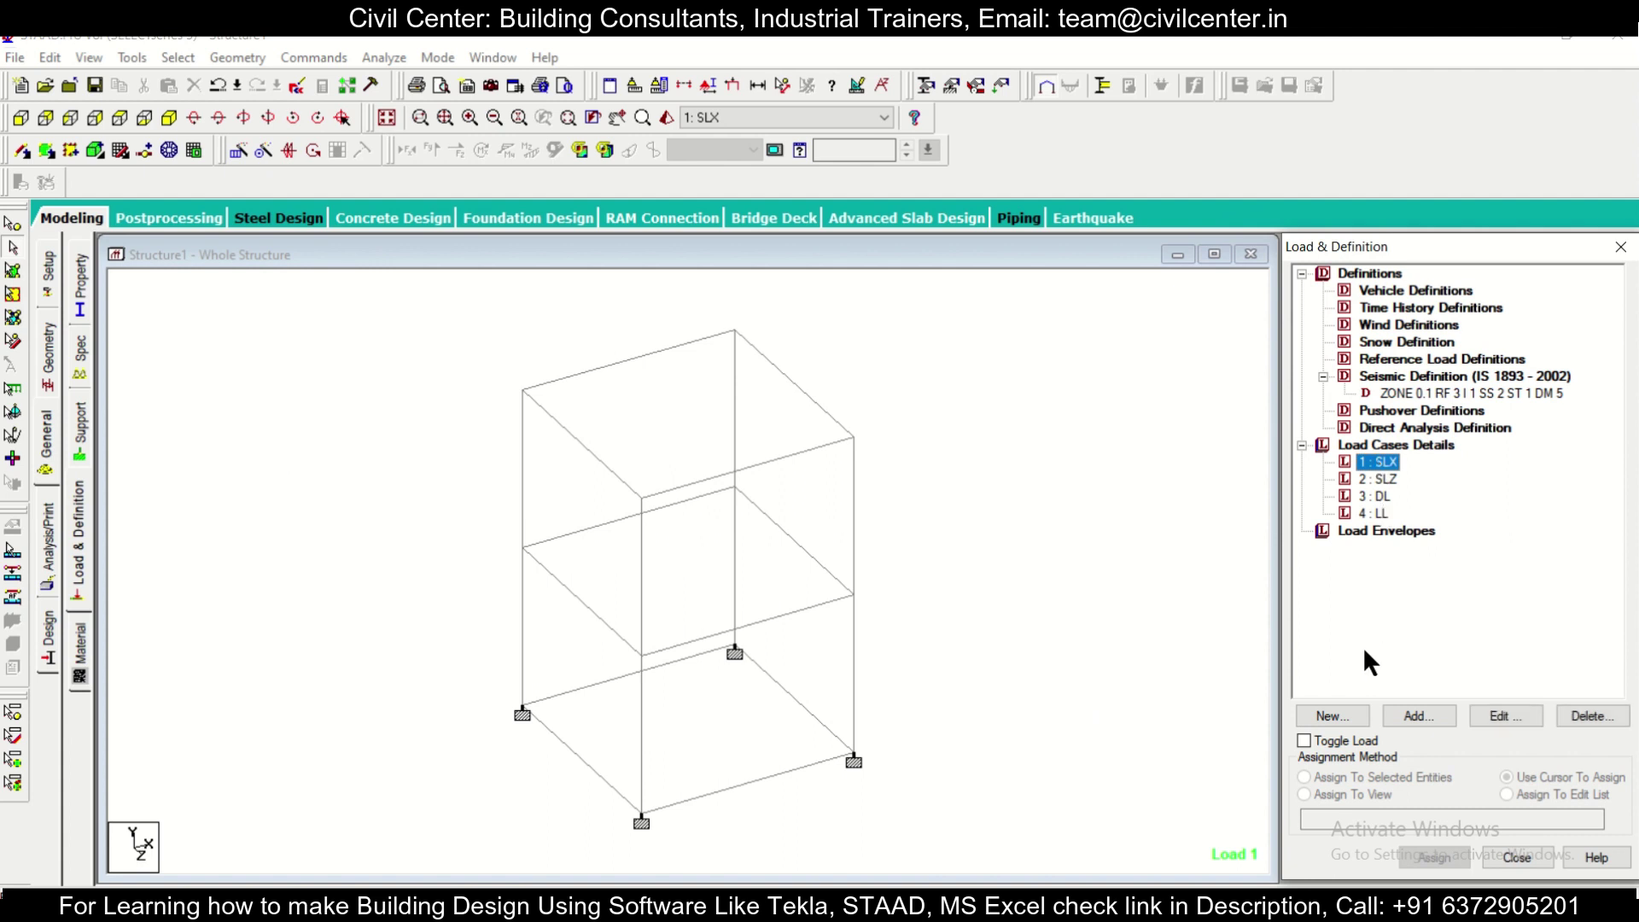
pyautogui.click(1434, 719)
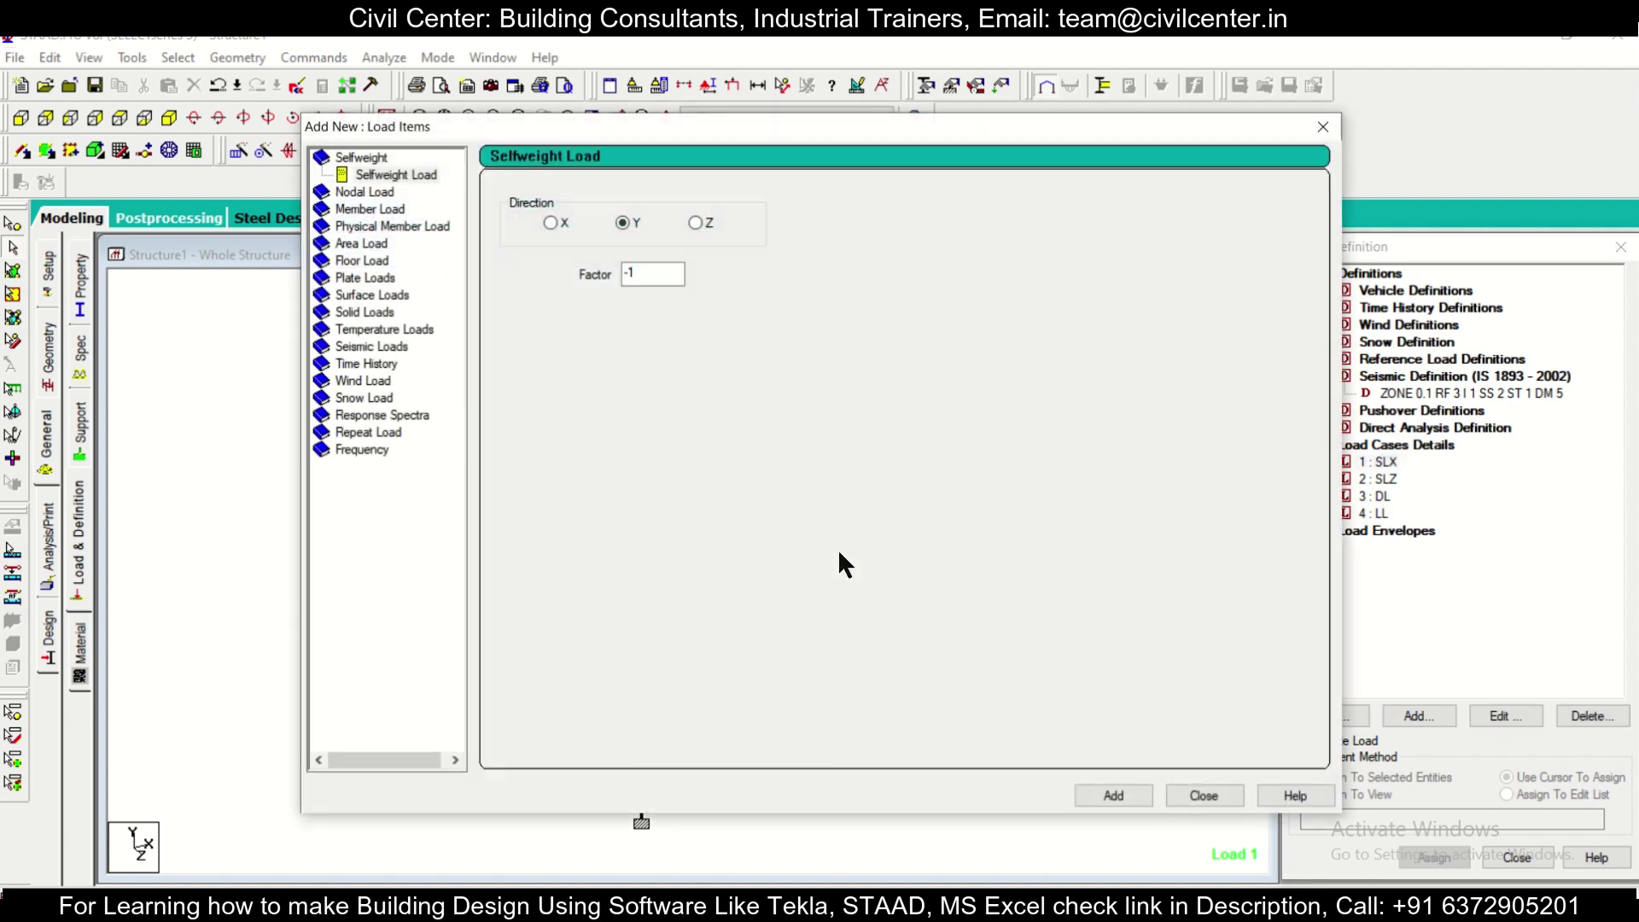
pyautogui.doubleClick(665, 279)
pyautogui.write('1')
pyautogui.click(1132, 792)
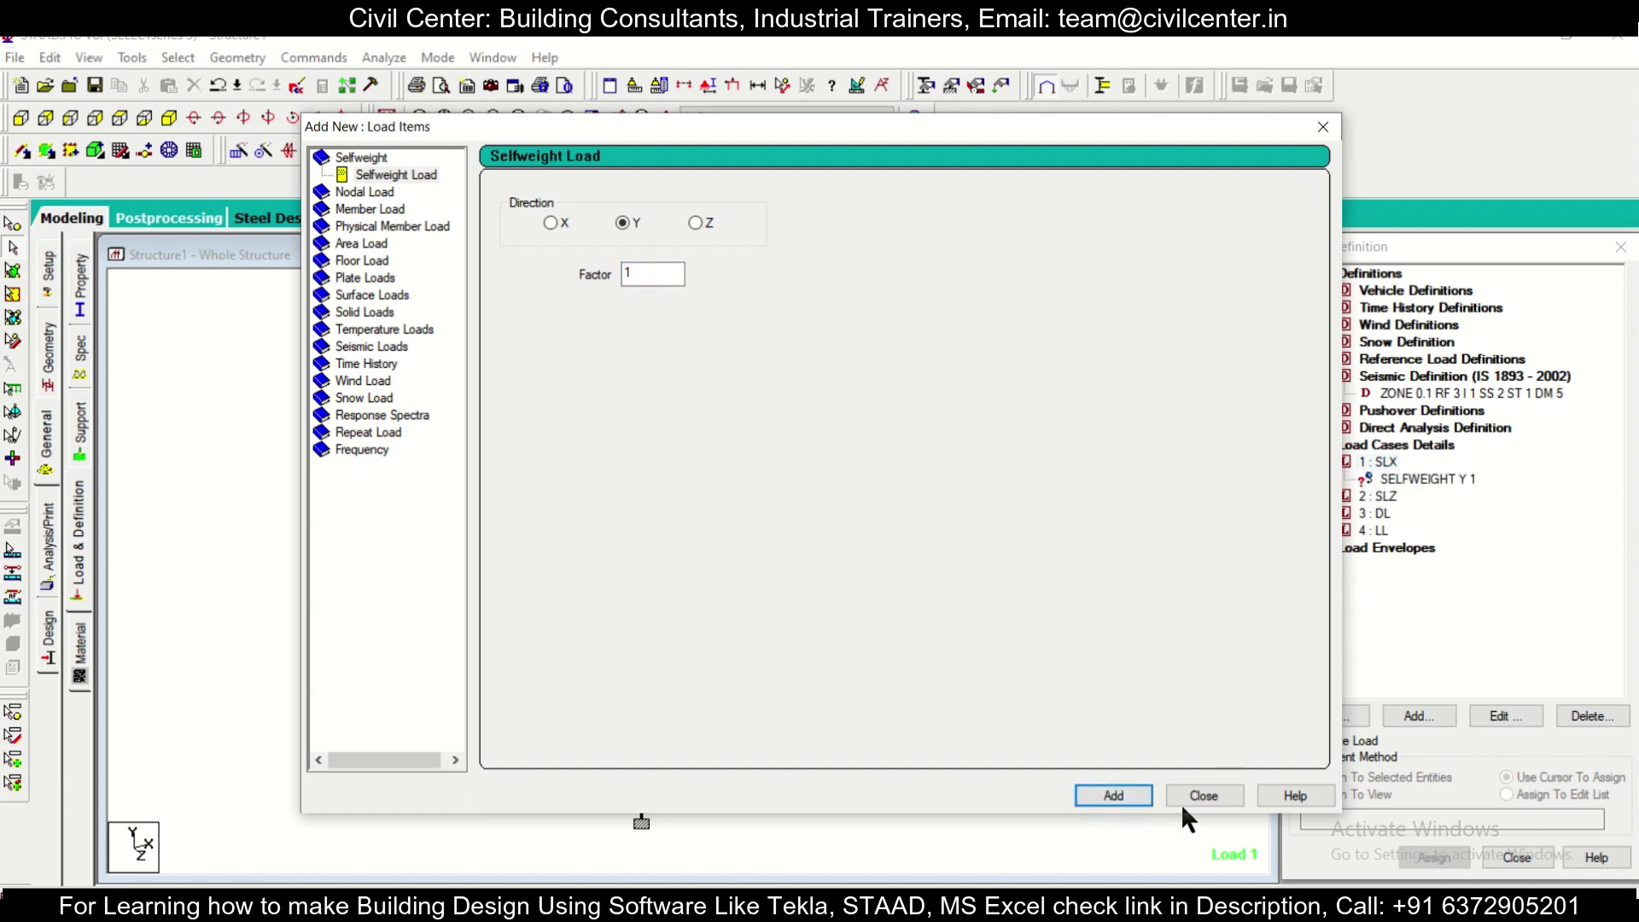
pyautogui.click(1191, 799)
# Add a selfweight load in the Y direction with factor 1 to load case SLZ.
pyautogui.click(1377, 496)
pyautogui.click(1427, 719)
pyautogui.doubleClick(644, 277)
pyautogui.write('1')
pyautogui.click(1123, 787)
pyautogui.click(1198, 792)
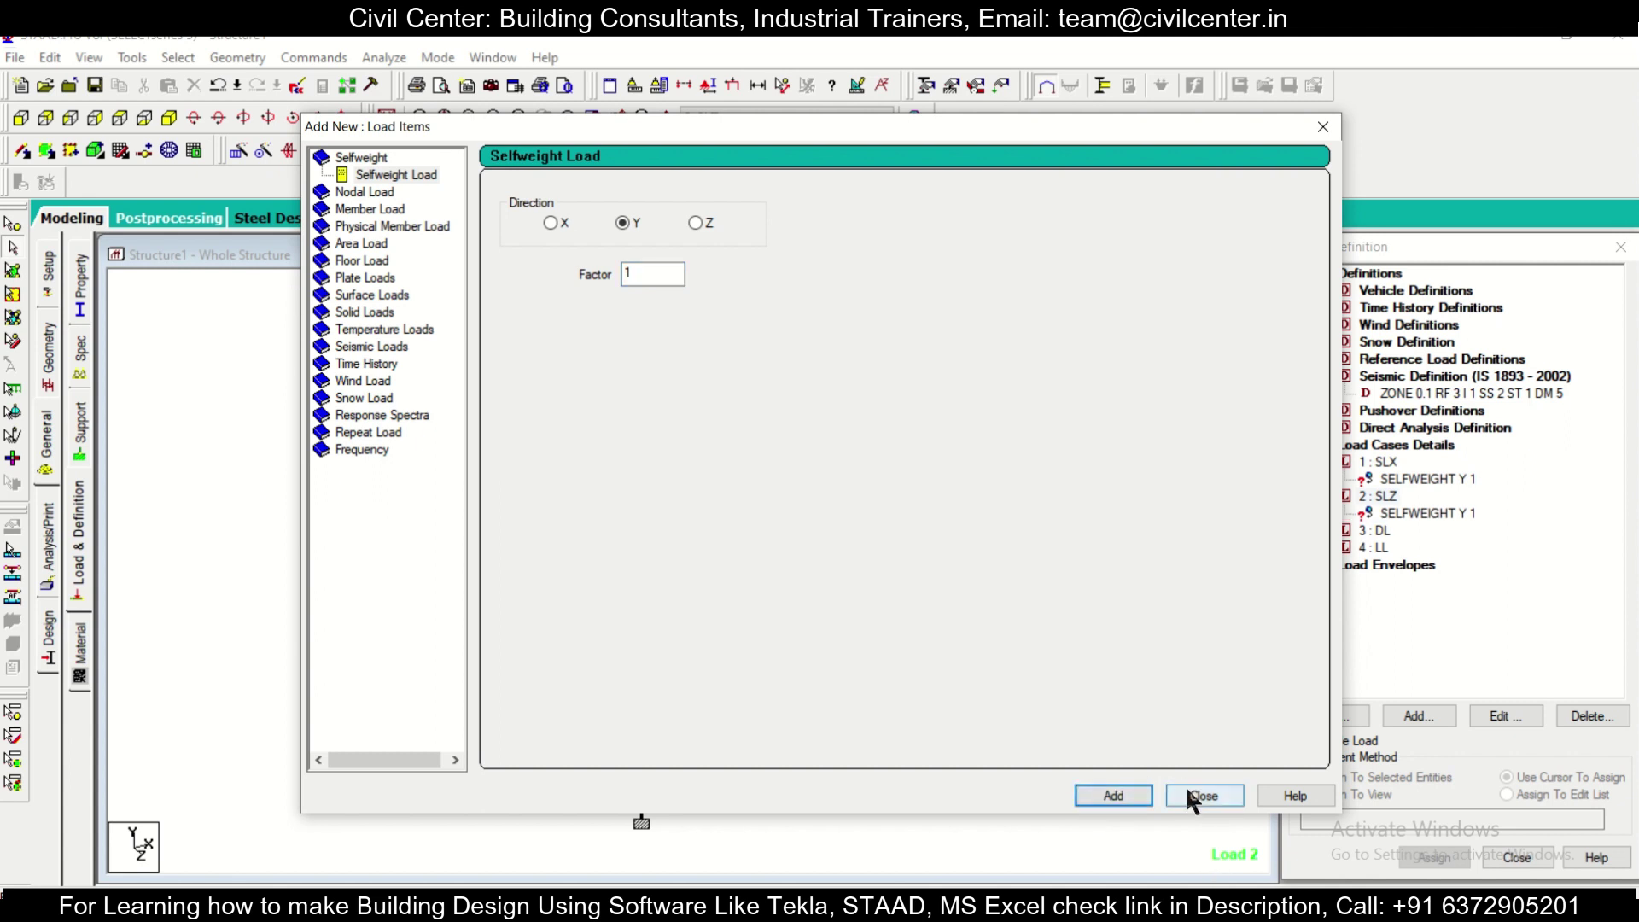
# Add a selfweight load in the Y direction with factor -1 to load case DL.
pyautogui.click(1360, 531)
pyautogui.click(1401, 715)
pyautogui.moveTo(799, 130); pyautogui.dragTo(834, 768)
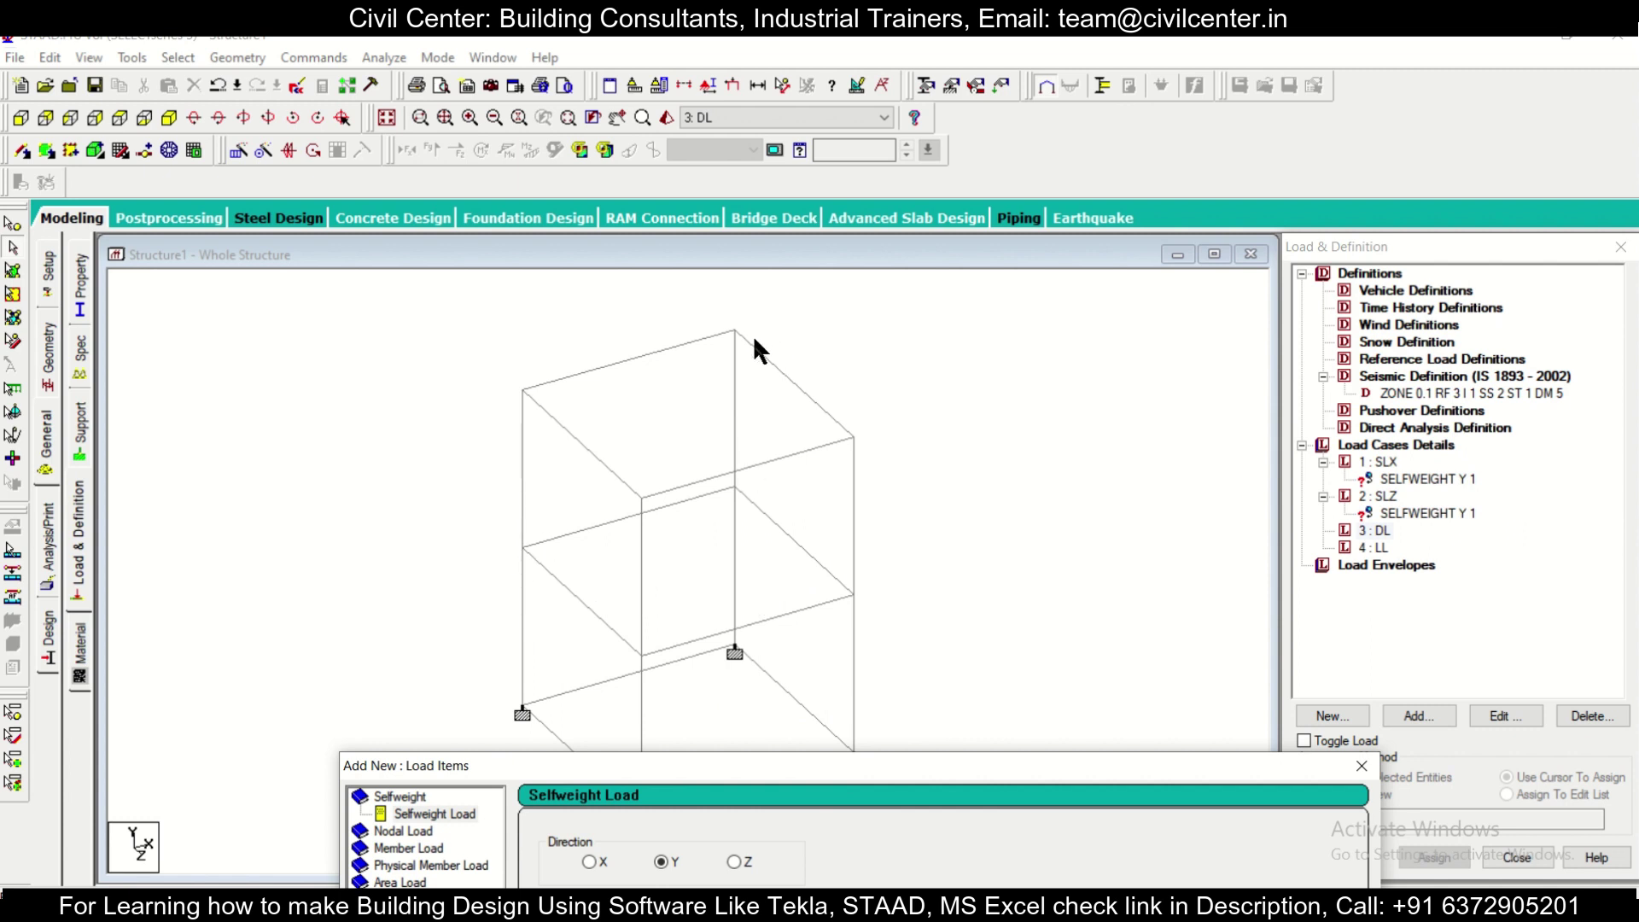
pyautogui.moveTo(804, 764); pyautogui.dragTo(758, 162)
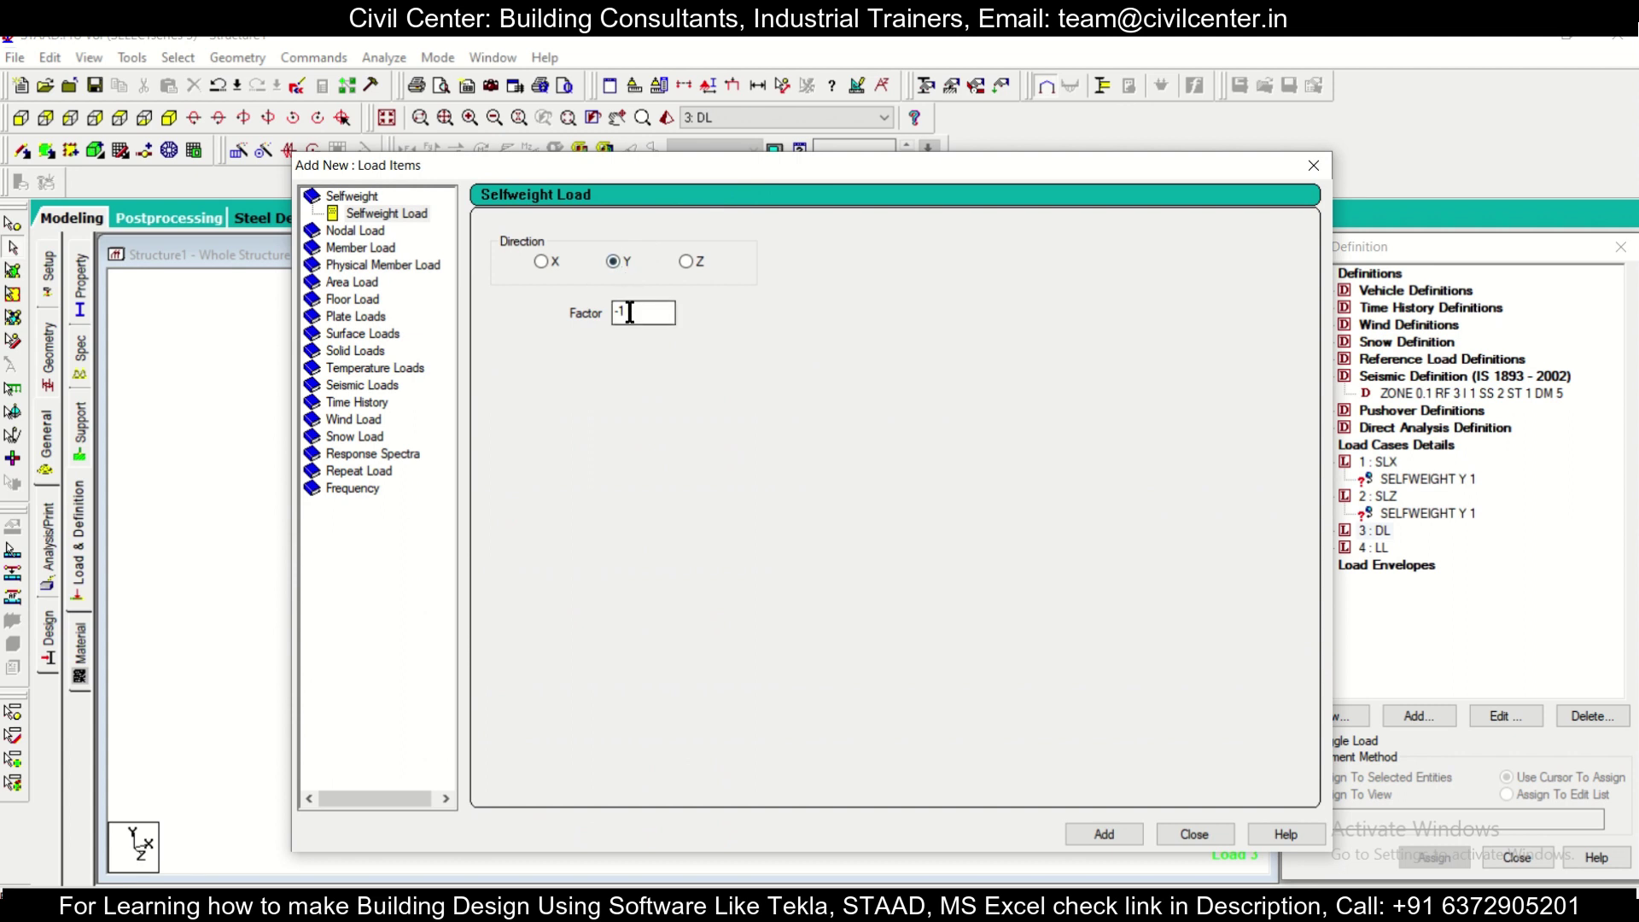
pyautogui.click(1120, 833)
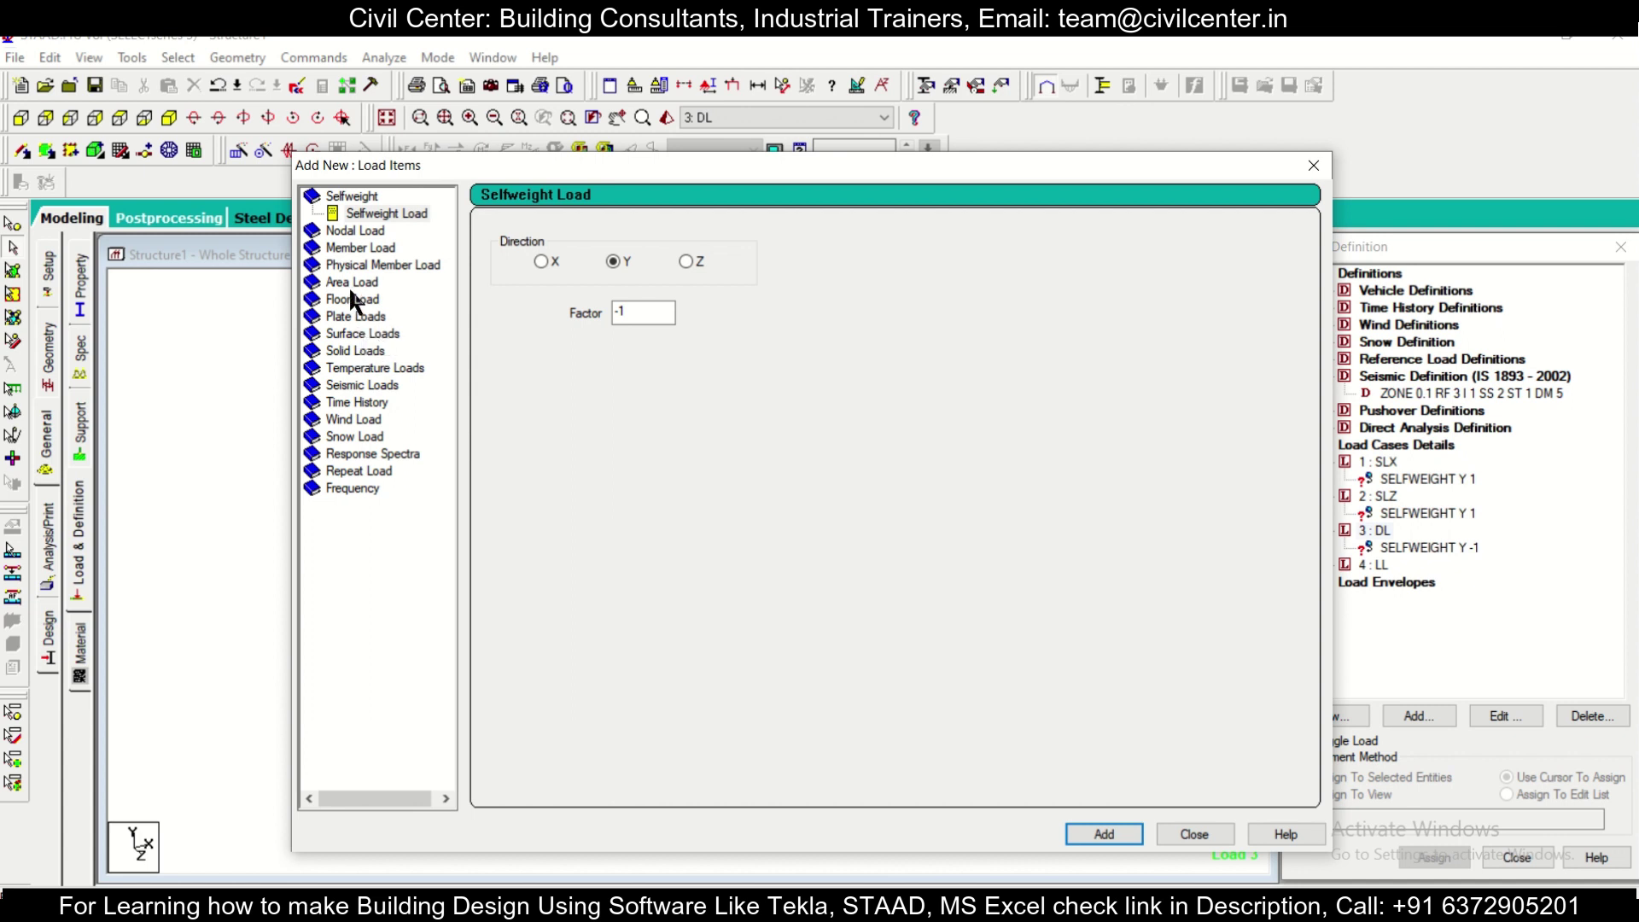
# Add a uniform member force of -5.5 kN/m in the GY direction to load case DL.
pyautogui.click(359, 247)
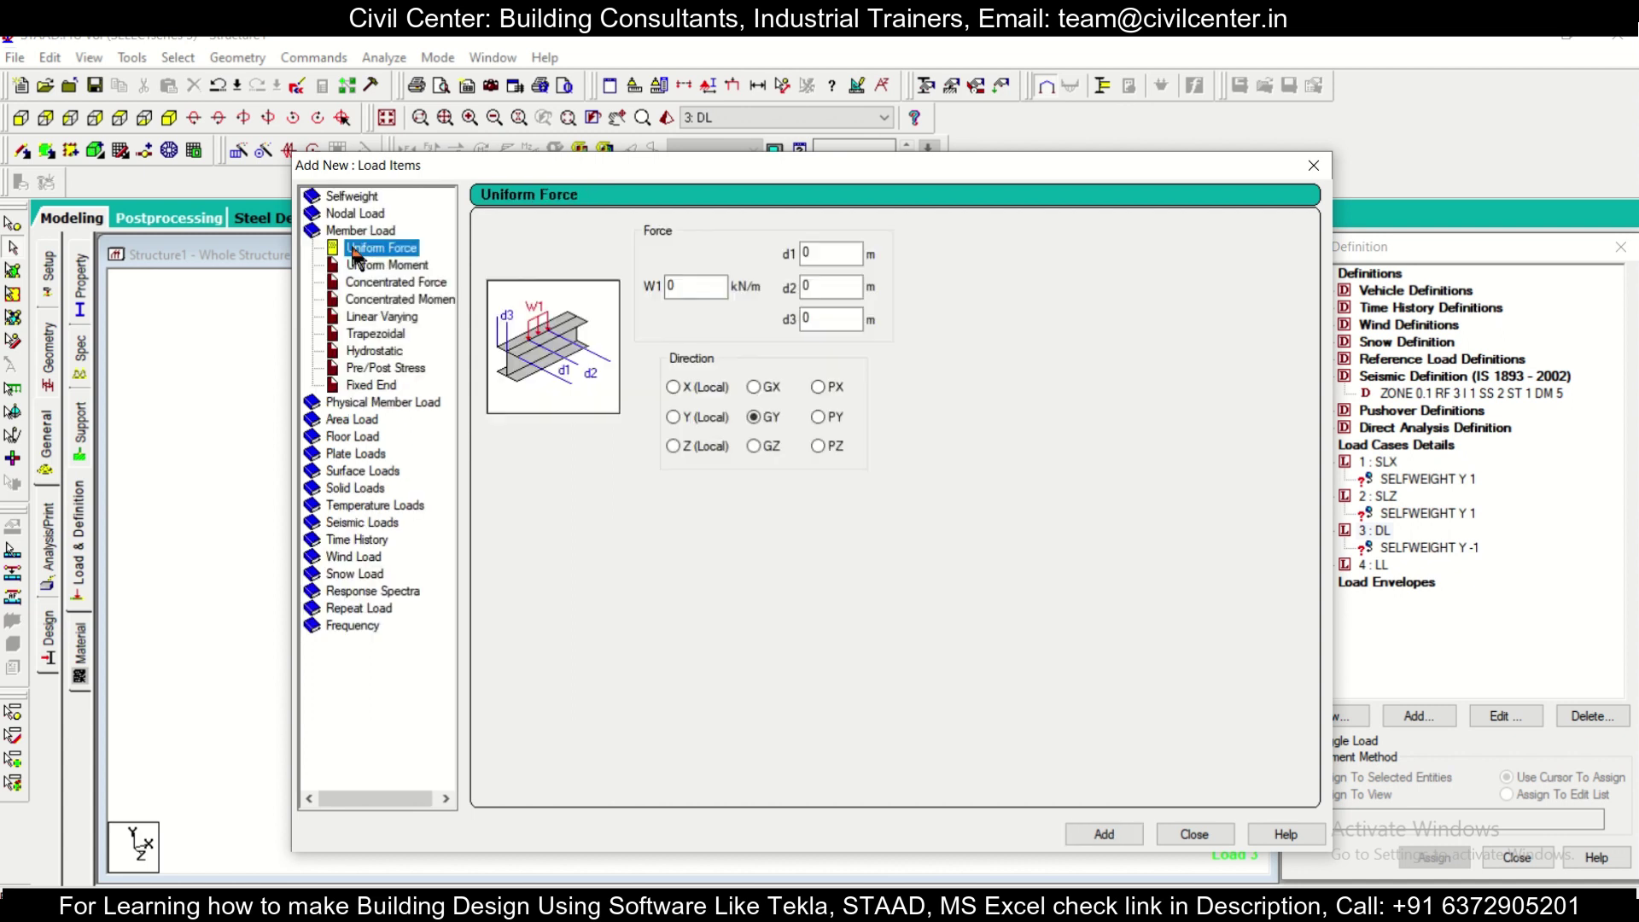
pyautogui.click(722, 294)
pyautogui.write('-5.5')
pyautogui.moveTo(903, 175); pyautogui.dragTo(1197, 195)
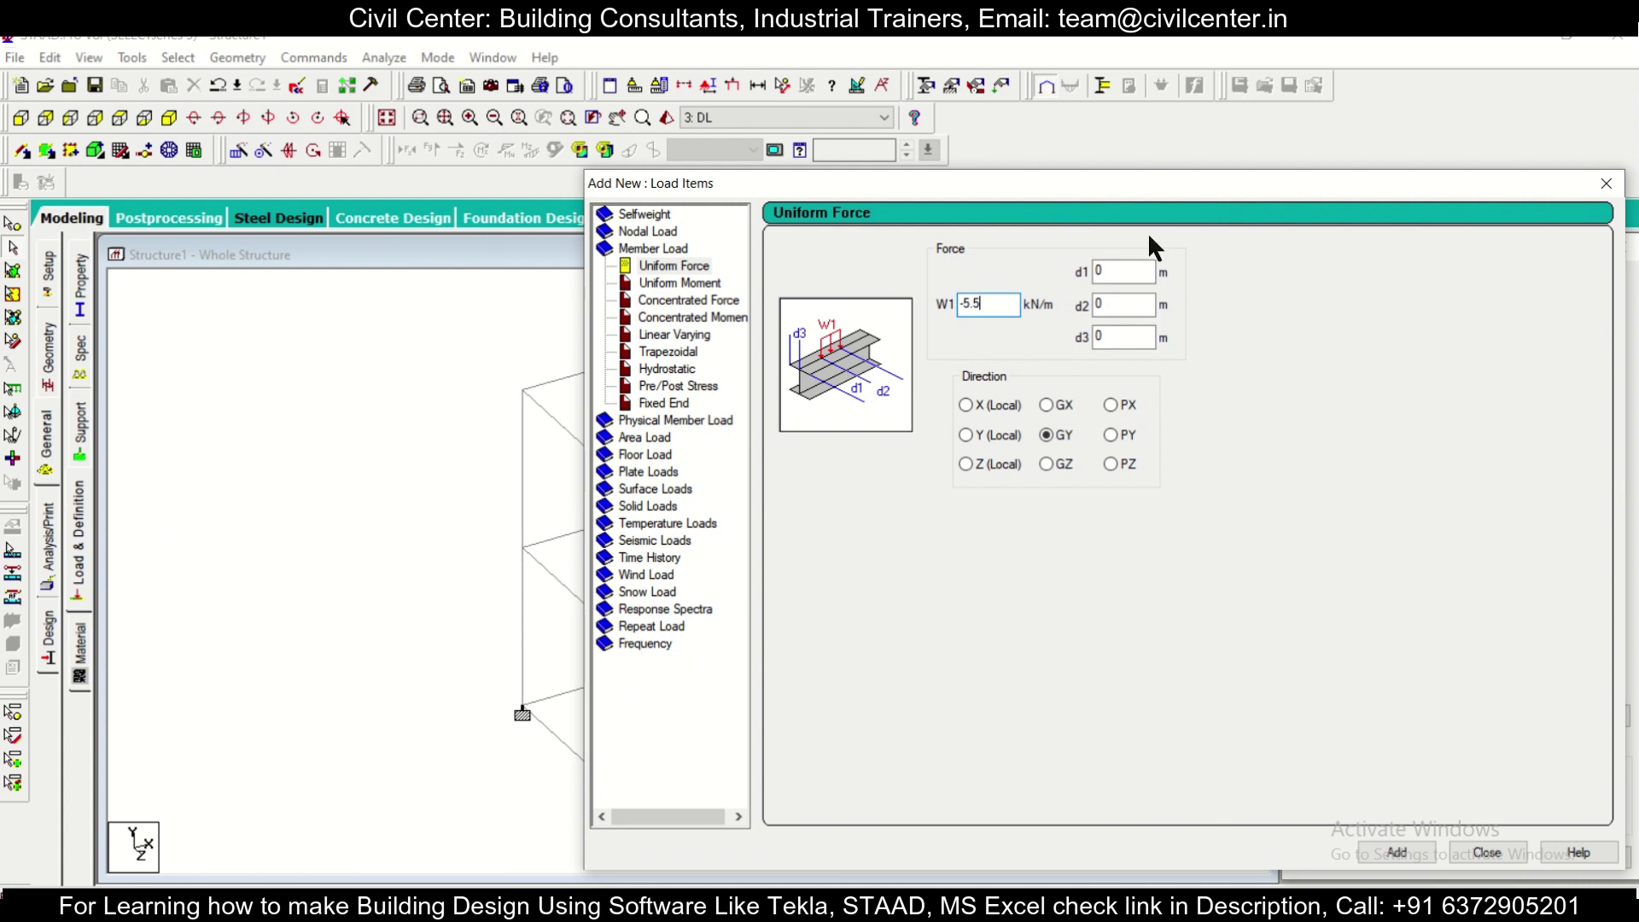
pyautogui.moveTo(1185, 192); pyautogui.dragTo(808, 123)
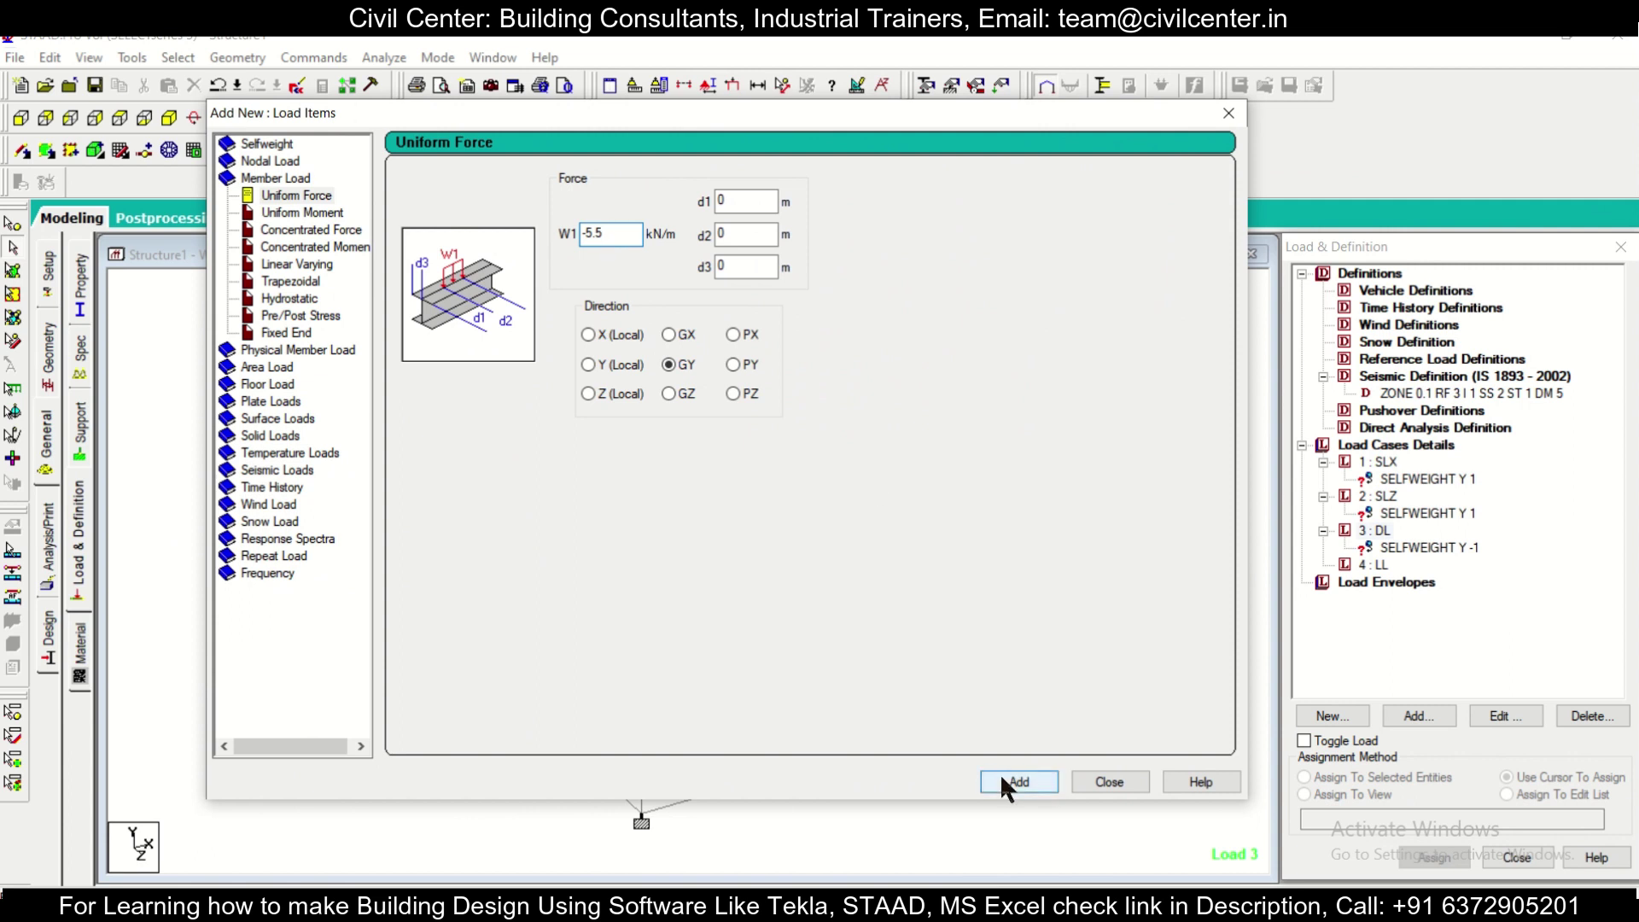
pyautogui.click(1015, 796)
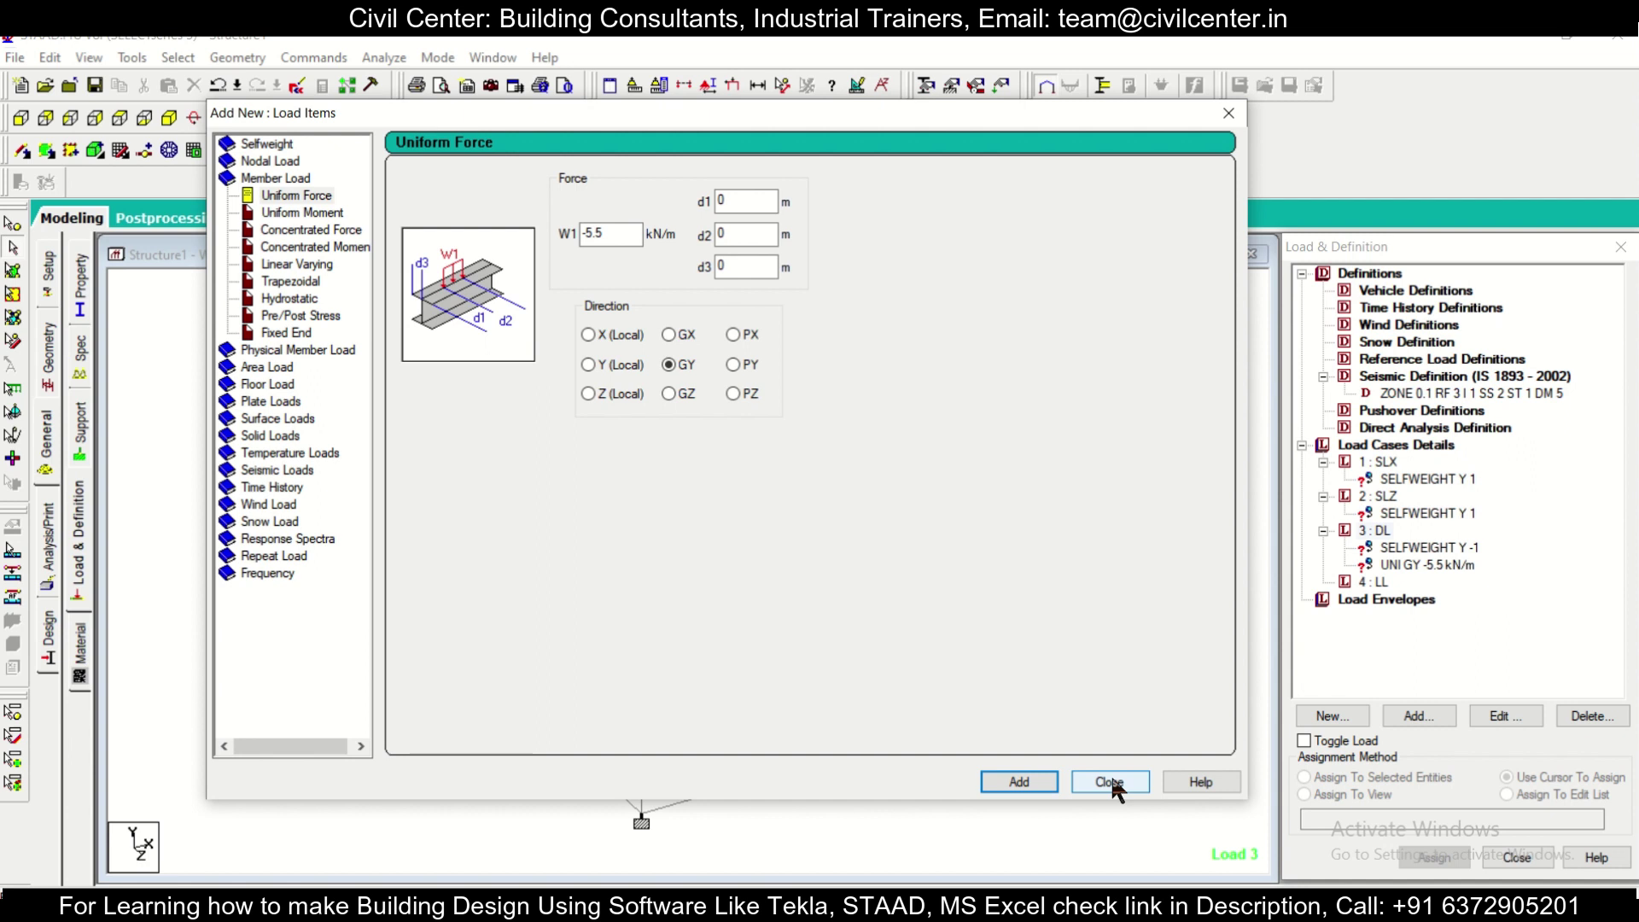
# Open the floor load definition for load case DL and switch to the Calculator app, keeping the pressure and range settings in view.
pyautogui.click(275, 384)
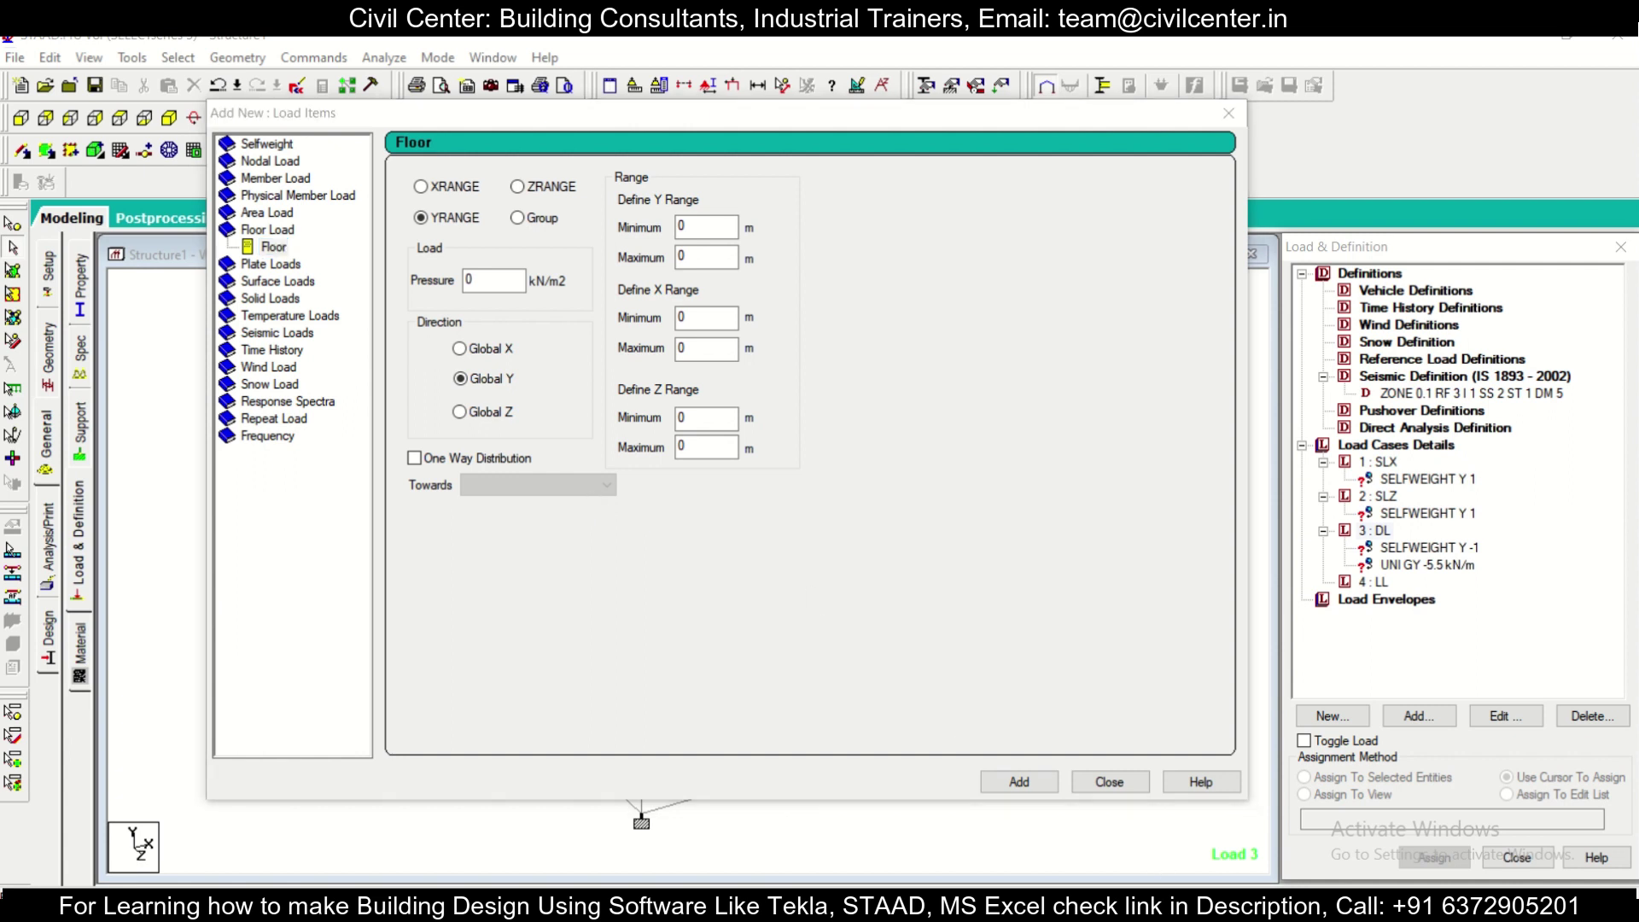
pyautogui.press('super')
pyautogui.write('ca')
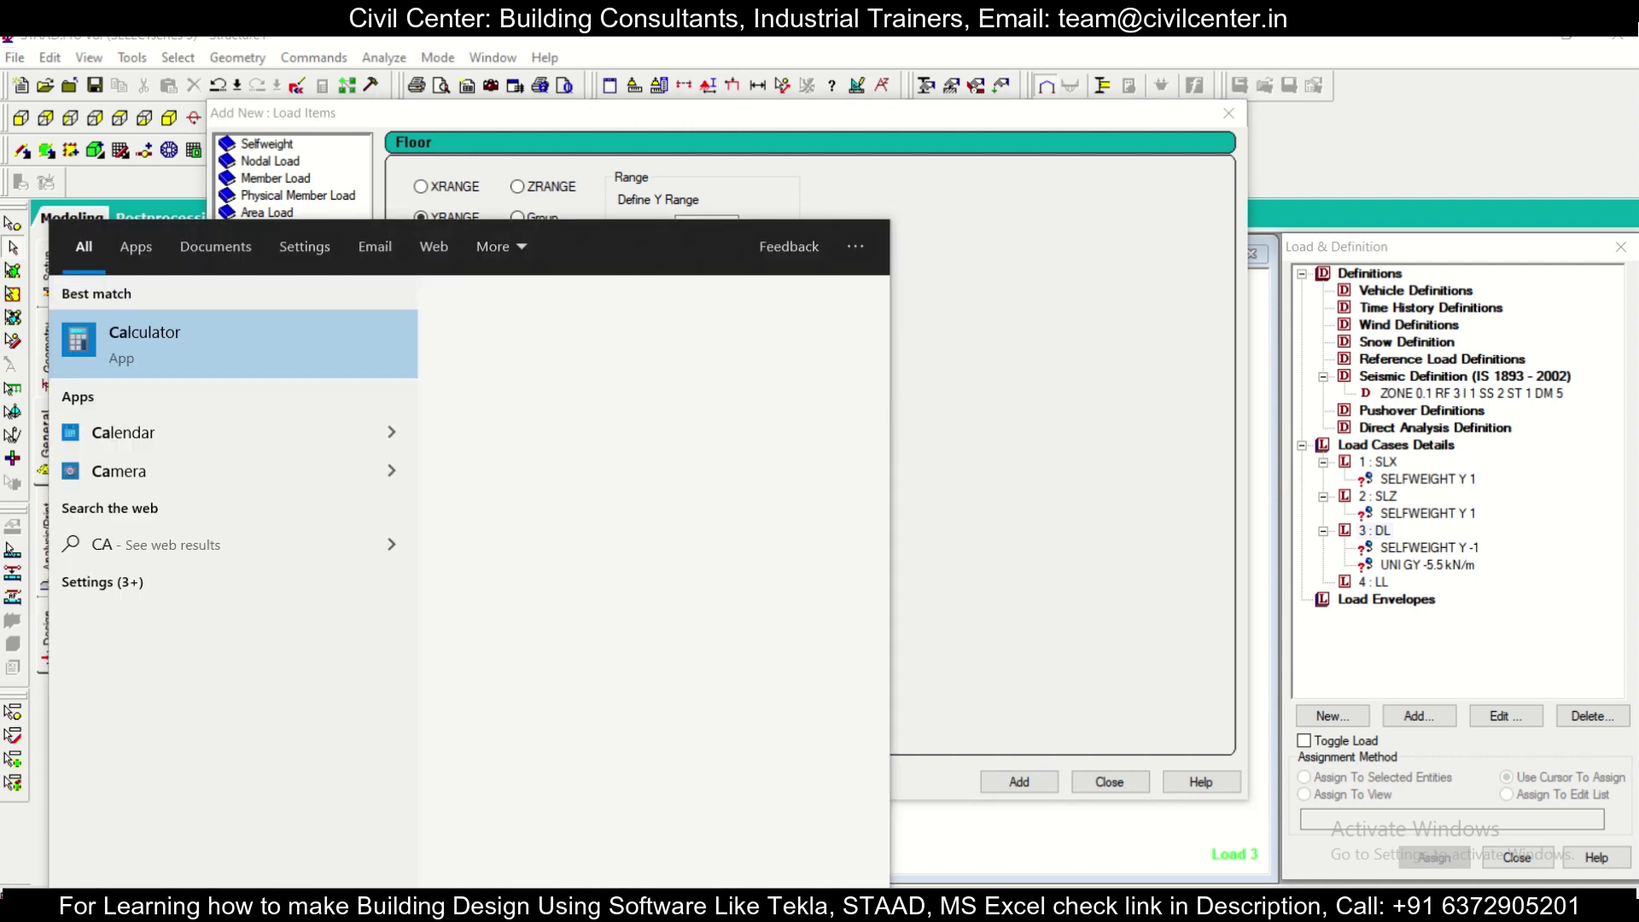
pyautogui.write('l')
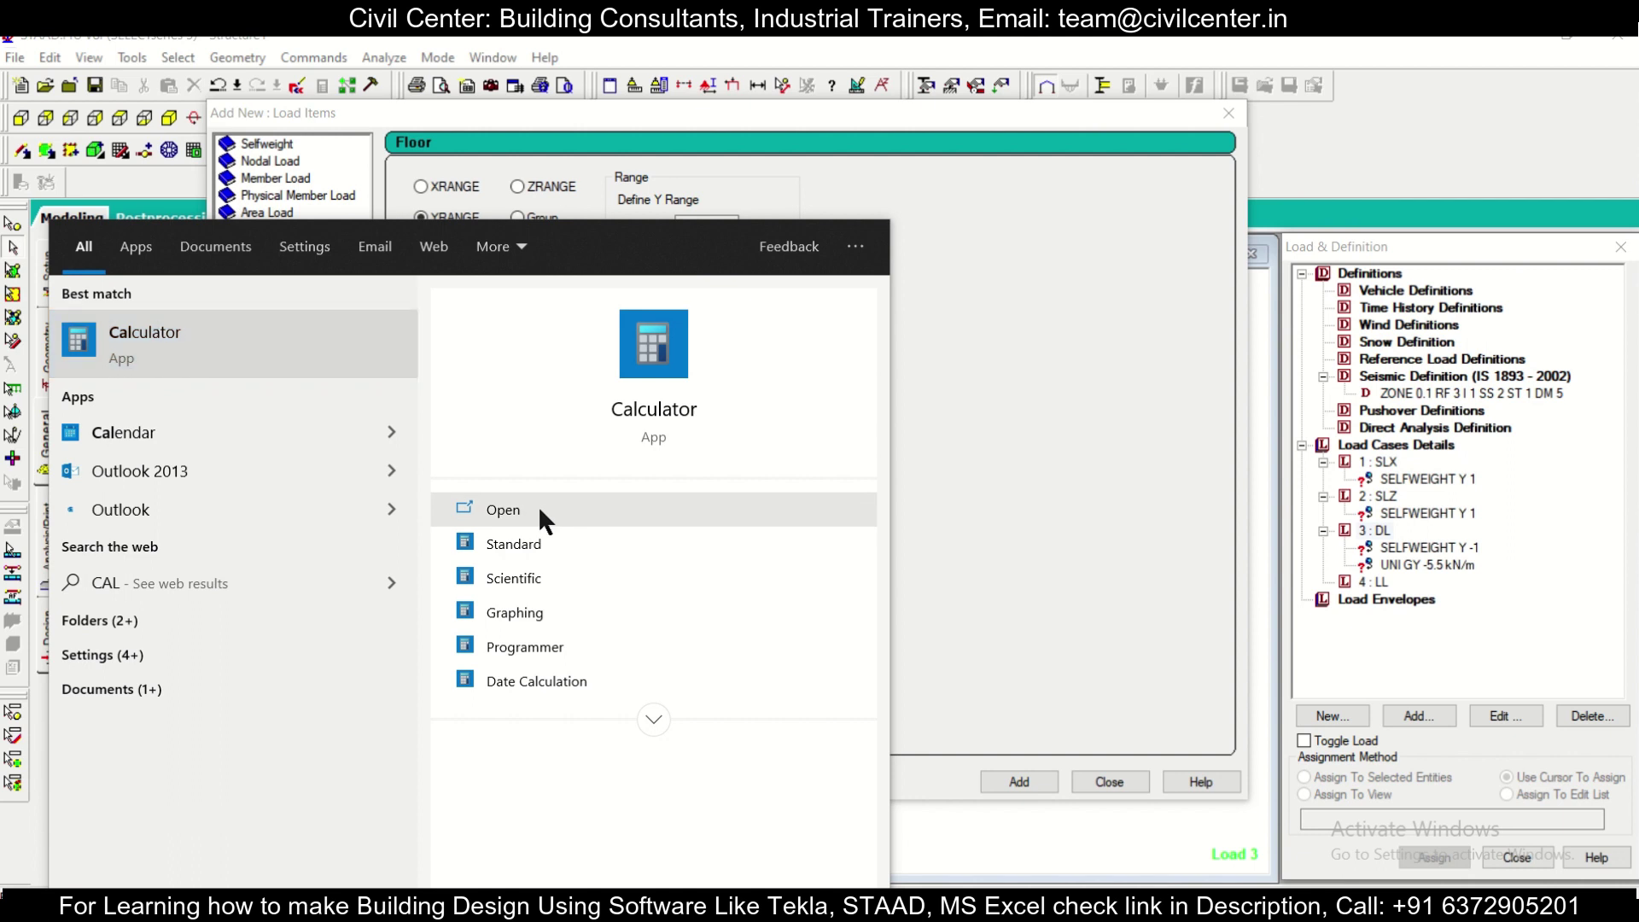
pyautogui.click(867, 547)
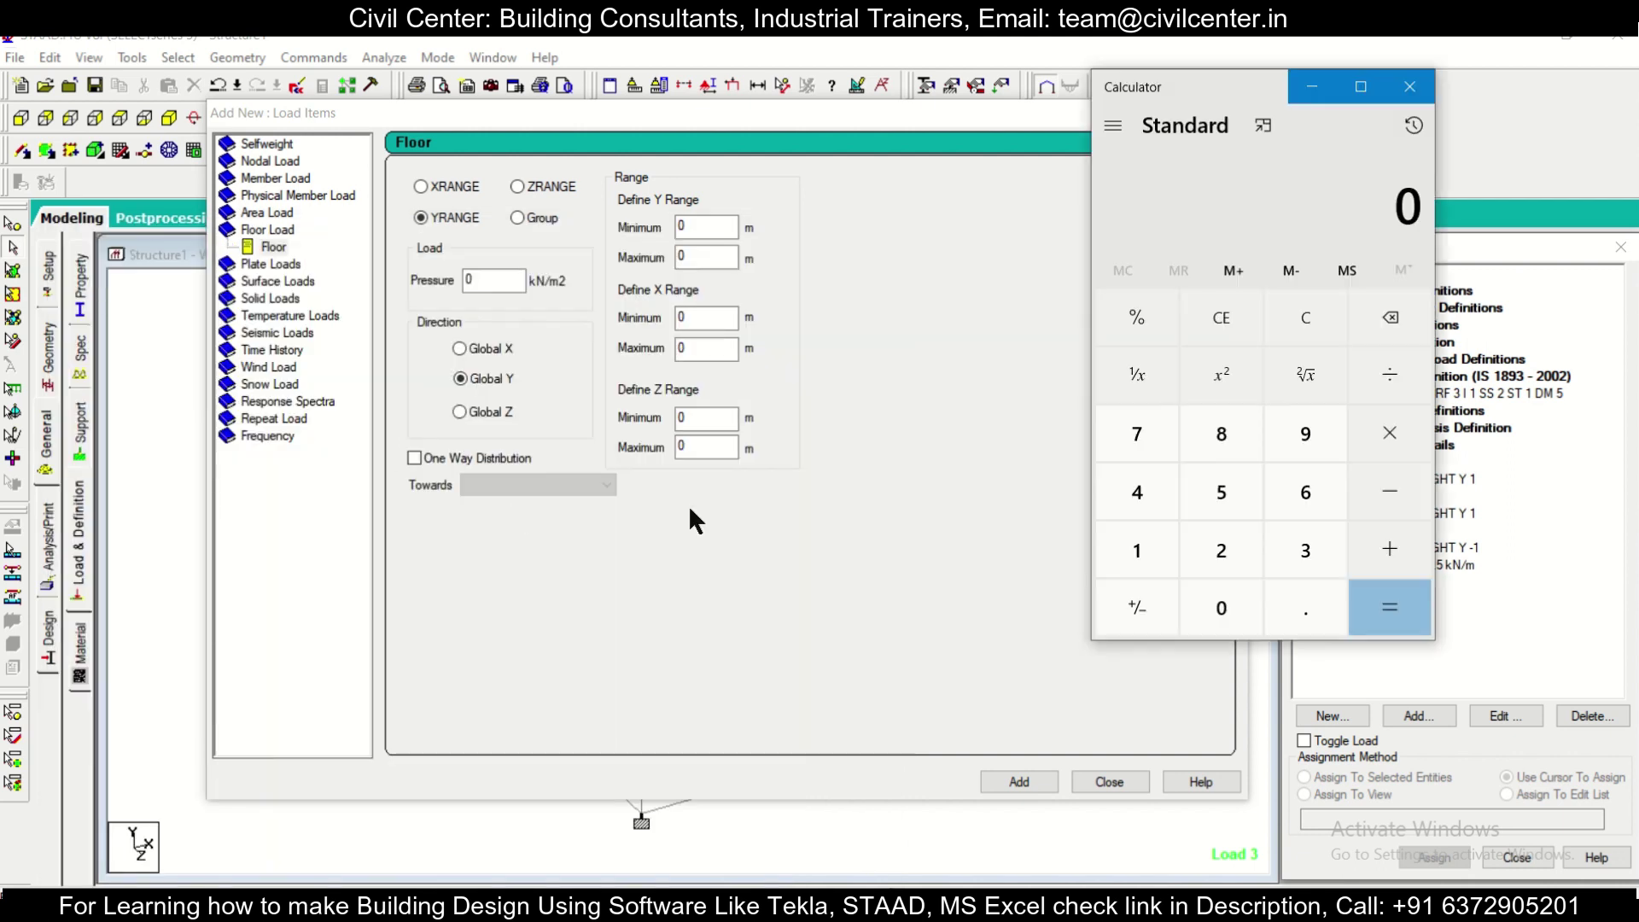
pyautogui.moveTo(1154, 85); pyautogui.dragTo(1028, 155)
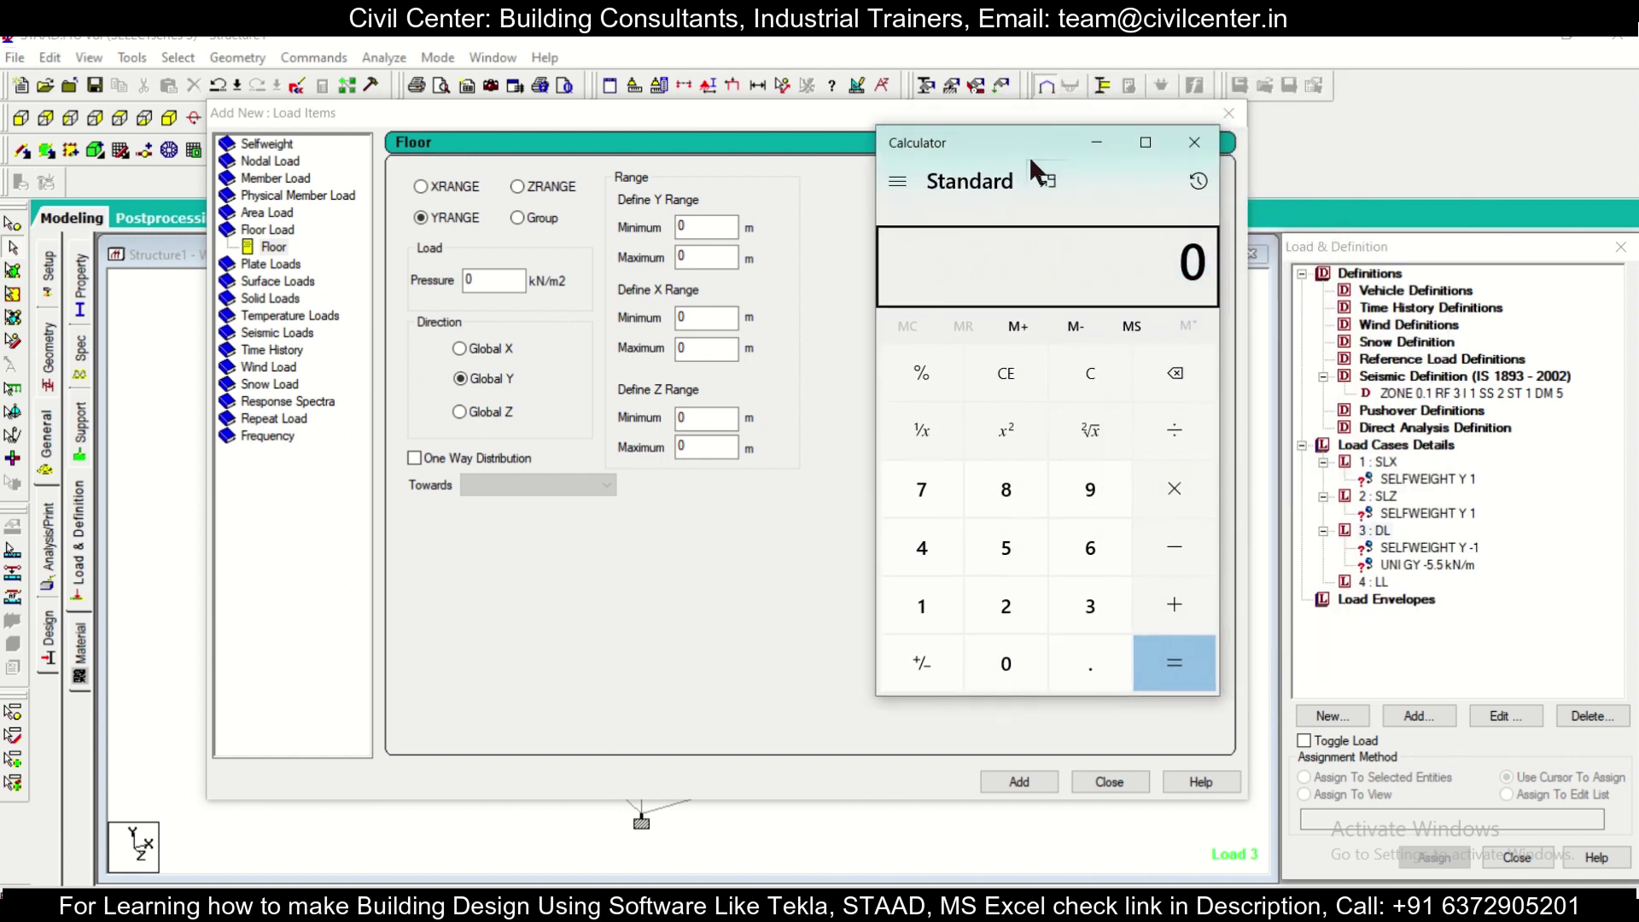
# Calculate 0.15 × 25 in Calculator.
pyautogui.click(1007, 662)
pyautogui.write('.15')
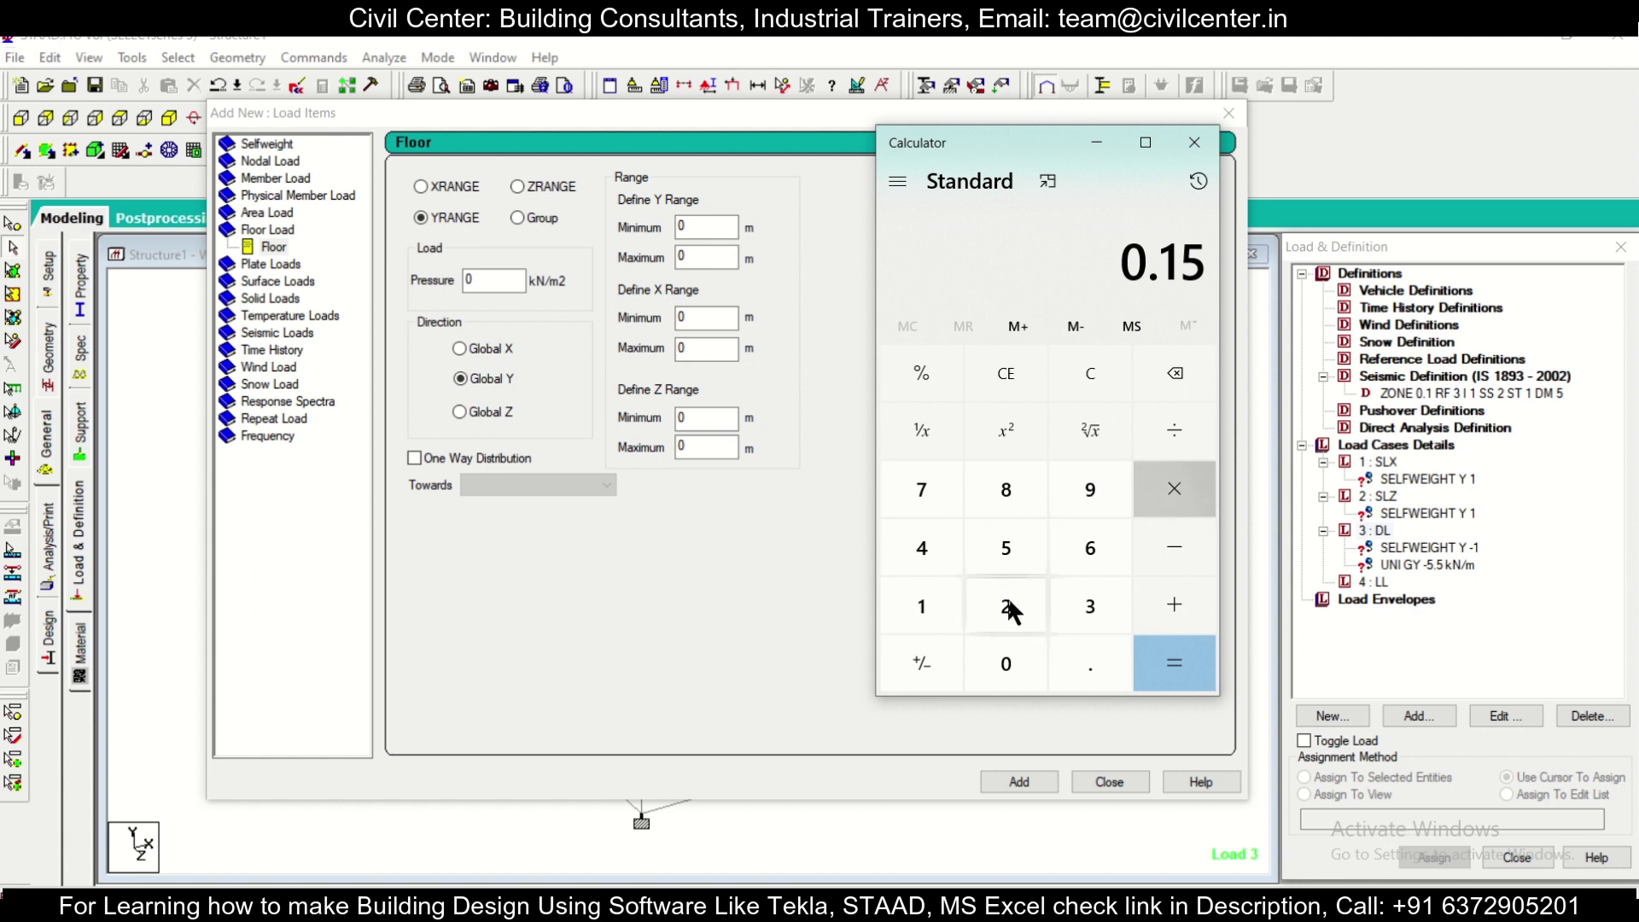
pyautogui.click(1007, 601)
pyautogui.click(992, 553)
pyautogui.click(1189, 680)
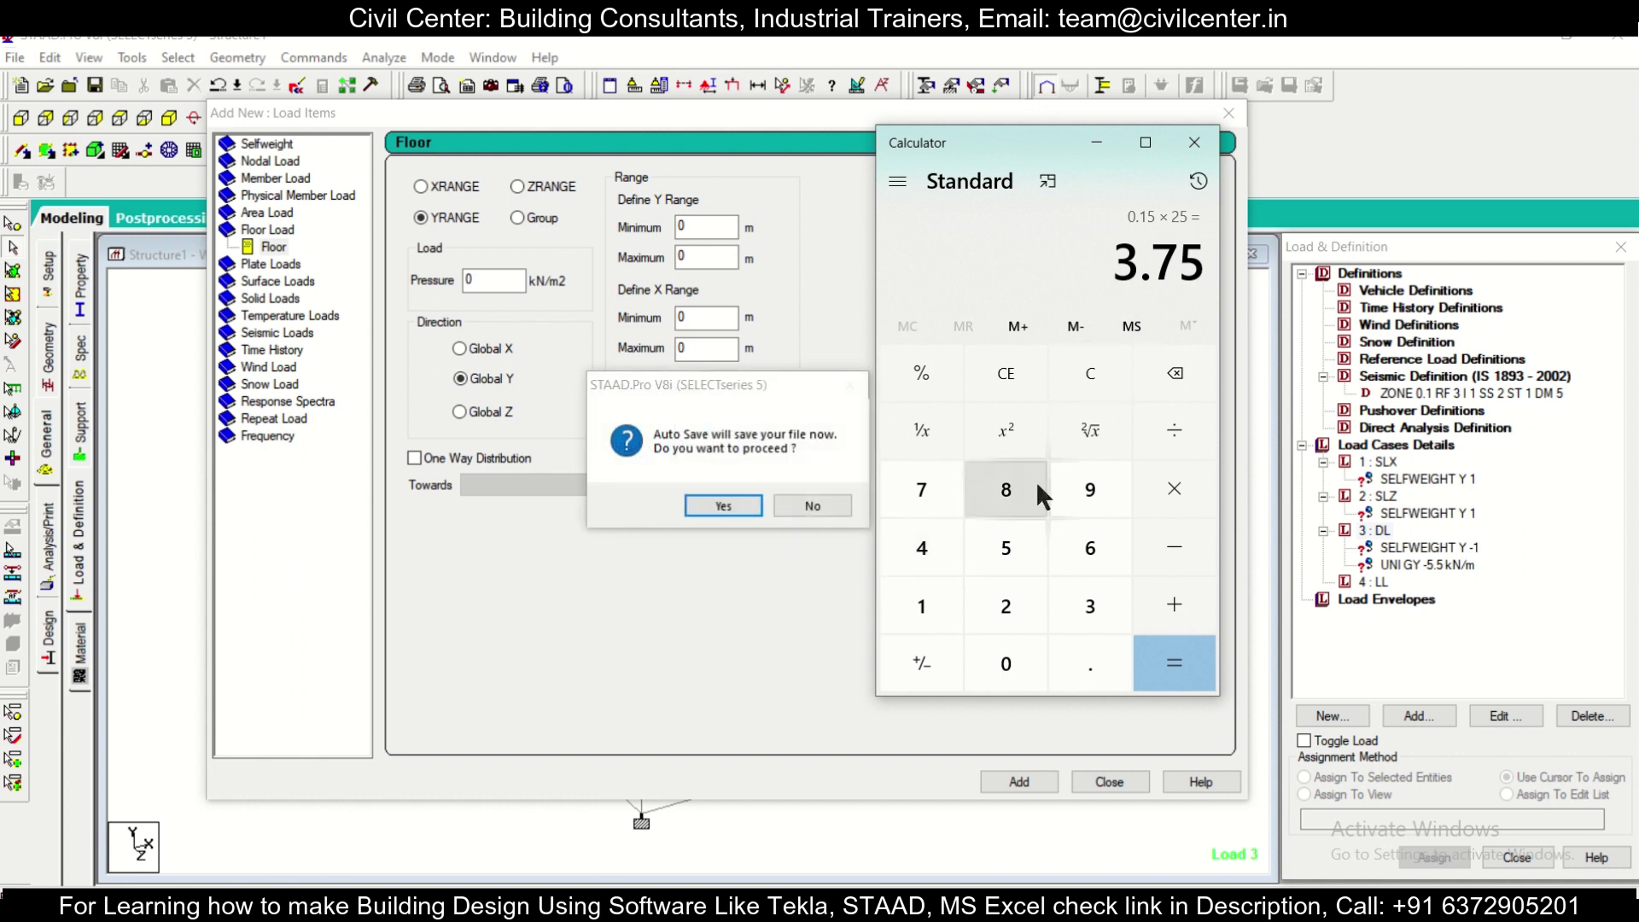
# Calculate the slab pressure as 25 × 0.1 in Calculator.
pyautogui.click(1005, 607)
pyautogui.click(1016, 545)
pyautogui.click(1187, 489)
pyautogui.click(1058, 658)
pyautogui.click(938, 632)
pyautogui.click(1164, 662)
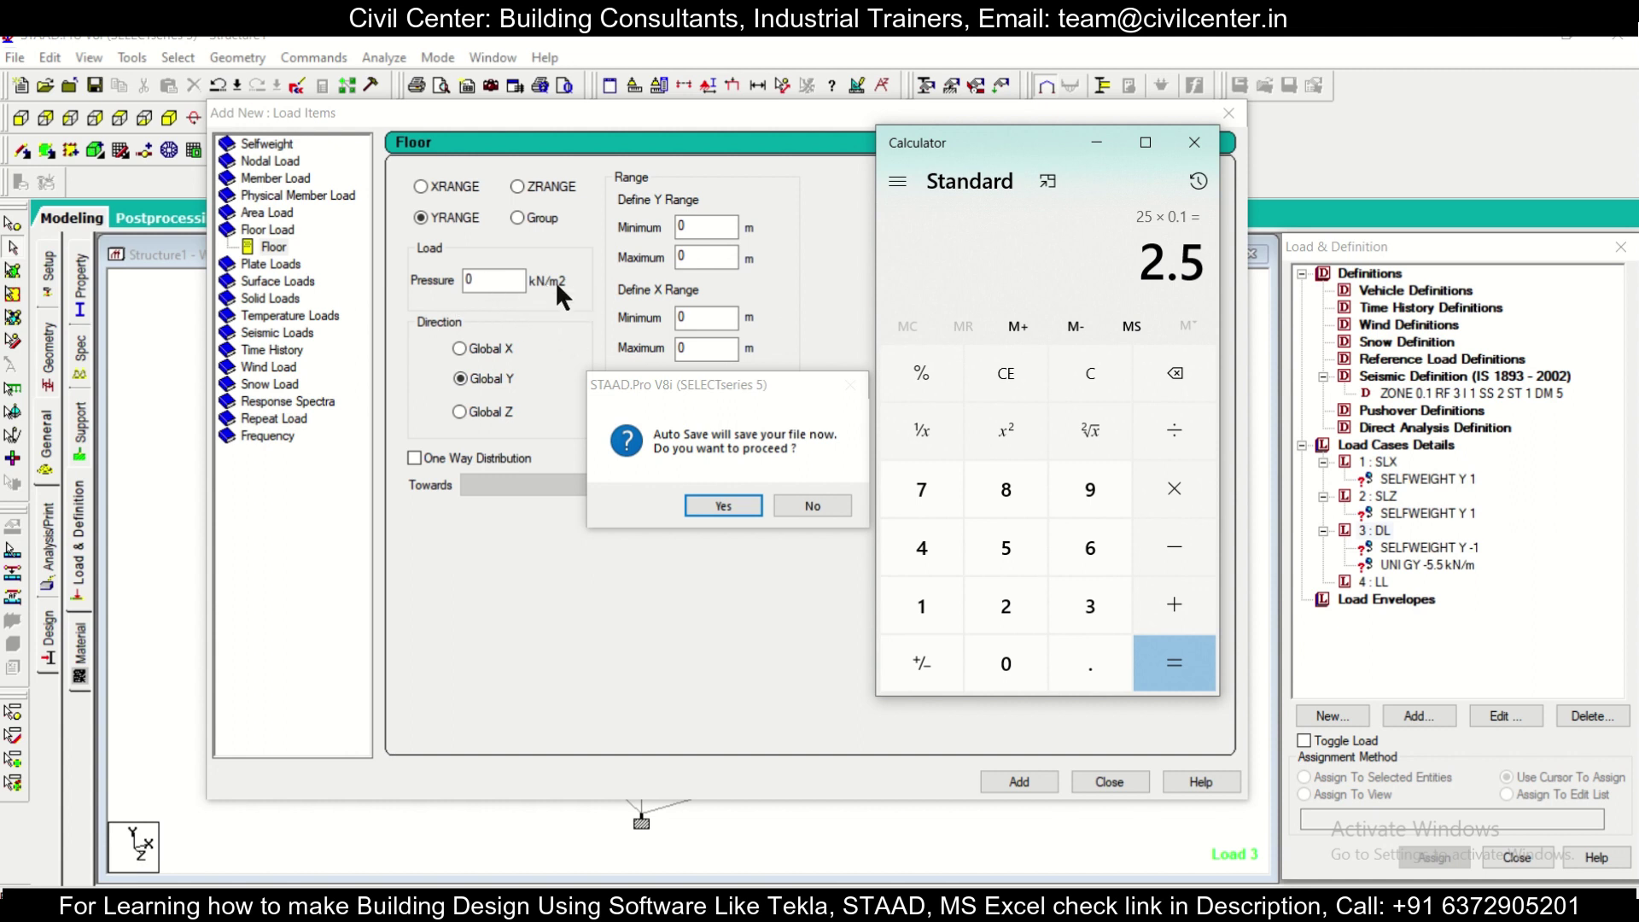
# Decline the auto save and add a YRANGE floor load with pressure -2.5 kN/m2 in Global Y to load case DL.
pyautogui.click(812, 505)
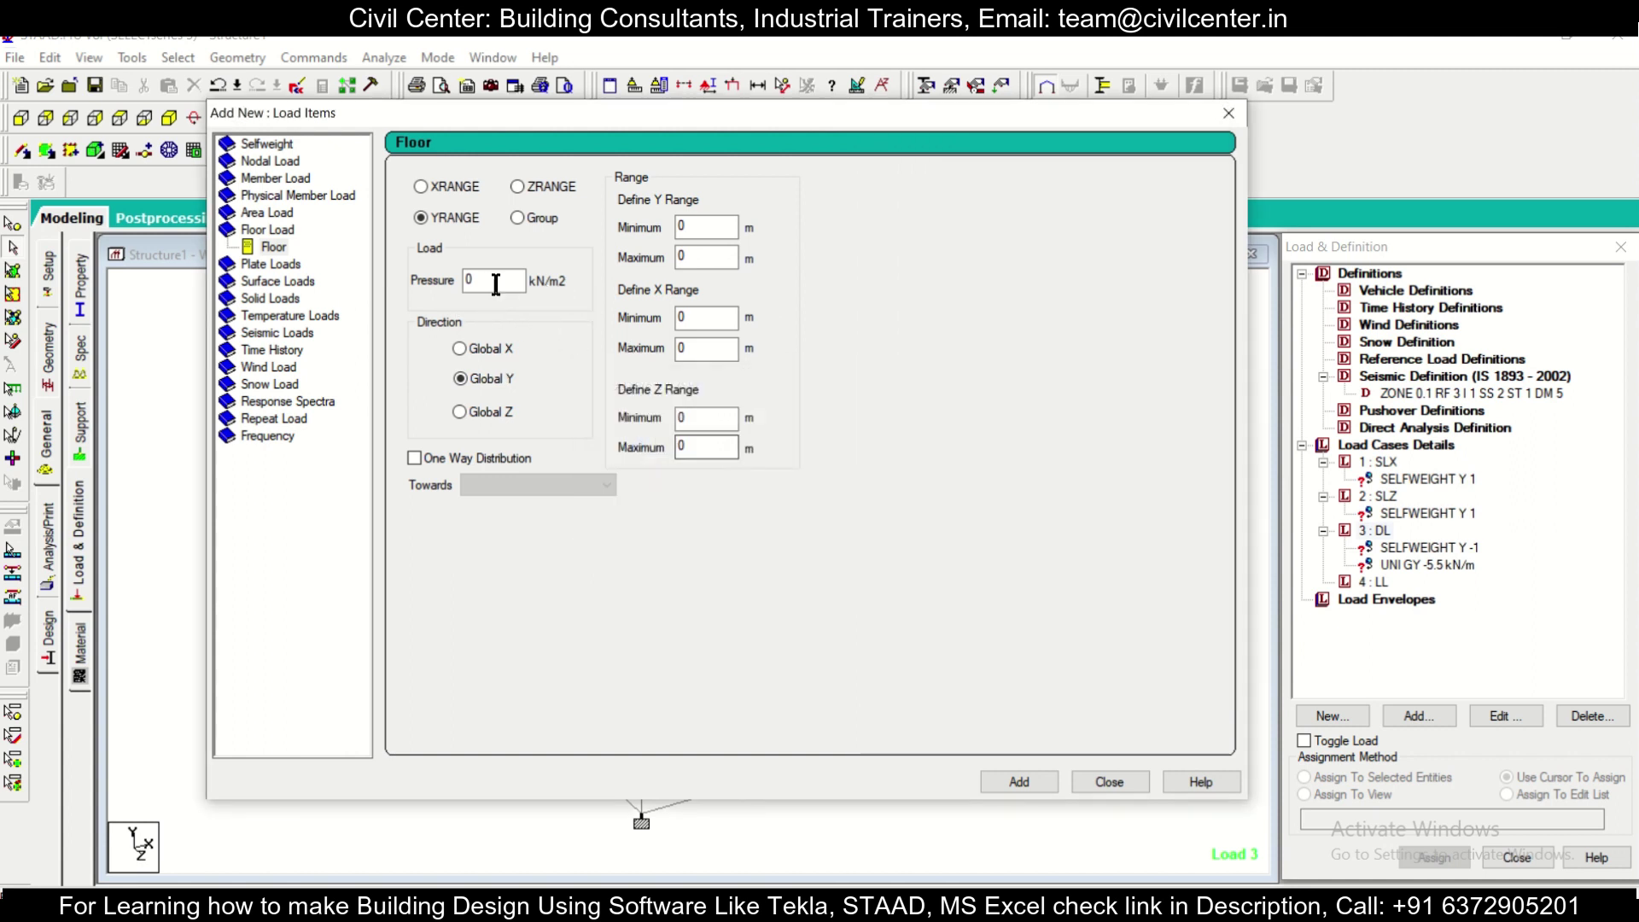
pyautogui.write('-2.5')
pyautogui.click(1024, 782)
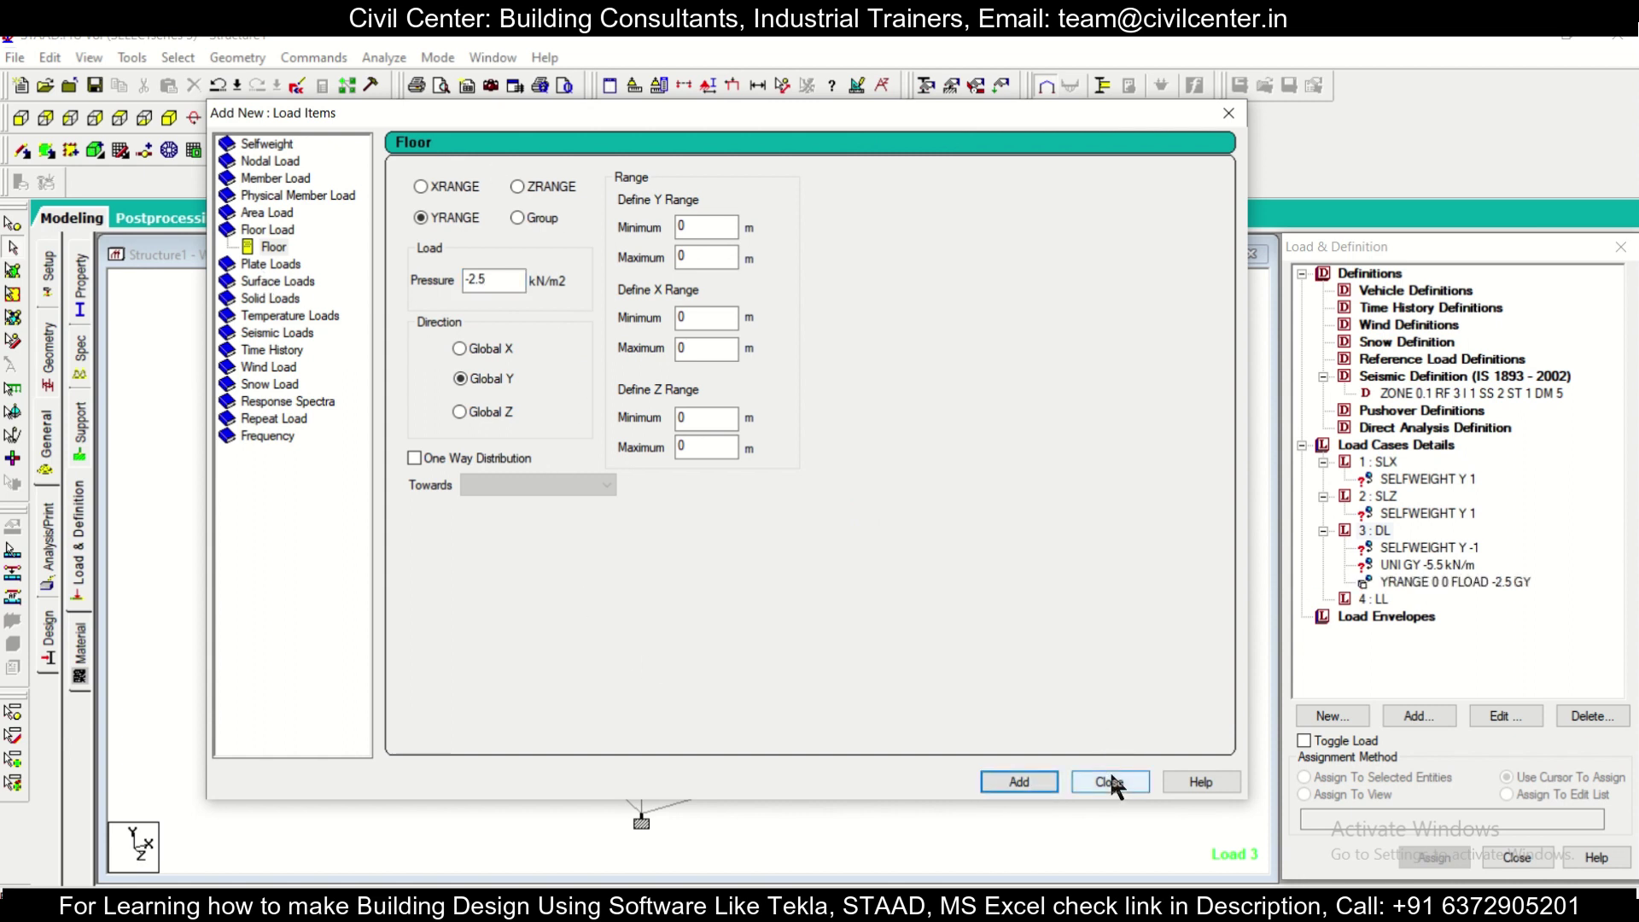
pyautogui.click(714, 227)
pyautogui.click(1228, 113)
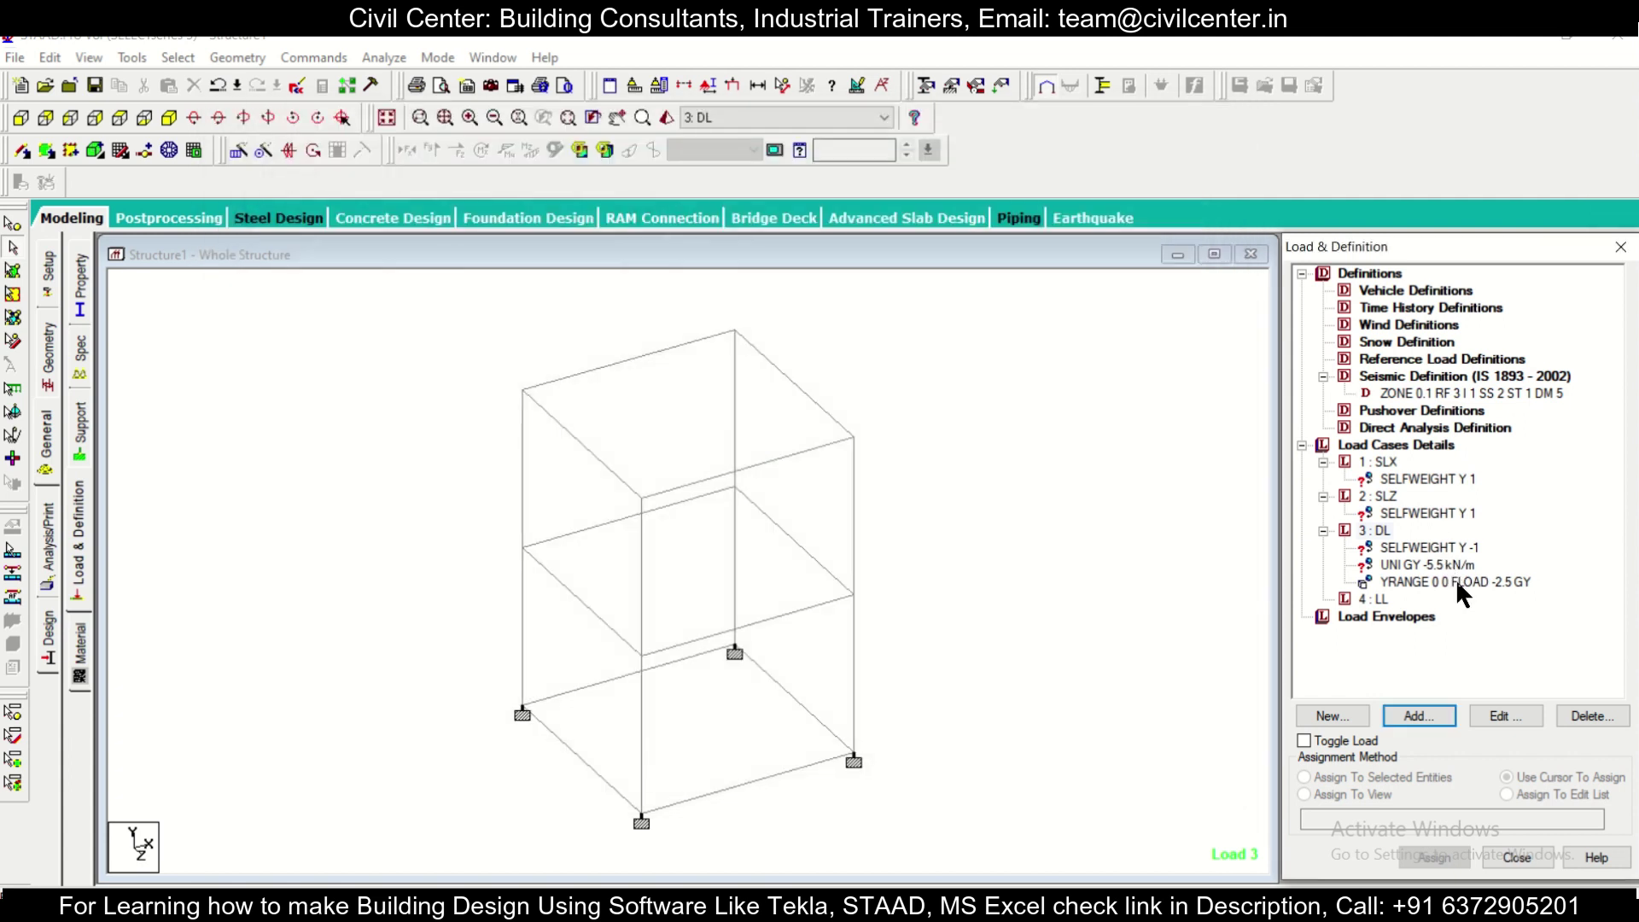
# Edit DL's floor load, setting its Y range to a minimum of 2 m and a maximum of 7 m.
pyautogui.click(1456, 582)
pyautogui.click(1504, 715)
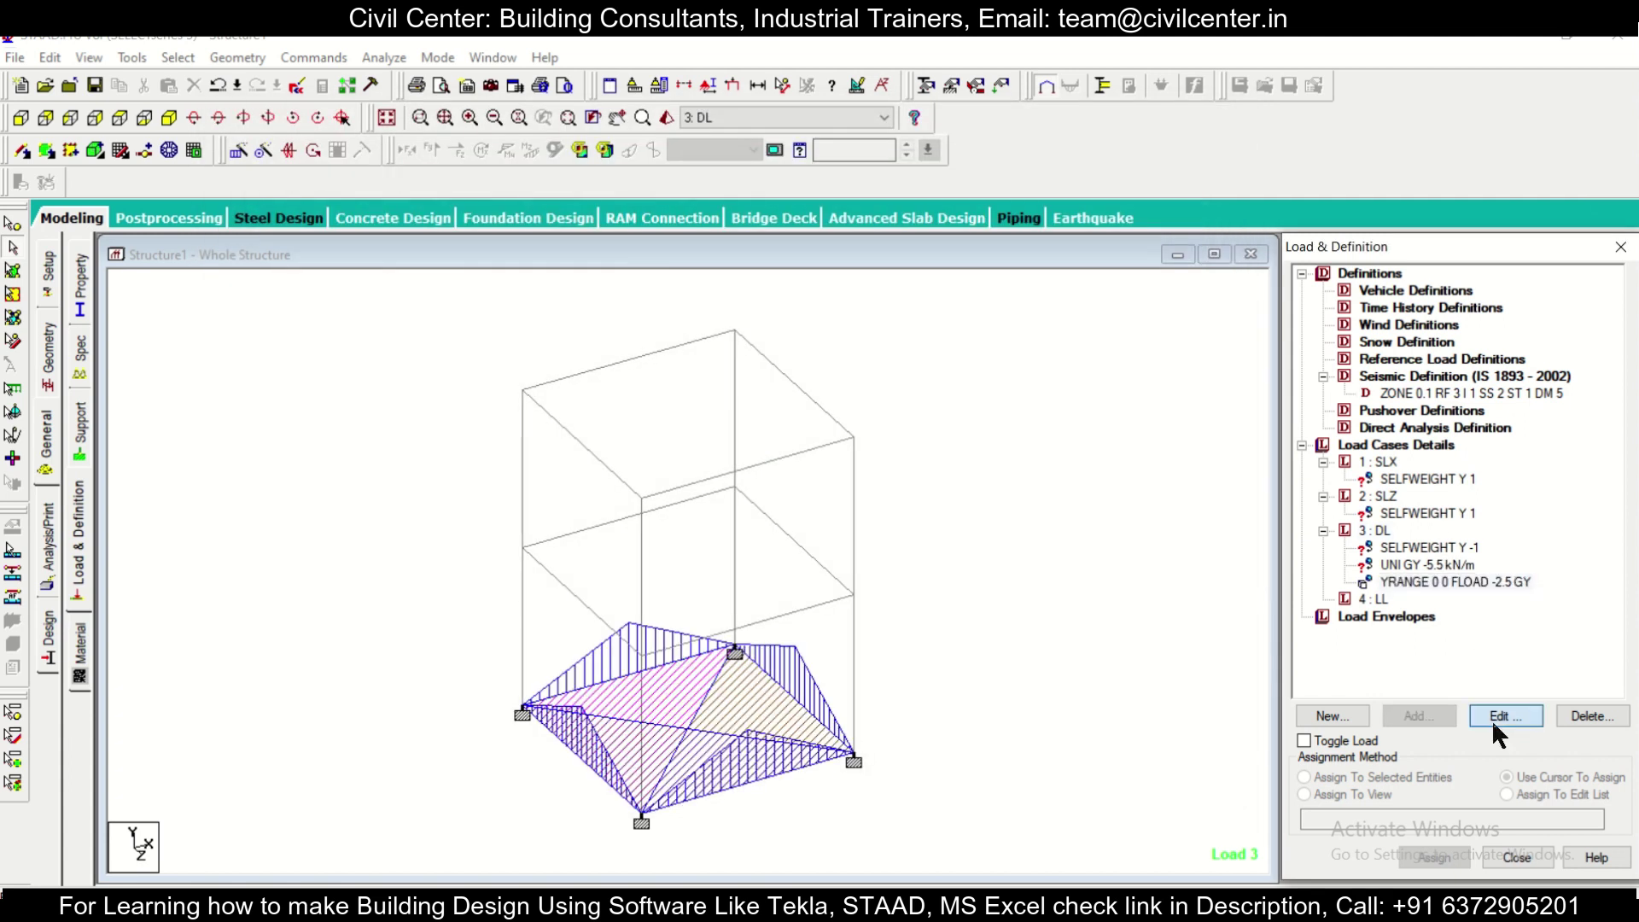
pyautogui.moveTo(853, 229); pyautogui.dragTo(409, 212)
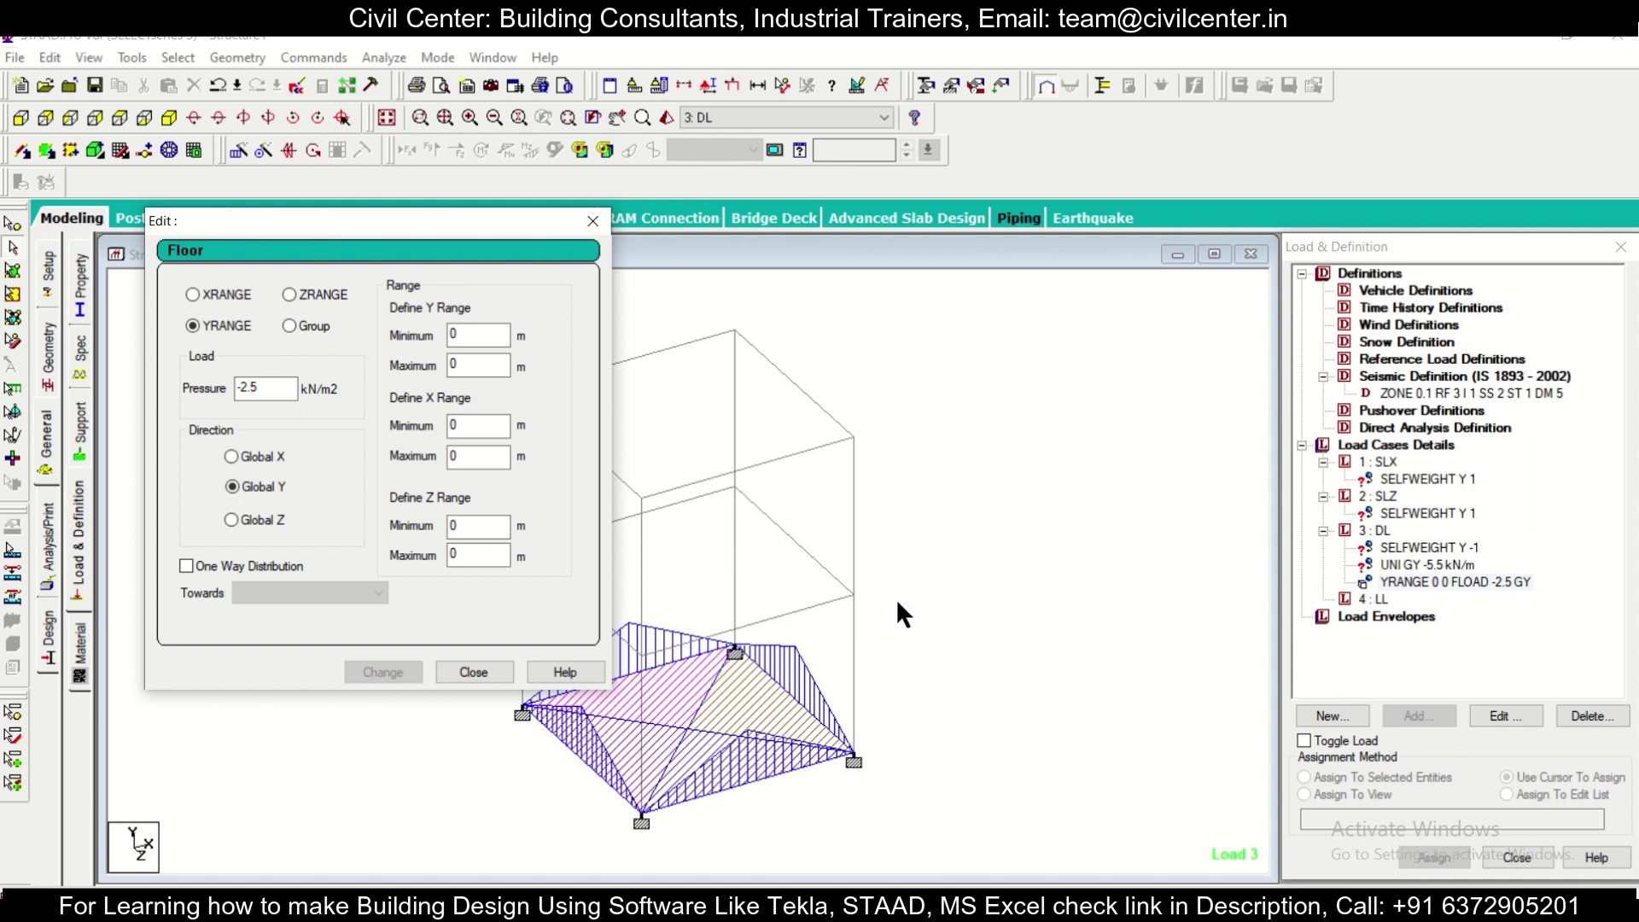
pyautogui.doubleClick(478, 335)
pyautogui.write('2')
pyautogui.doubleClick(482, 367)
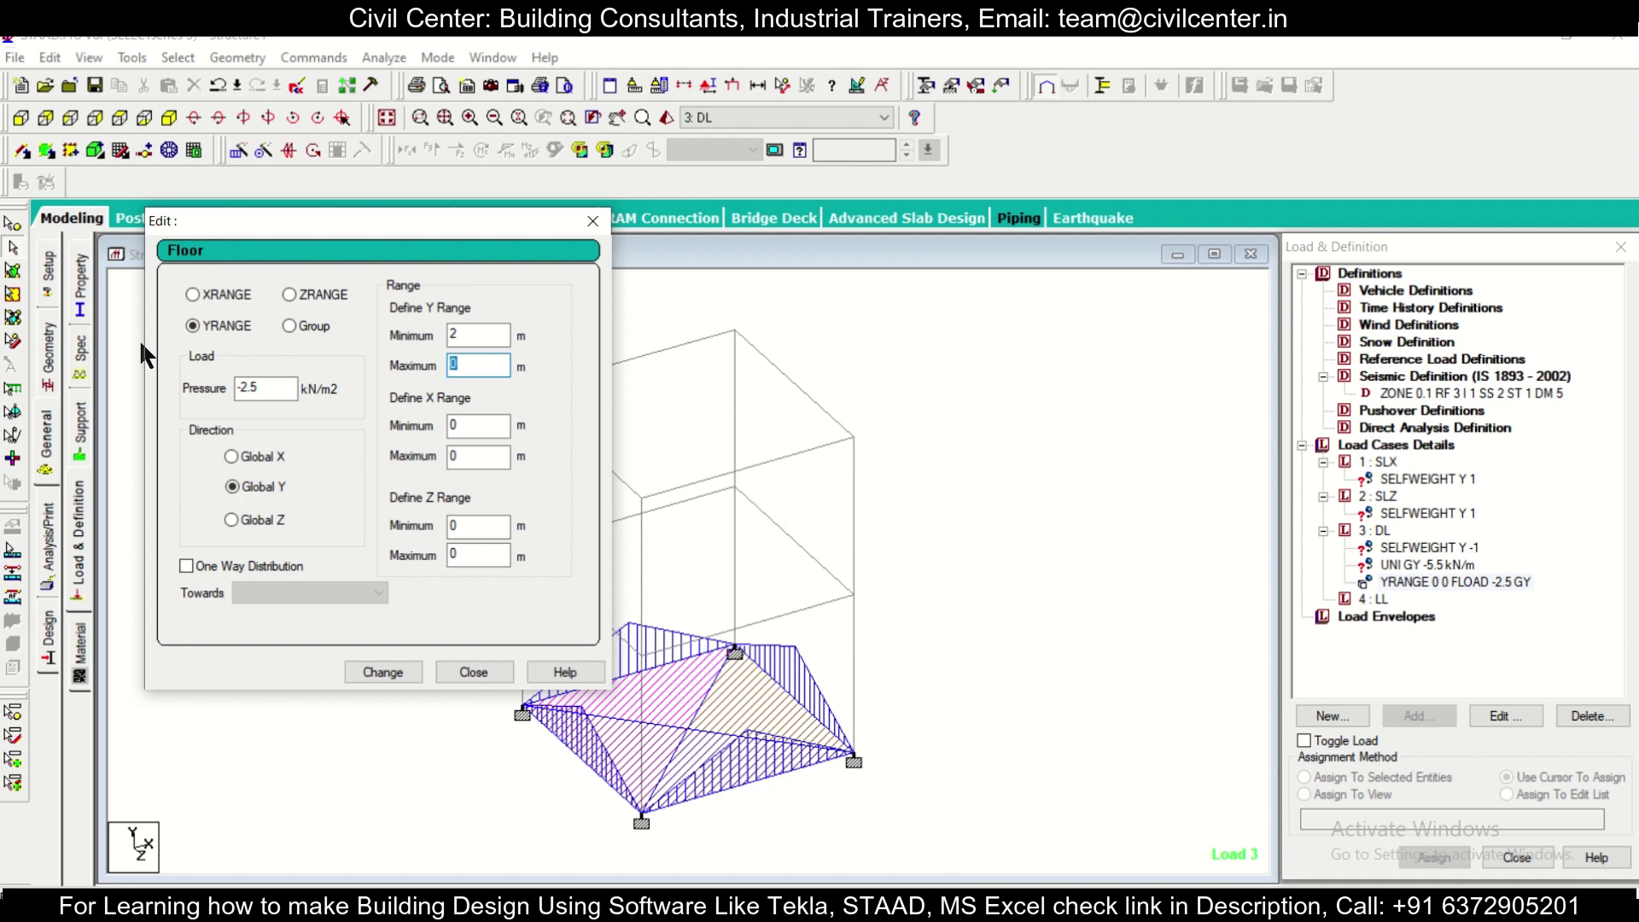
pyautogui.write('7')
# Set both the X and Z ranges of the floor load to -1 m minimum and 5 m maximum, and apply the changes.
pyautogui.click(476, 427)
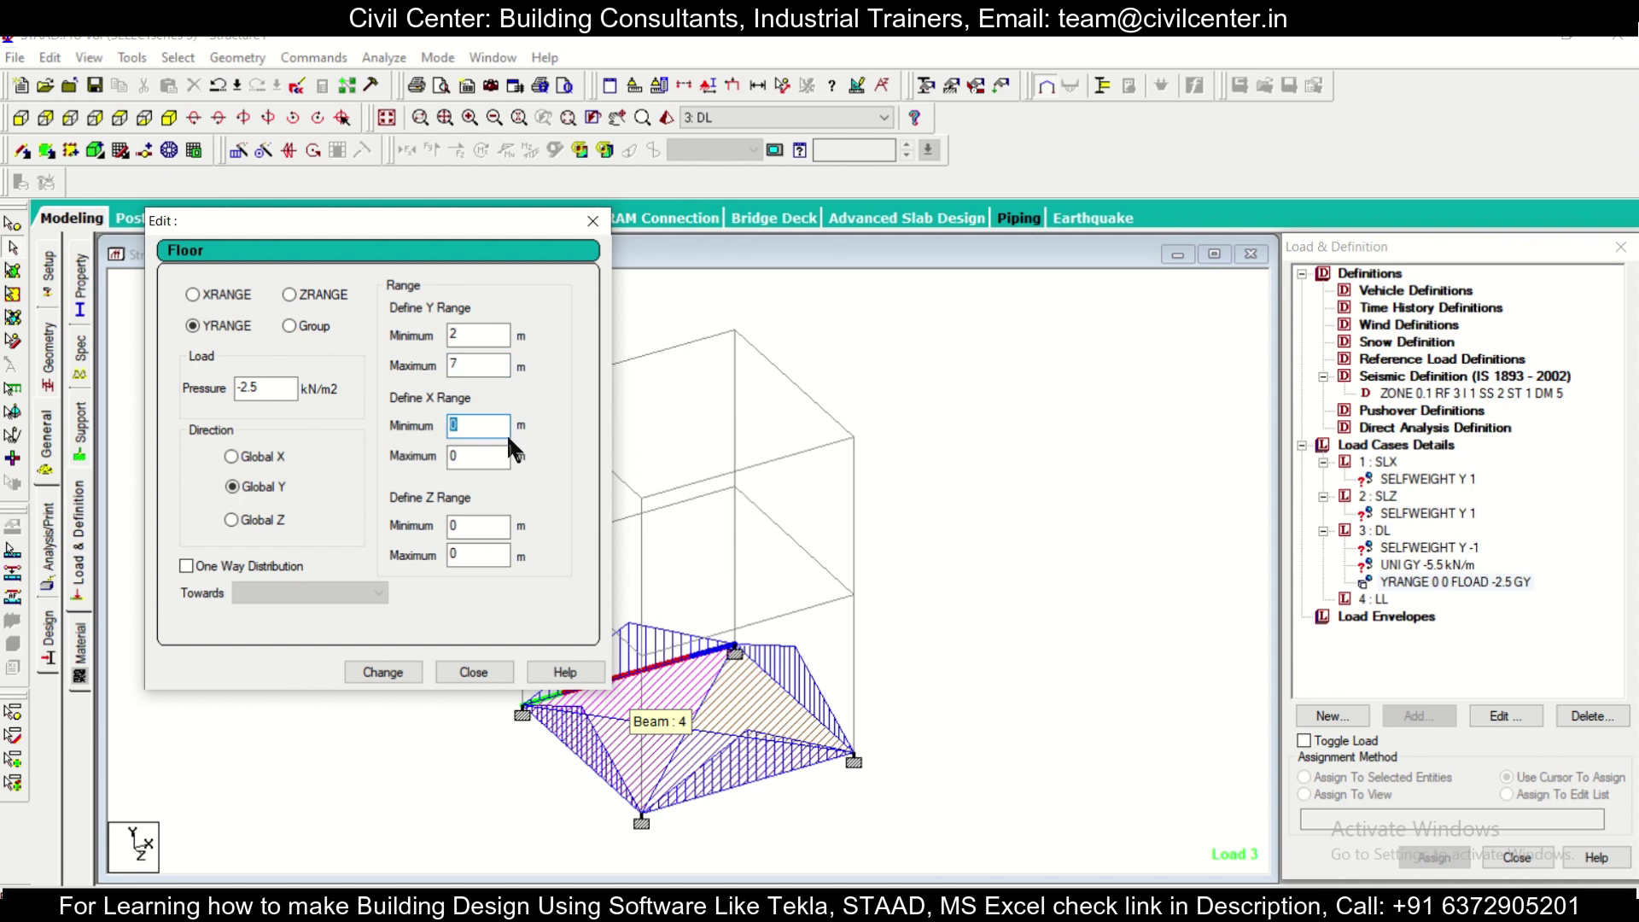
pyautogui.write('-1')
pyautogui.press('Tab')
pyautogui.write('5')
pyautogui.press('Tab')
pyautogui.write('-1')
pyautogui.press('Tab')
pyautogui.write('5')
pyautogui.click(382, 670)
pyautogui.click(455, 664)
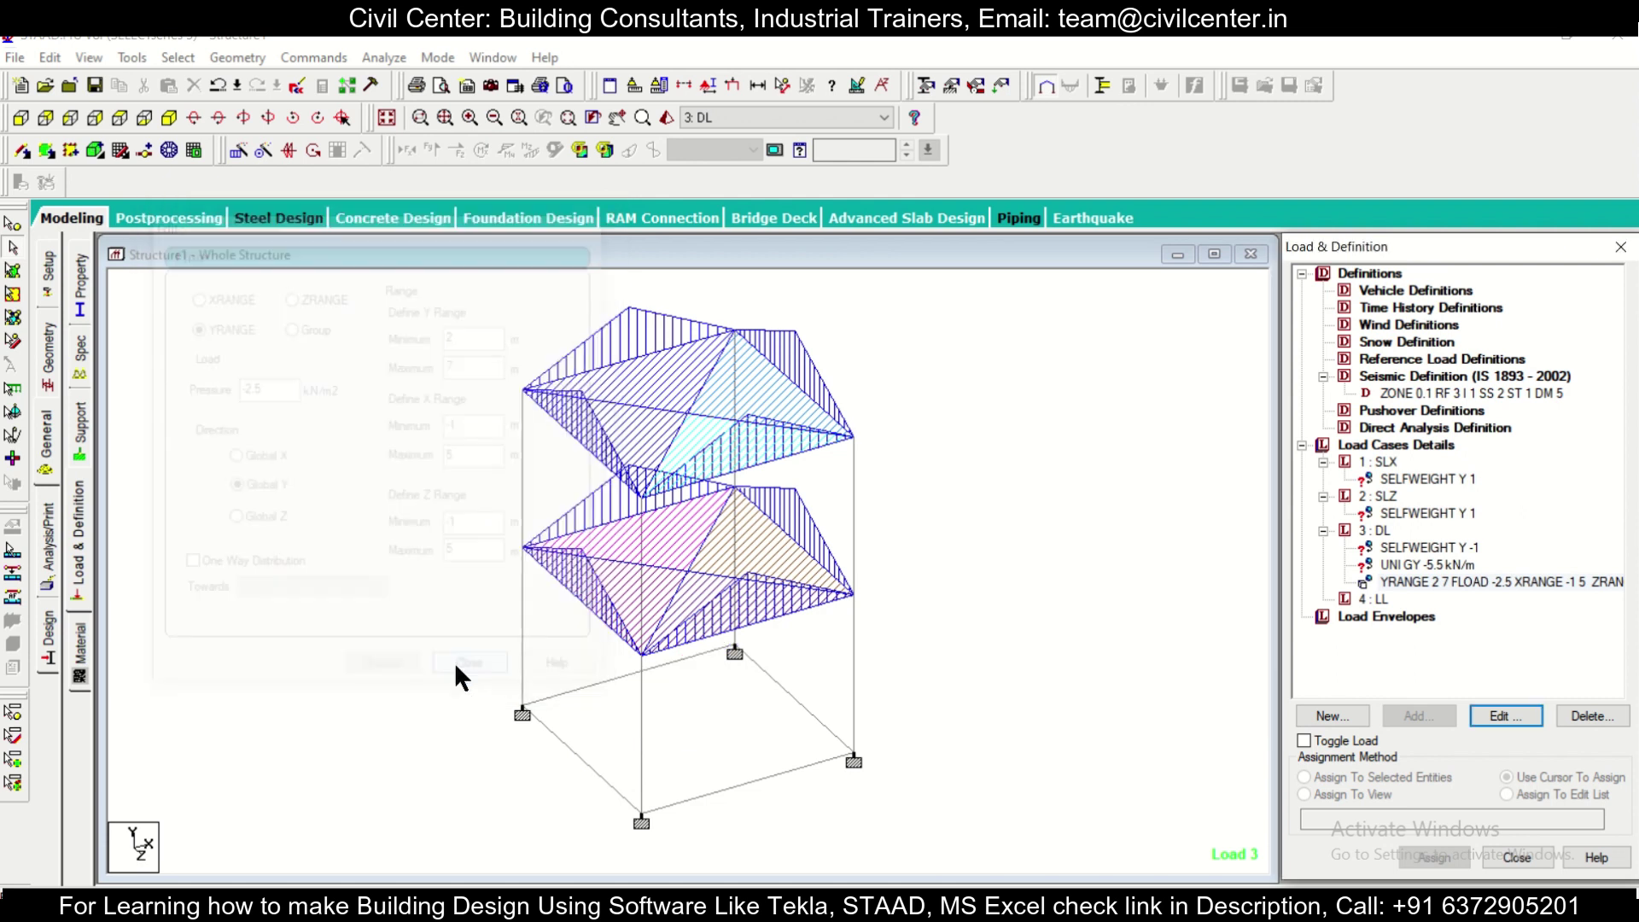
# Assign the -5.5 kN/m uniform load of DL to the horizontal beams at all three levels of the frame.
pyautogui.click(1422, 565)
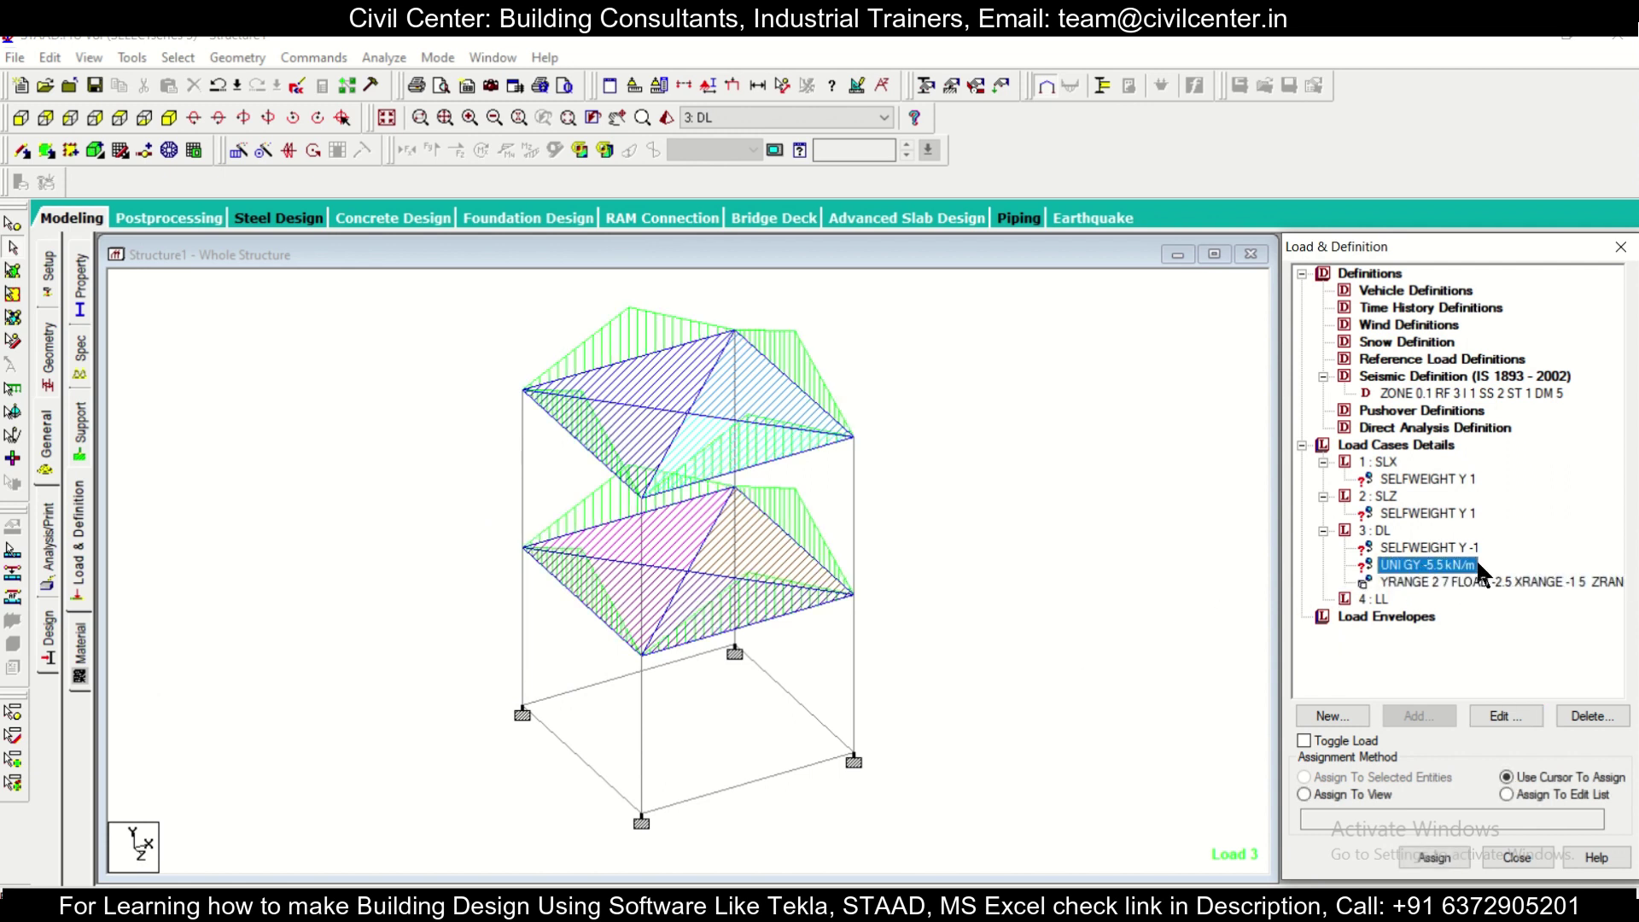
pyautogui.scroll(1, 746, 717)
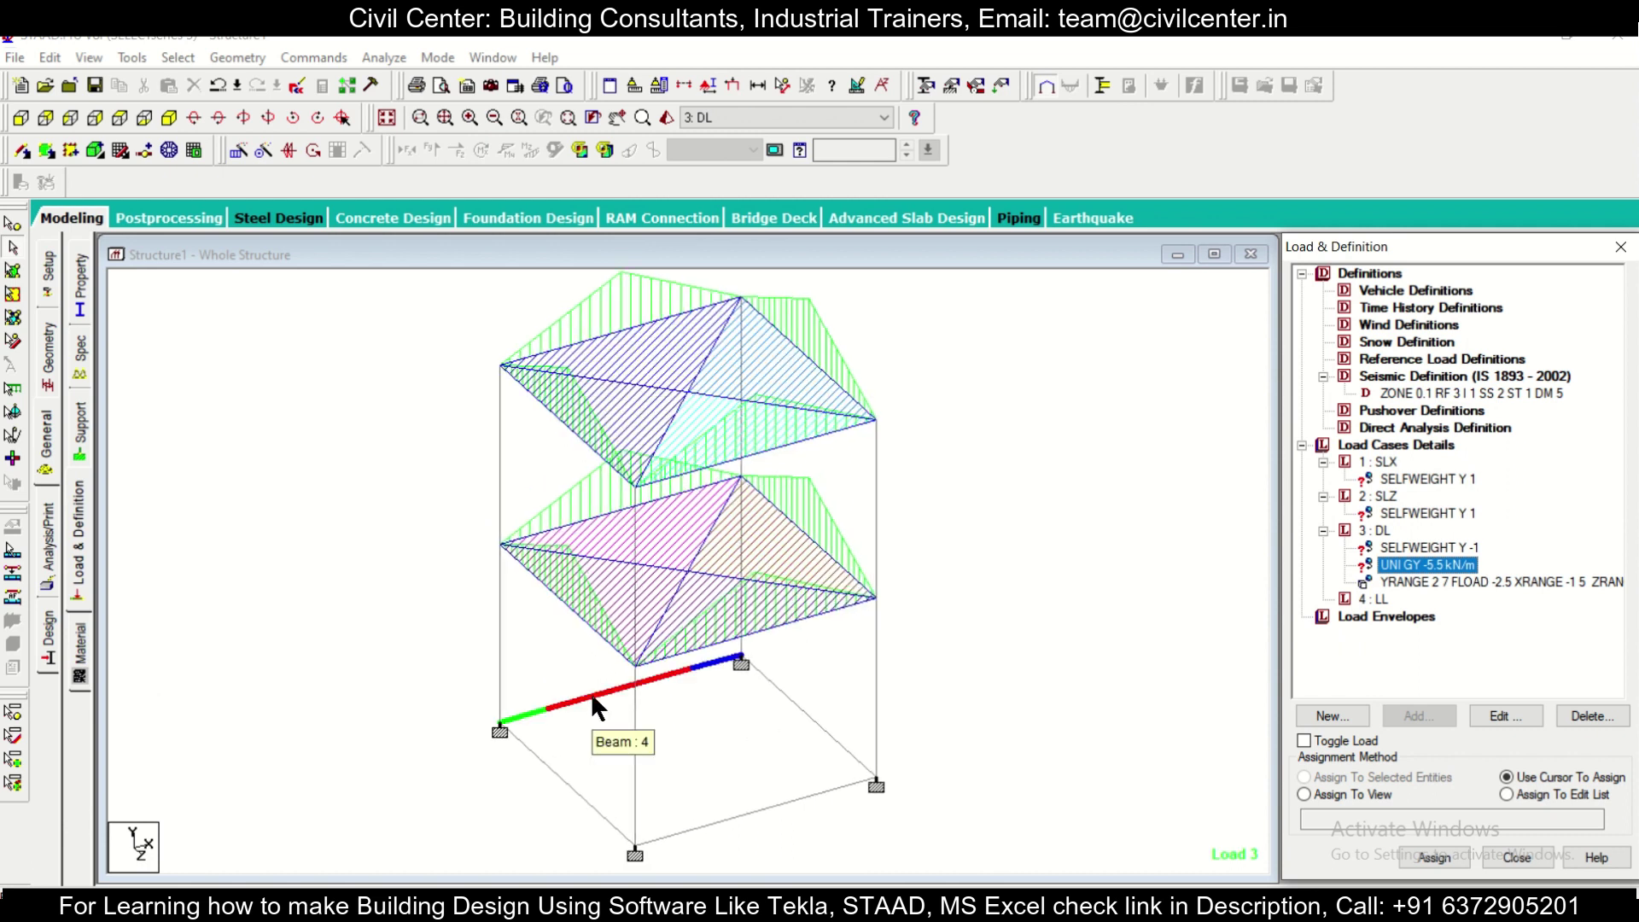
pyautogui.click(19, 120)
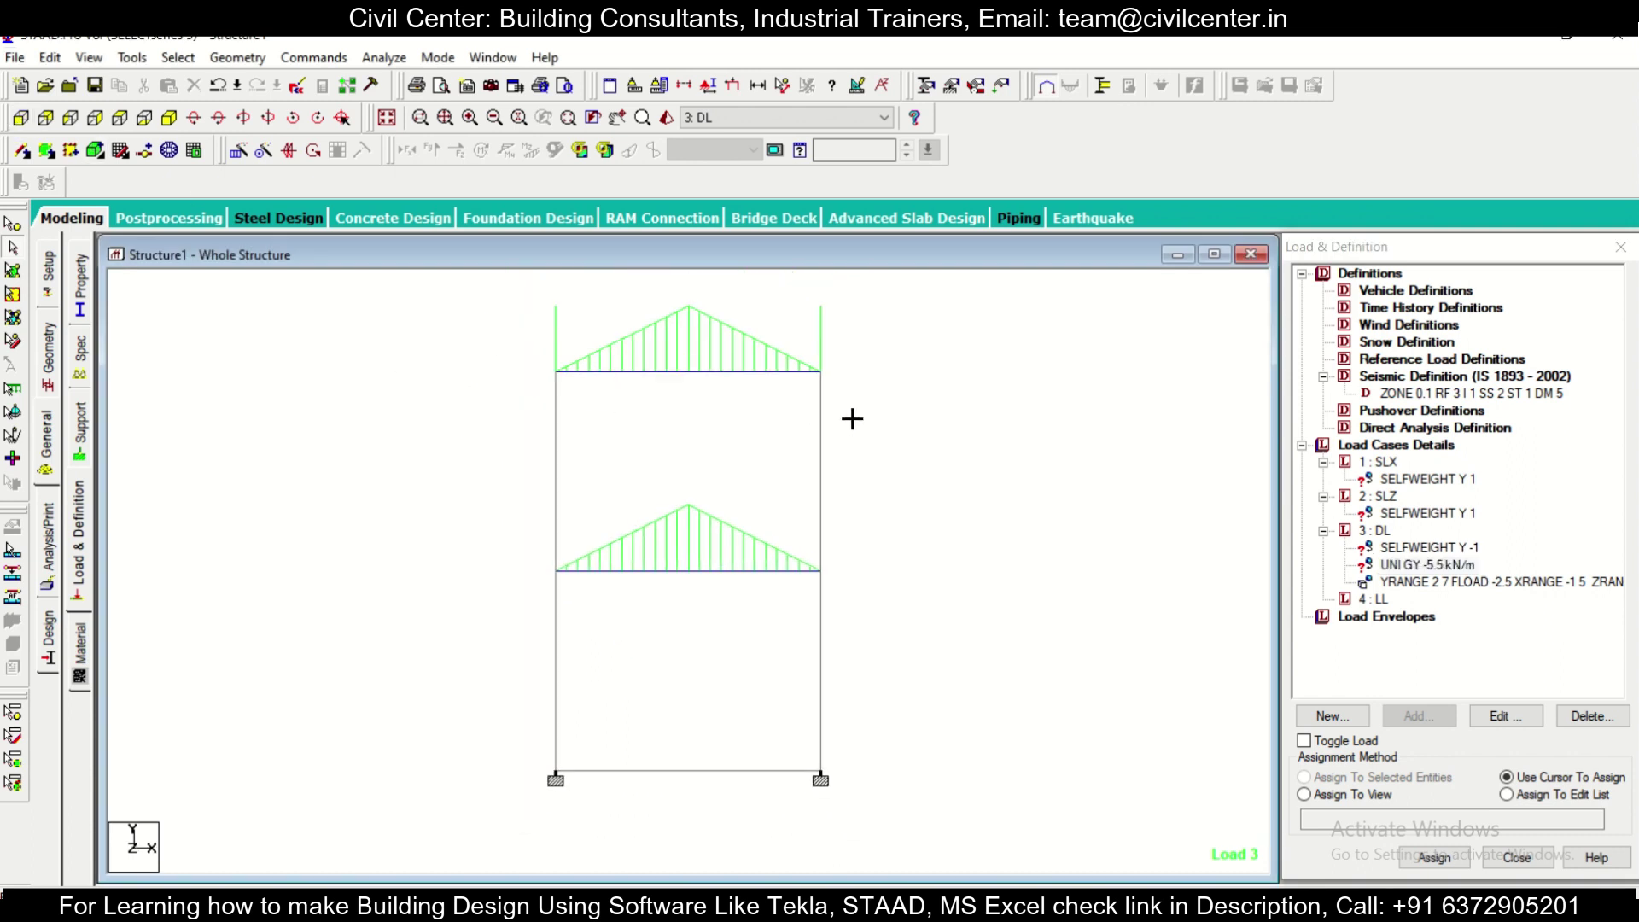
pyautogui.moveTo(852, 419); pyautogui.dragTo(597, 328)
pyautogui.moveTo(501, 556); pyautogui.dragTo(922, 642)
pyautogui.moveTo(531, 744); pyautogui.dragTo(862, 801)
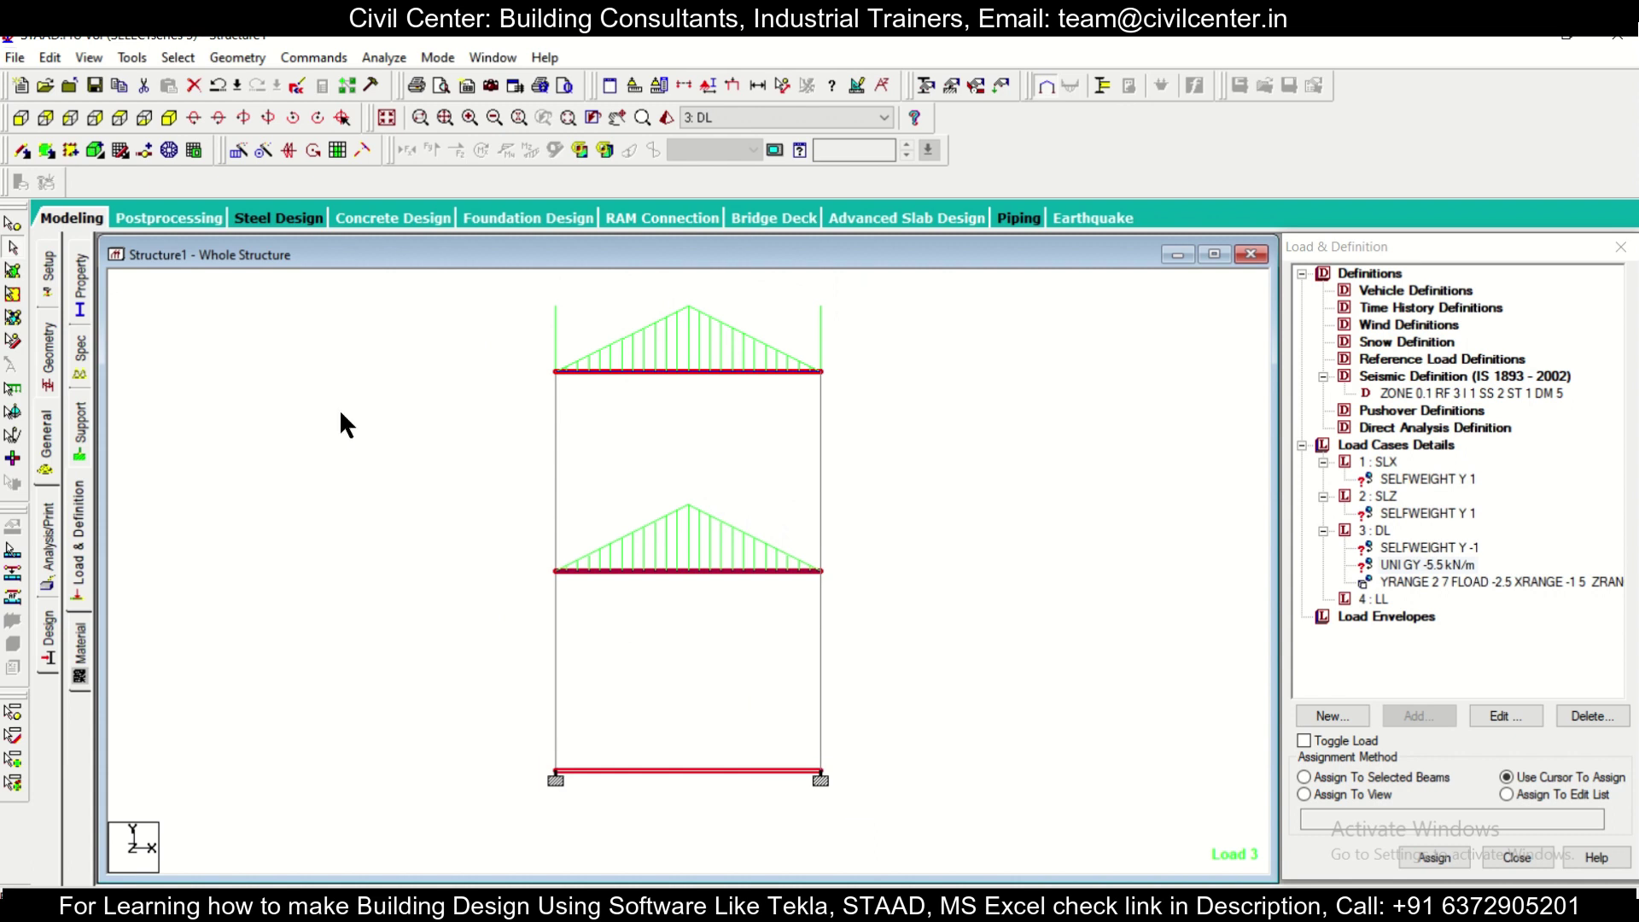
pyautogui.click(169, 122)
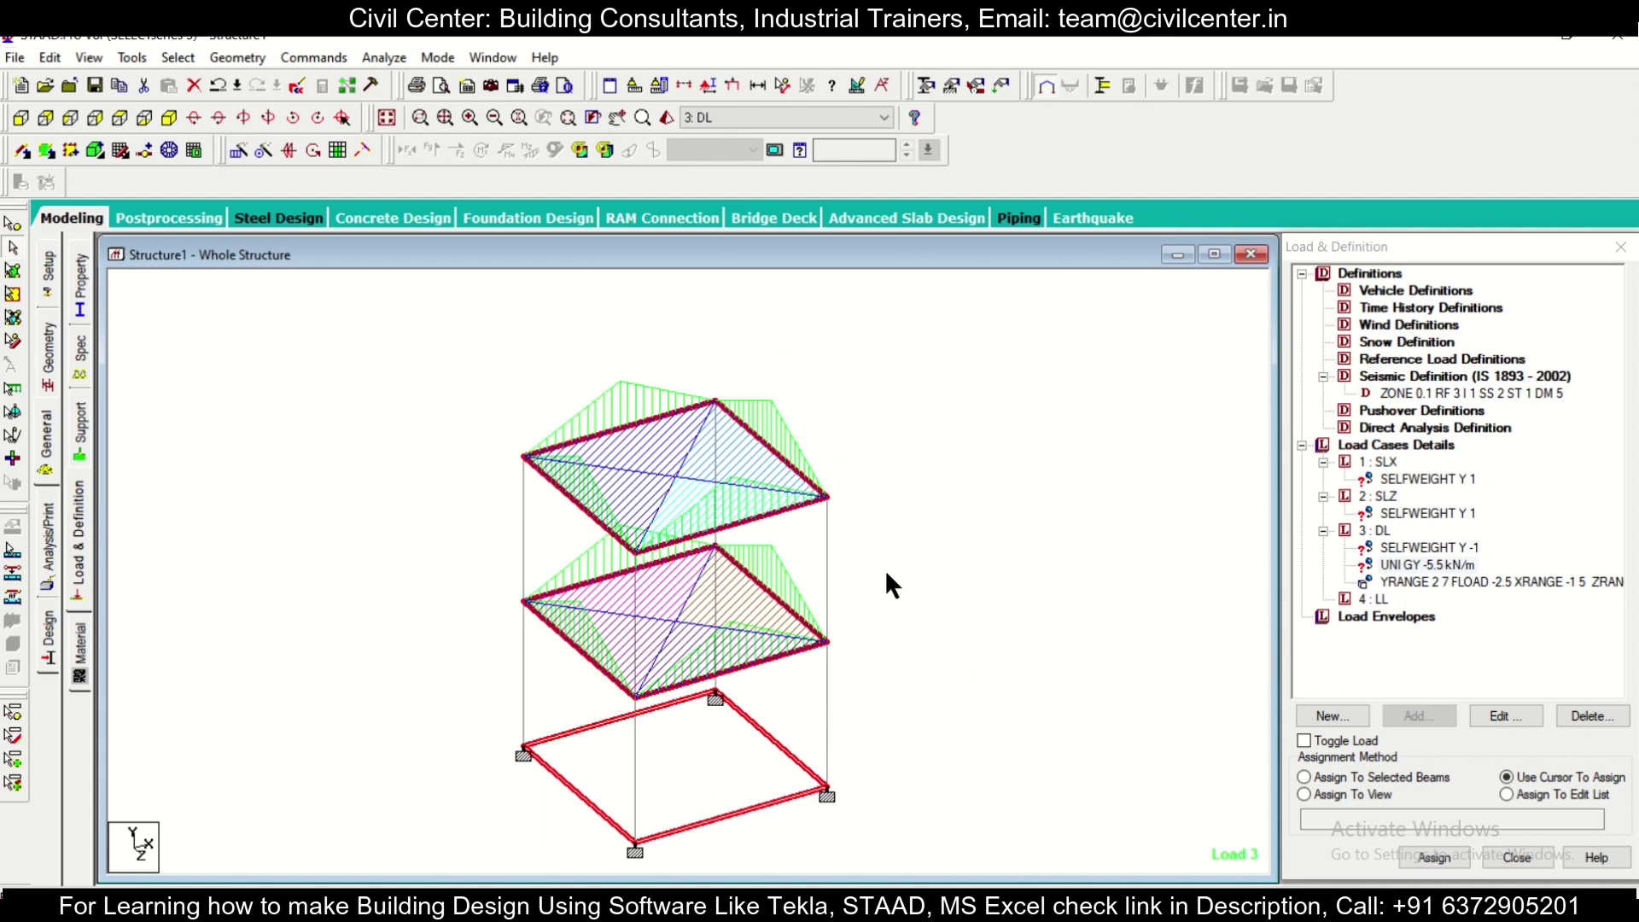
pyautogui.moveTo(907, 713); pyautogui.dragTo(999, 658, button='middle')
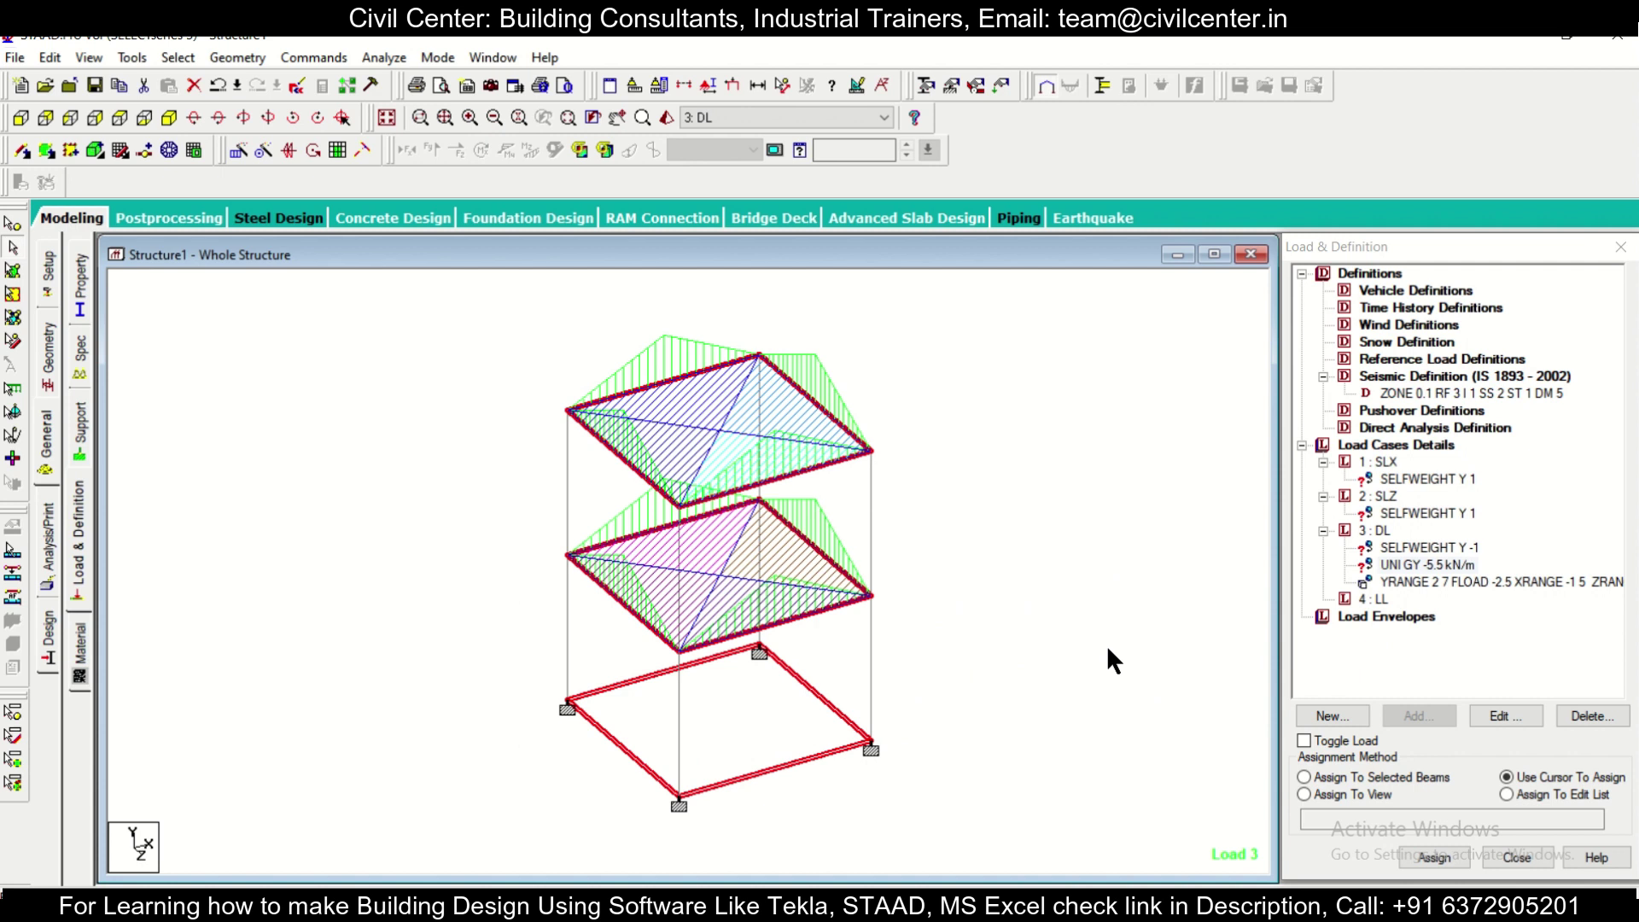
pyautogui.click(1378, 776)
pyautogui.click(1413, 852)
pyautogui.click(1492, 615)
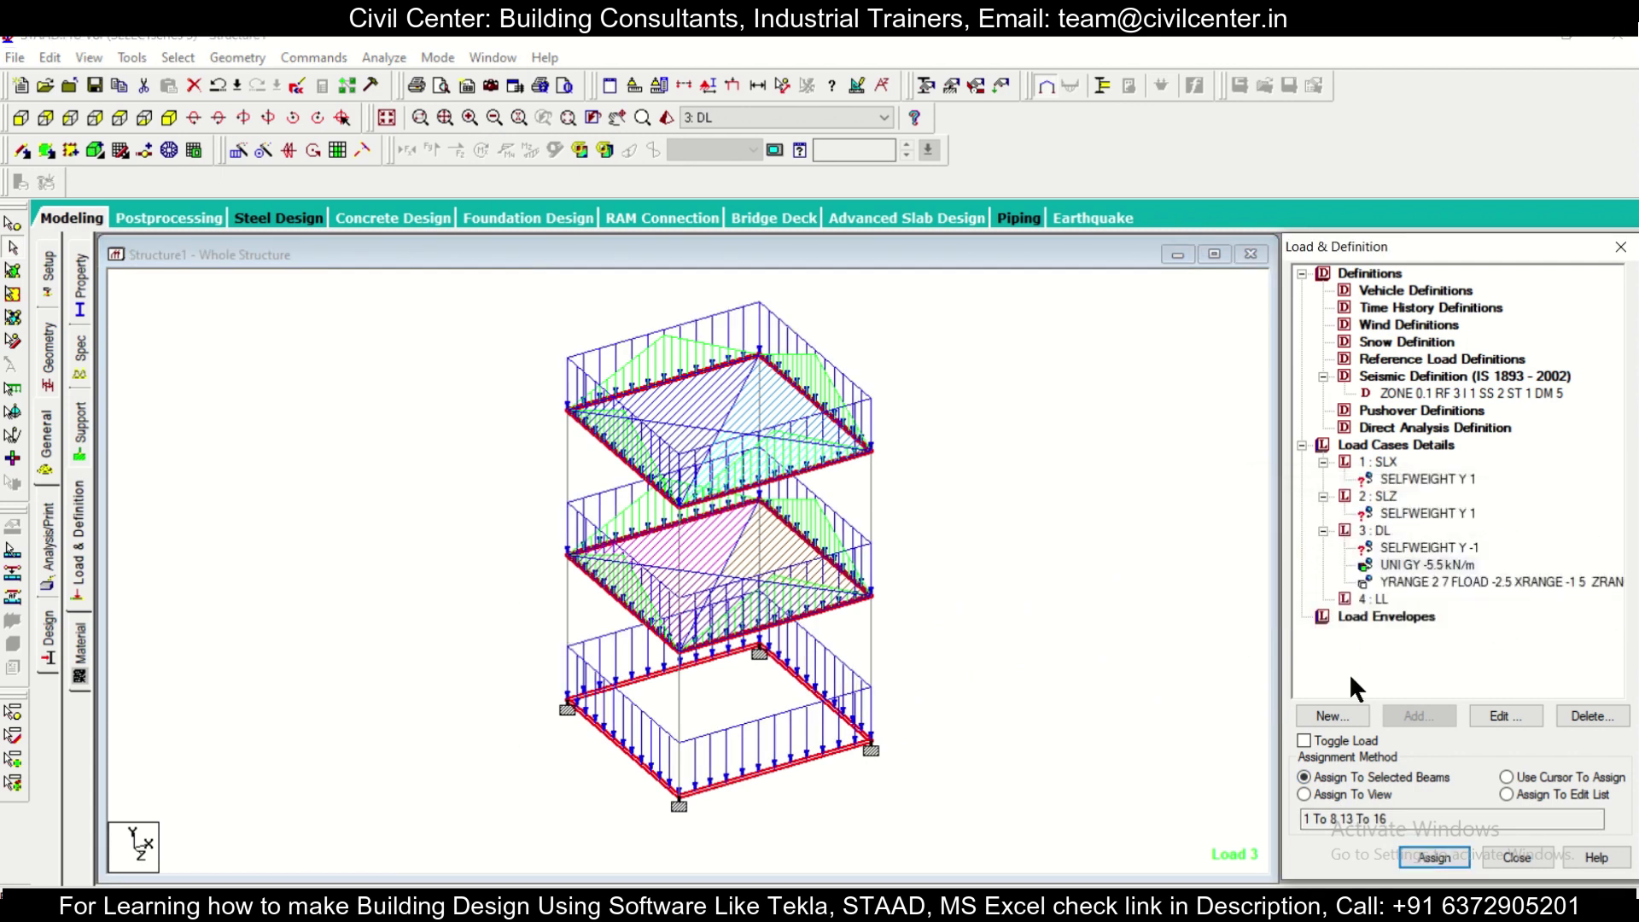
# Assign DL's selfweight load to the whole structure using Assign To View.
pyautogui.click(1419, 548)
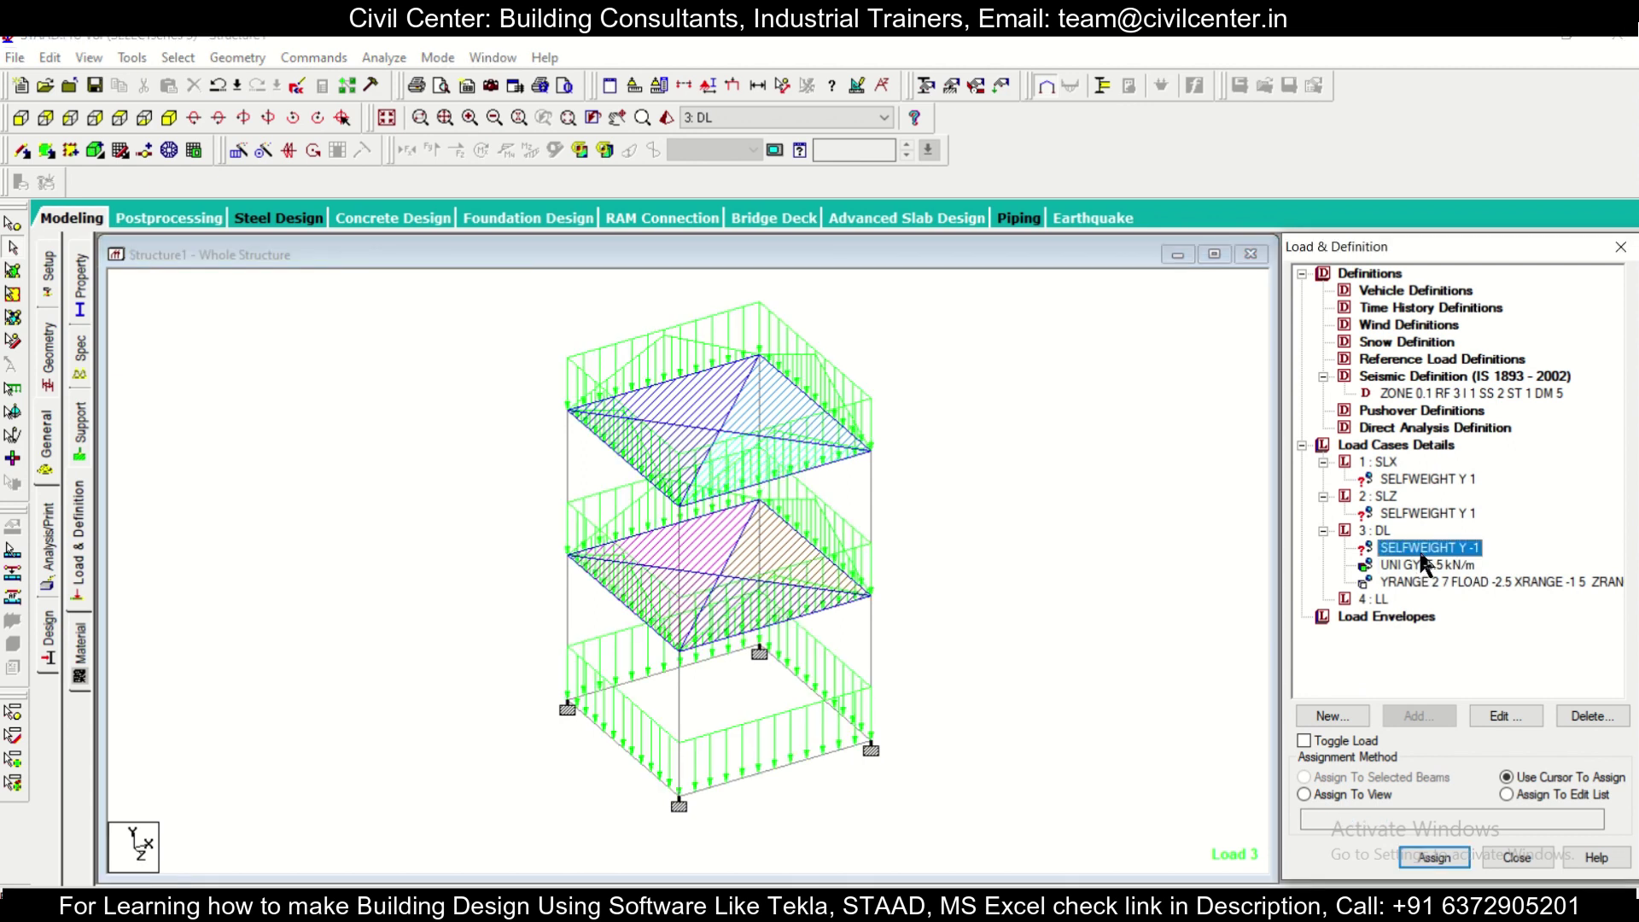
pyautogui.click(1376, 794)
pyautogui.click(1425, 857)
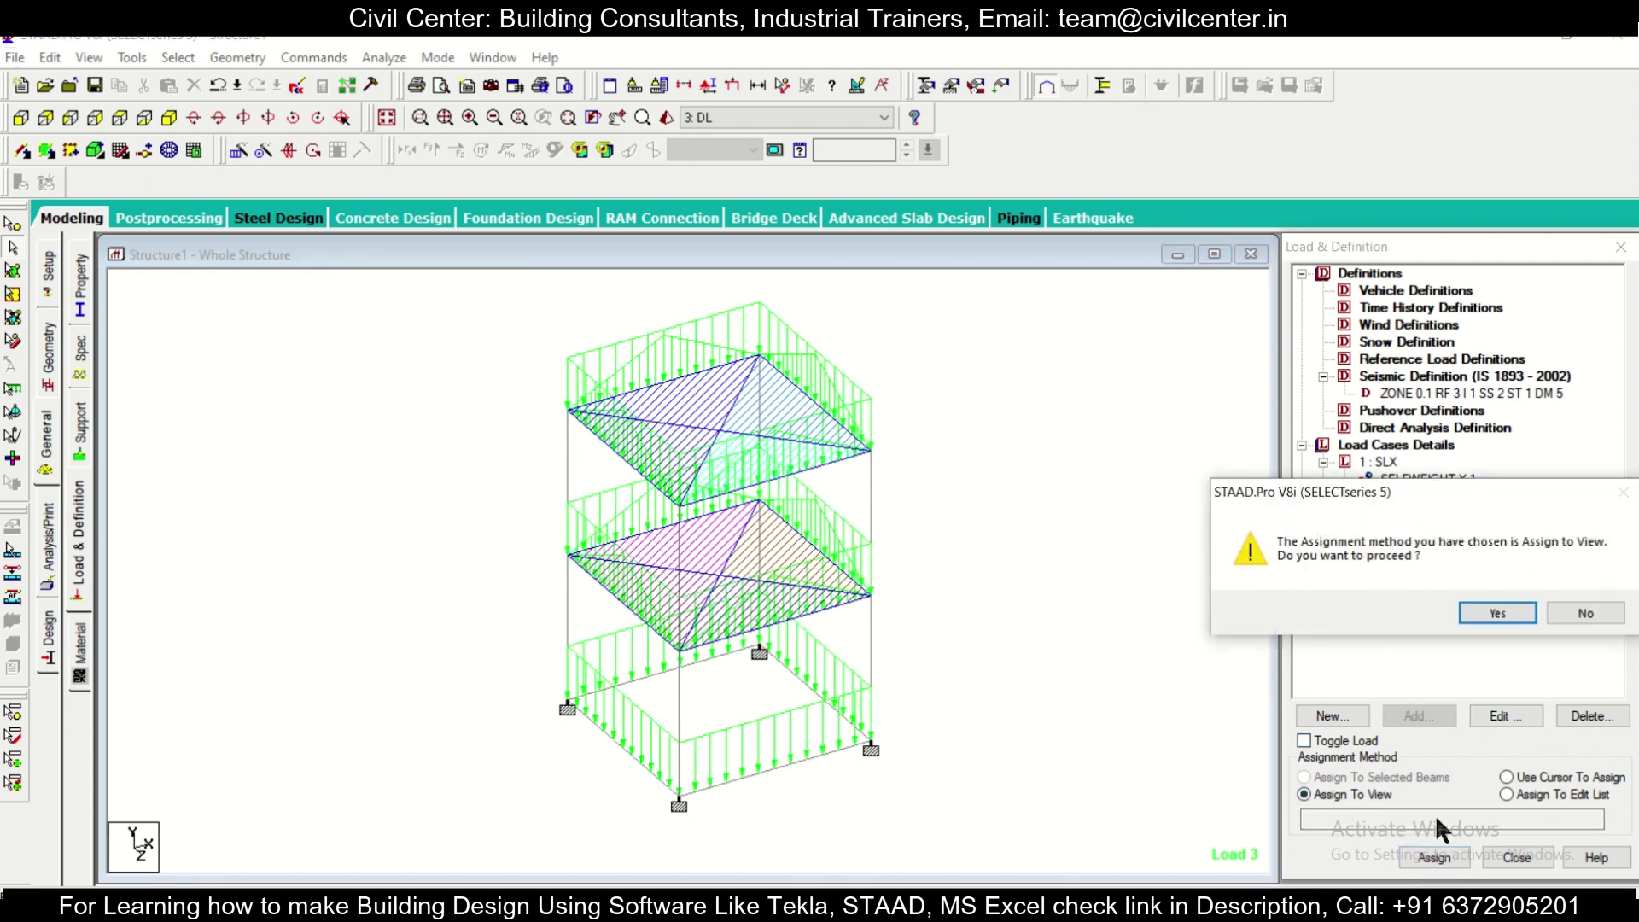
pyautogui.click(1509, 616)
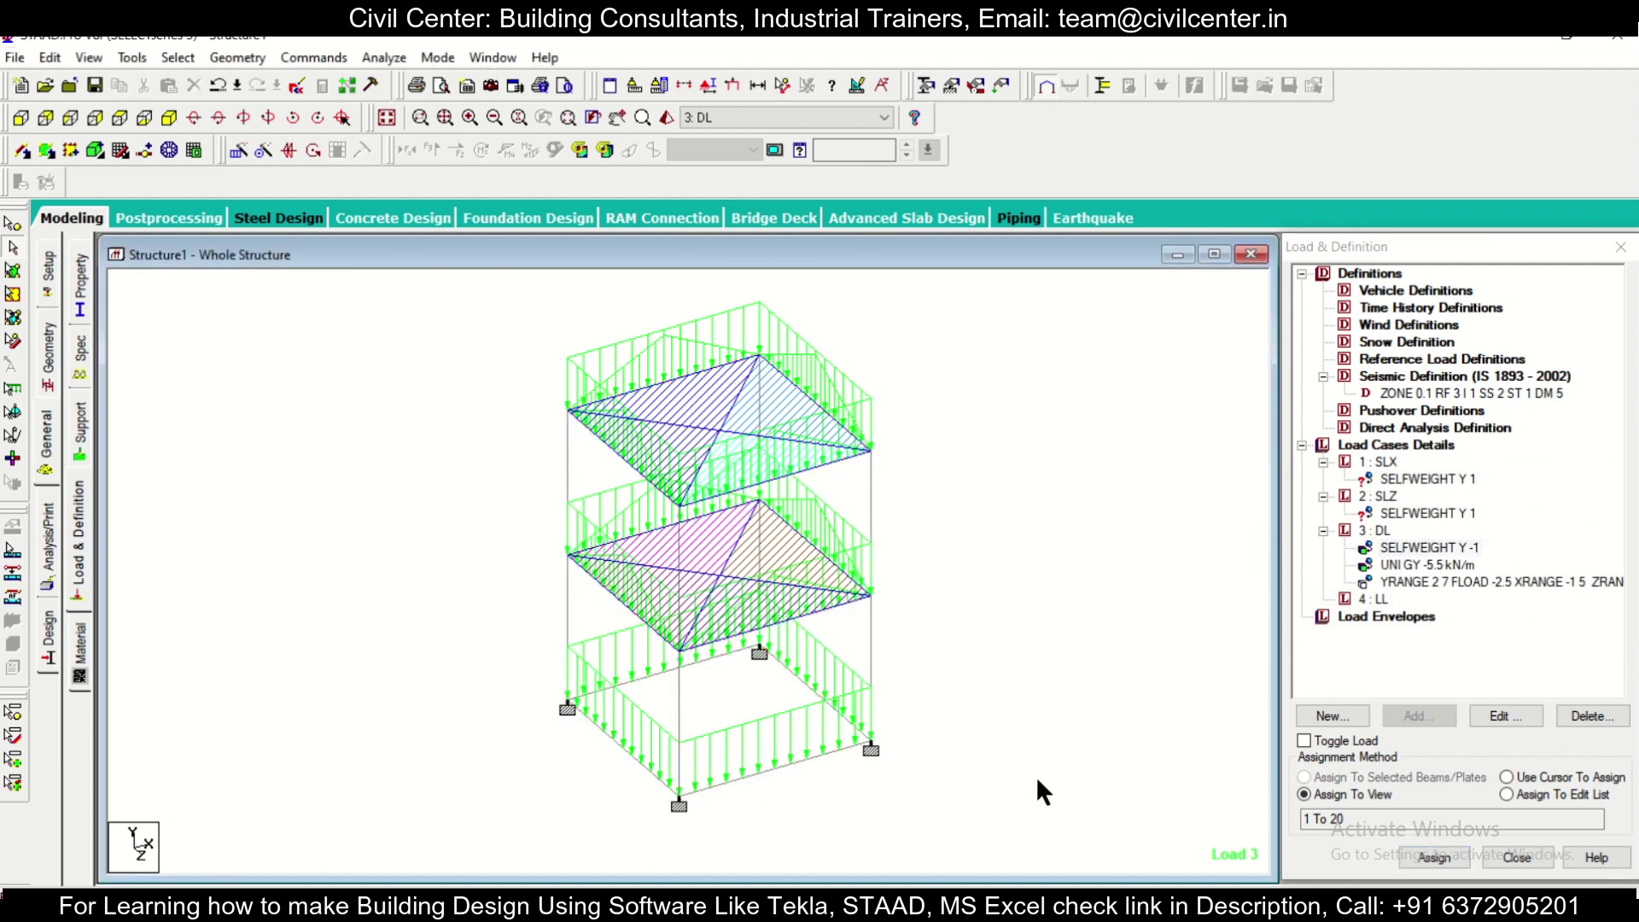
# Assign the SELFWEIGHT Y 1 loads of SLX and SLZ to the whole structure using Assign To View.
pyautogui.click(1413, 478)
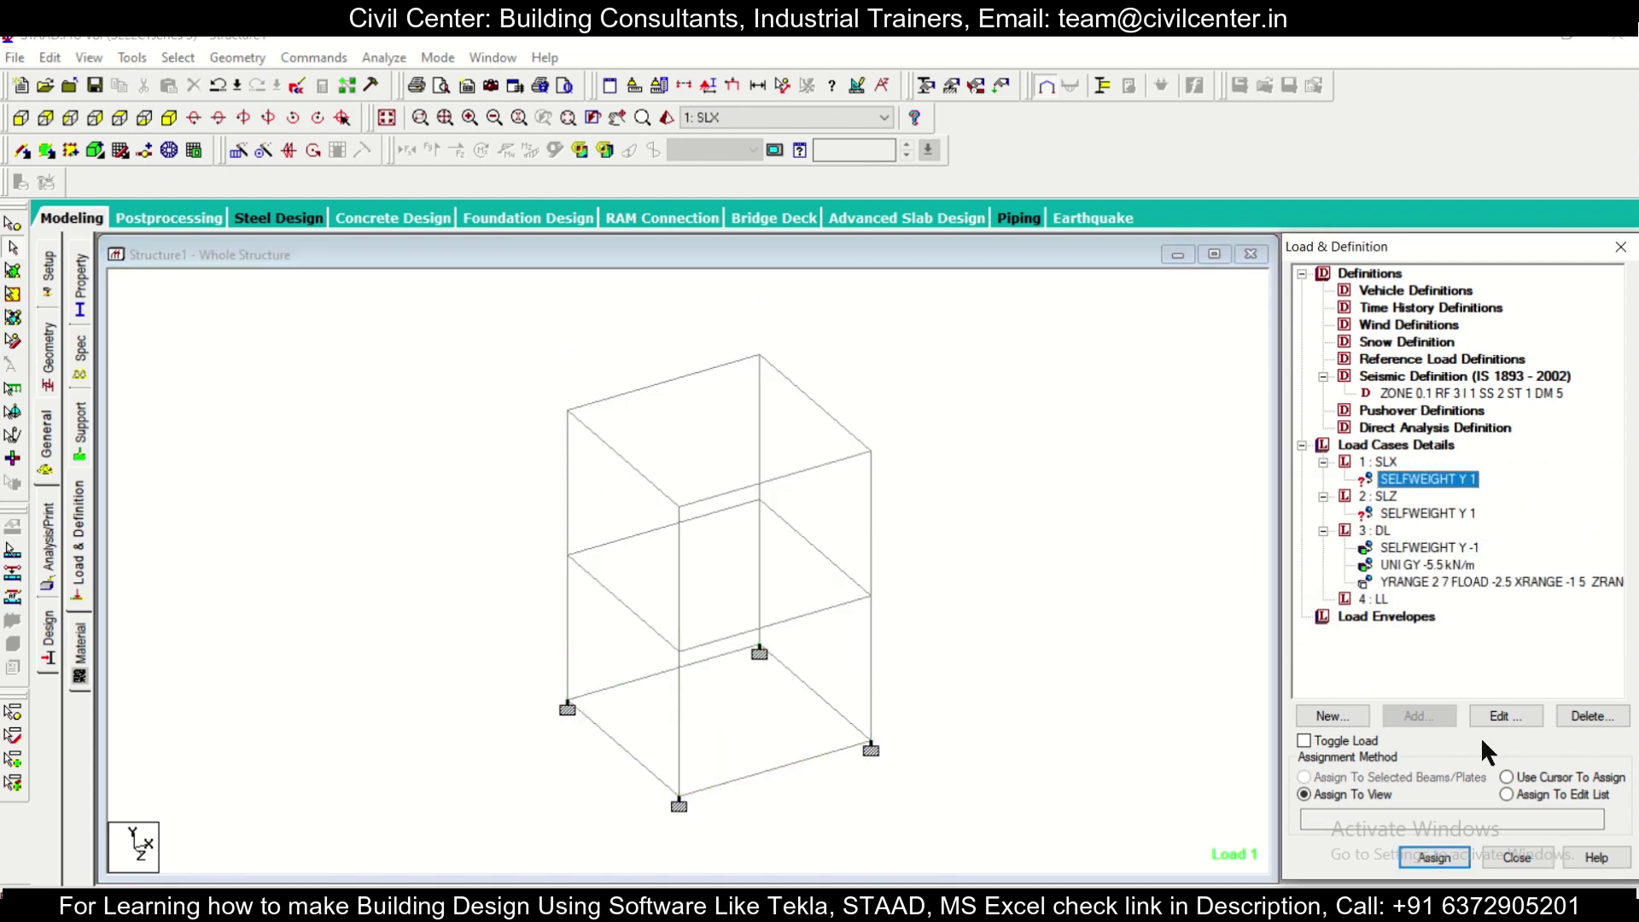
pyautogui.click(1425, 859)
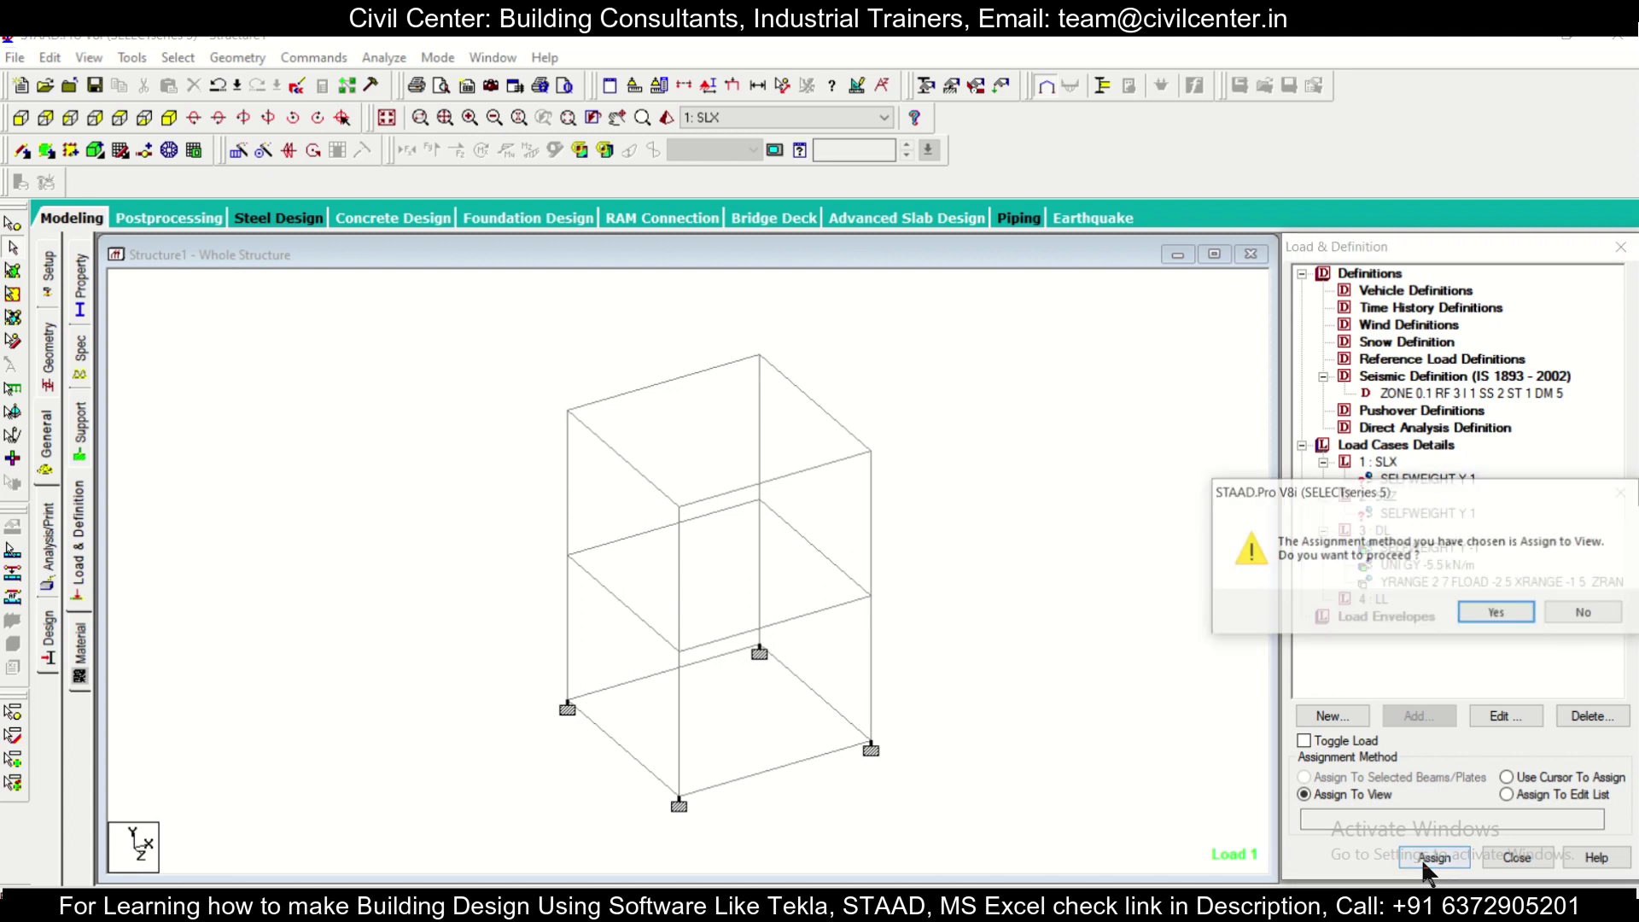
pyautogui.click(1516, 607)
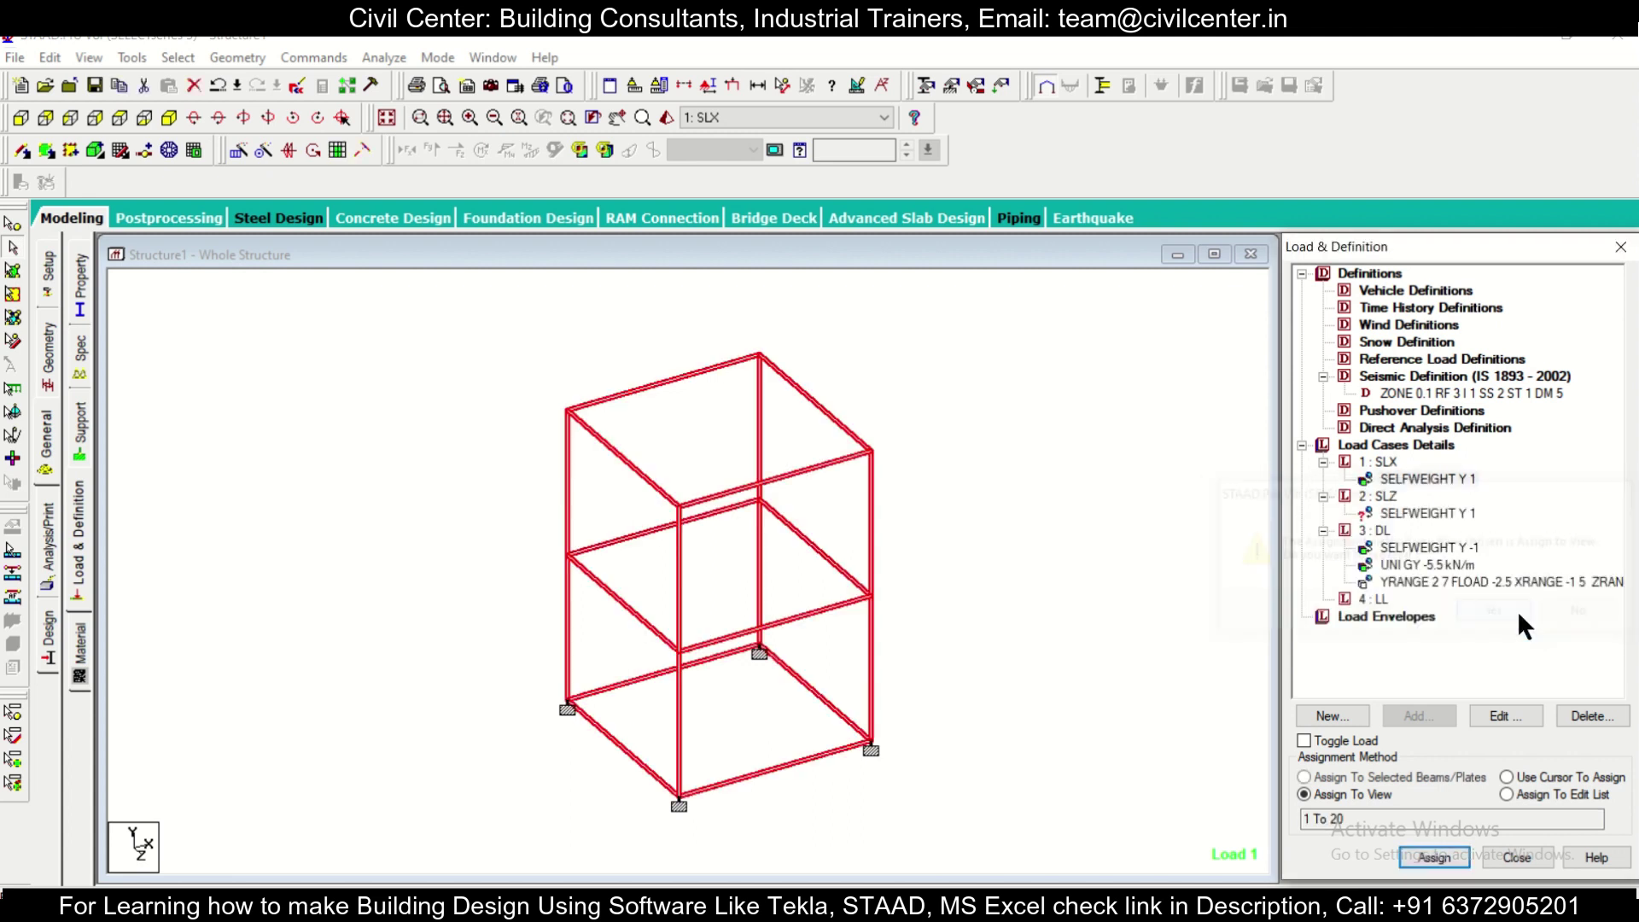
pyautogui.click(1441, 513)
pyautogui.click(1434, 857)
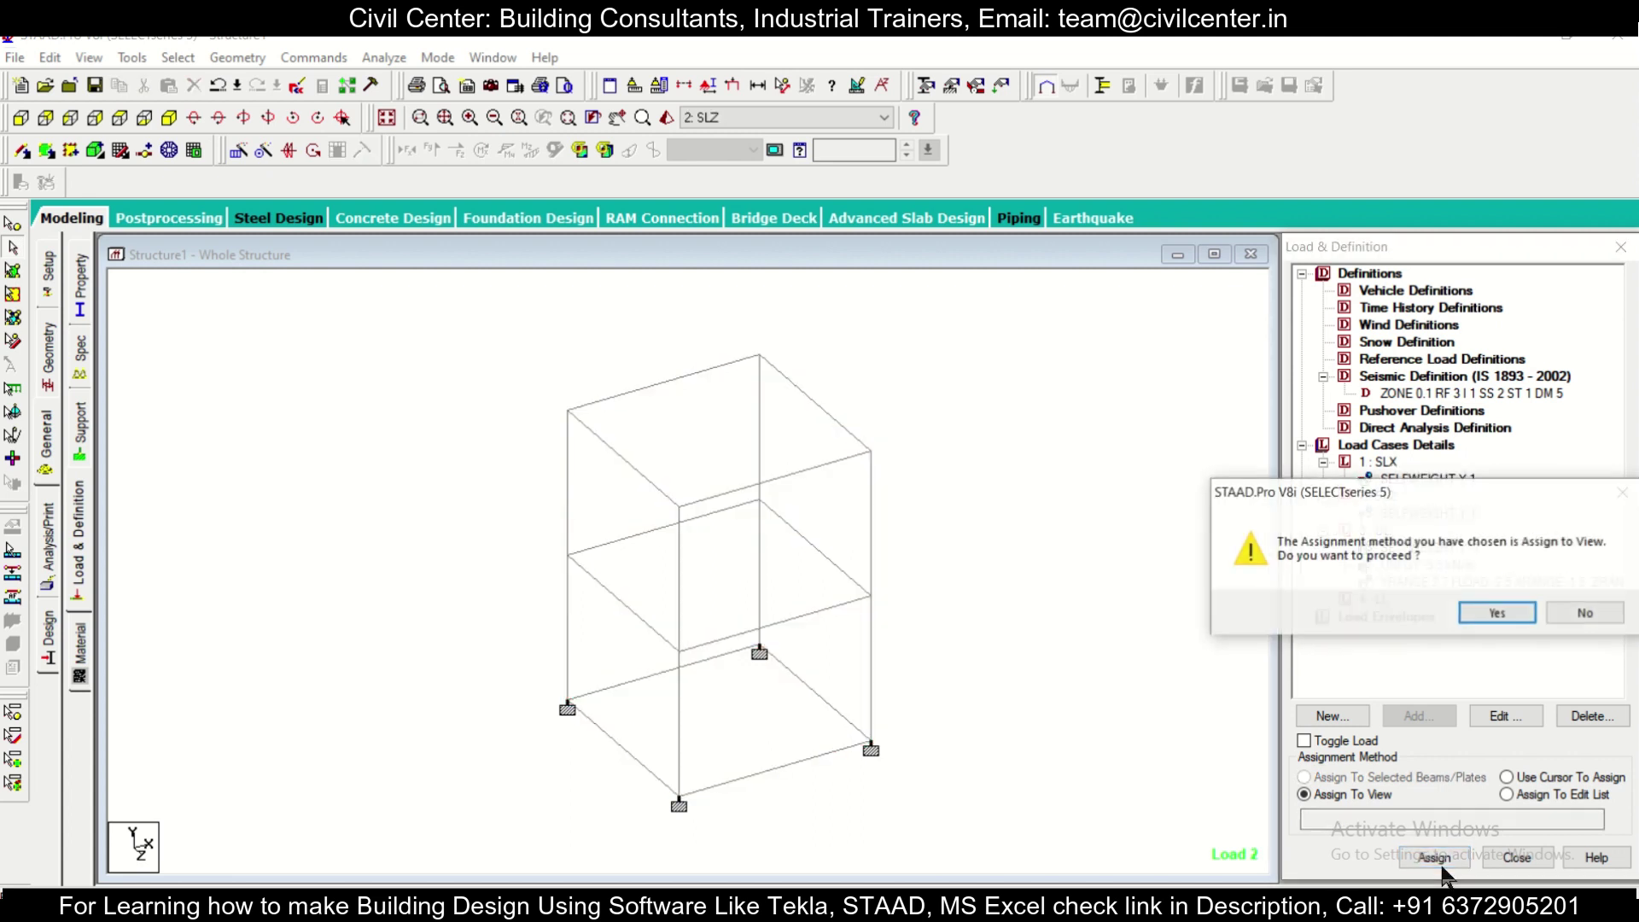
pyautogui.click(1498, 613)
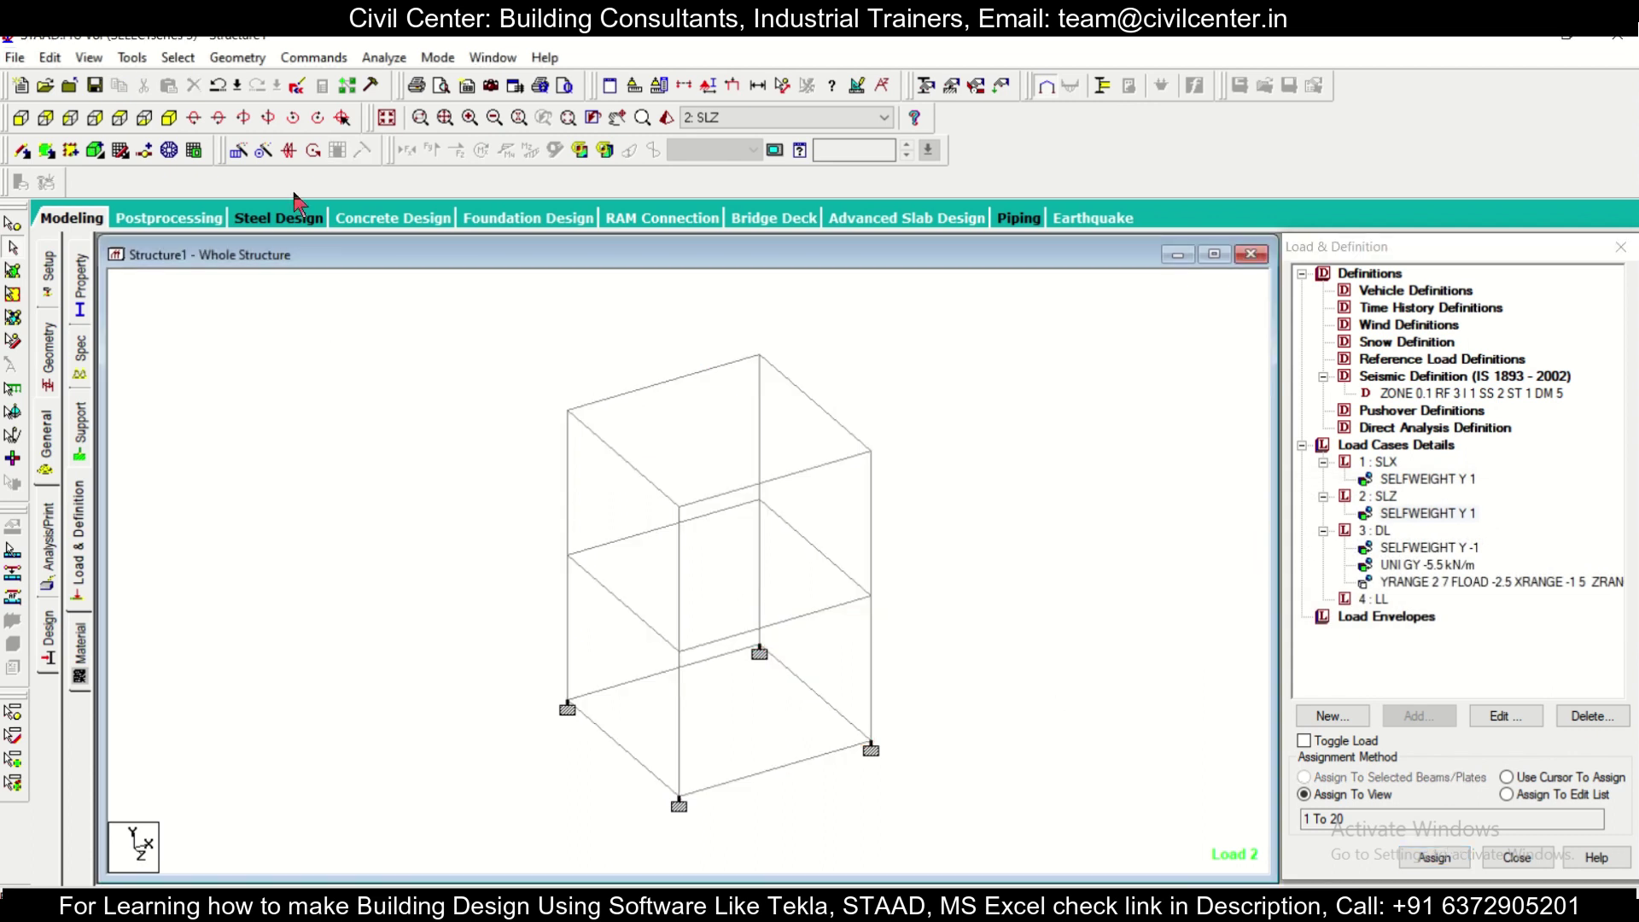
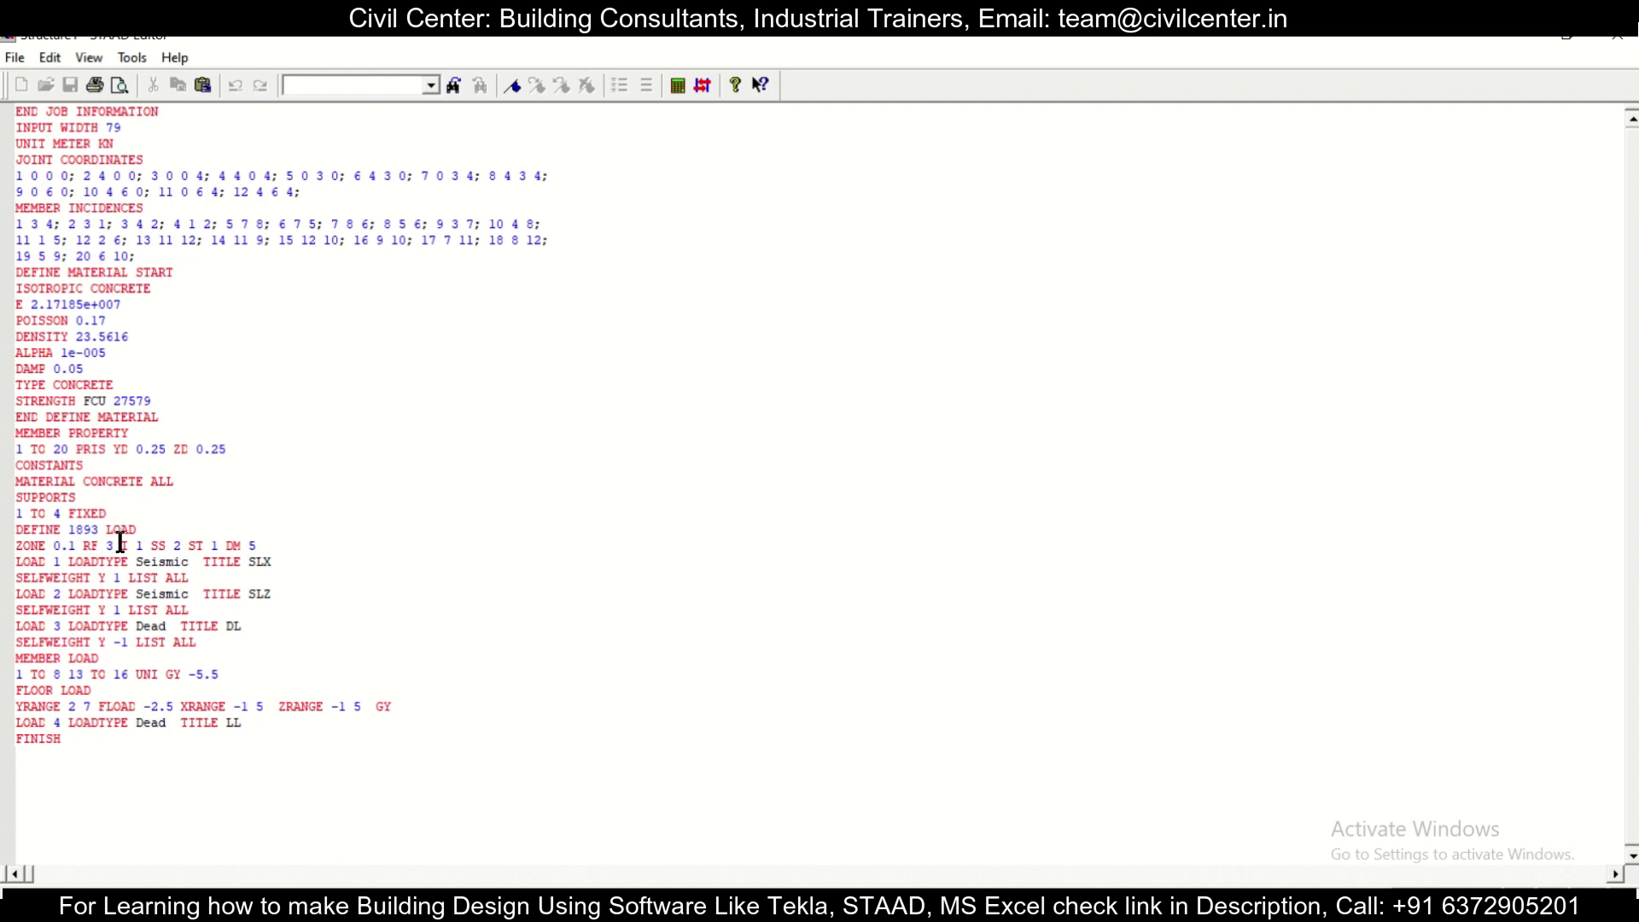
# In the STAAD Editor input file, insert two blank lines below the ZONE line of the 1893 load definition.
pyautogui.scroll(-1, 119, 534)
pyautogui.click(267, 494)
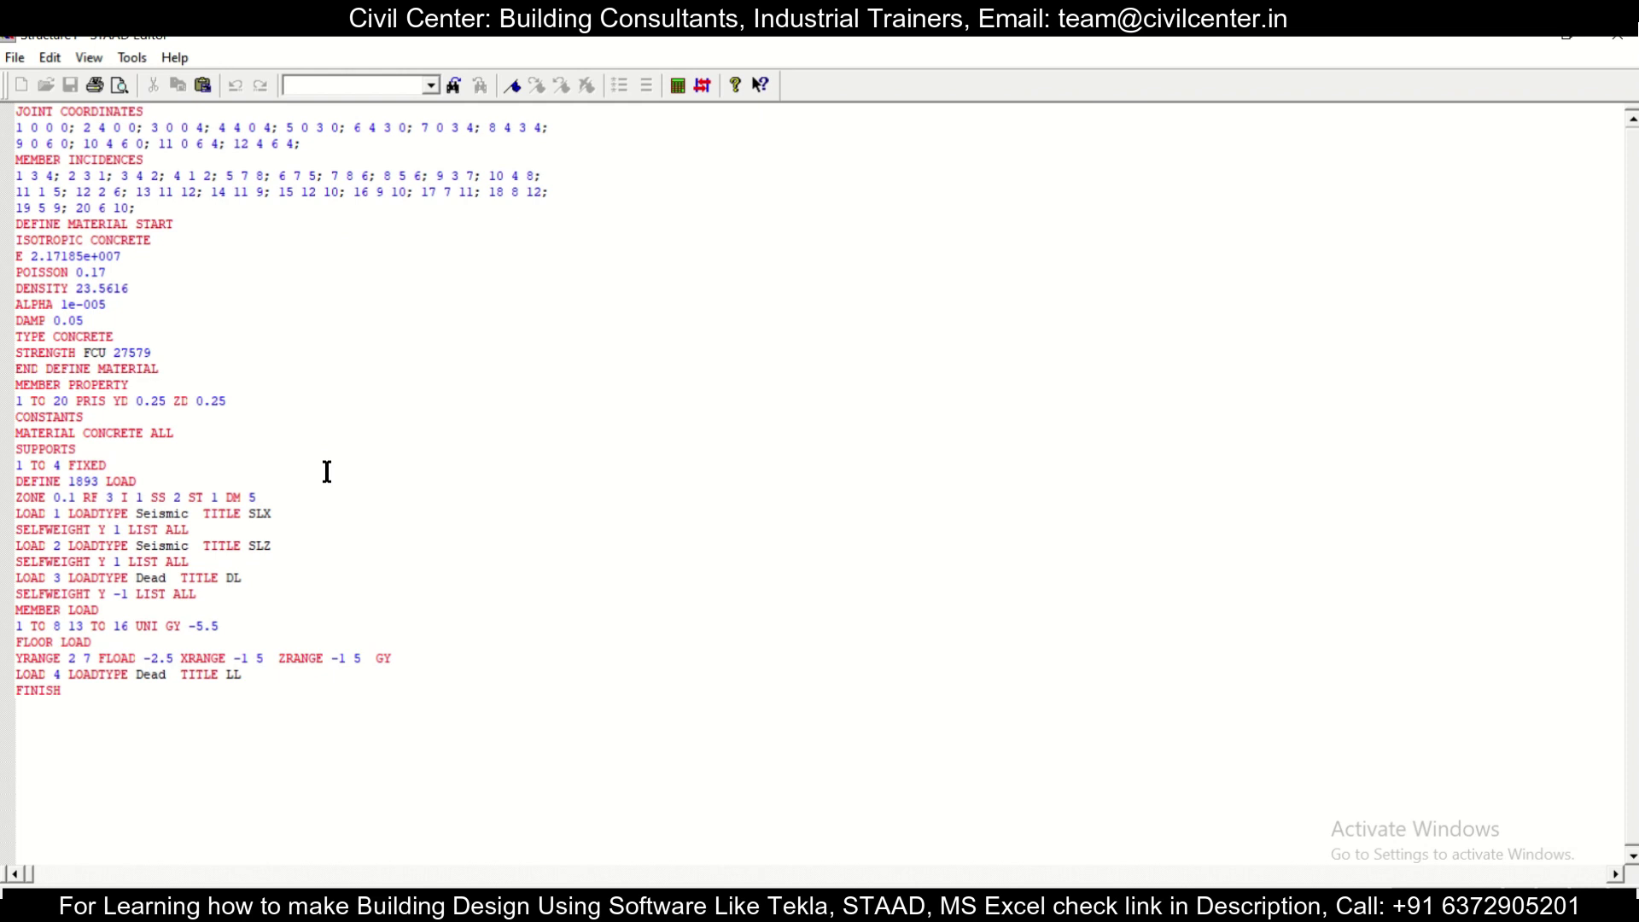
pyautogui.press('Return')
pyautogui.scroll(2, 327, 472)
pyautogui.press('Return')
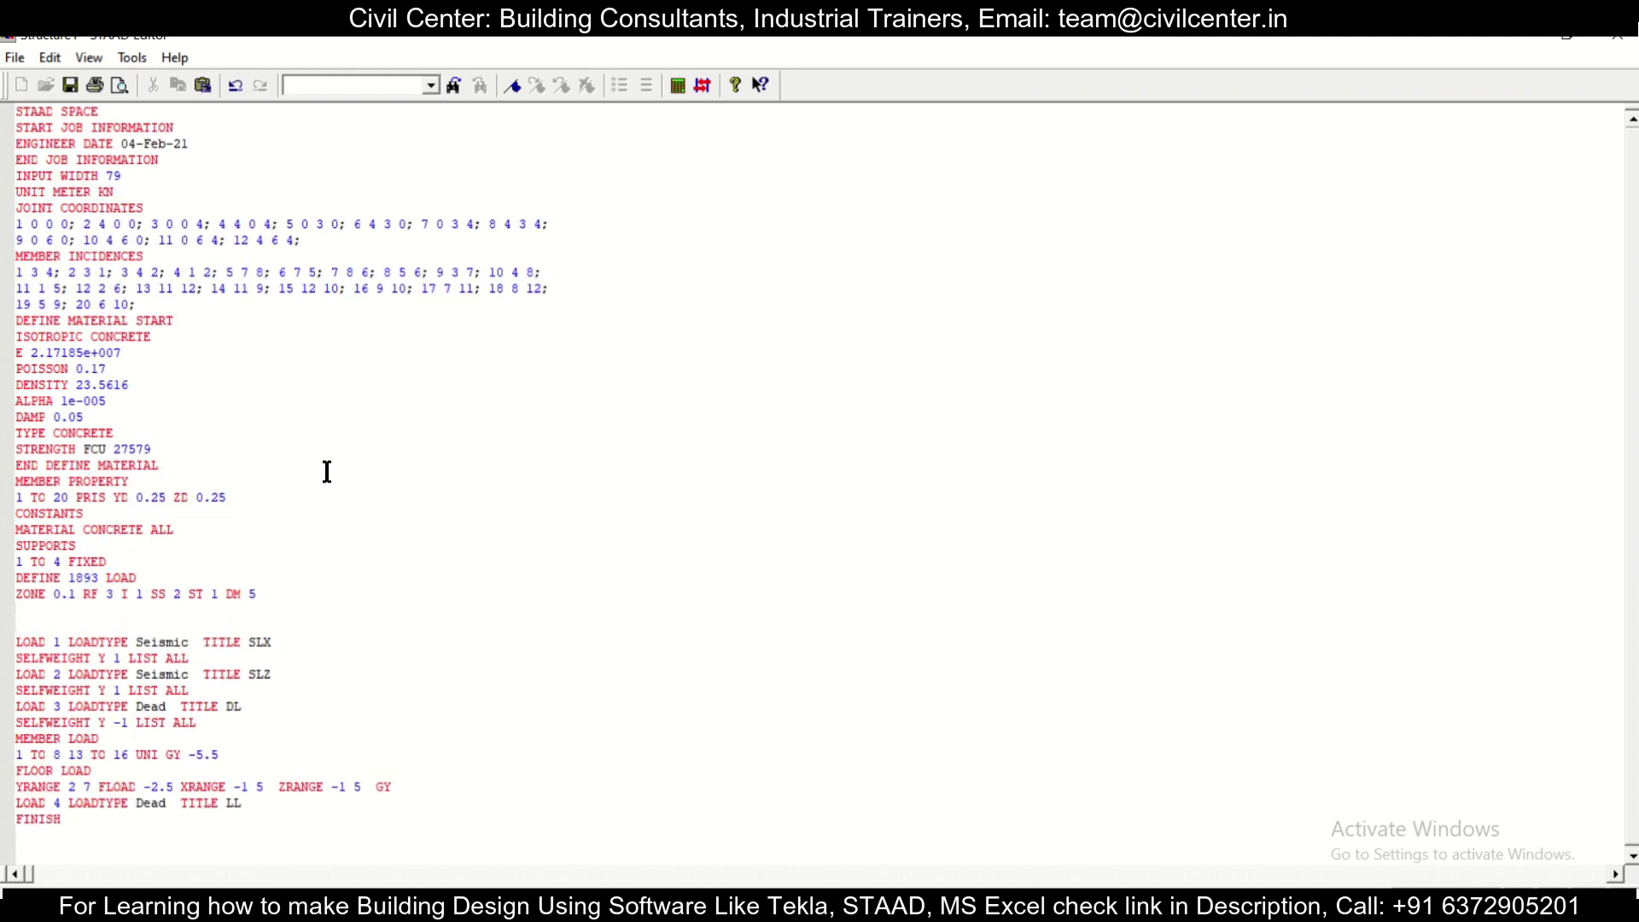
pyautogui.scroll(-2, 317, 500)
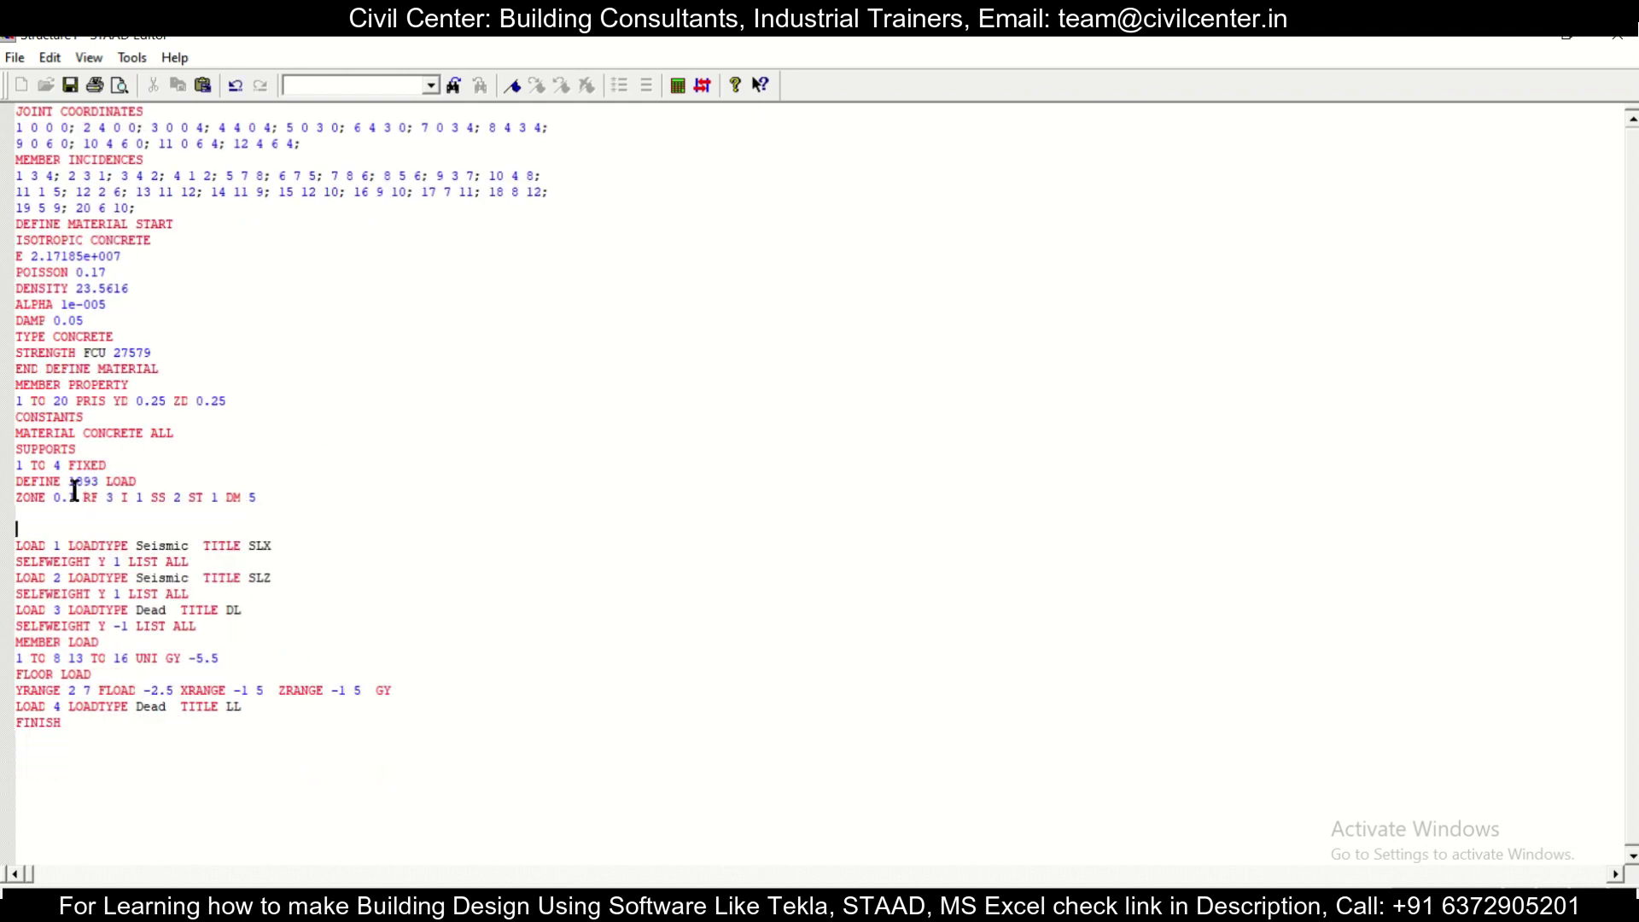
# Copy DL's selfweight, member load and floor load lines into the 1893 definition, directly below the ZONE line.
pyautogui.moveTo(122, 508); pyautogui.dragTo(18, 510)
pyautogui.click(18, 511)
pyautogui.click(16, 629)
pyautogui.moveTo(16, 628); pyautogui.dragTo(239, 657)
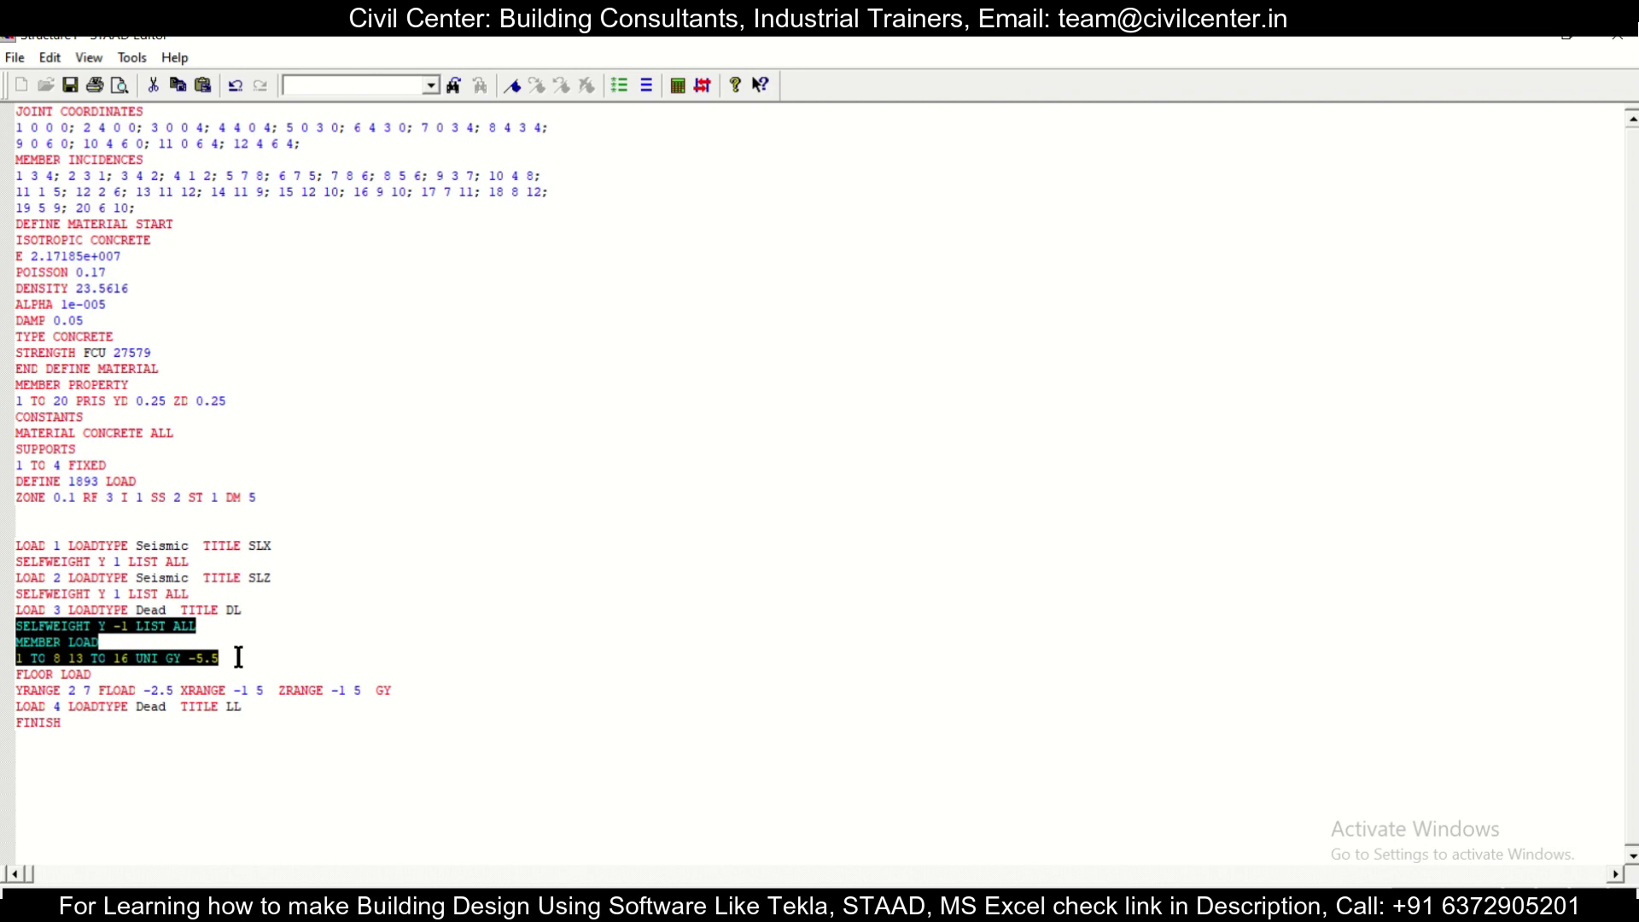
pyautogui.moveTo(239, 657); pyautogui.dragTo(396, 692)
pyautogui.hotkey('ctrl', 'c')
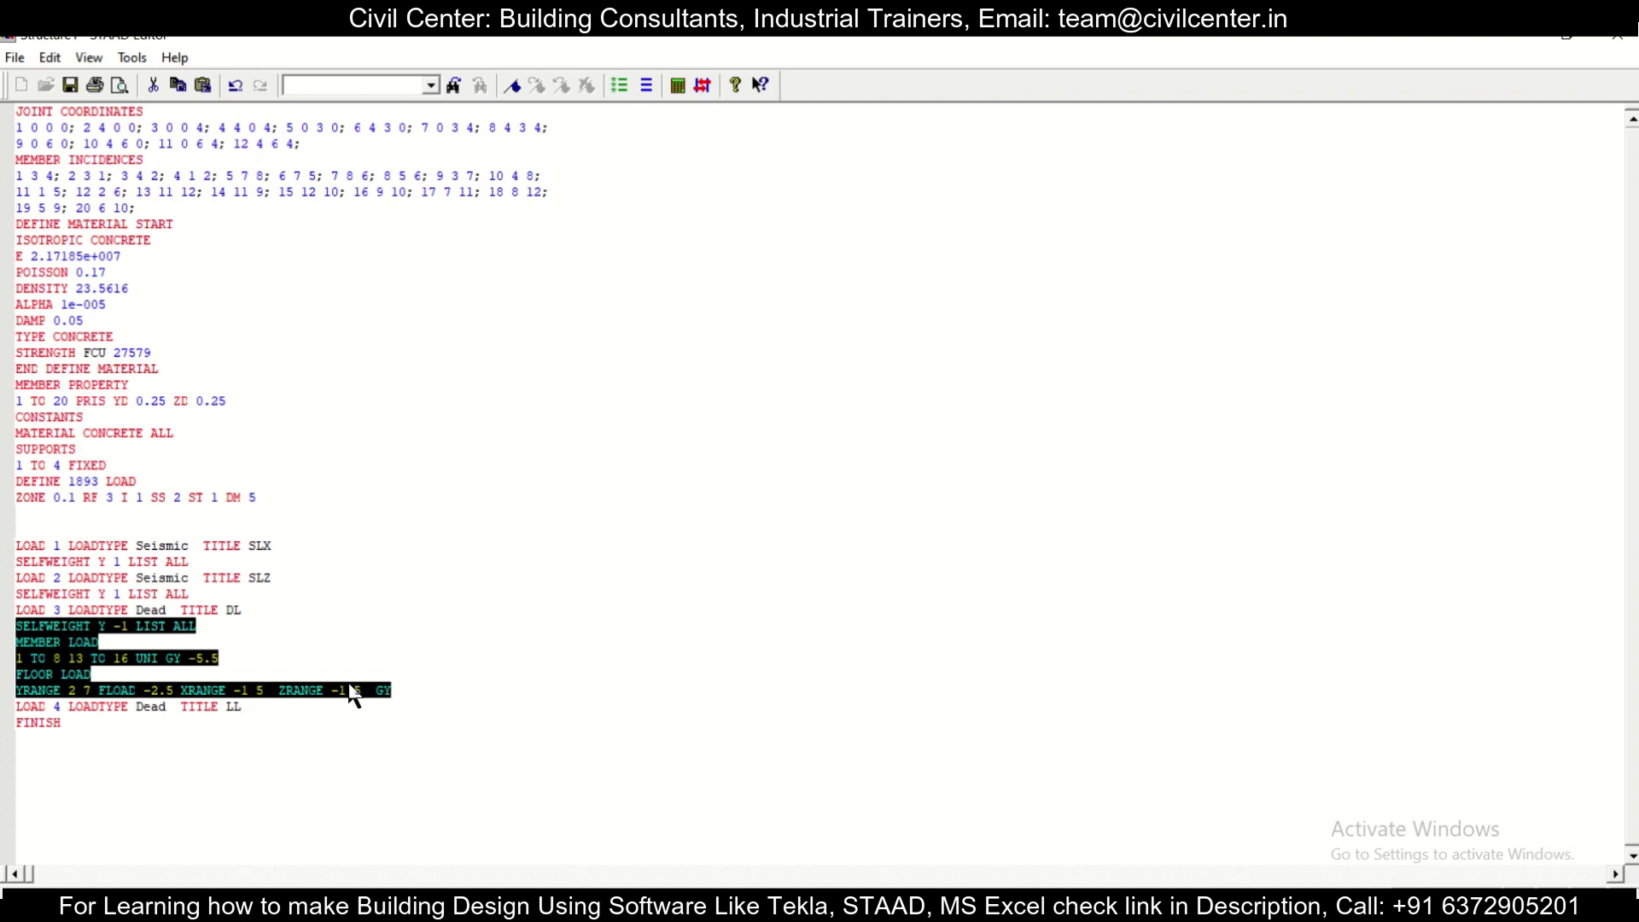
pyautogui.click(34, 514)
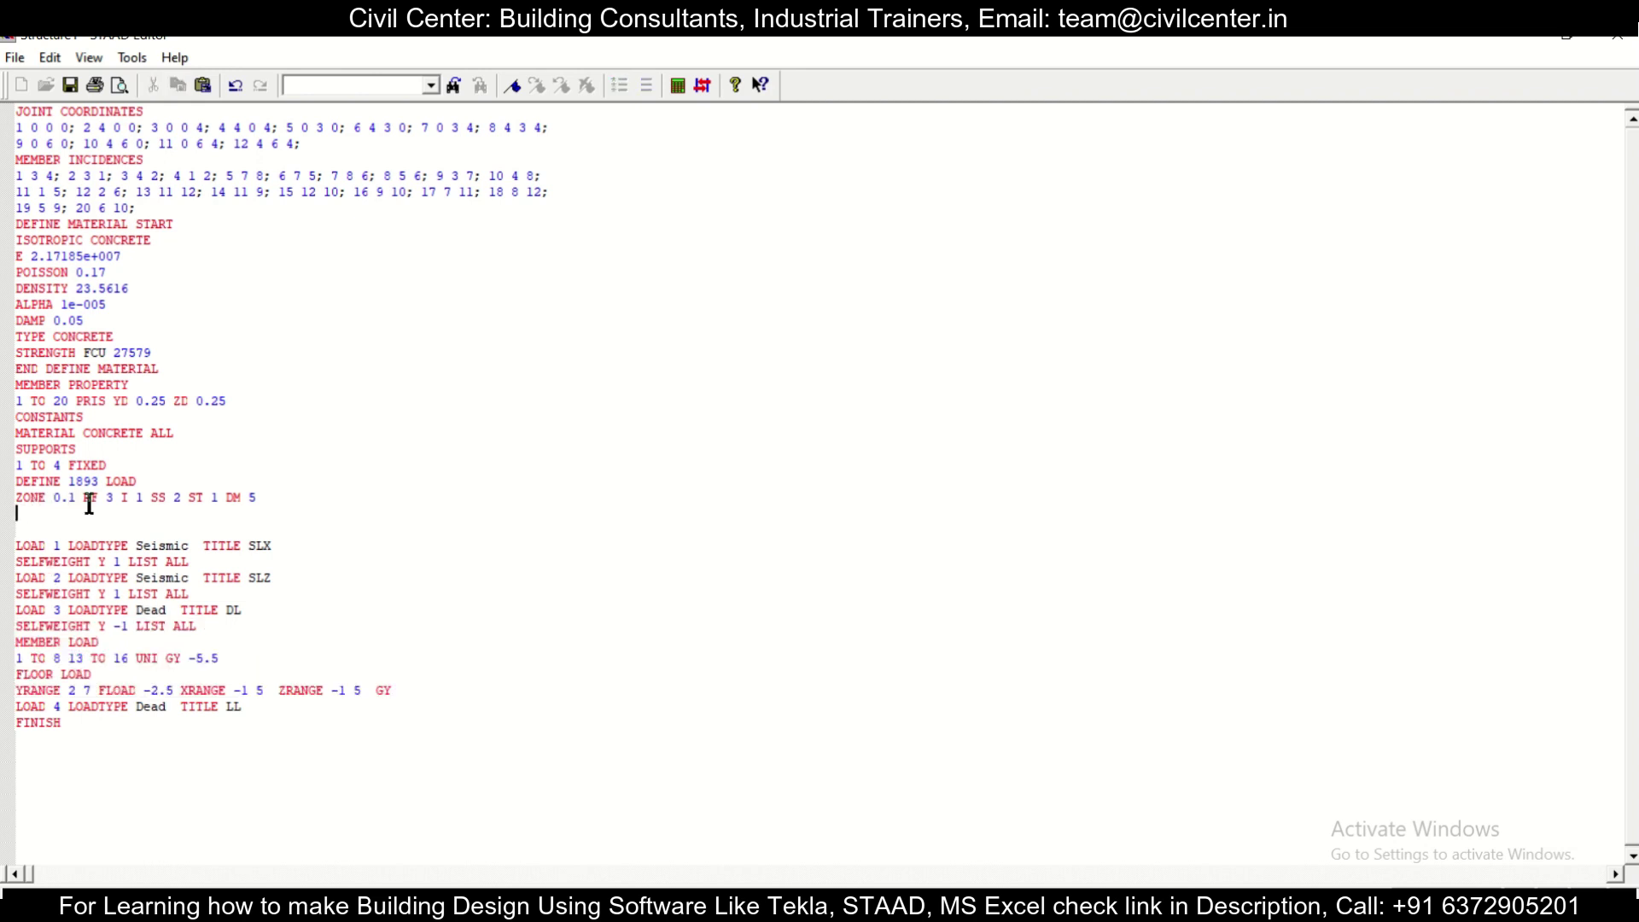
pyautogui.hotkey('ctrl', 'v')
# In the 1893 definition's pasted lines, change the selfweight entry to SELFWEIGHT 1 LIST ALL and MEMBER LOAD to MEMBER WEIGHT.
pyautogui.click(126, 513)
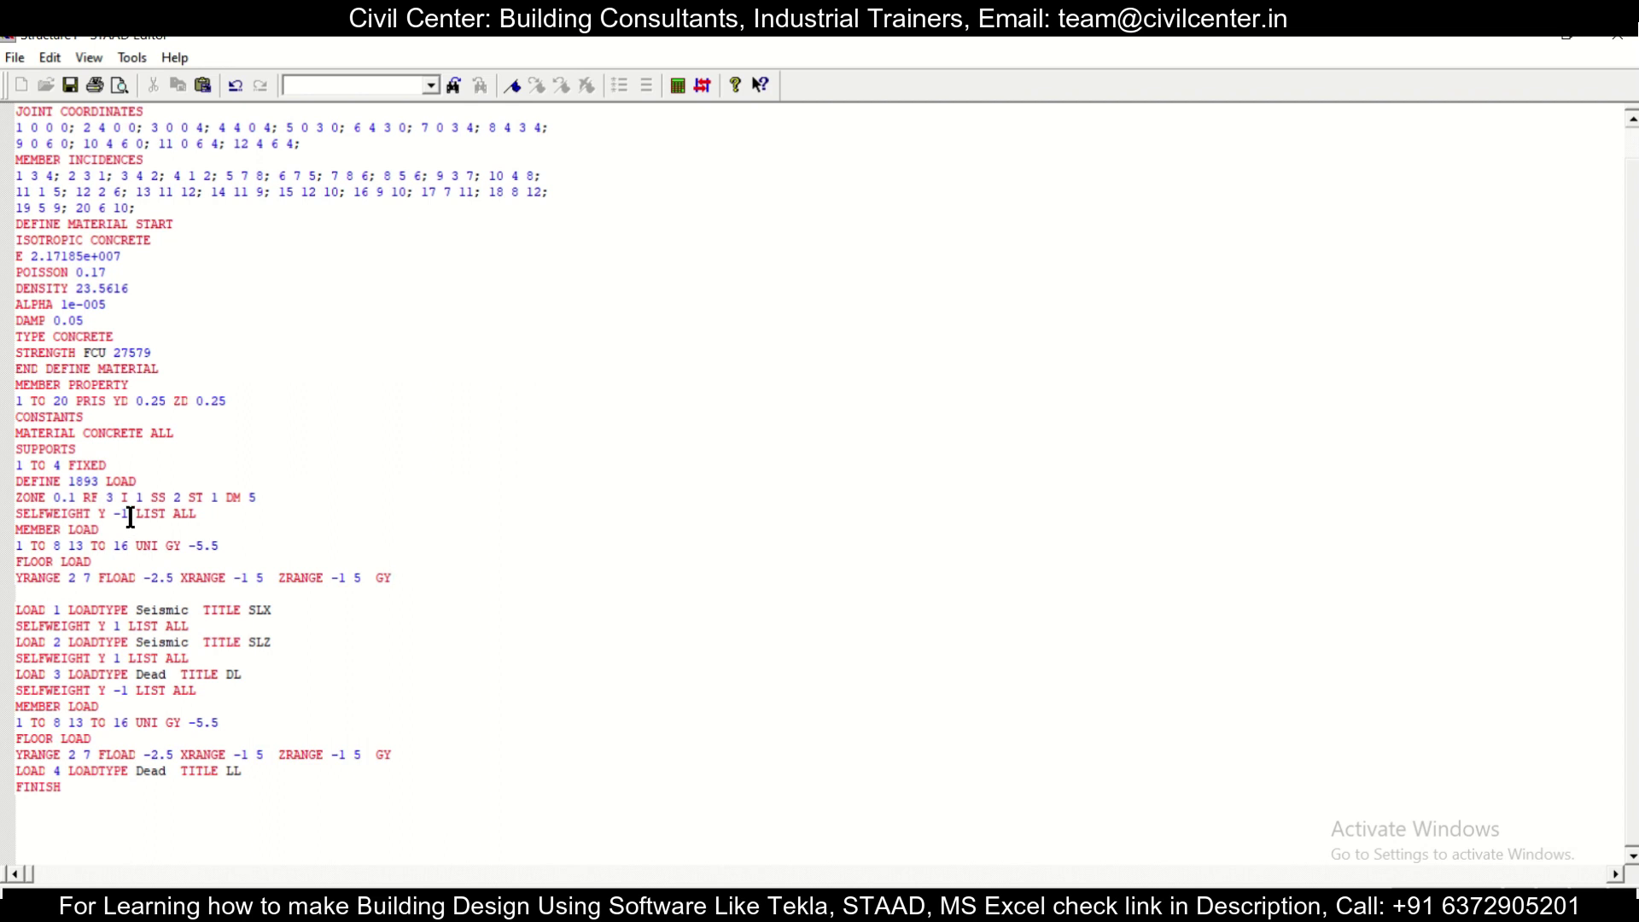
pyautogui.press('BackSpace')
pyautogui.press('BackSpace')
pyautogui.press('BackSpace')
pyautogui.doubleClick(104, 534)
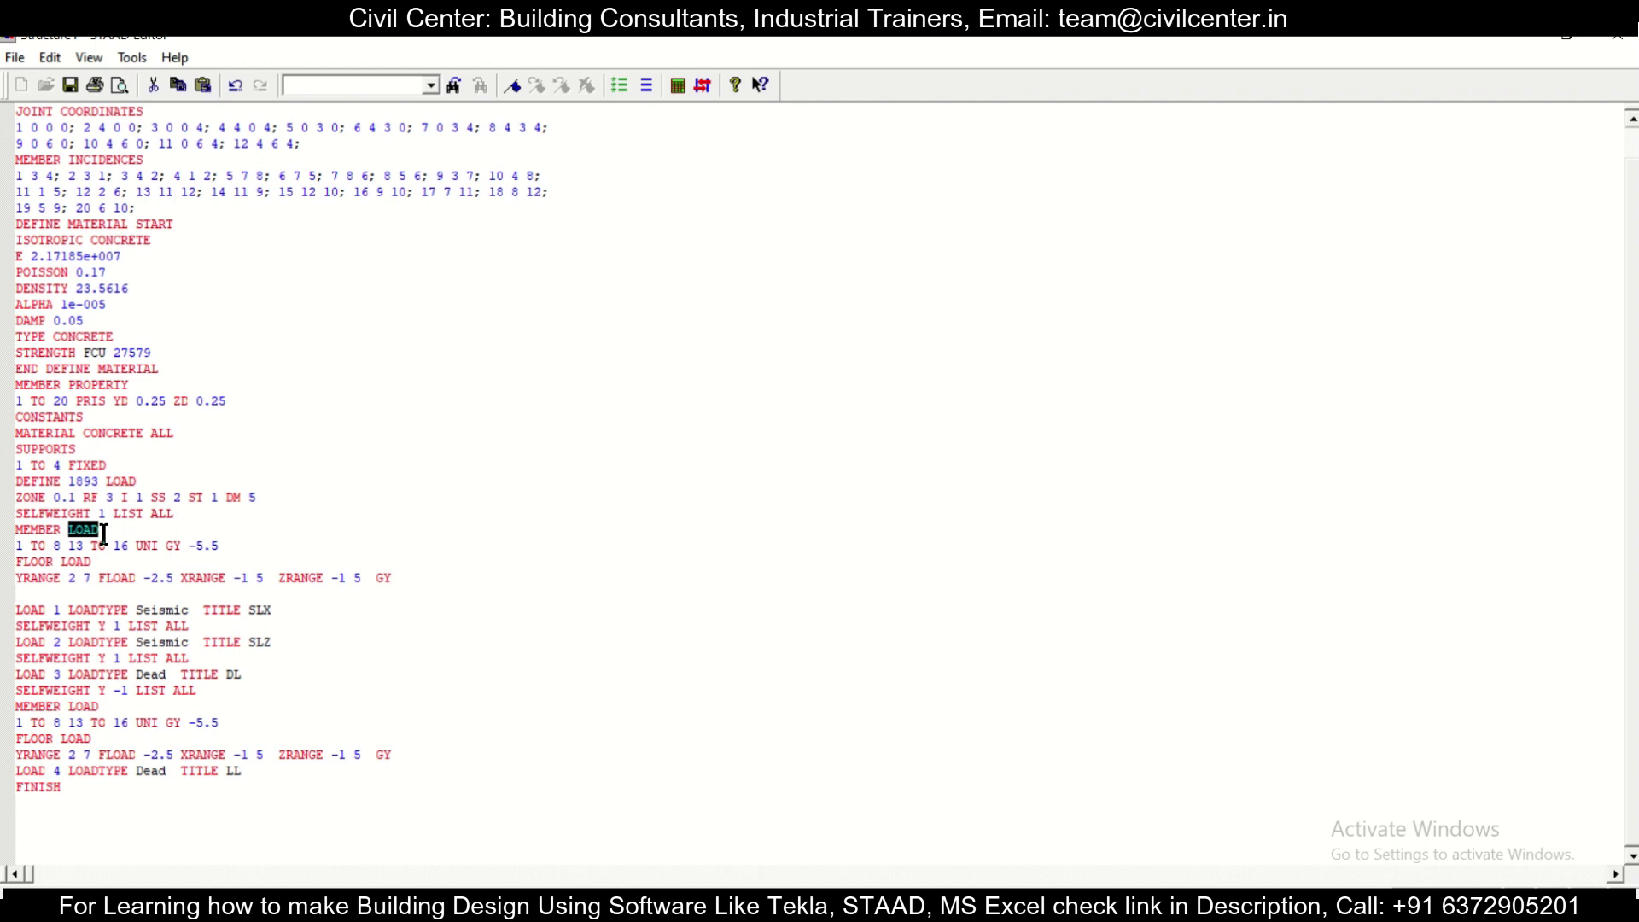
pyautogui.write('WEIGHT')
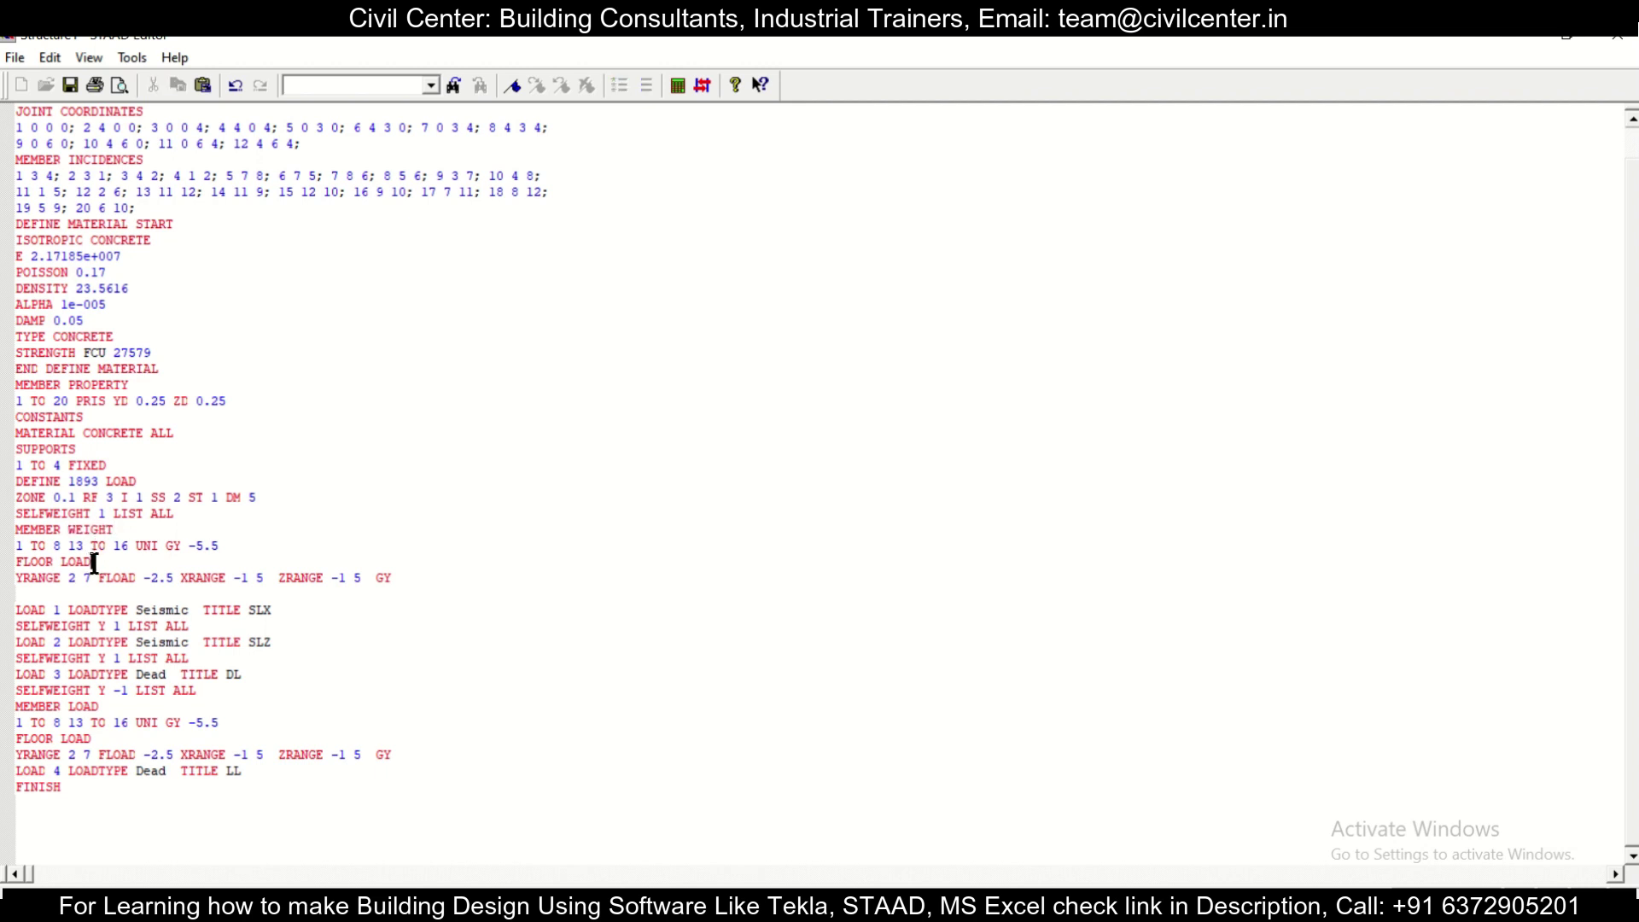
# Remove GY and the minus sign from the seismic member weight so that it reads UNI 5.5.
pyautogui.click(197, 544)
pyautogui.click(198, 545)
pyautogui.press('BackSpace')
pyautogui.press('BackSpace')
pyautogui.press('BackSpace')
pyautogui.press('BackSpace')
# Change FLOOR LOAD in the 1893 definition to FLOOR WEIGHT and make its FLOAD value a positive 2.5.
pyautogui.click(99, 559)
pyautogui.hotkey('shift', 'Left')
pyautogui.hotkey('shift', 'Left')
pyautogui.hotkey('shift', 'Left')
pyautogui.hotkey('shift', 'Left')
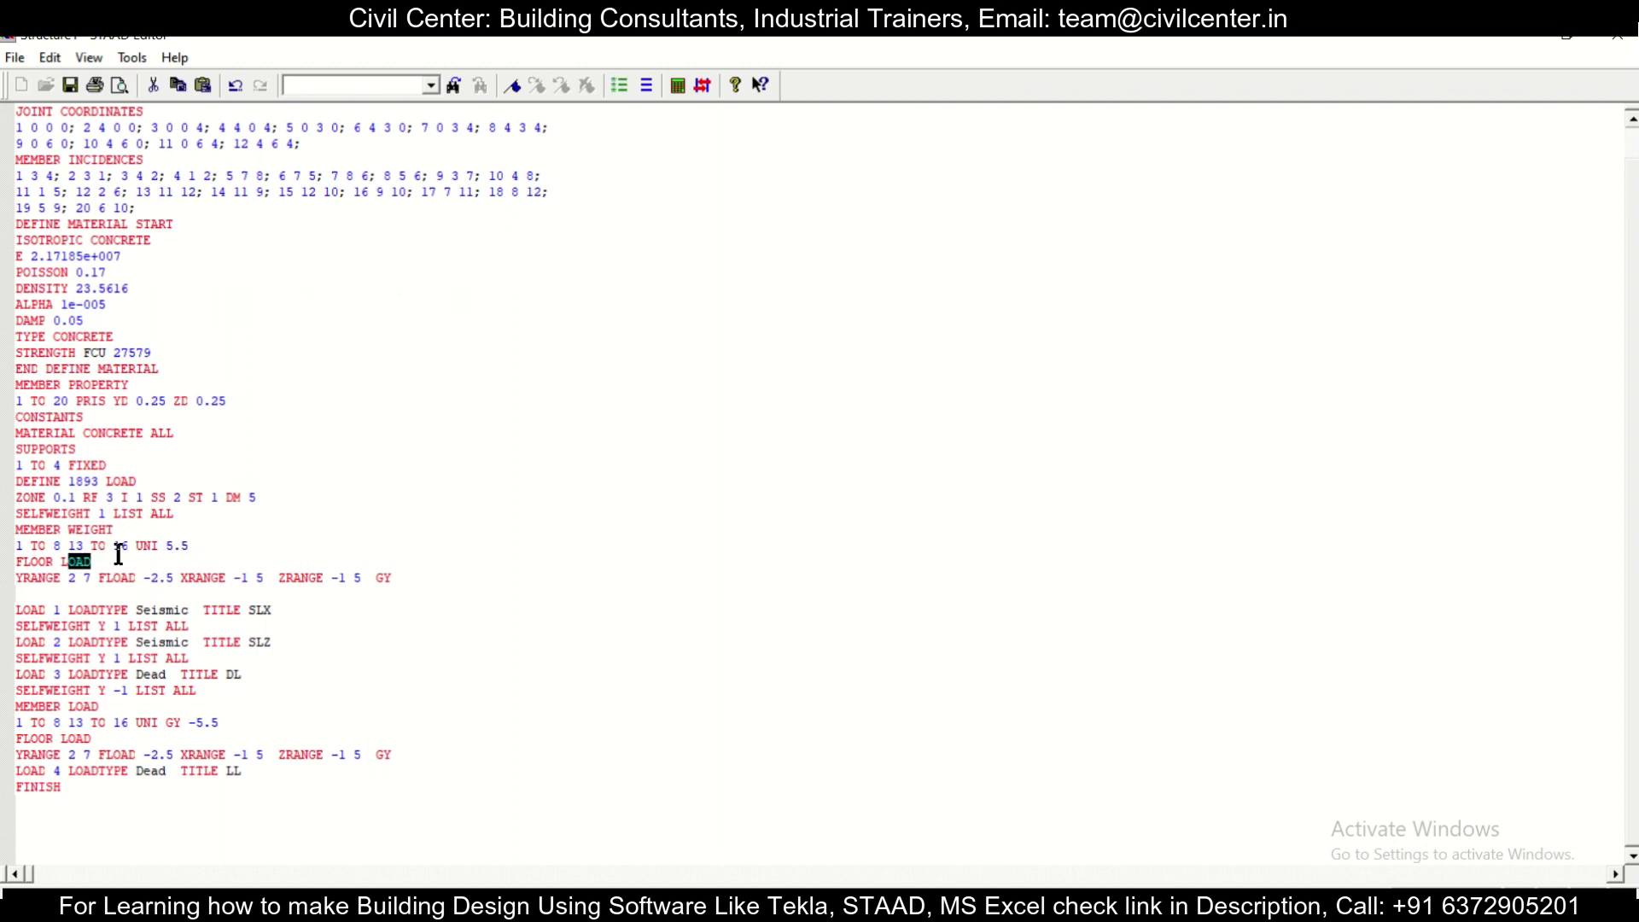
pyautogui.write('WEIGHT')
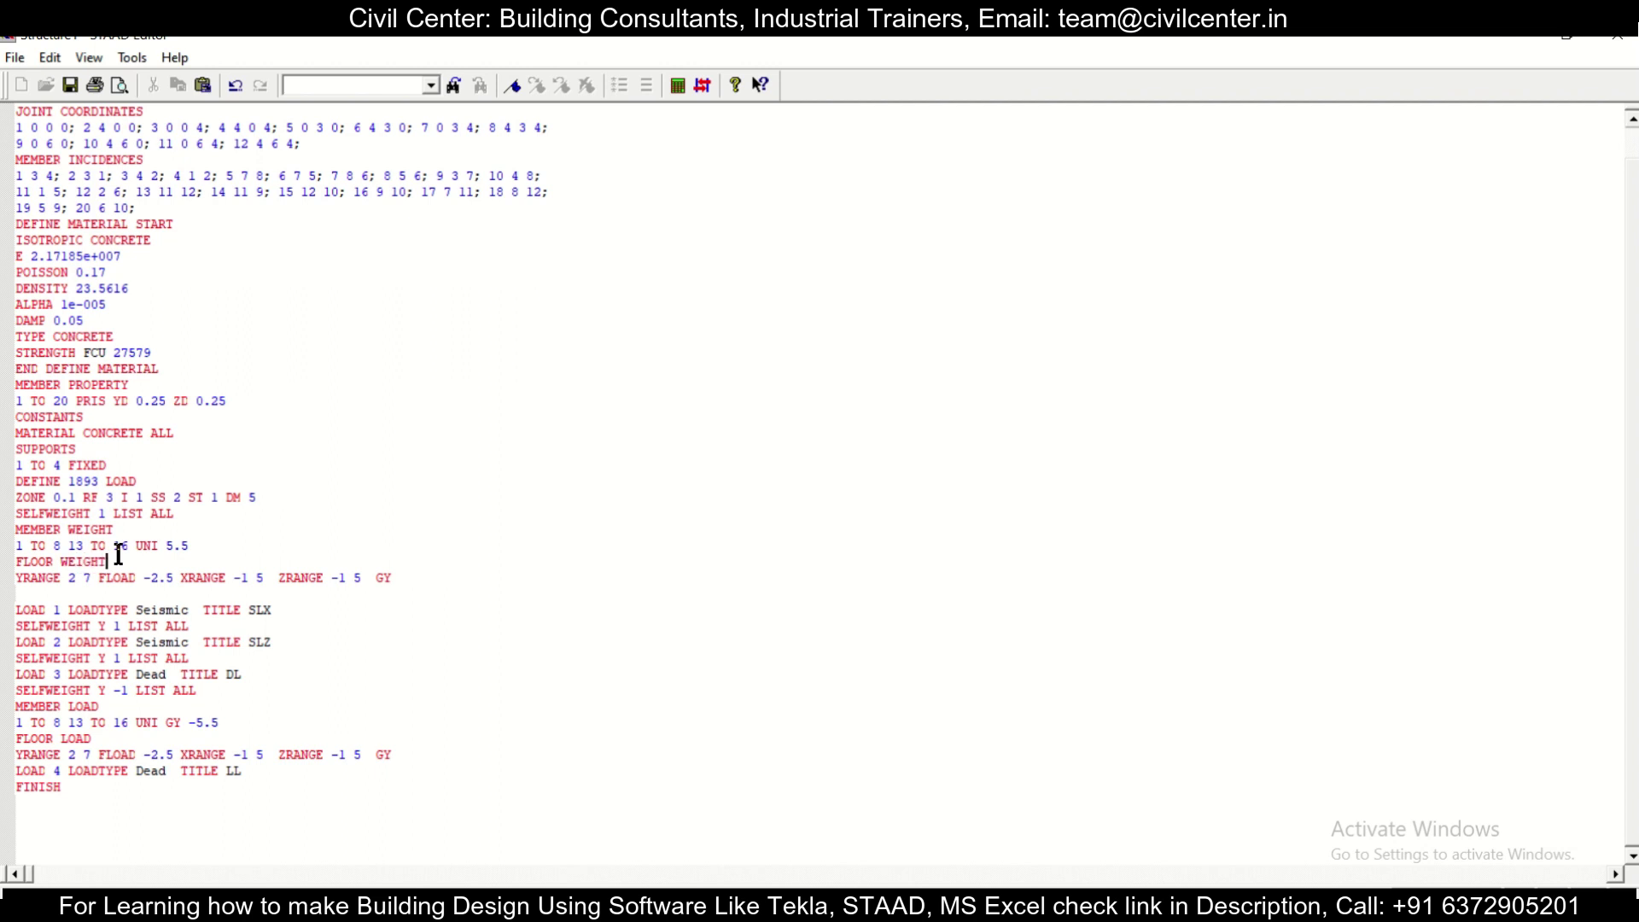
pyautogui.click(161, 580)
pyautogui.press('BackSpace')
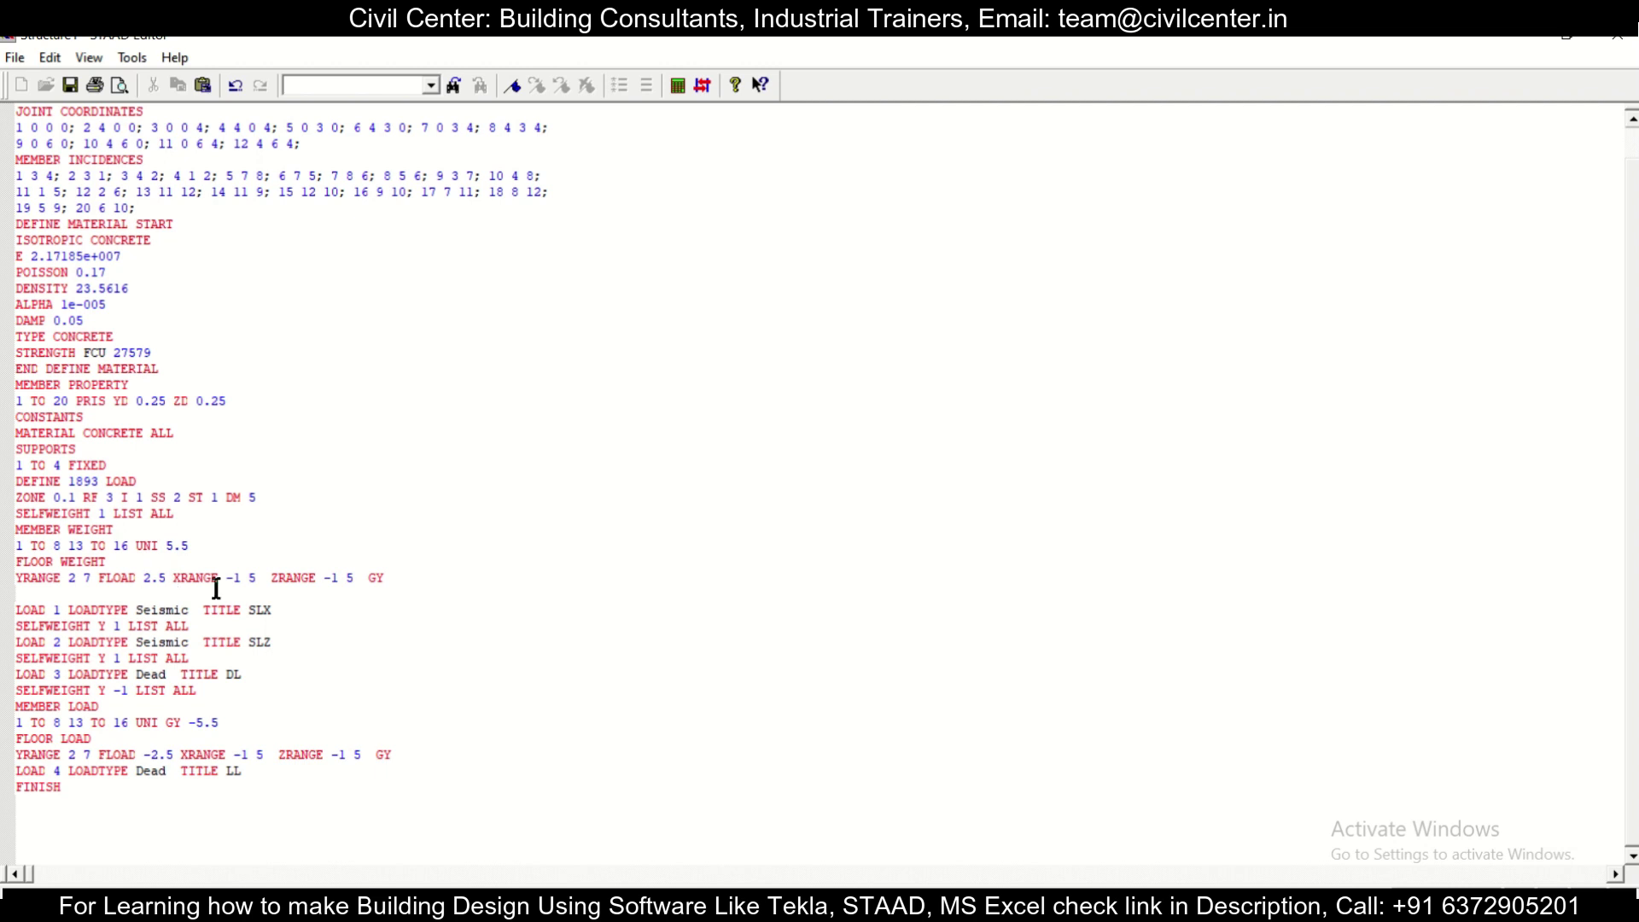
# Delete GY from the end of the floor weight's range line and remove the blank line before LOAD 1.
pyautogui.click(408, 576)
pyautogui.press('BackSpace')
pyautogui.press('BackSpace')
pyautogui.press('BackSpace')
pyautogui.click(74, 596)
pyautogui.press('BackSpace')
pyautogui.press('BackSpace')
pyautogui.press('BackSpace')
pyautogui.press('BackSpace')
pyautogui.press('Delete')
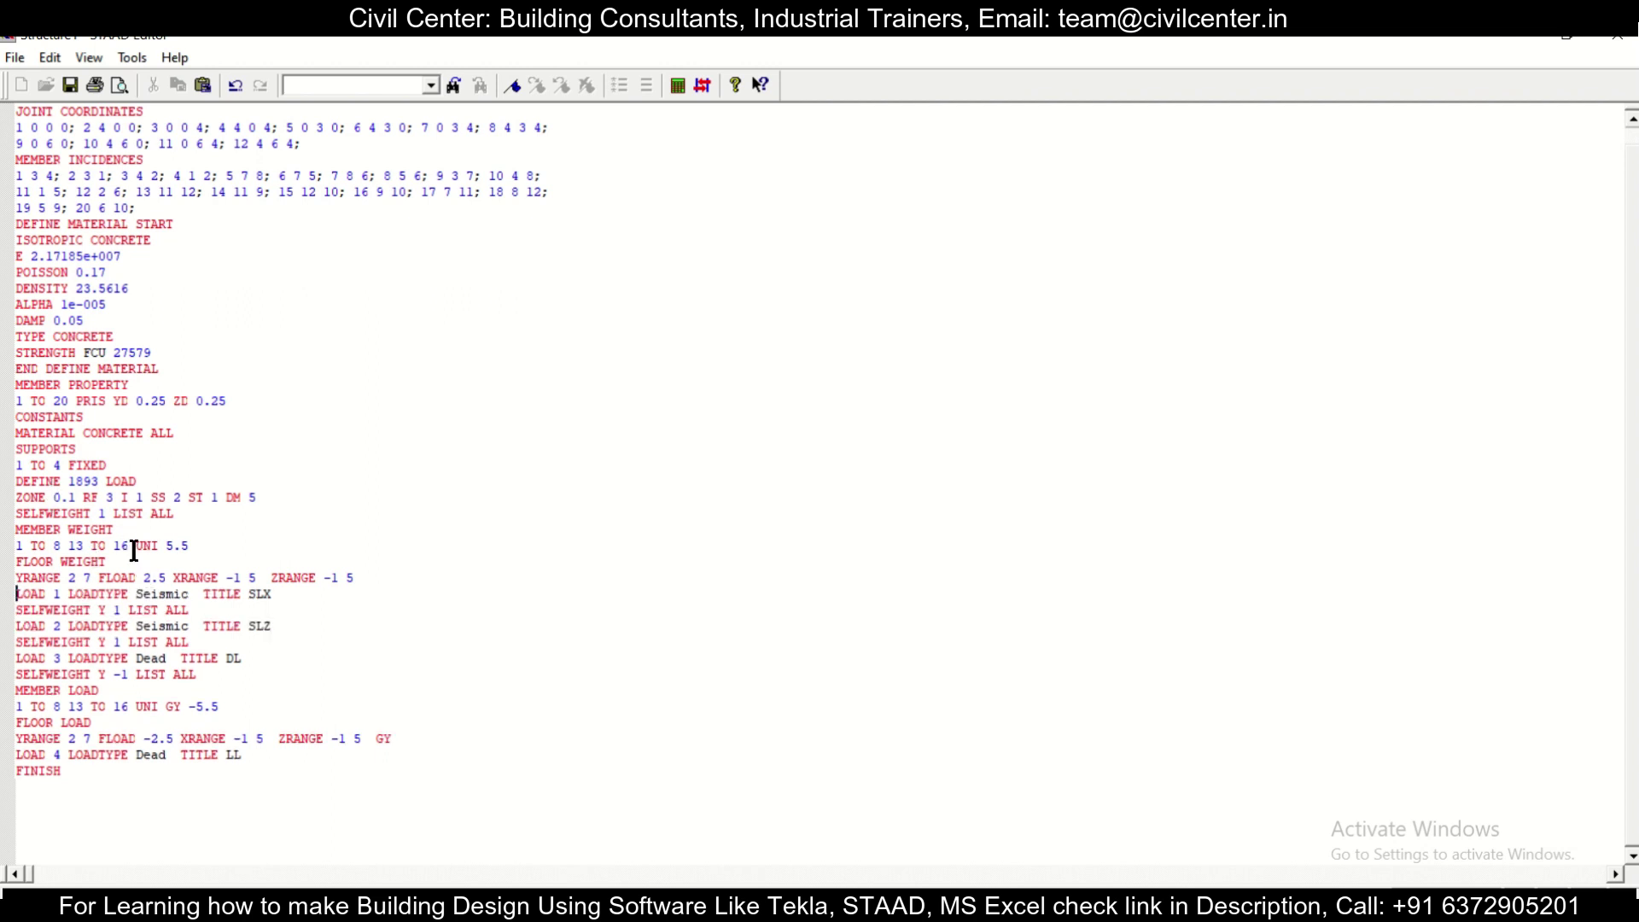
# Copy DL's FLOOR LOAD heading and range line into load case LL, below its title line.
pyautogui.scroll(-1, 124, 538)
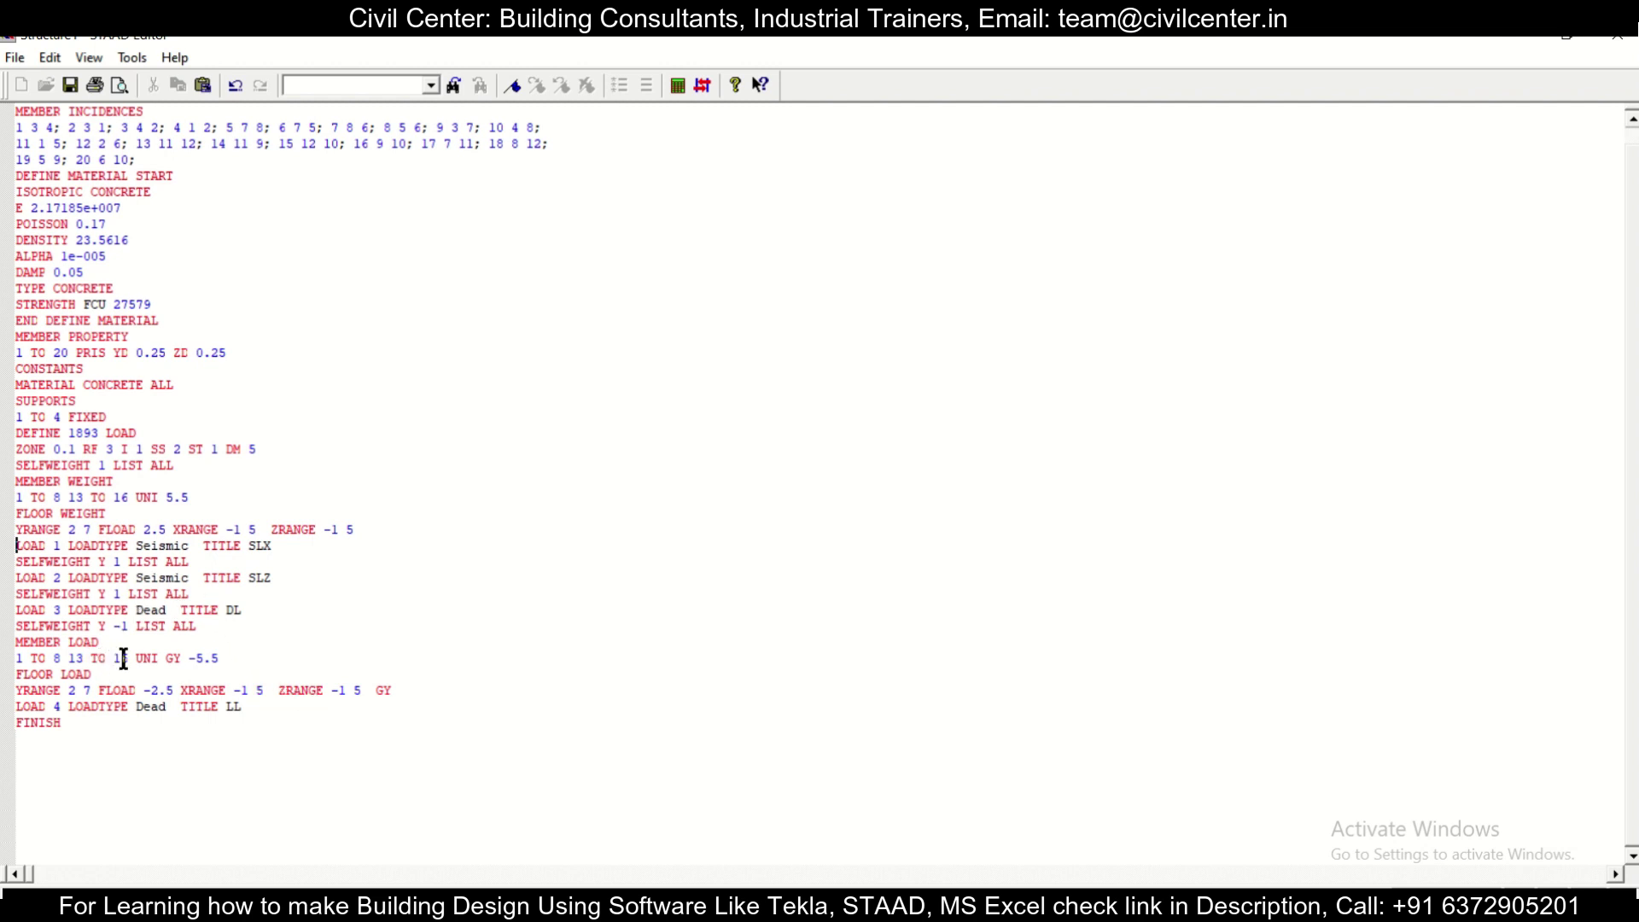
pyautogui.moveTo(398, 690); pyautogui.dragTo(9, 681)
pyautogui.hotkey('ctrl', 'c')
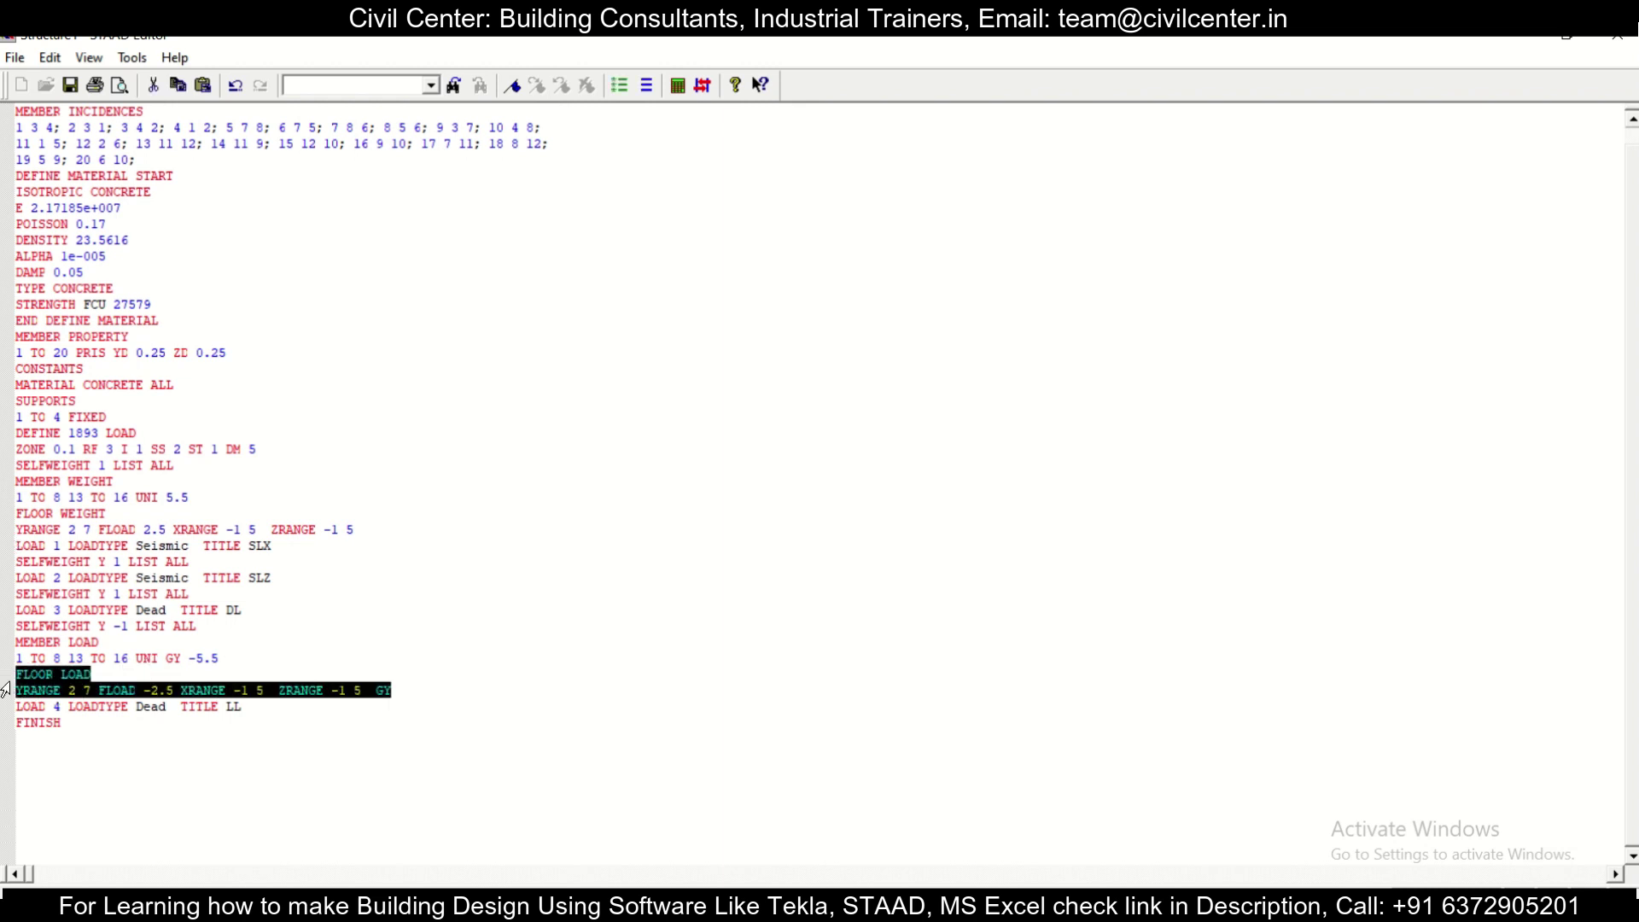
pyautogui.click(265, 710)
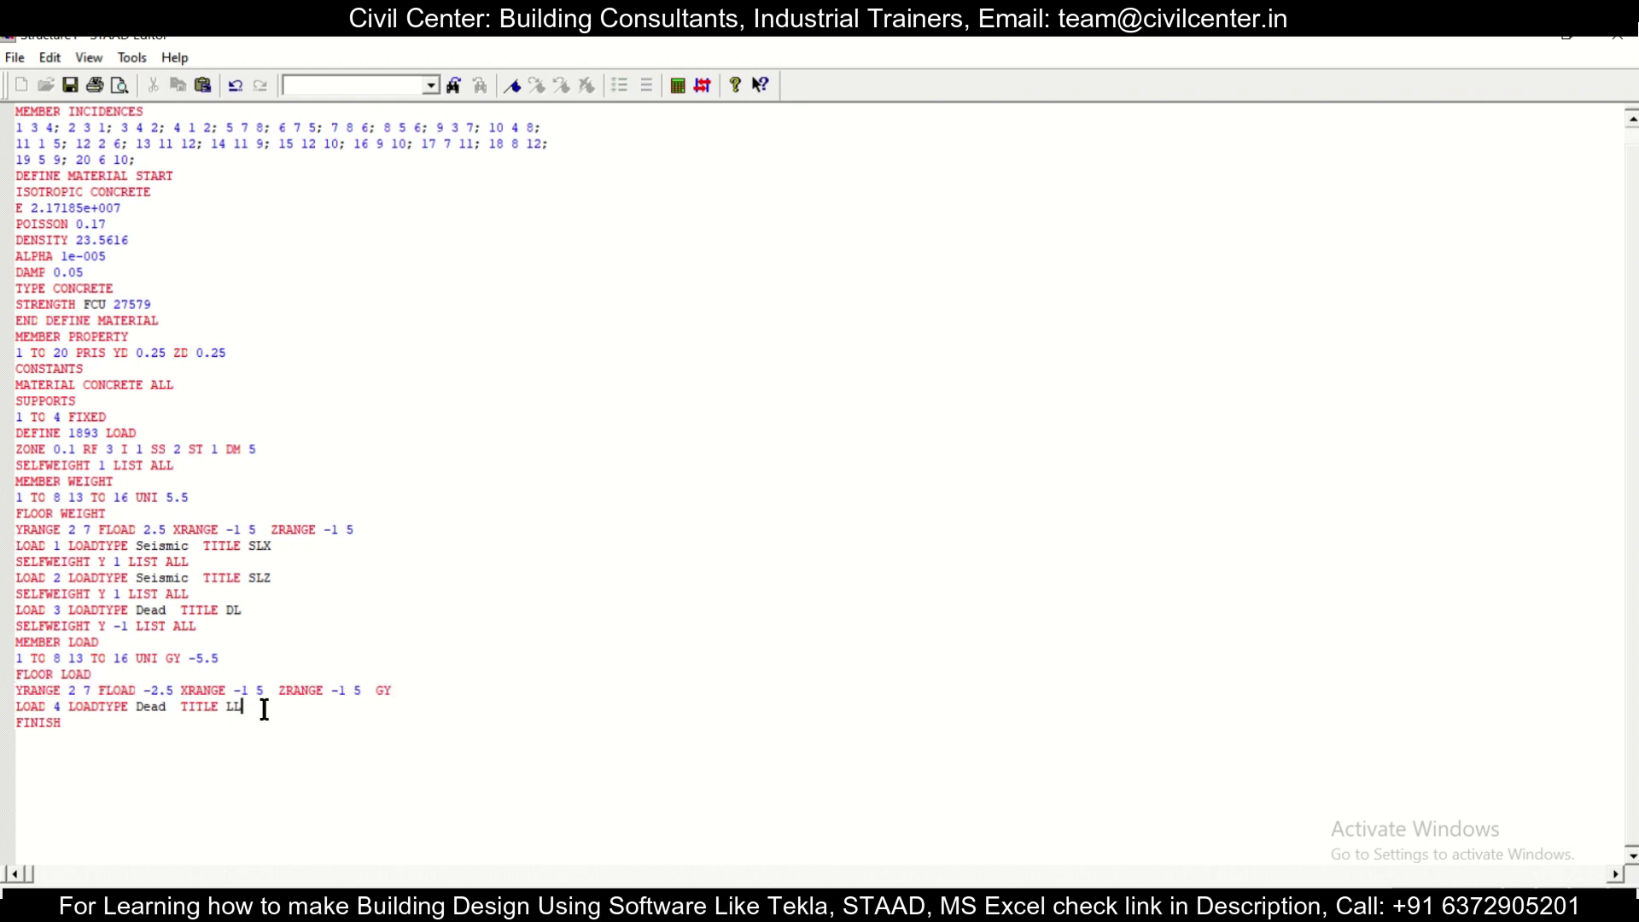
pyautogui.press('Return')
pyautogui.hotkey('ctrl', 'v')
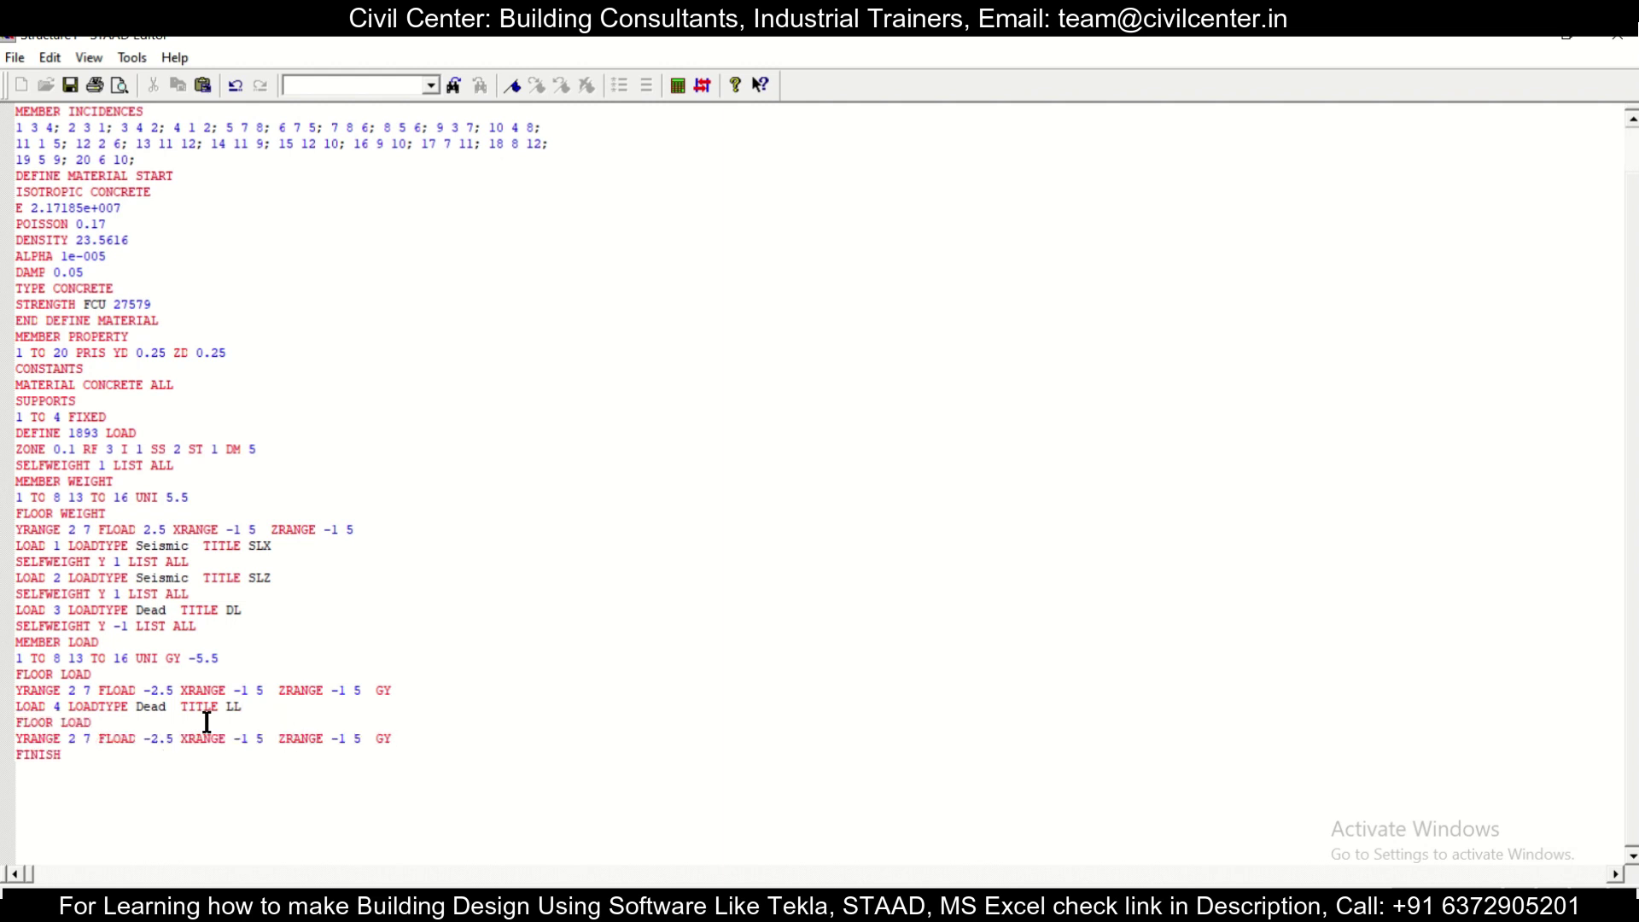
# Set the FLOAD value of LL's floor load to -2.
pyautogui.click(168, 739)
pyautogui.hotkey('shift', 'Left')
pyautogui.hotkey('shift', 'Left')
pyautogui.hotkey('shift', 'Left')
pyautogui.write('2')
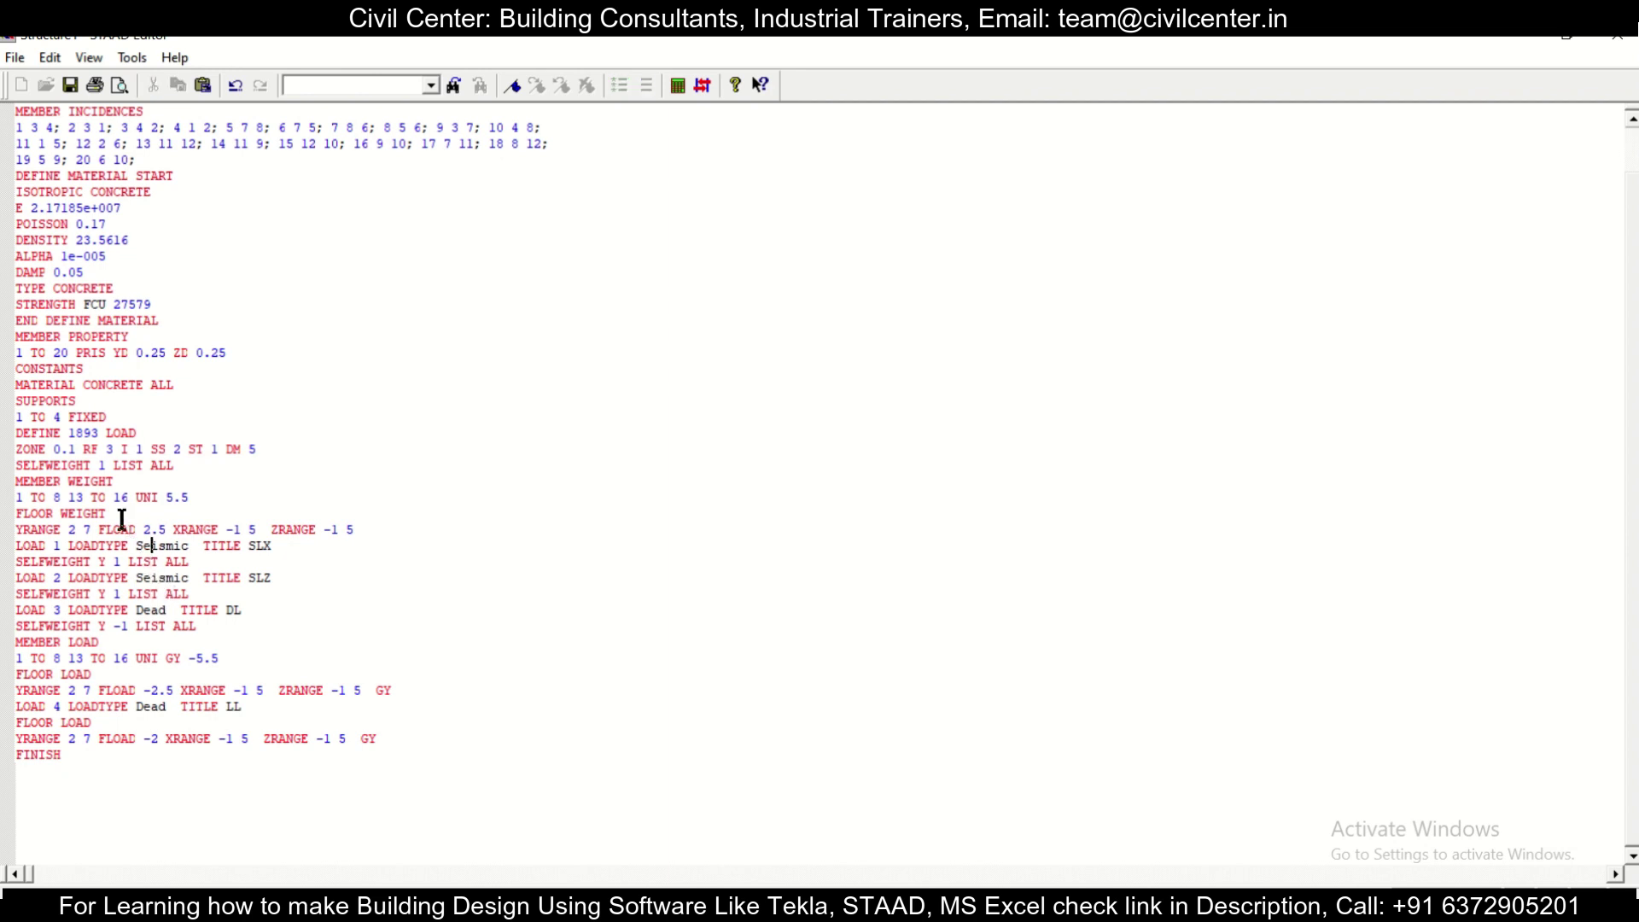
# Set the FLOAD value of the floor weight in the 1893 definition to 3.
pyautogui.click(153, 542)
pyautogui.press('Right')
pyautogui.hotkey('shift', 'Left')
pyautogui.hotkey('shift', 'Left')
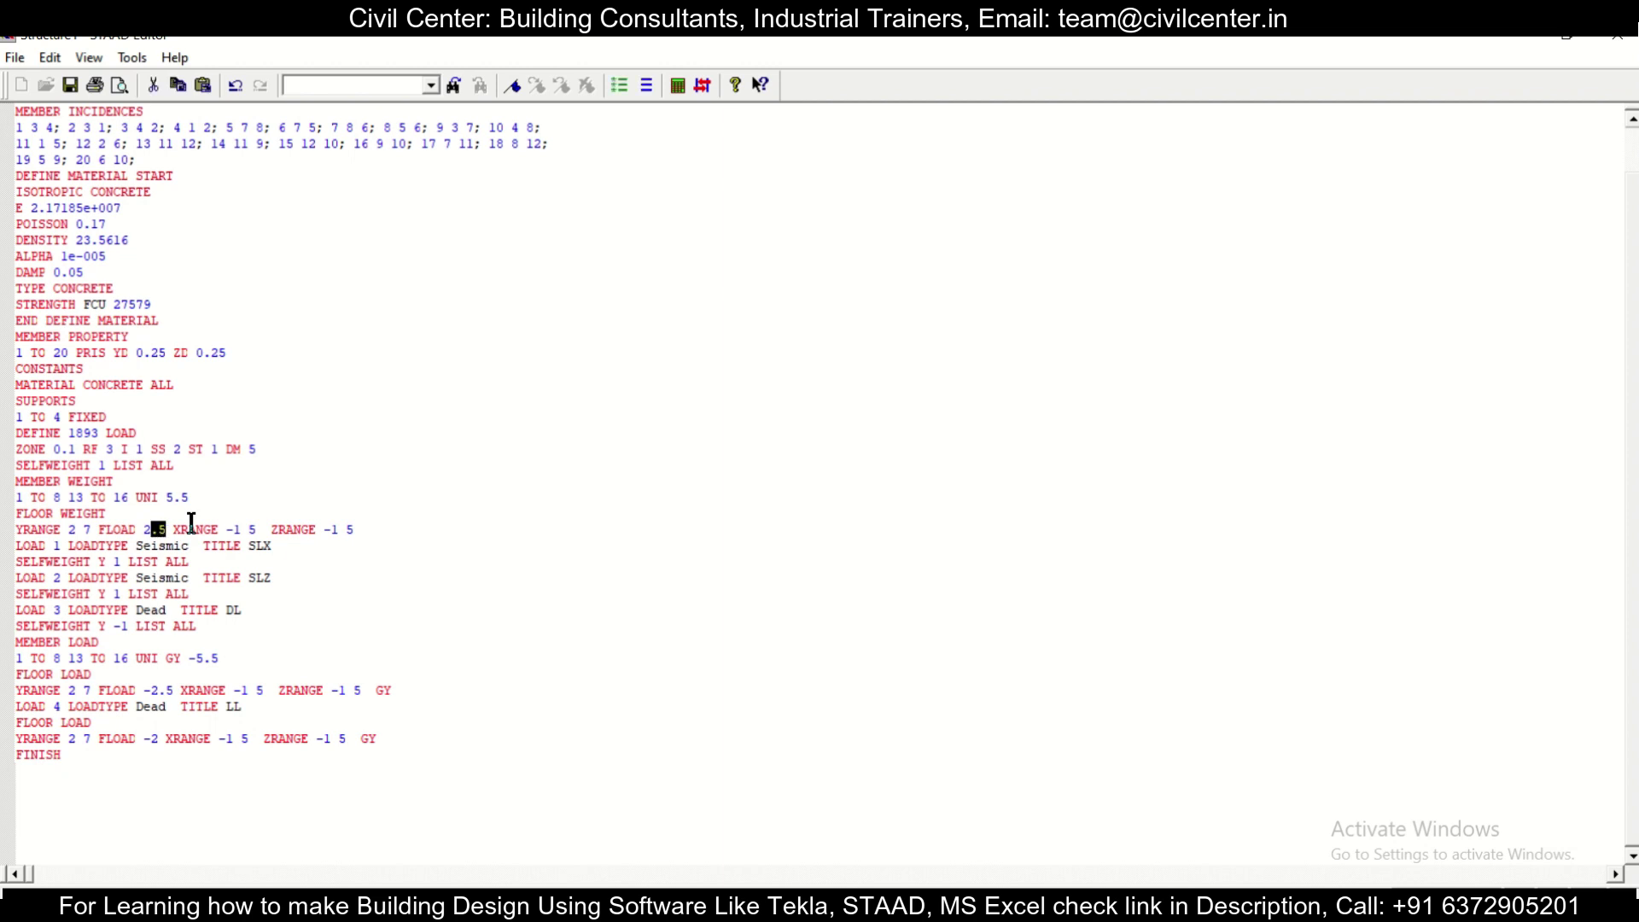
pyautogui.hotkey('shift', 'Left')
pyautogui.write('3')
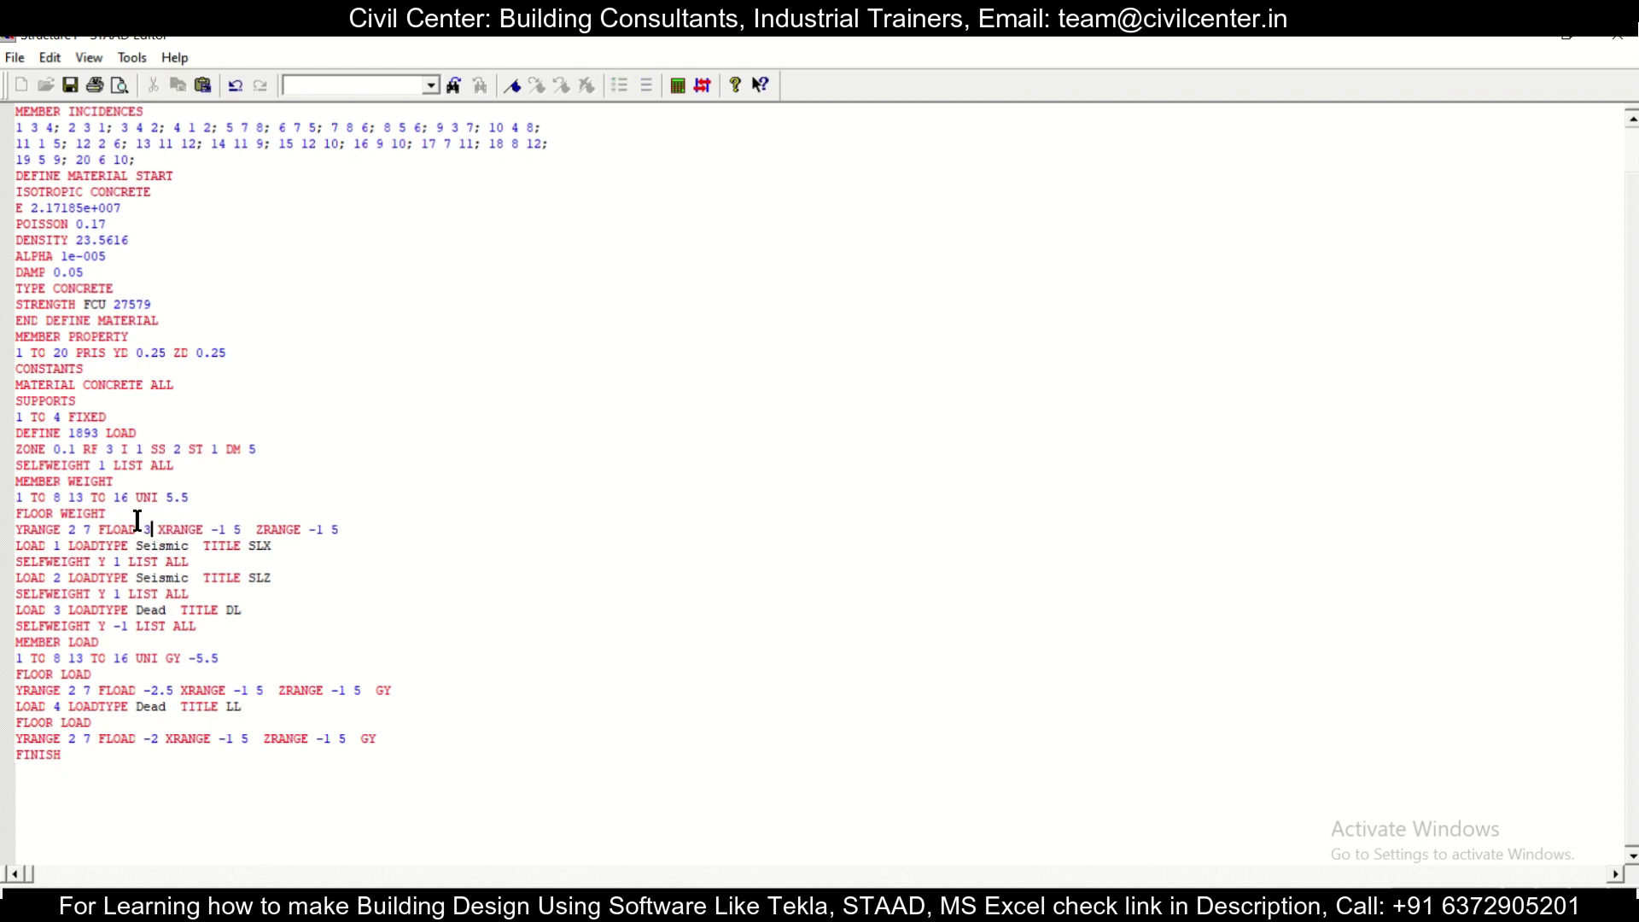
# Save the edited input file, close the editor, and agree to edit the file again to correct its error.
pyautogui.click(205, 471)
pyautogui.click(72, 86)
pyautogui.click(1611, 39)
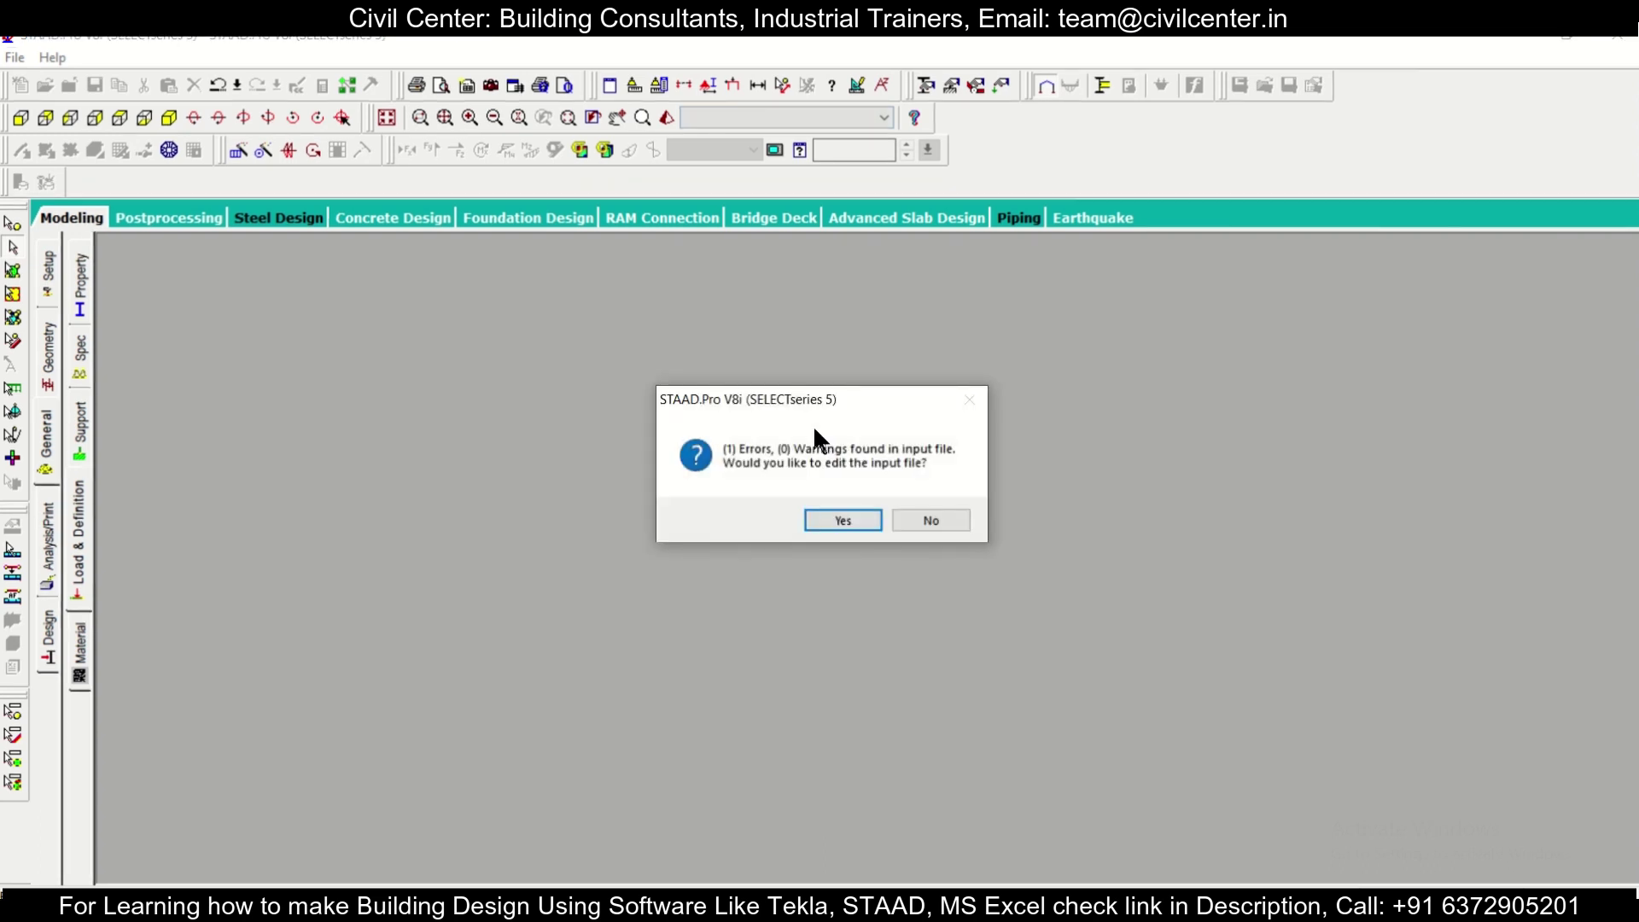
pyautogui.click(836, 526)
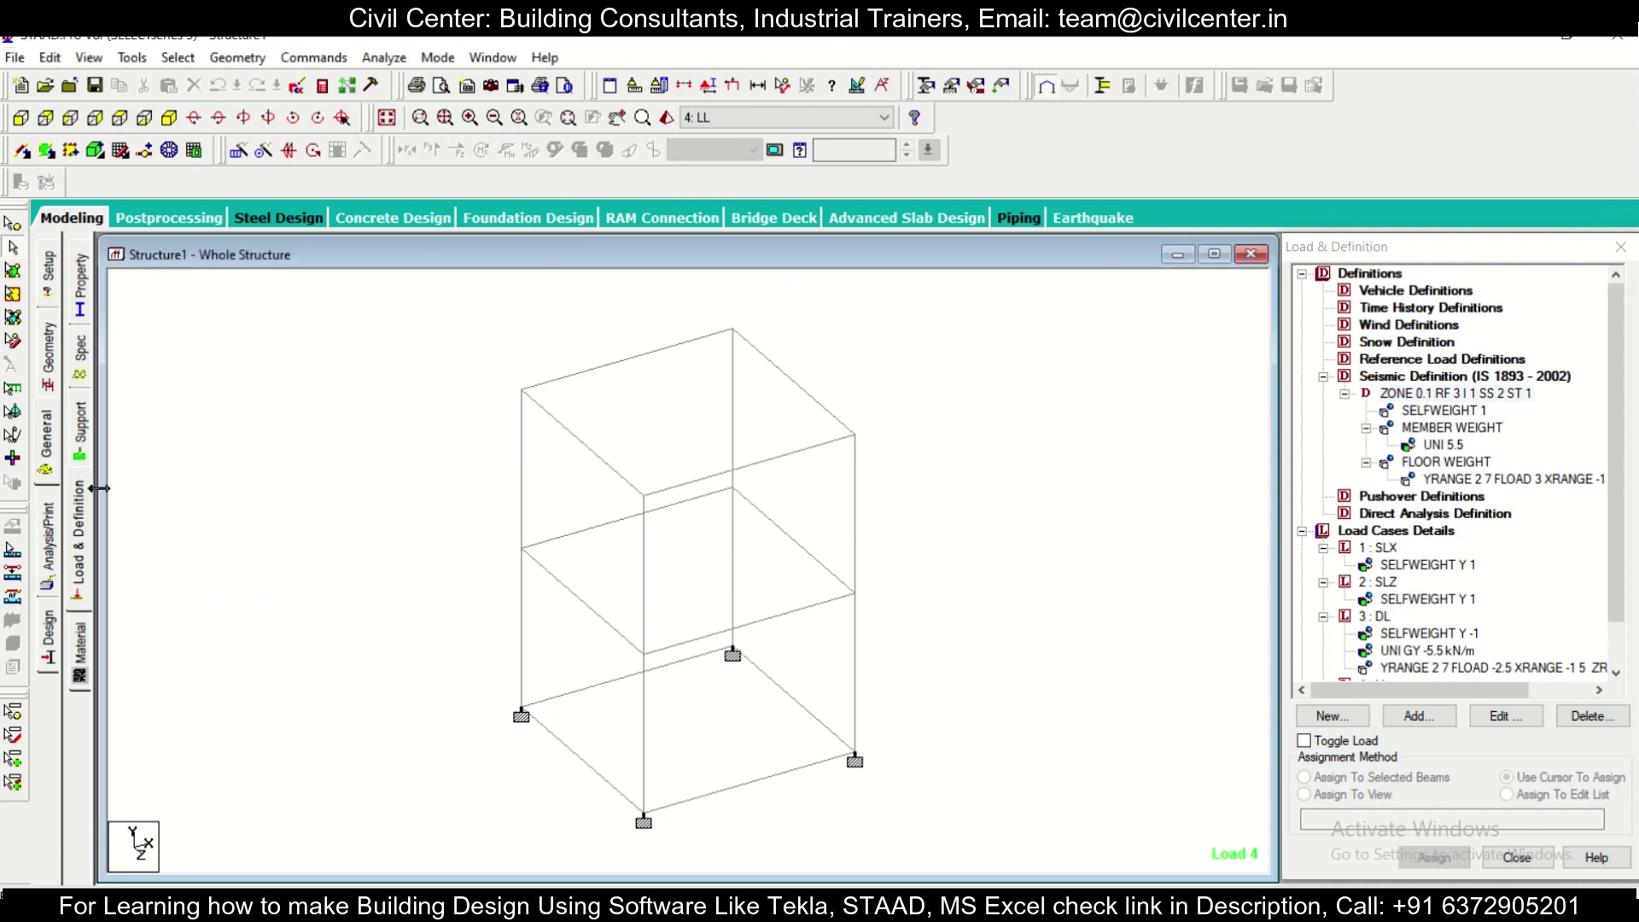
# Add two Perform Analysis commands with the No Print option and close the analysis commands dialog.
pyautogui.click(49, 546)
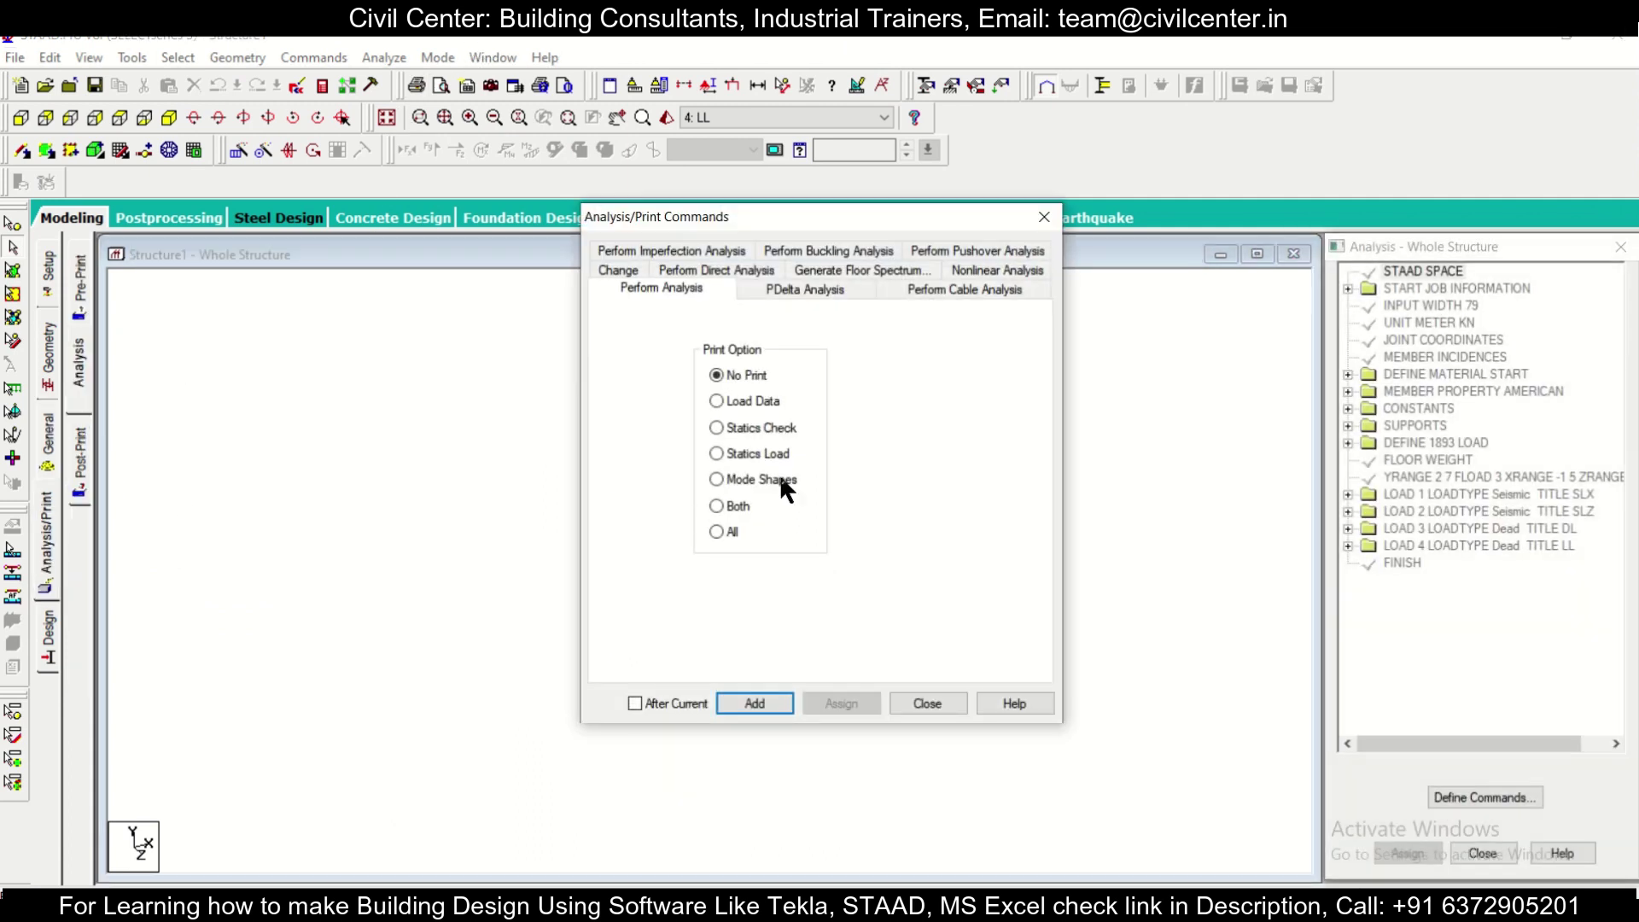
pyautogui.click(753, 704)
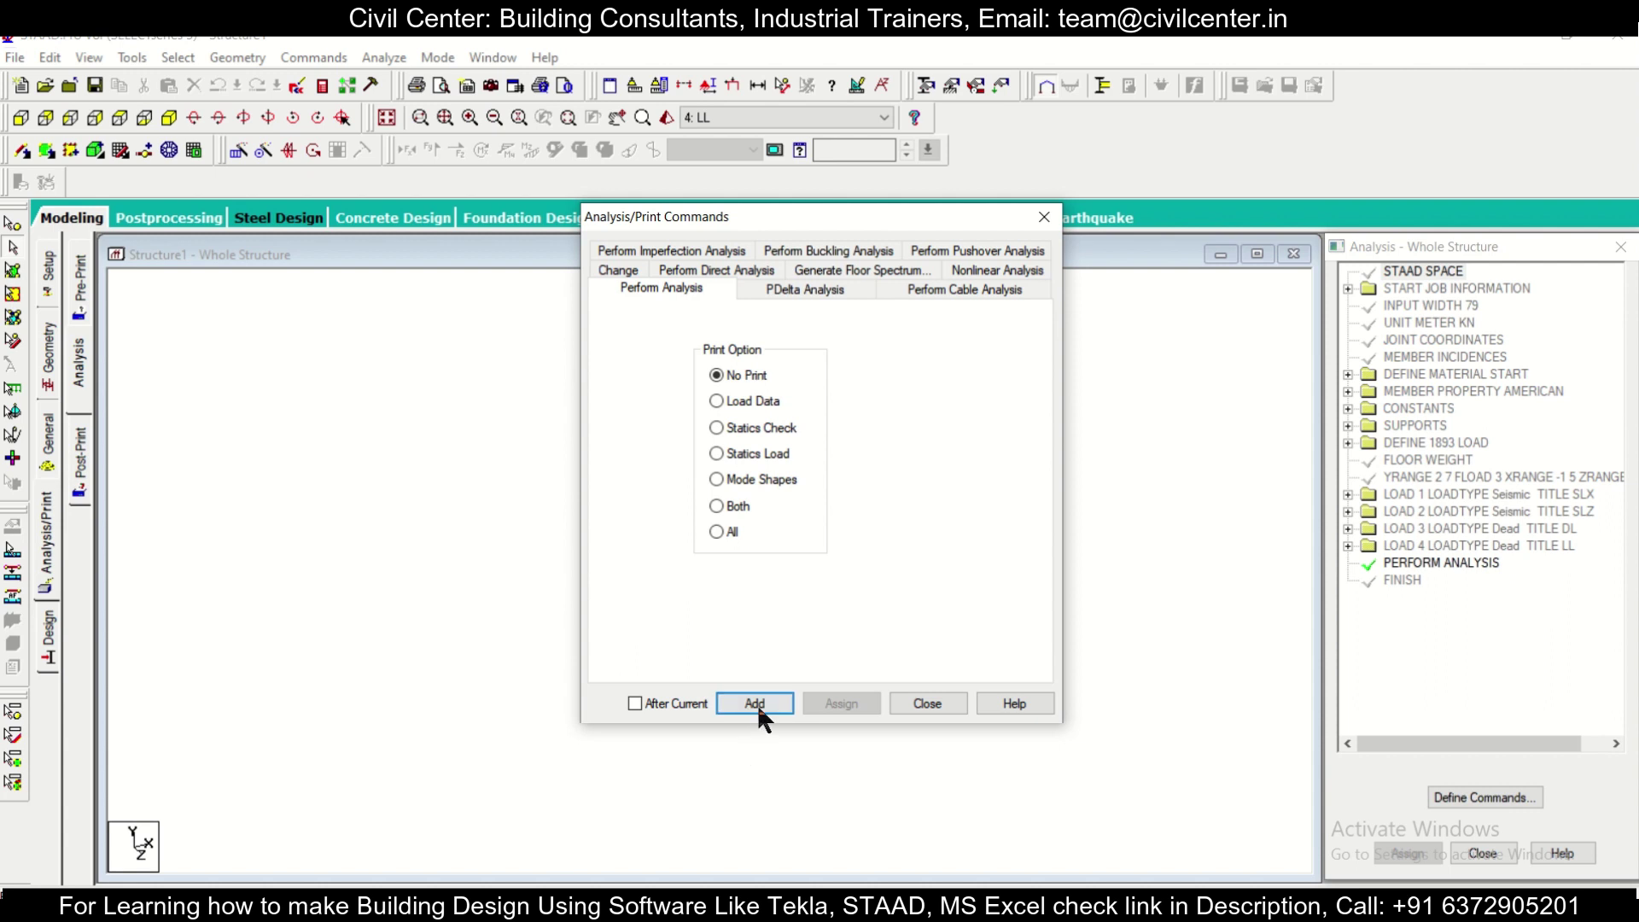
pyautogui.click(758, 708)
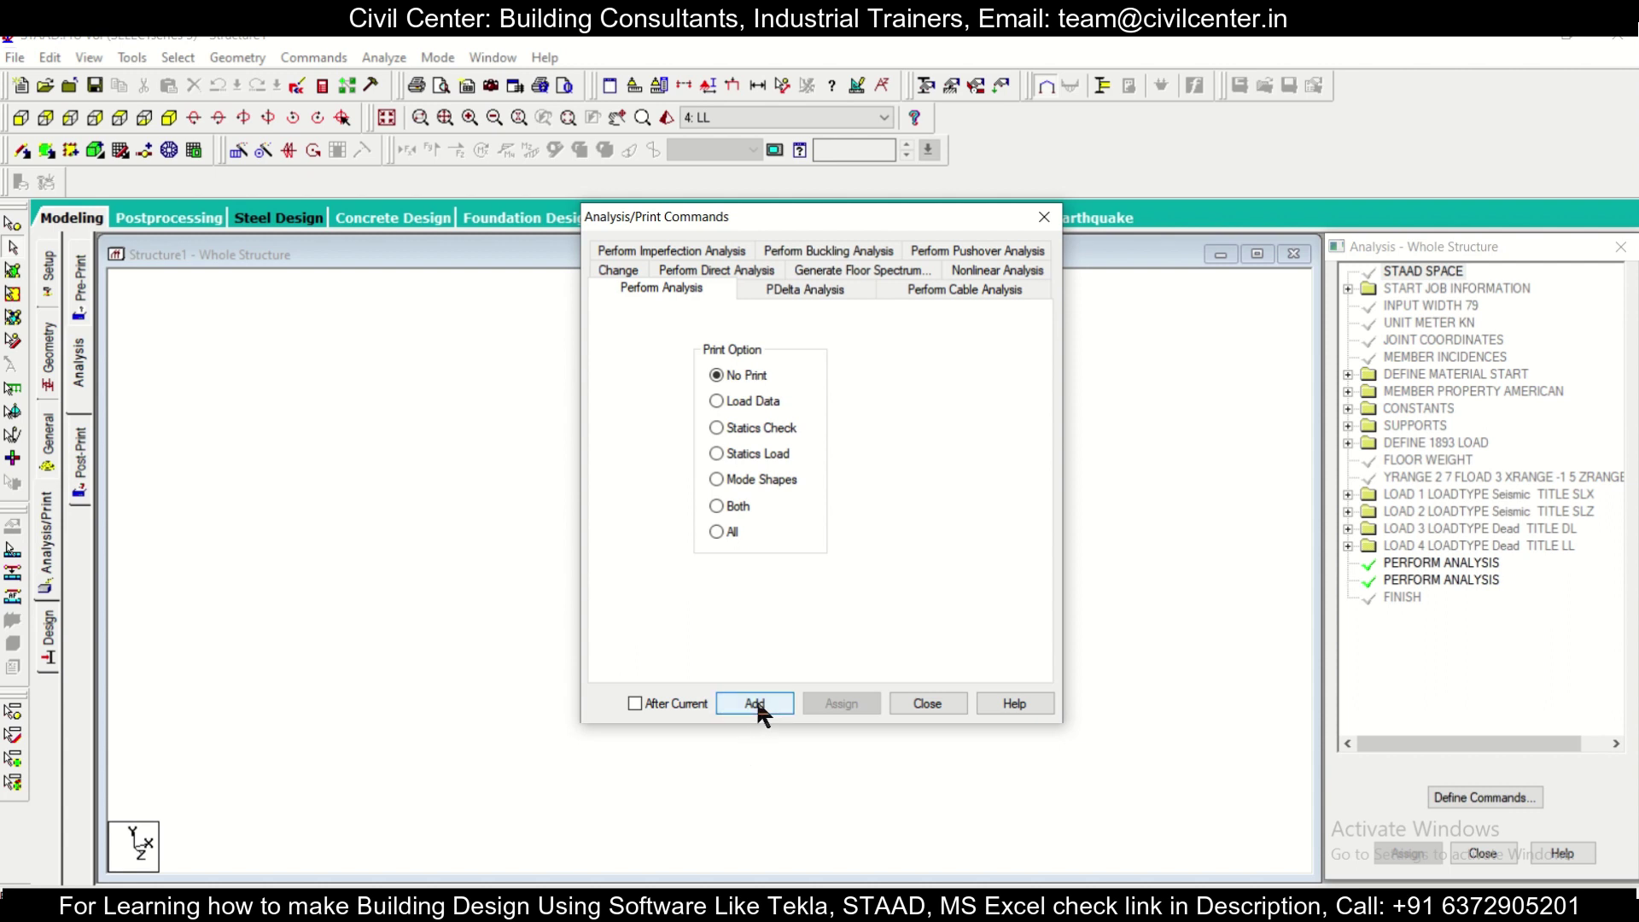
pyautogui.click(918, 703)
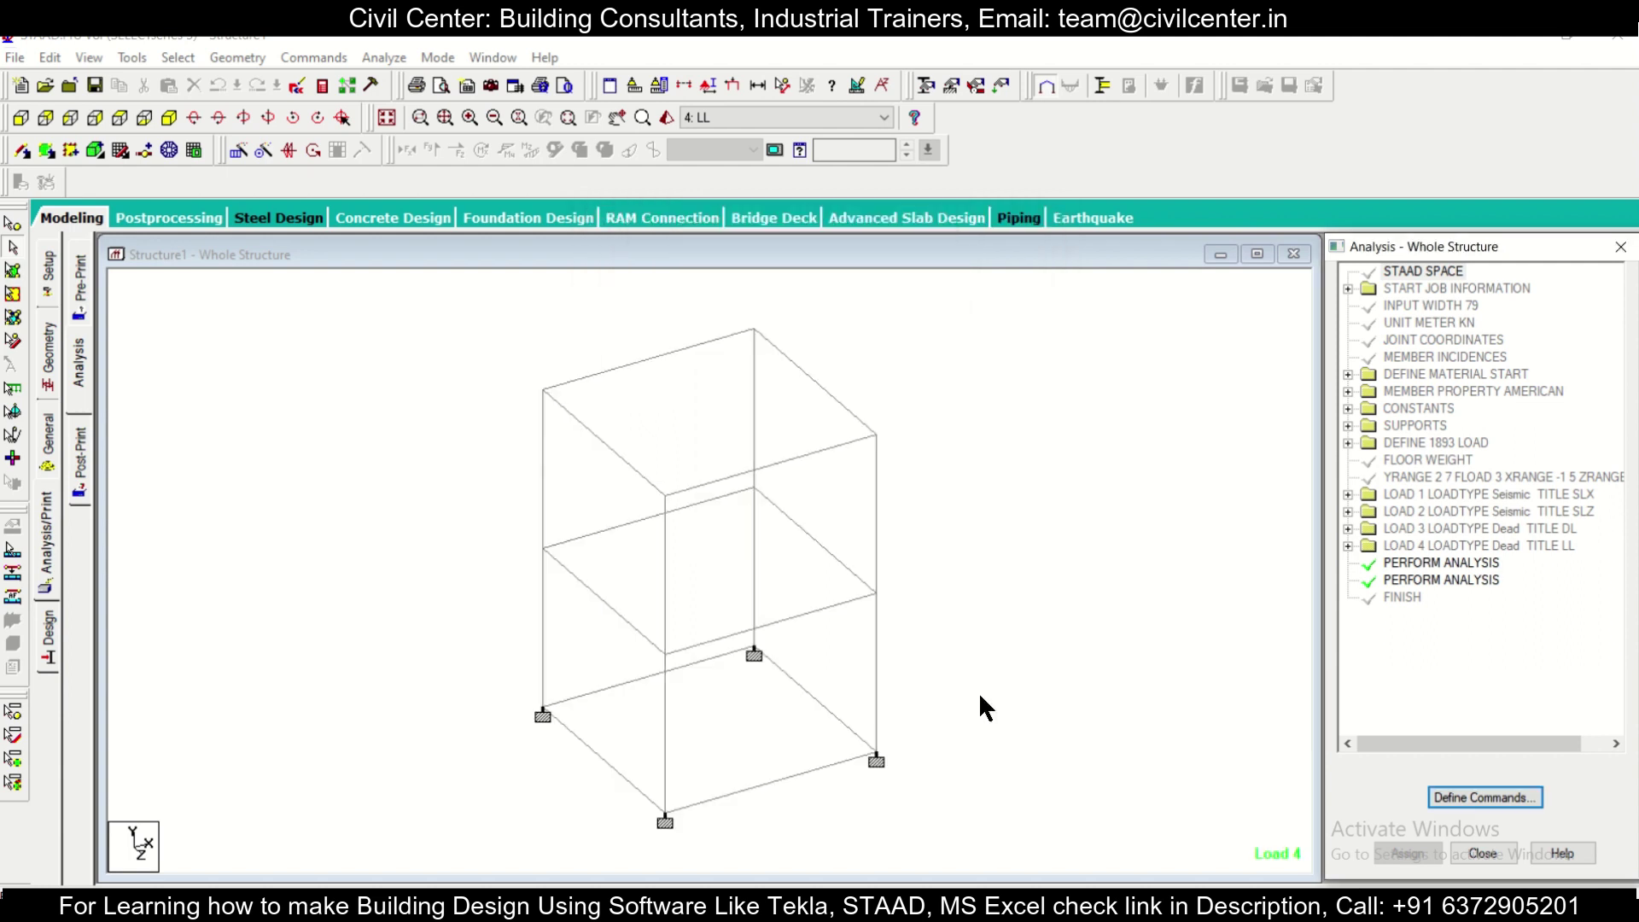
# Add two more No Print Perform Analysis commands after the last existing one, using the After Current option.
pyautogui.click(1463, 581)
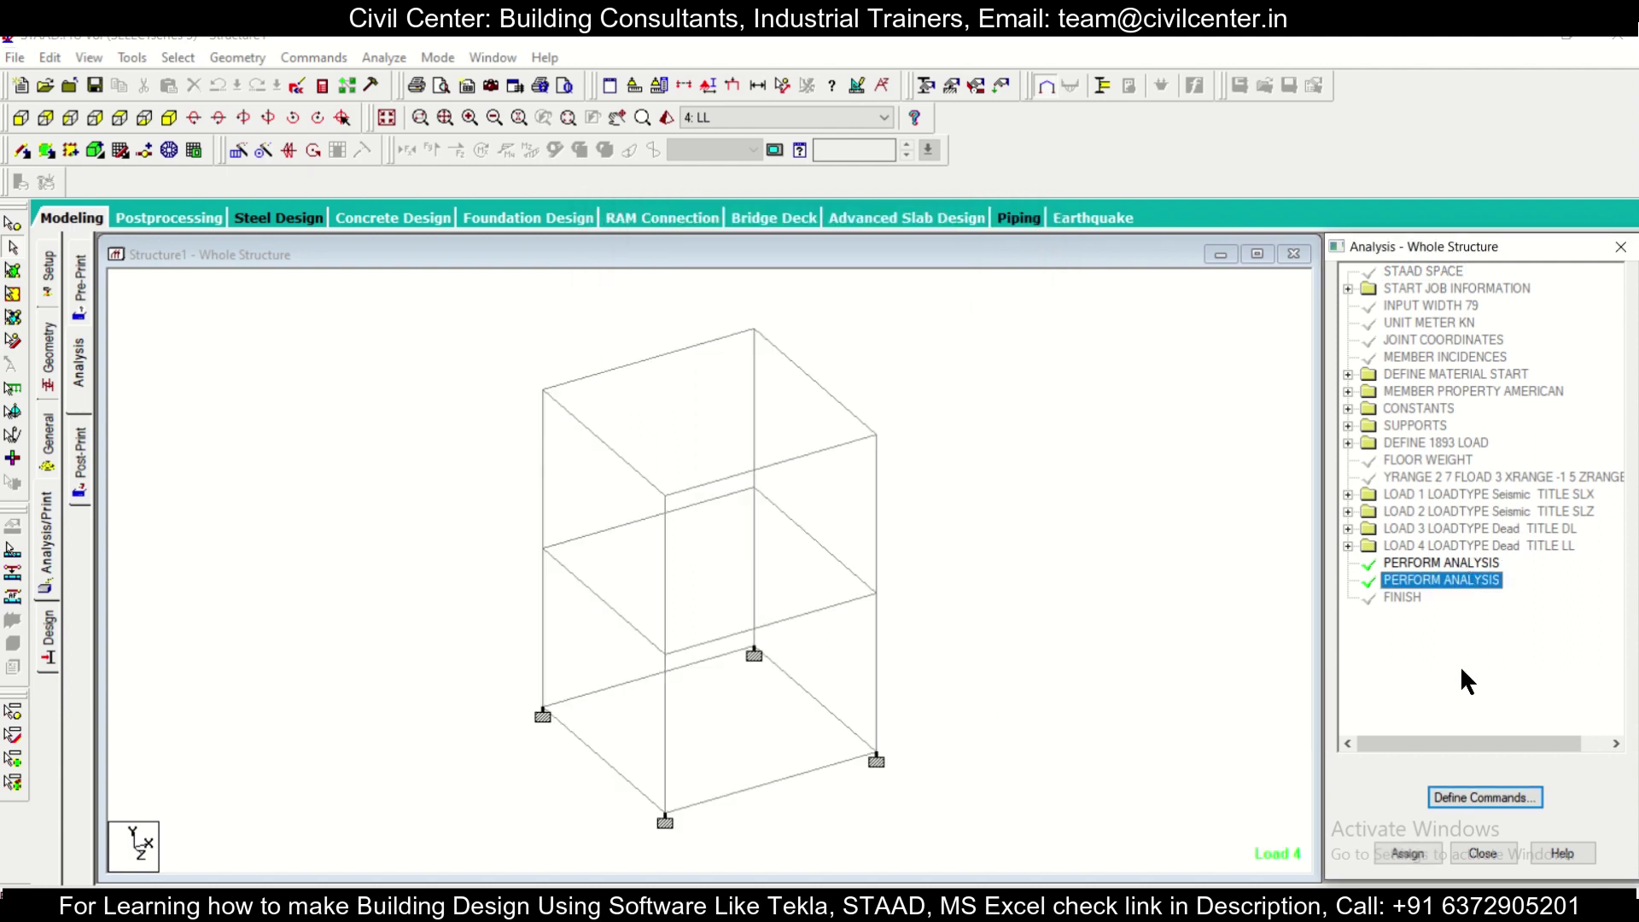
pyautogui.click(1520, 805)
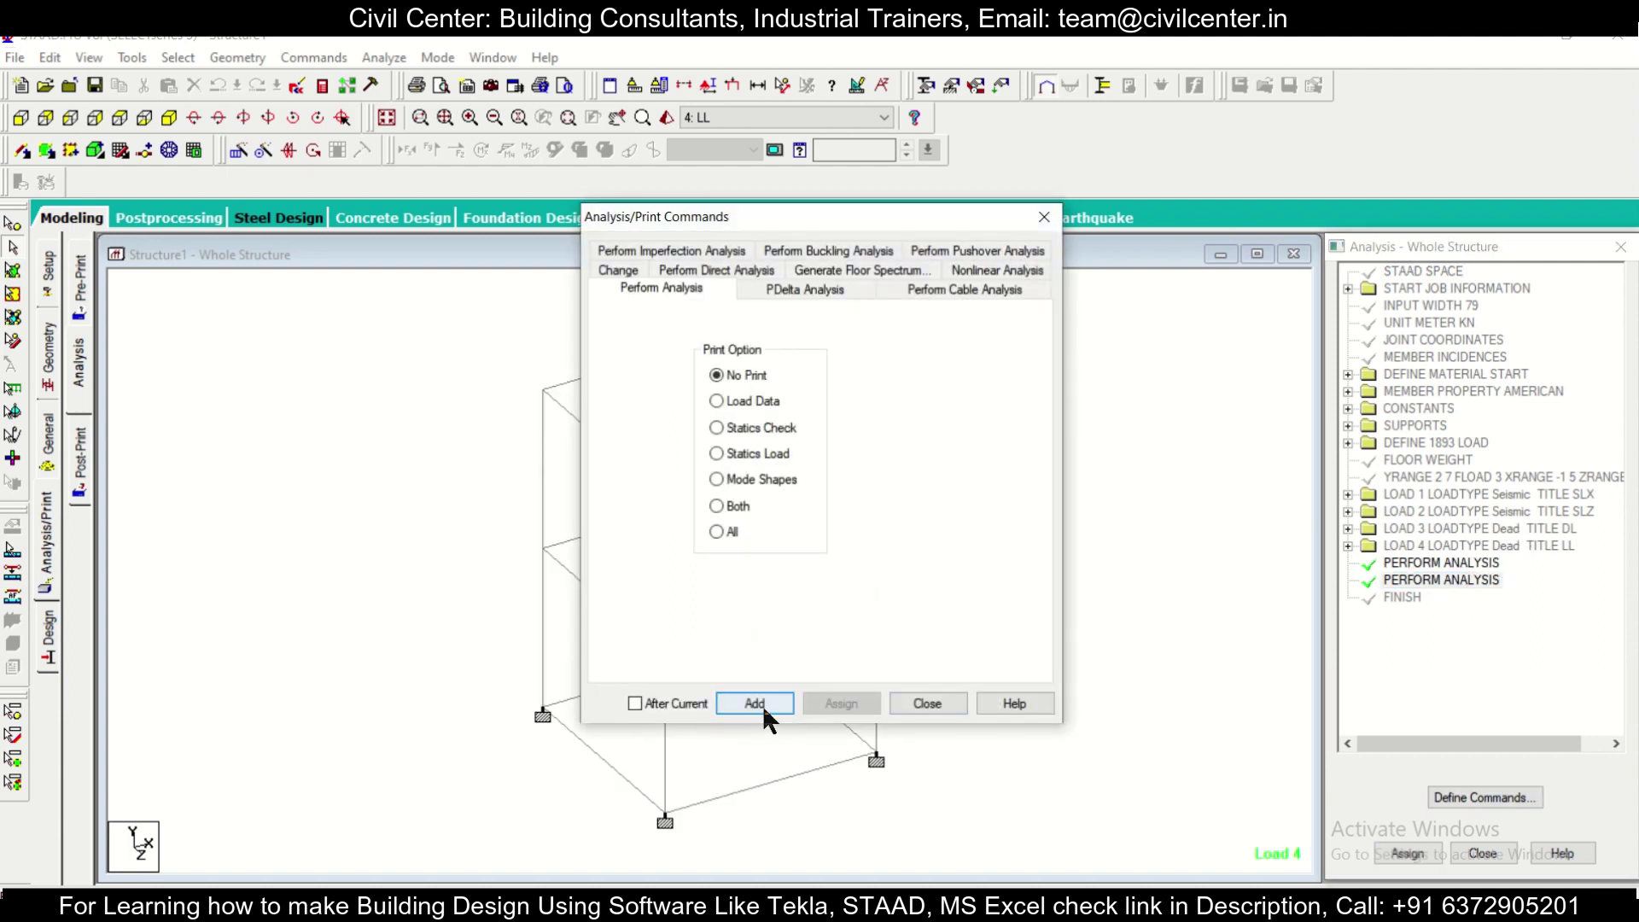
pyautogui.click(929, 702)
pyautogui.click(1466, 581)
pyautogui.click(677, 708)
pyautogui.click(769, 710)
pyautogui.click(768, 703)
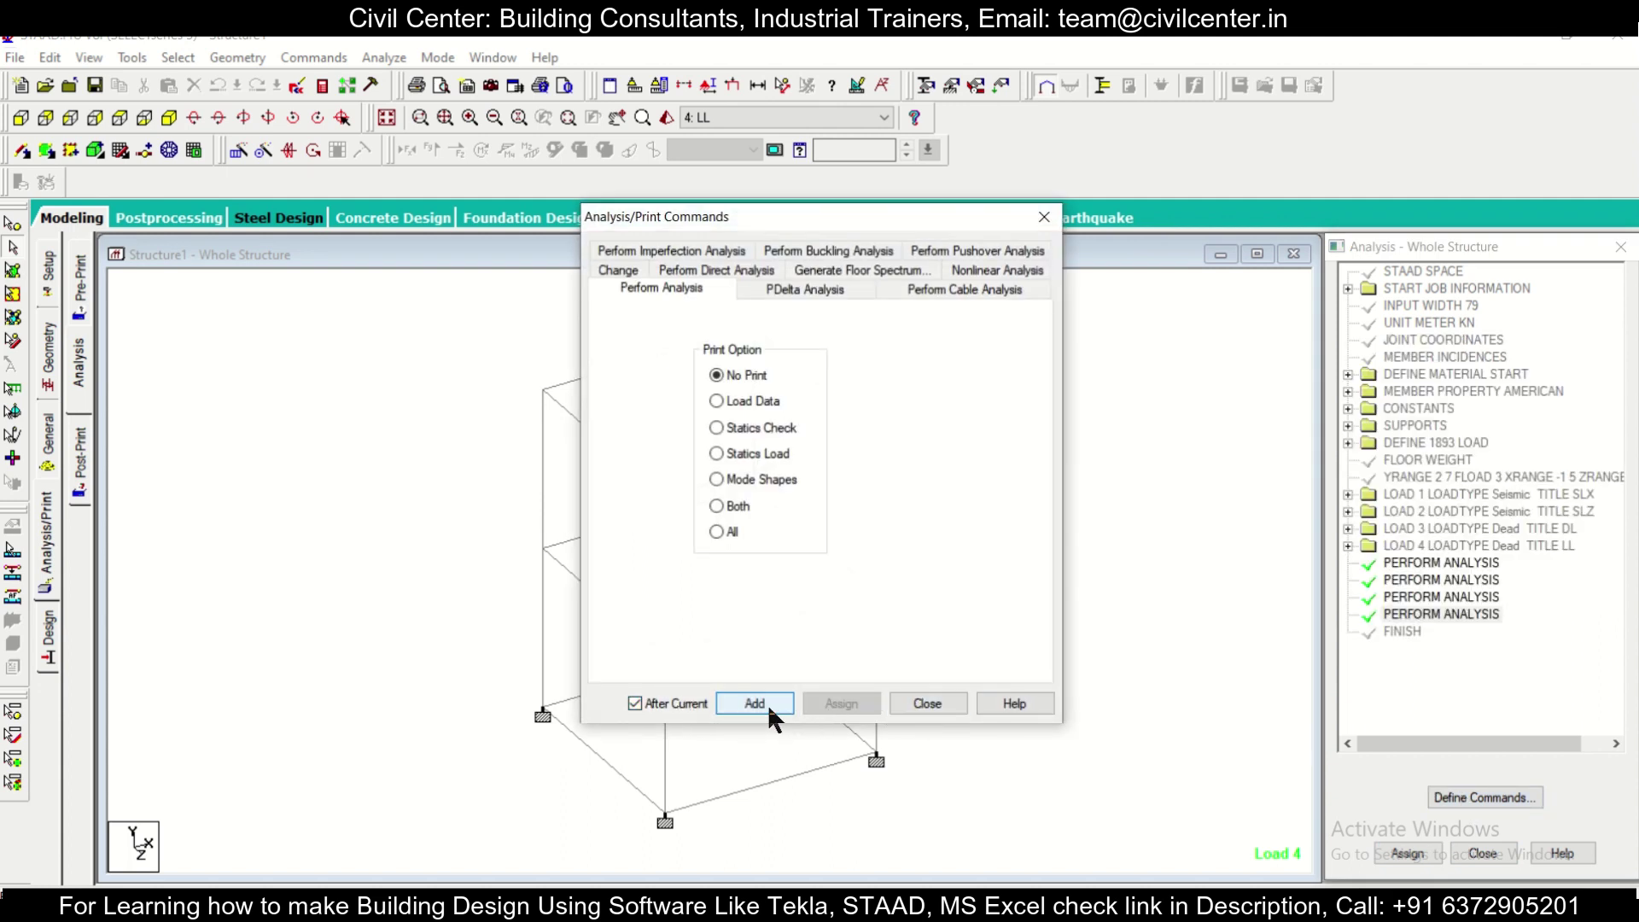
# Add five more Perform Analysis commands with the No Print option after the current one, and close the analysis commands dialog.
pyautogui.click(767, 704)
pyautogui.click(768, 703)
pyautogui.click(768, 704)
pyautogui.click(768, 704)
pyautogui.click(768, 703)
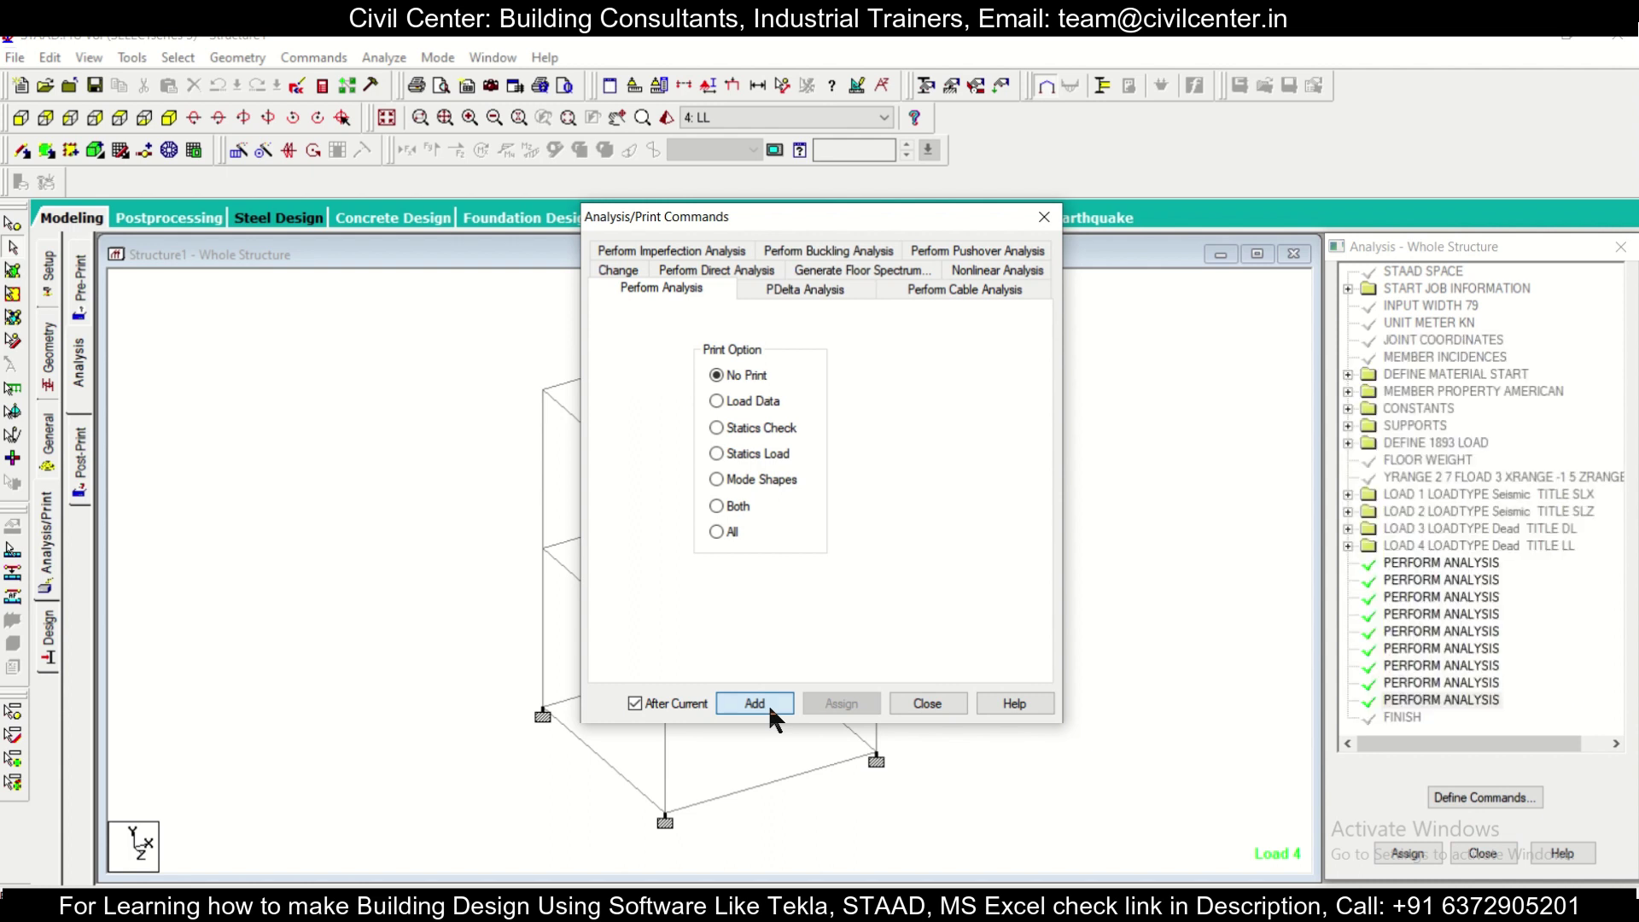
pyautogui.click(1044, 224)
# Close and reopen the analysis command list, and review the Perform Analysis commands it contains.
pyautogui.click(1456, 648)
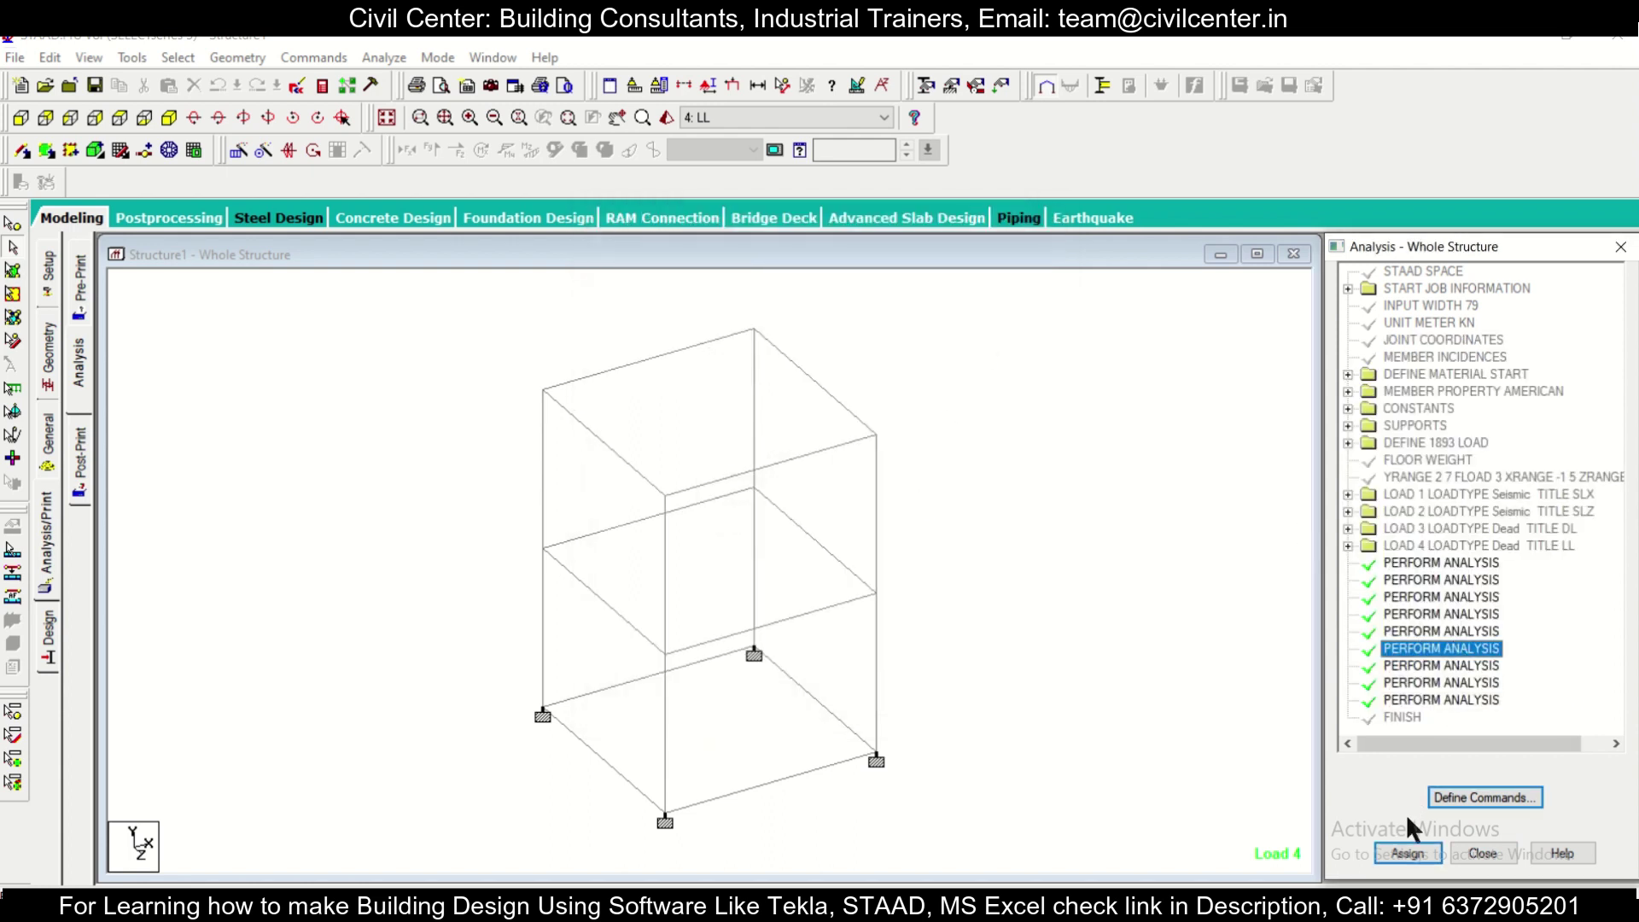
pyautogui.click(1483, 855)
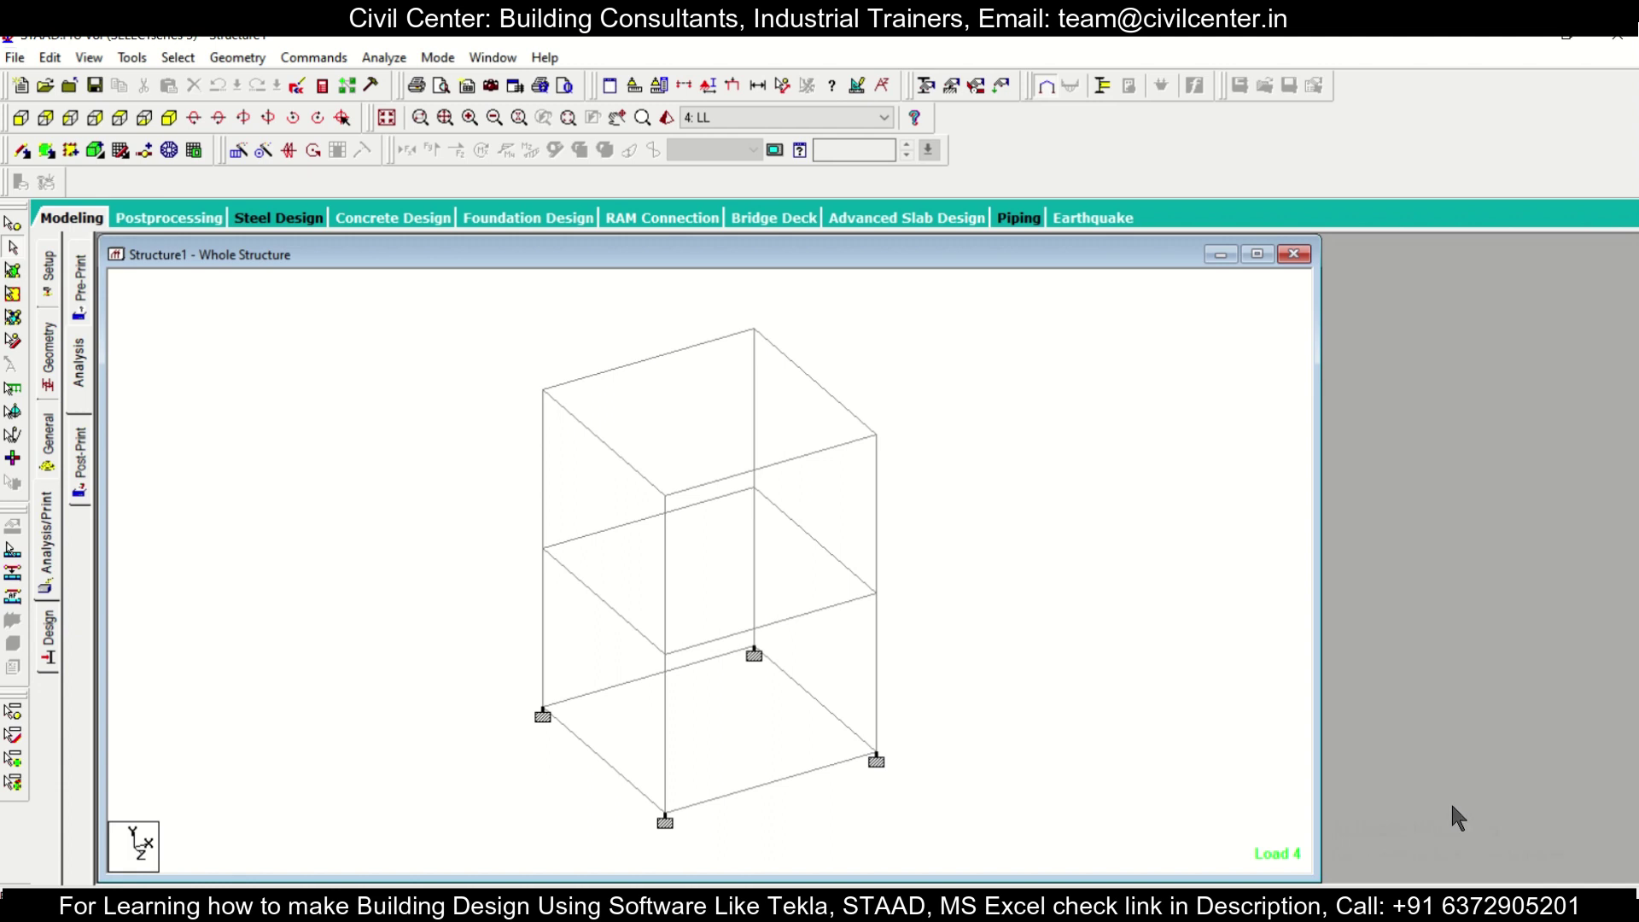
pyautogui.click(61, 531)
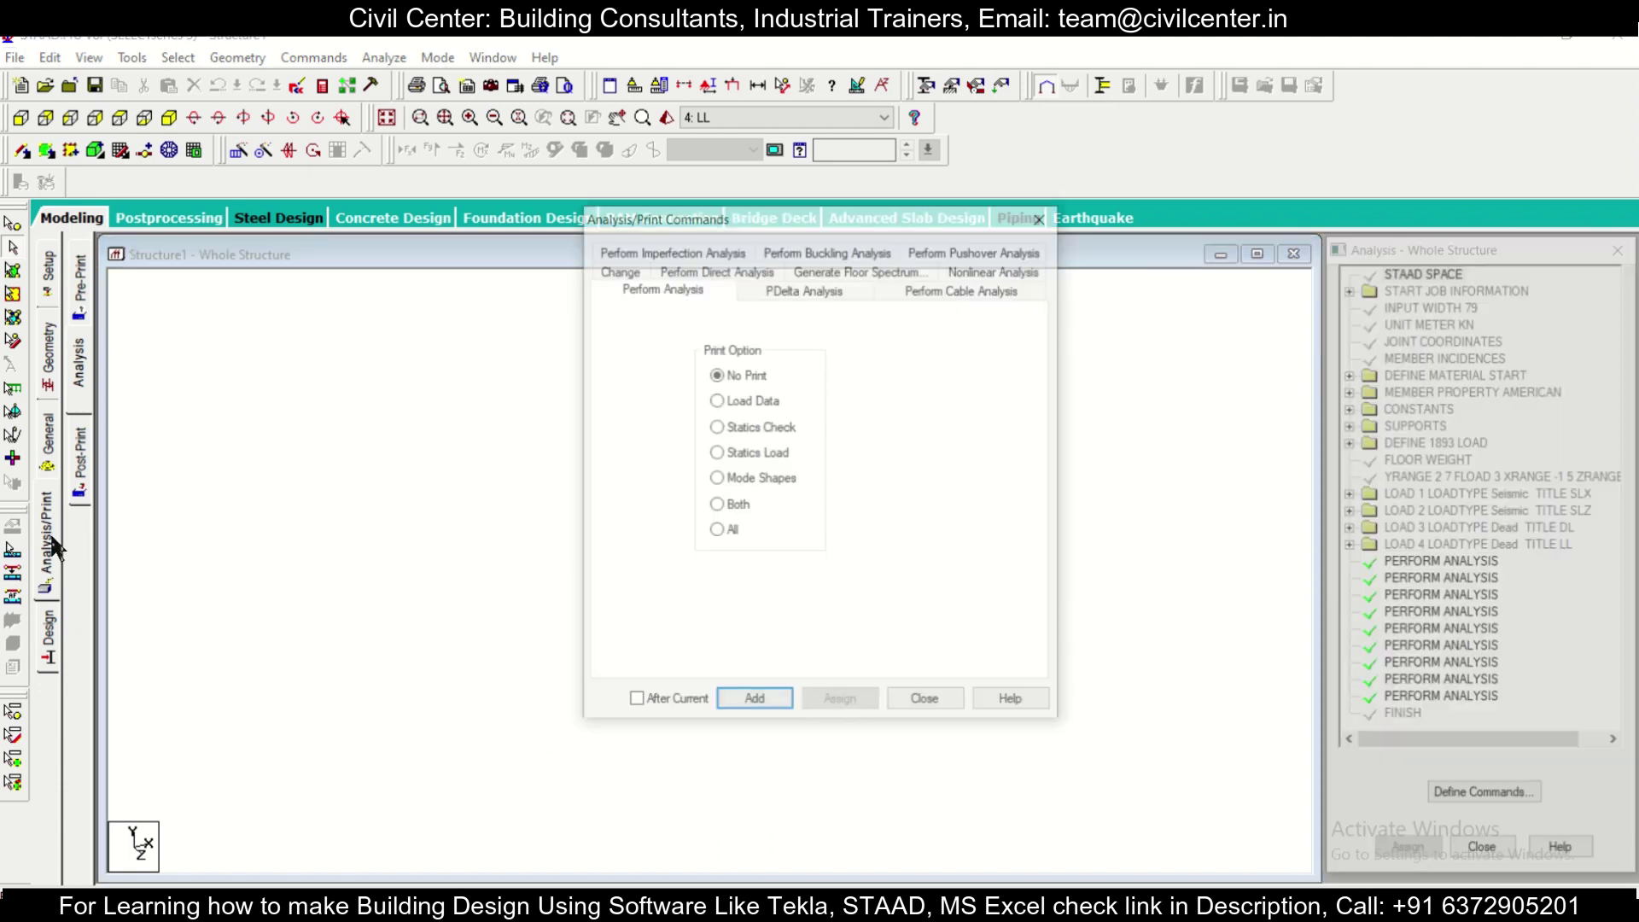
pyautogui.click(1042, 218)
pyautogui.click(1400, 616)
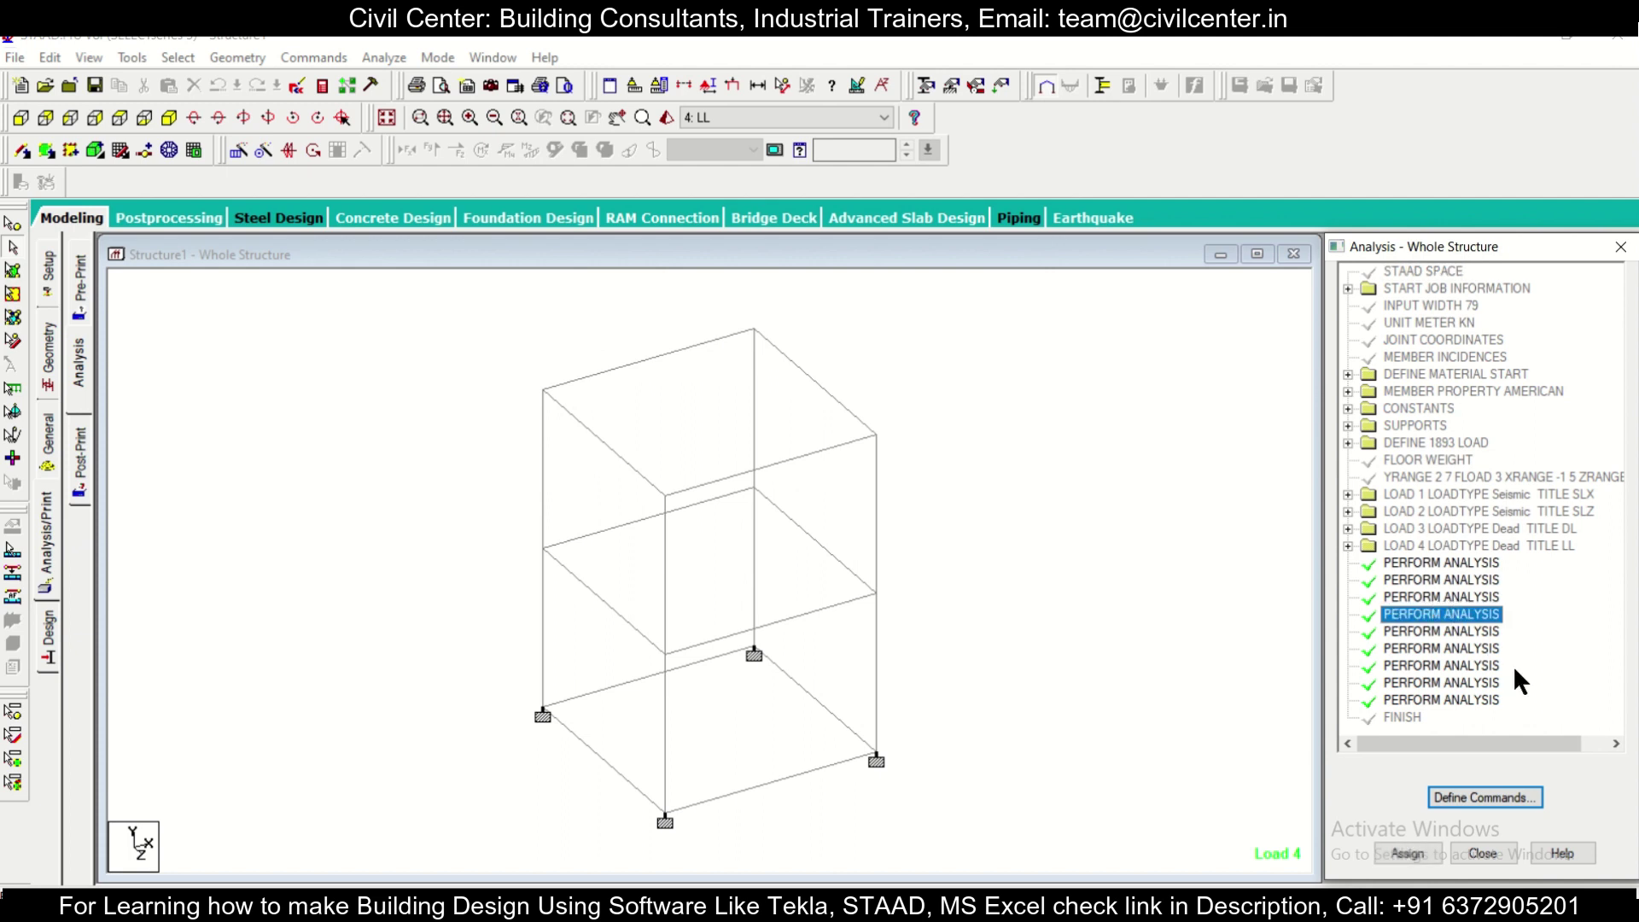
pyautogui.click(1487, 564)
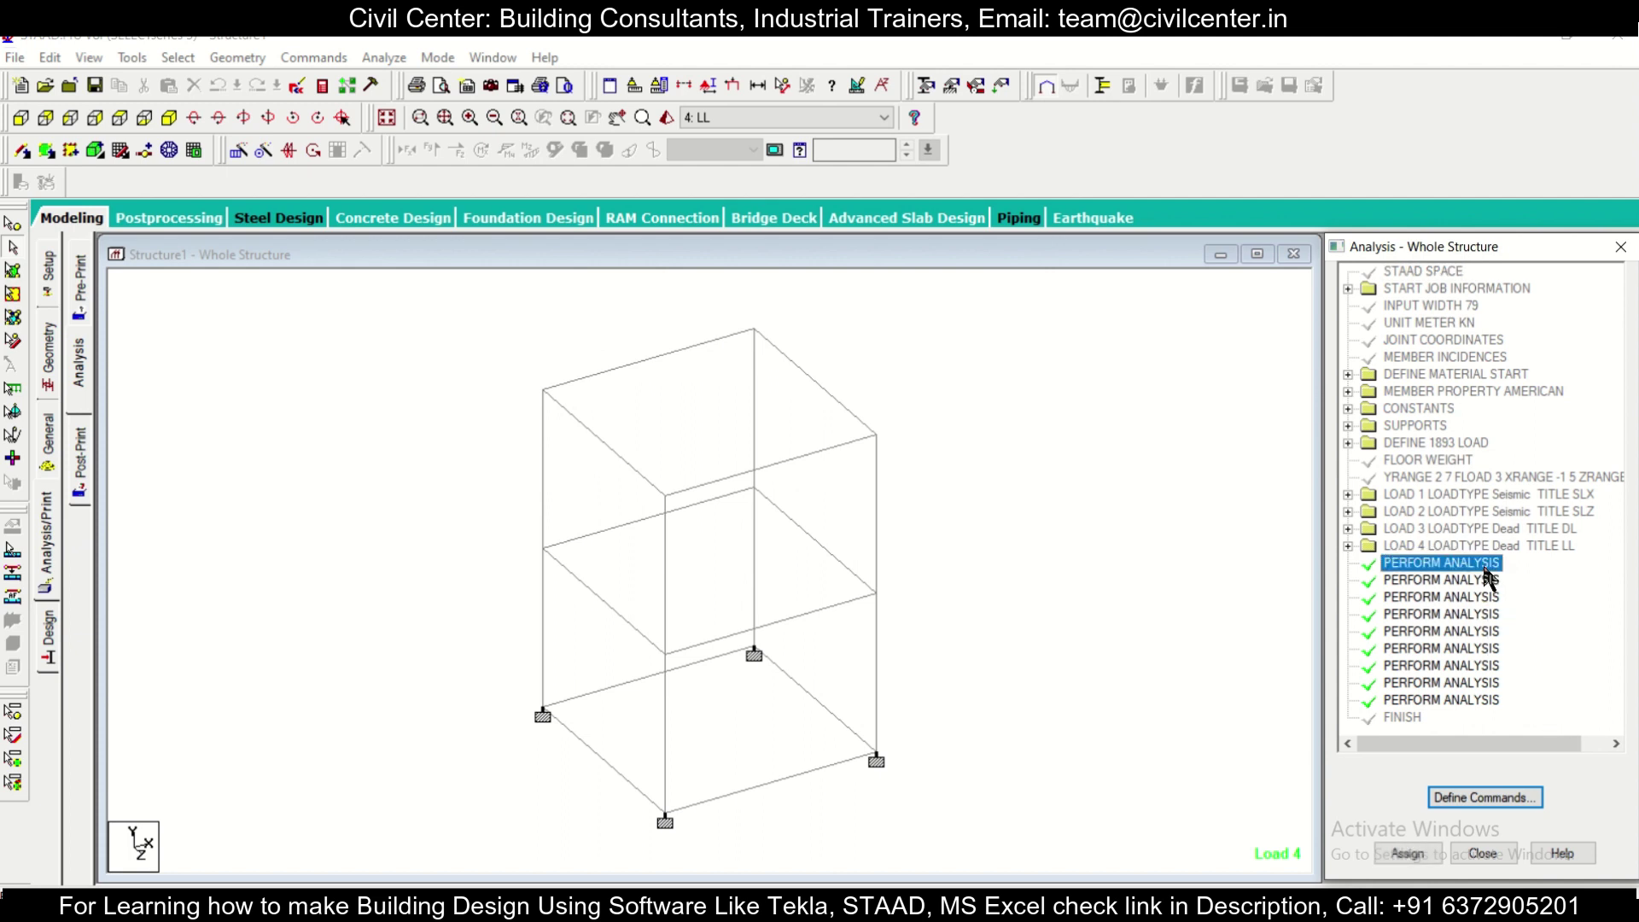
pyautogui.click(1111, 642)
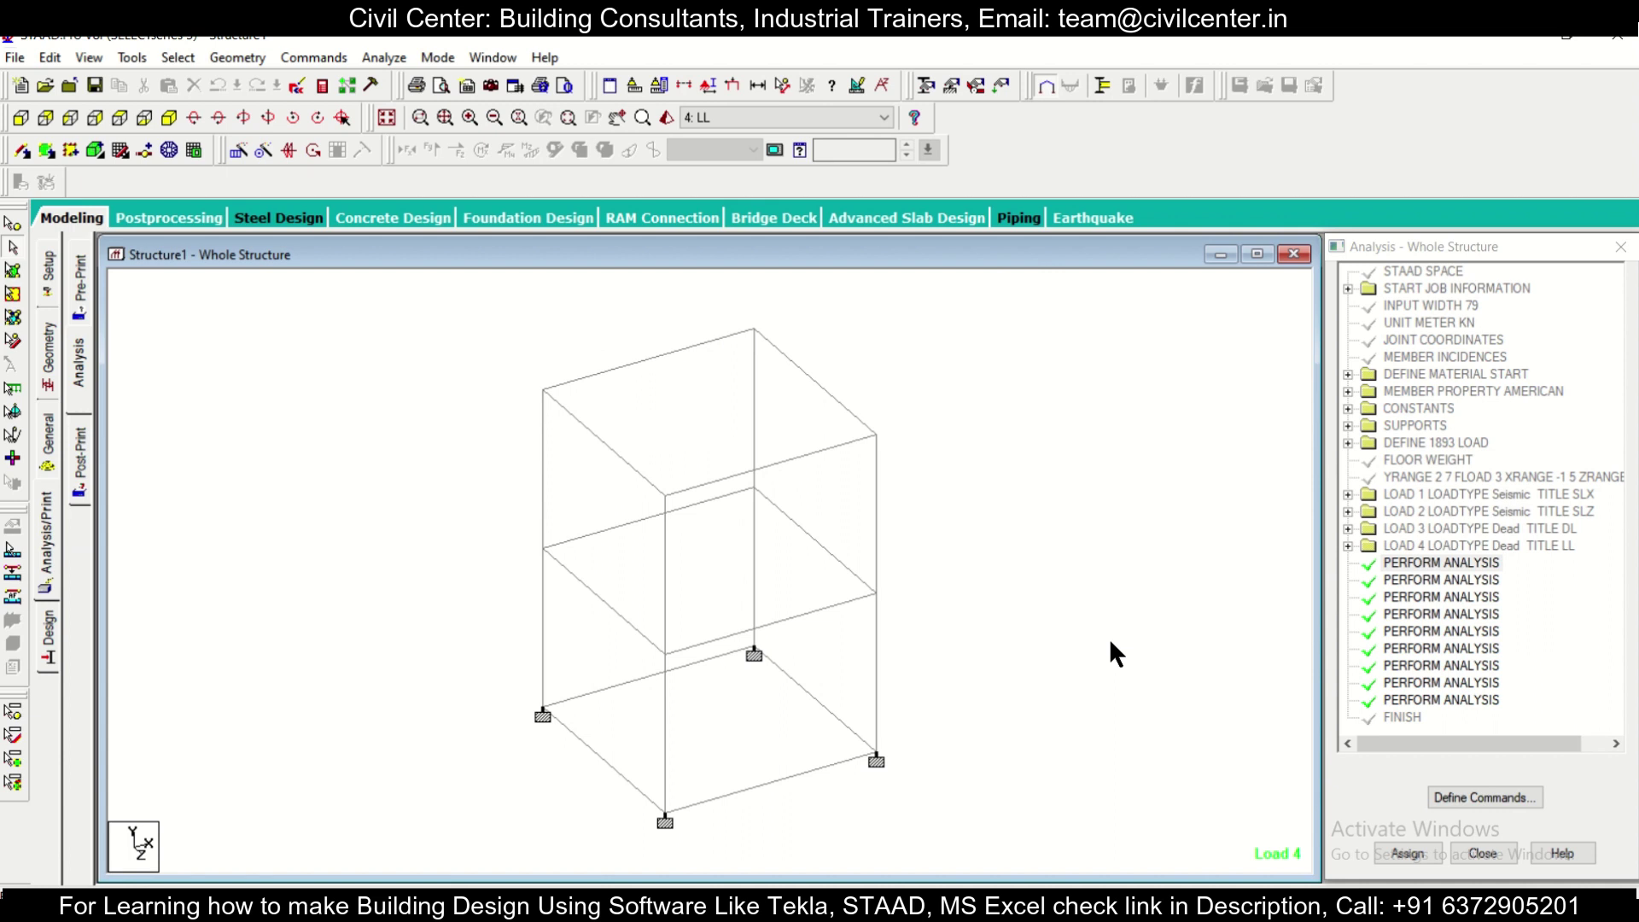
pyautogui.click(1458, 682)
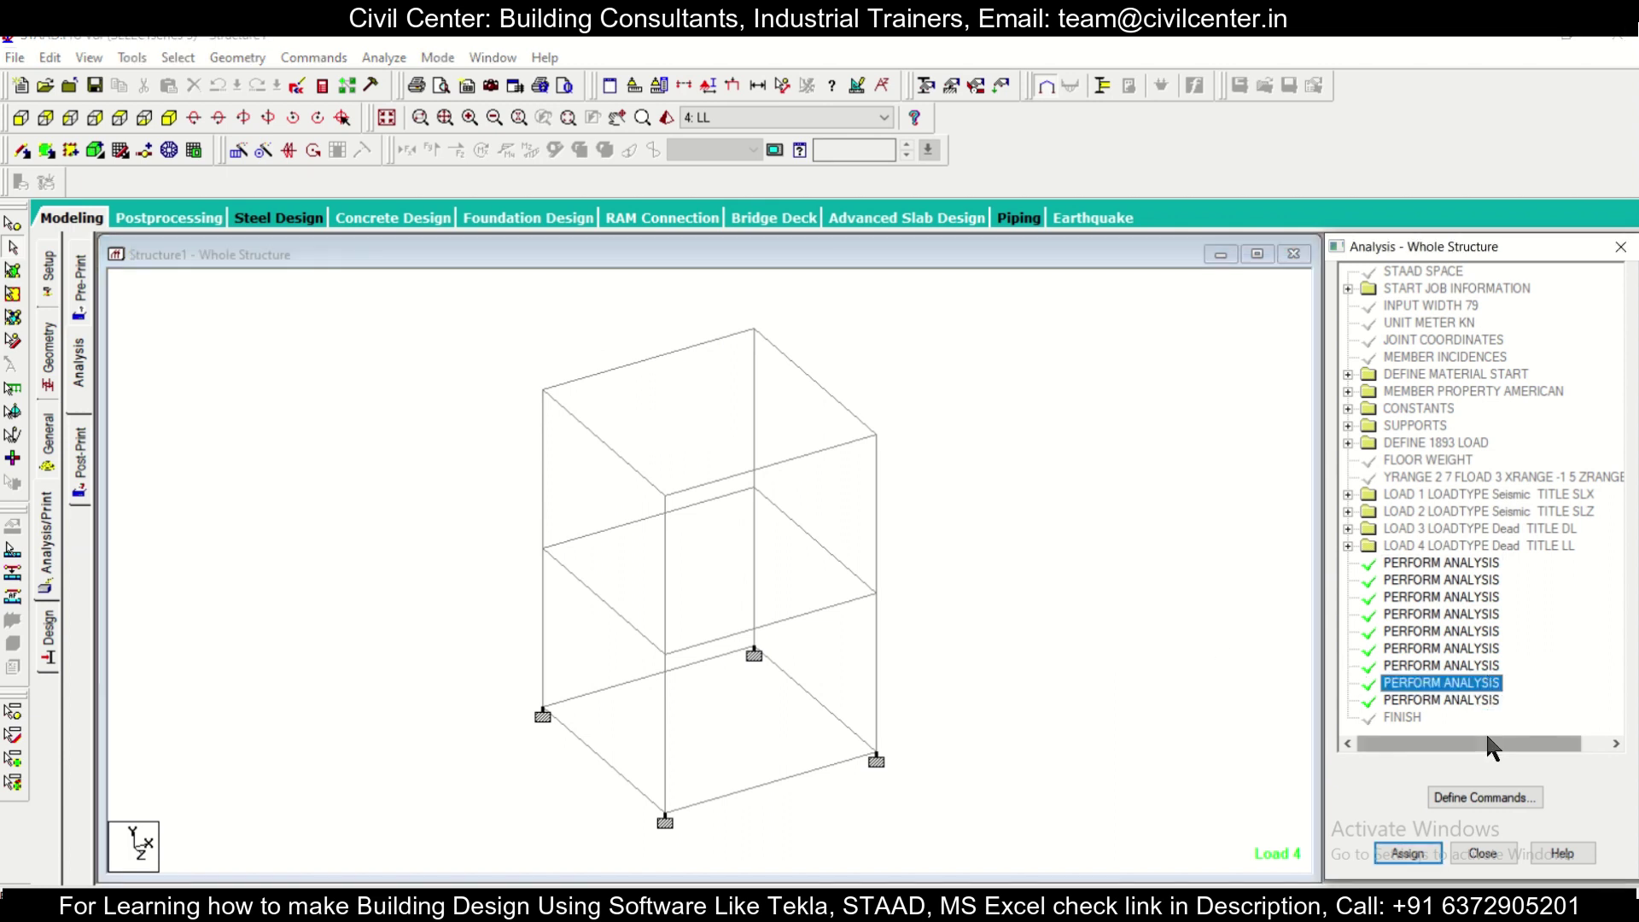
pyautogui.click(1478, 700)
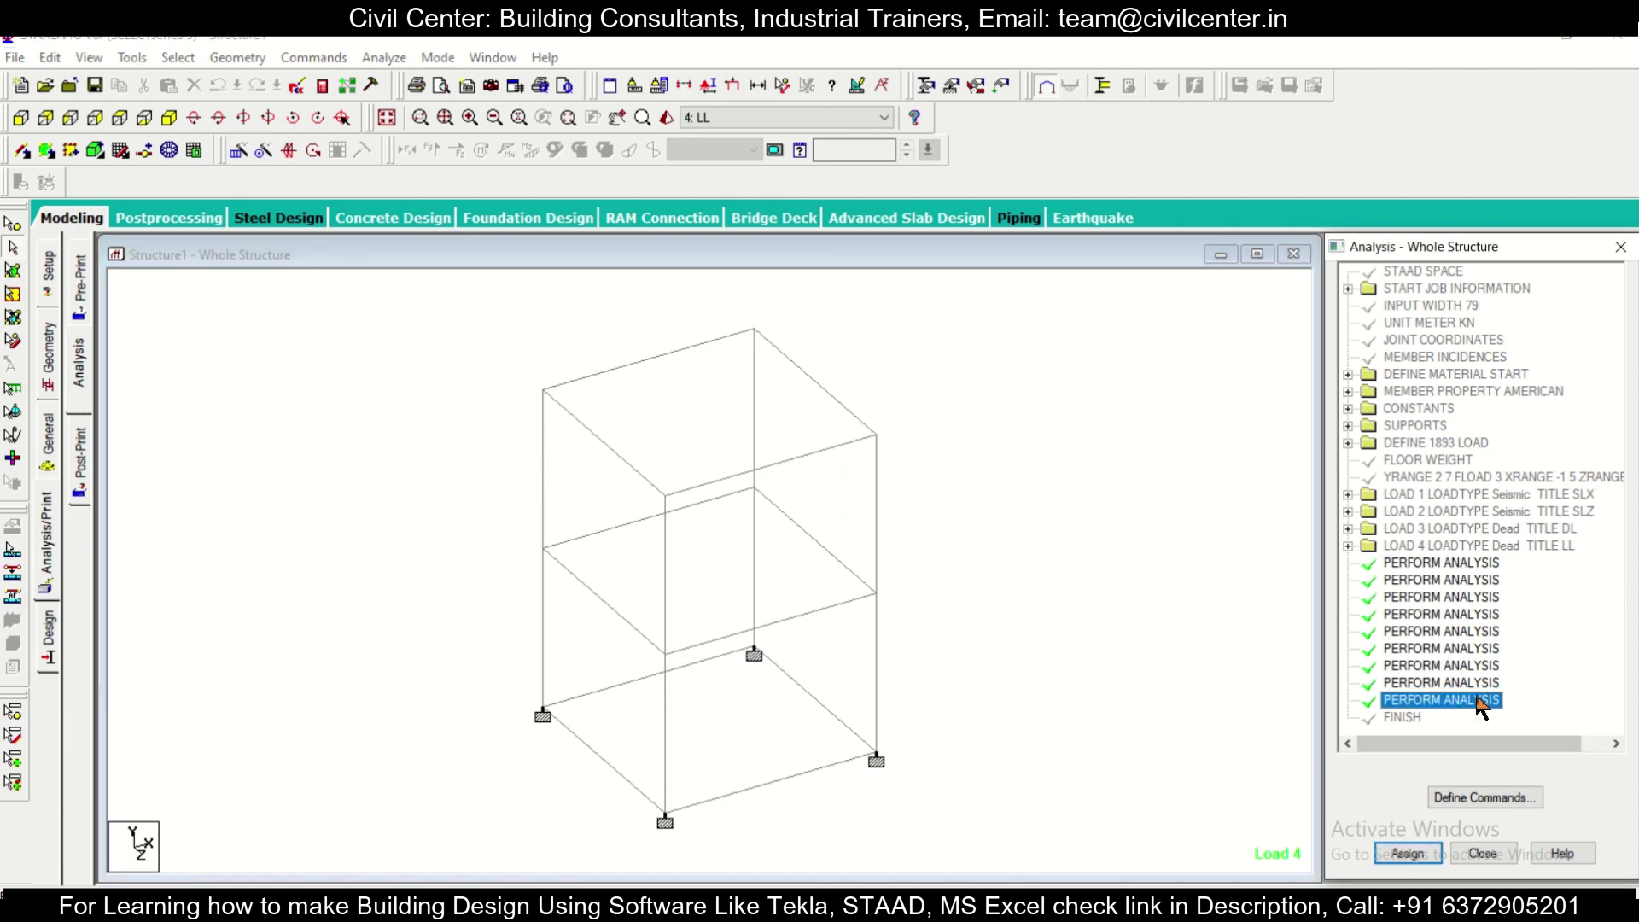
# Run the analysis of the structure and view its output file once the run is done.
pyautogui.click(388, 56)
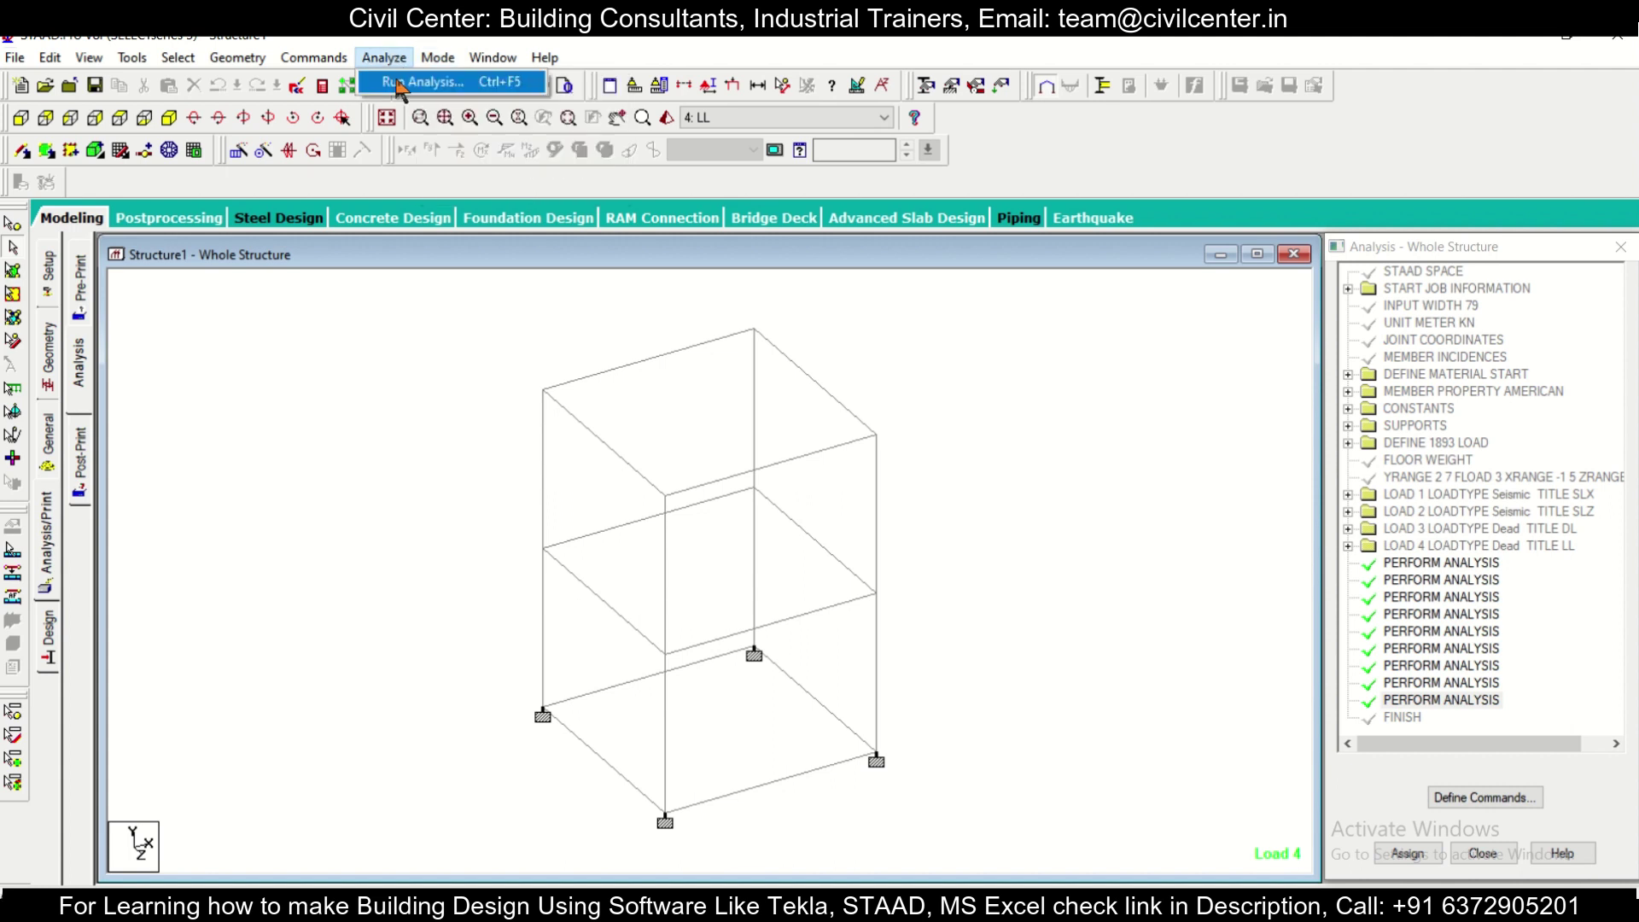
pyautogui.click(399, 82)
pyautogui.click(698, 502)
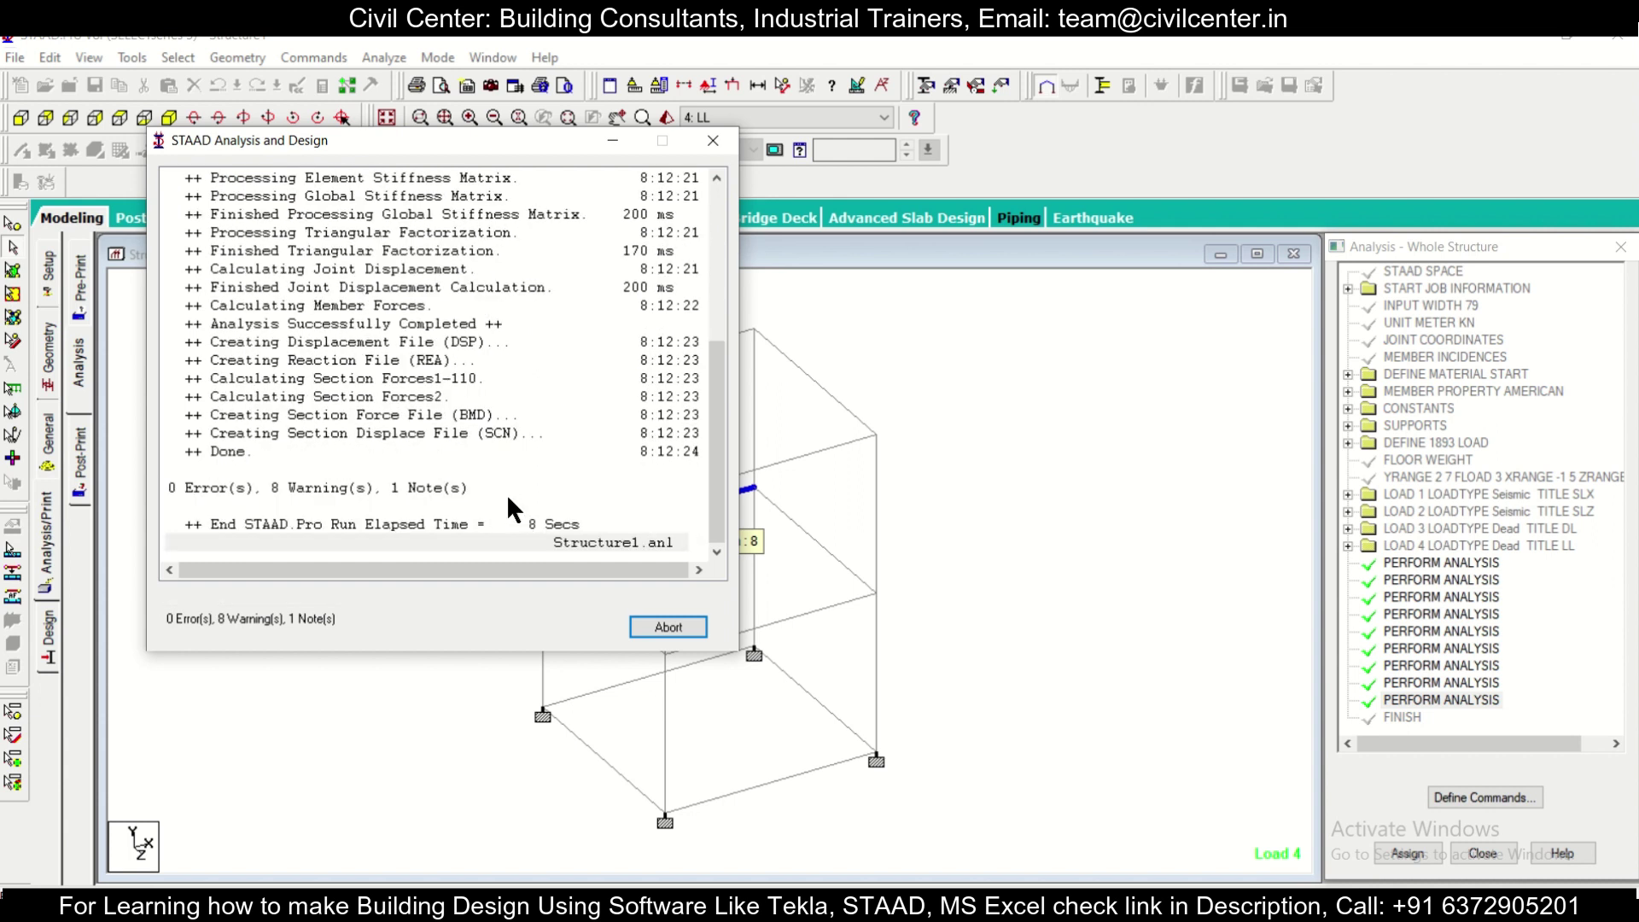
pyautogui.click(461, 491)
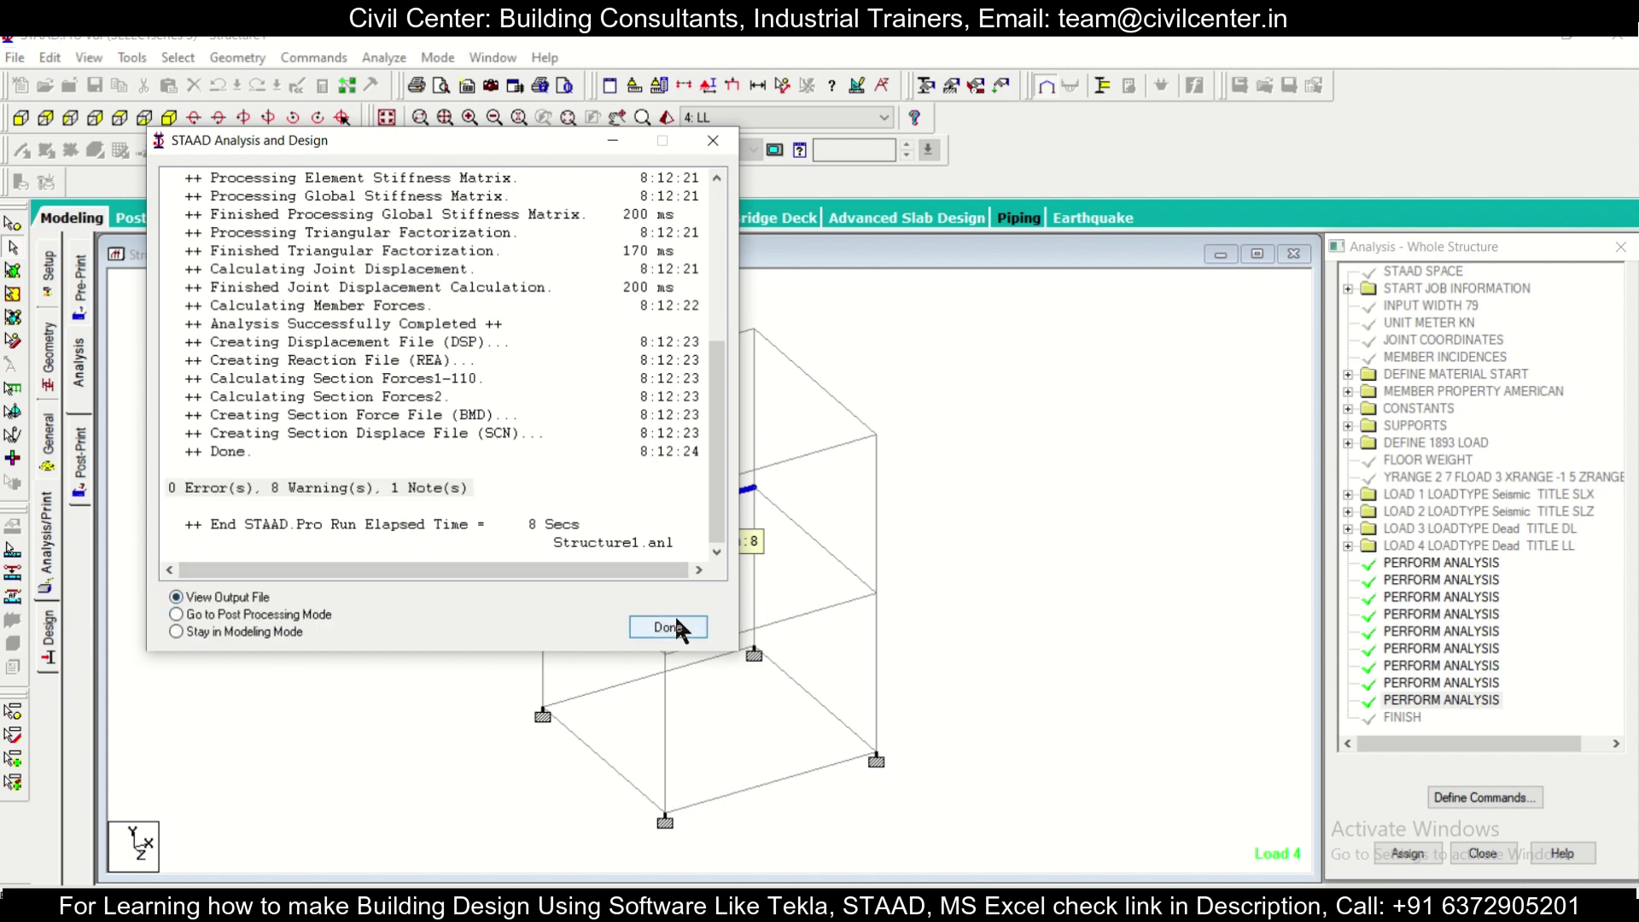
pyautogui.click(667, 627)
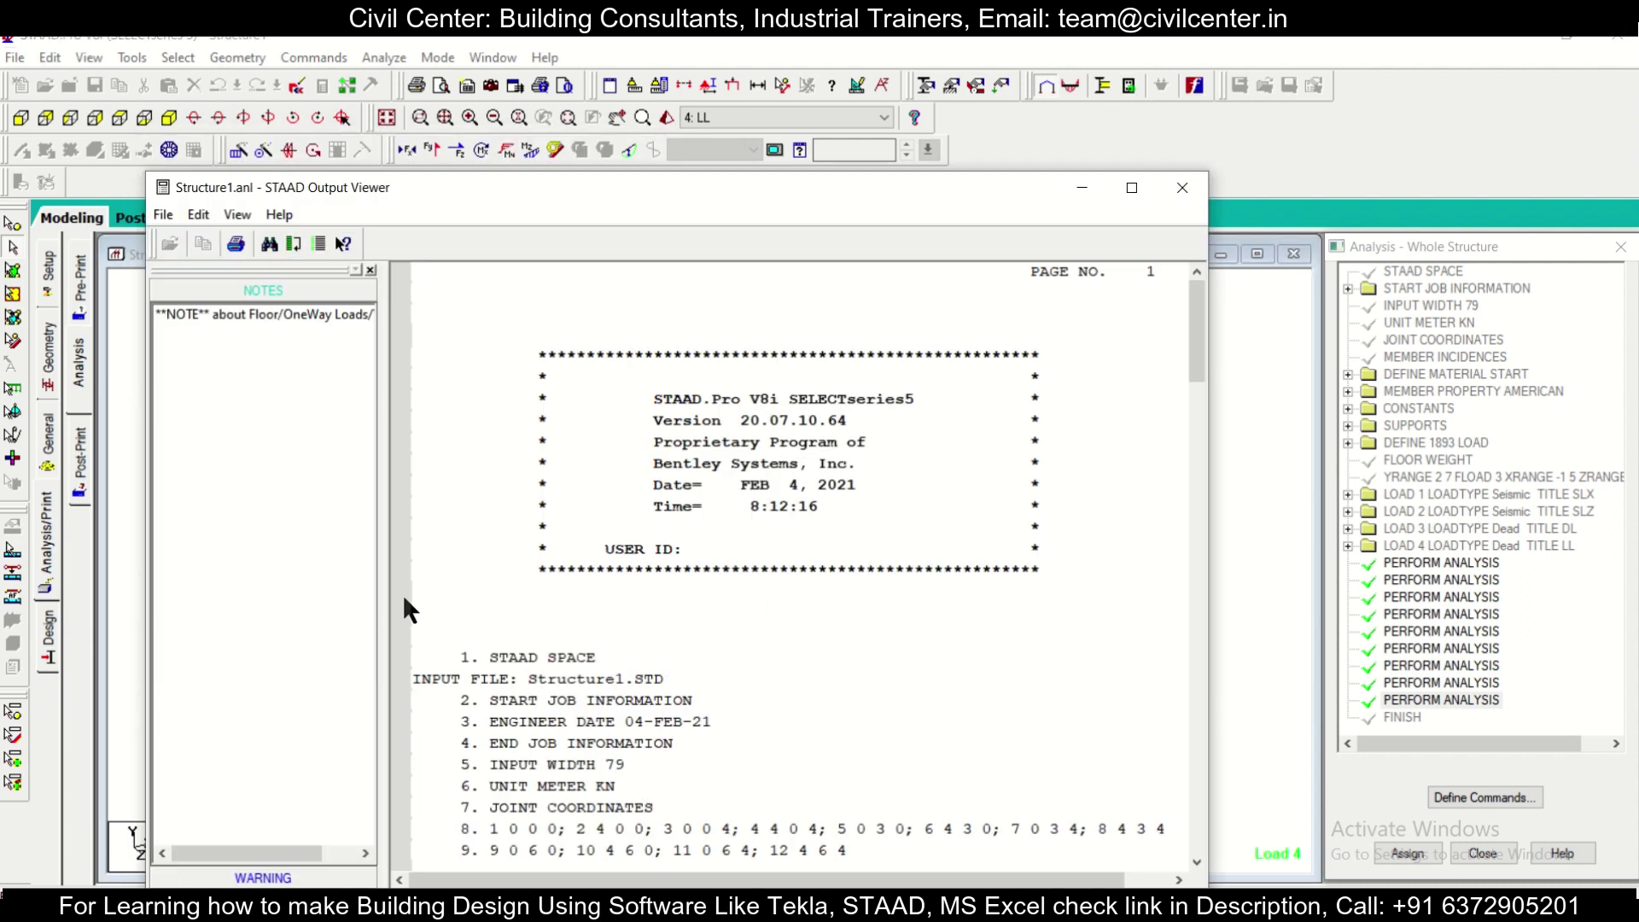
# Examine the warnings in the analysis output and where each occurs, and close the output file.
pyautogui.scroll(-7, 394, 722)
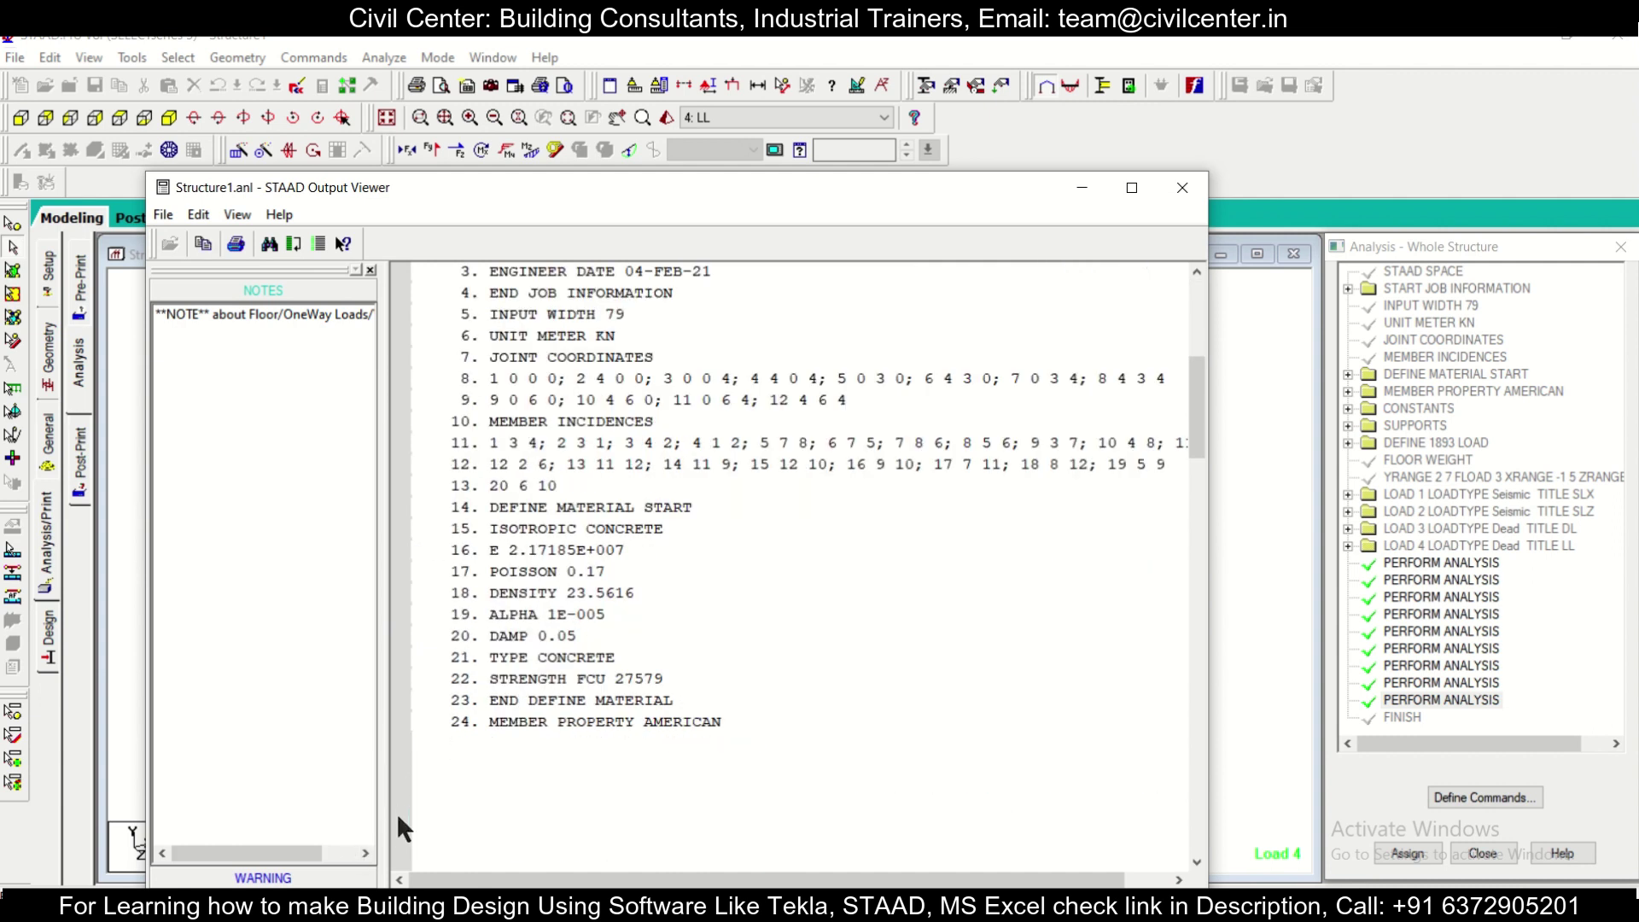
pyautogui.moveTo(394, 785); pyautogui.dragTo(391, 829)
pyautogui.click(263, 877)
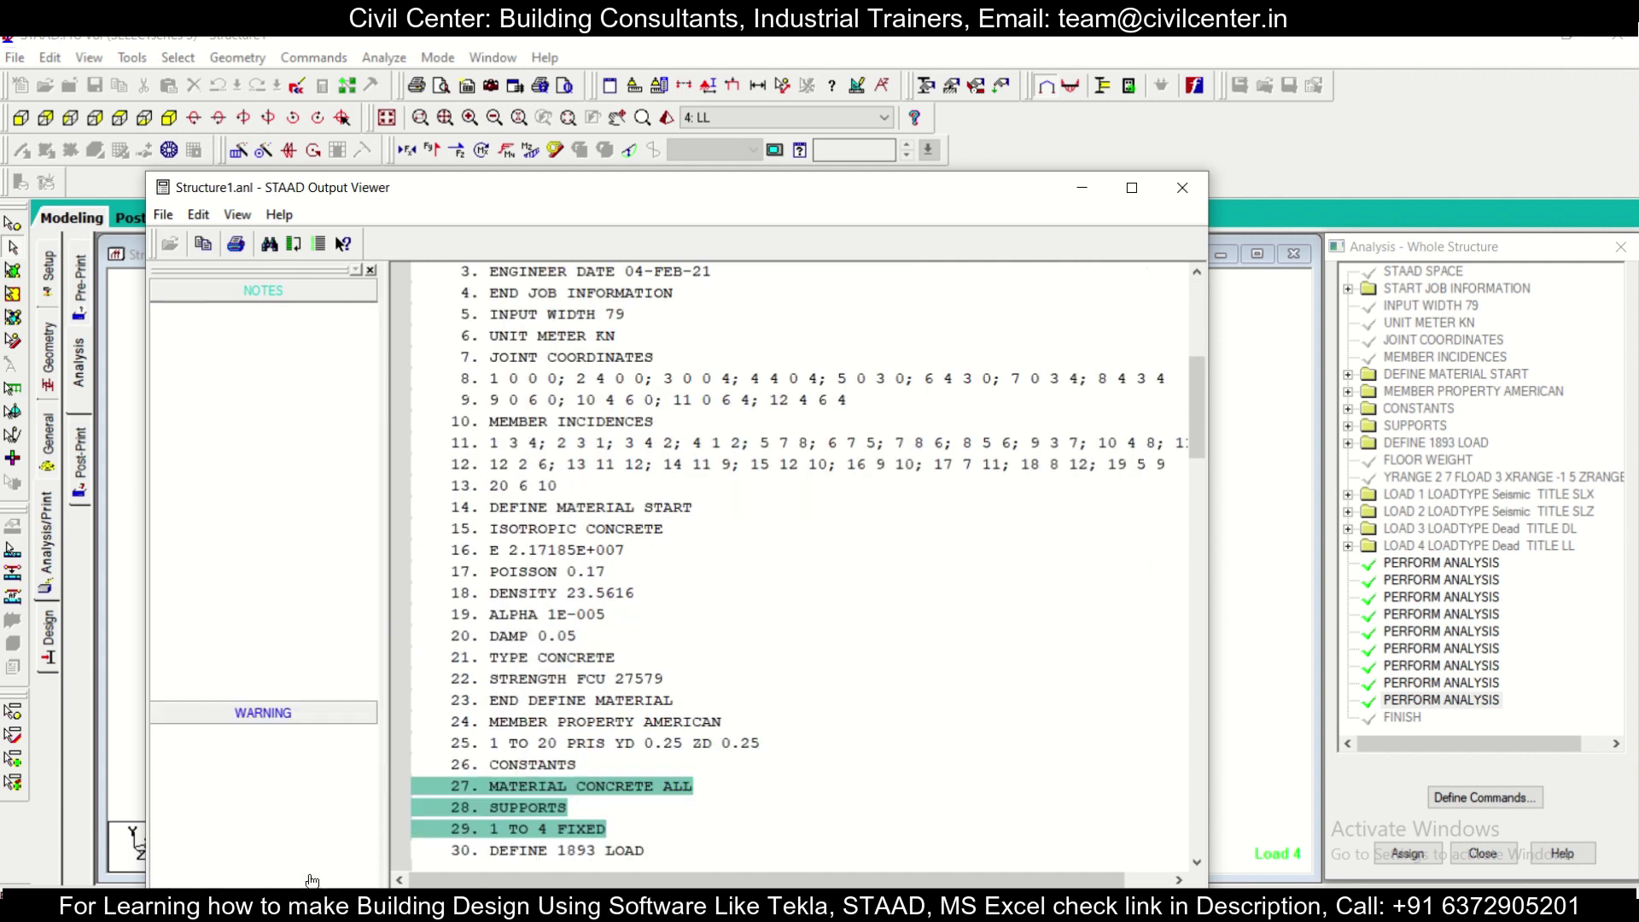
pyautogui.click(302, 470)
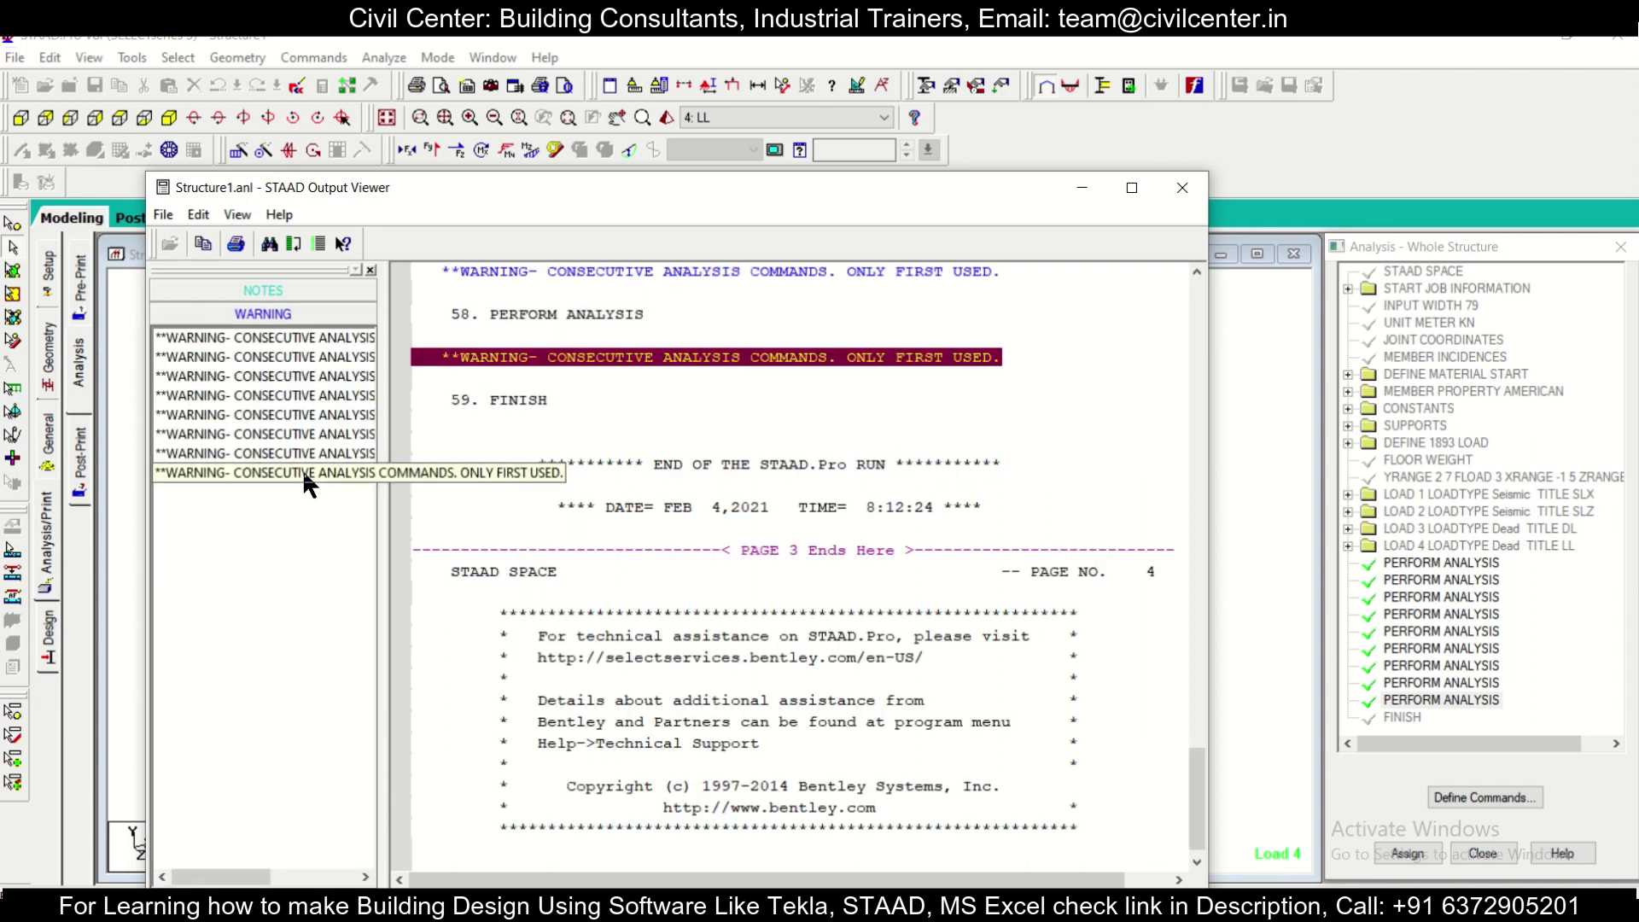
pyautogui.click(302, 433)
pyautogui.click(301, 378)
pyautogui.click(311, 339)
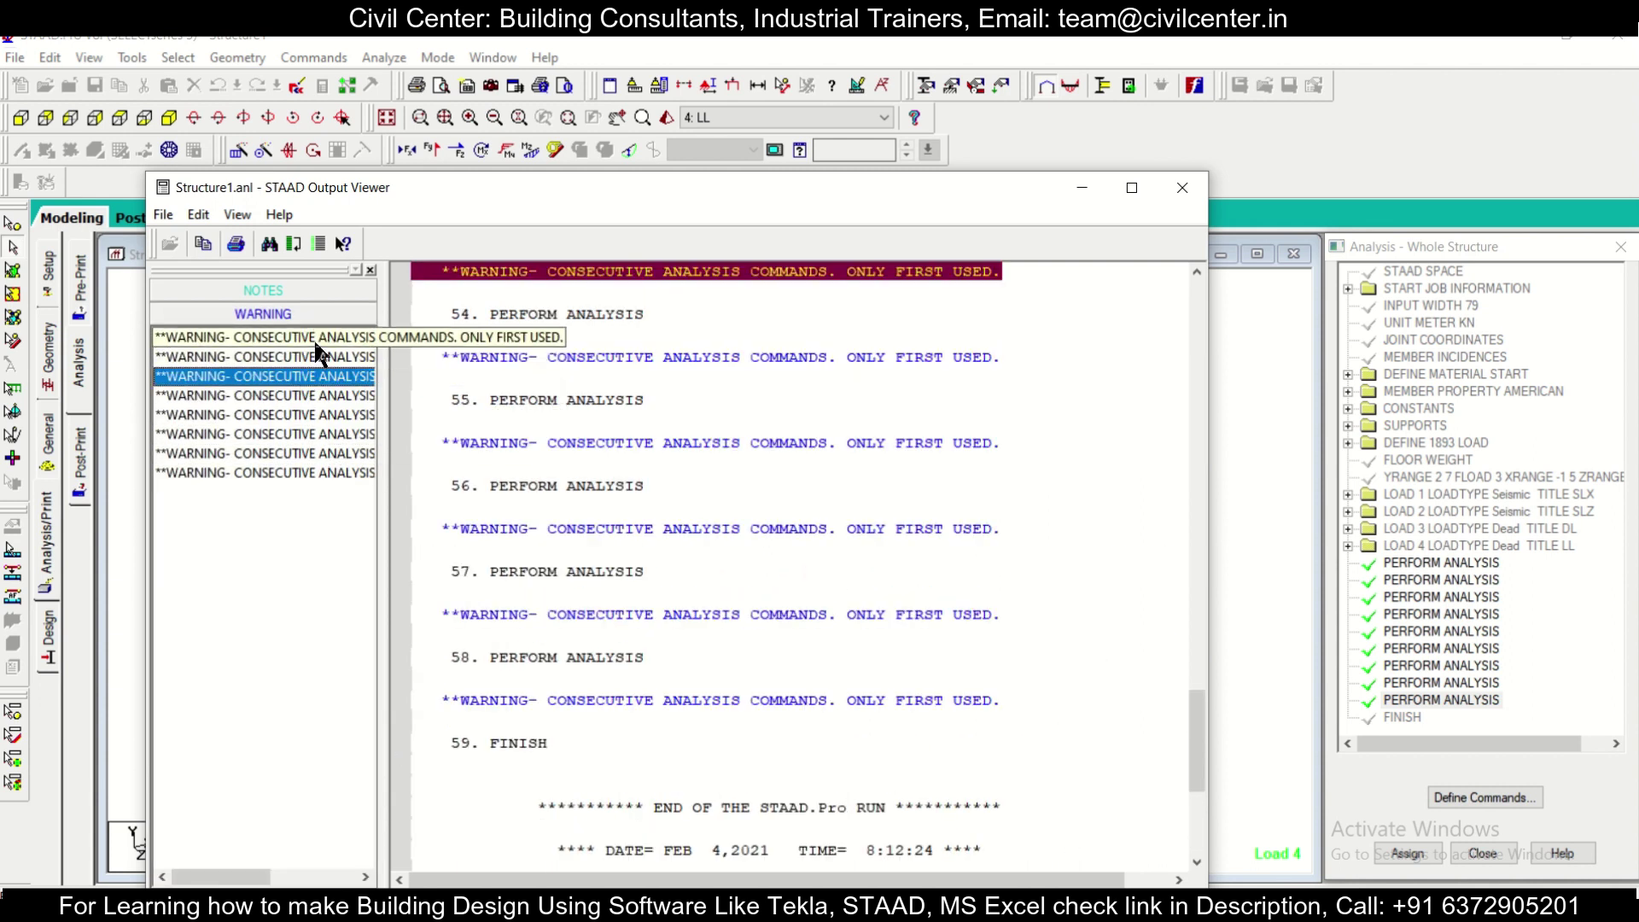
pyautogui.click(299, 453)
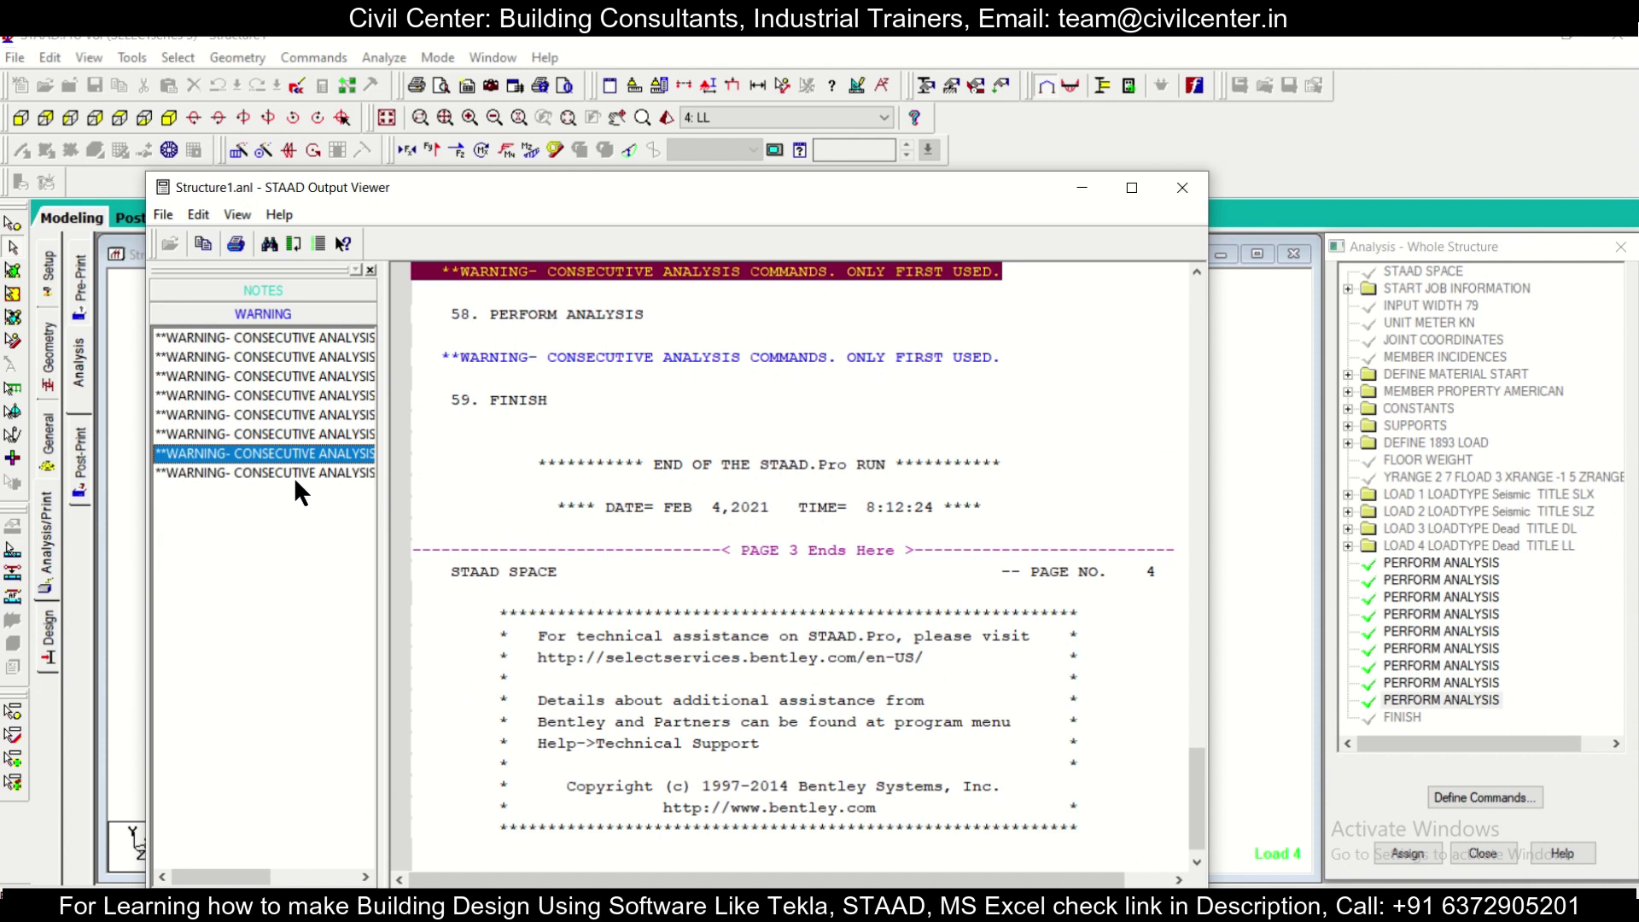
pyautogui.click(294, 474)
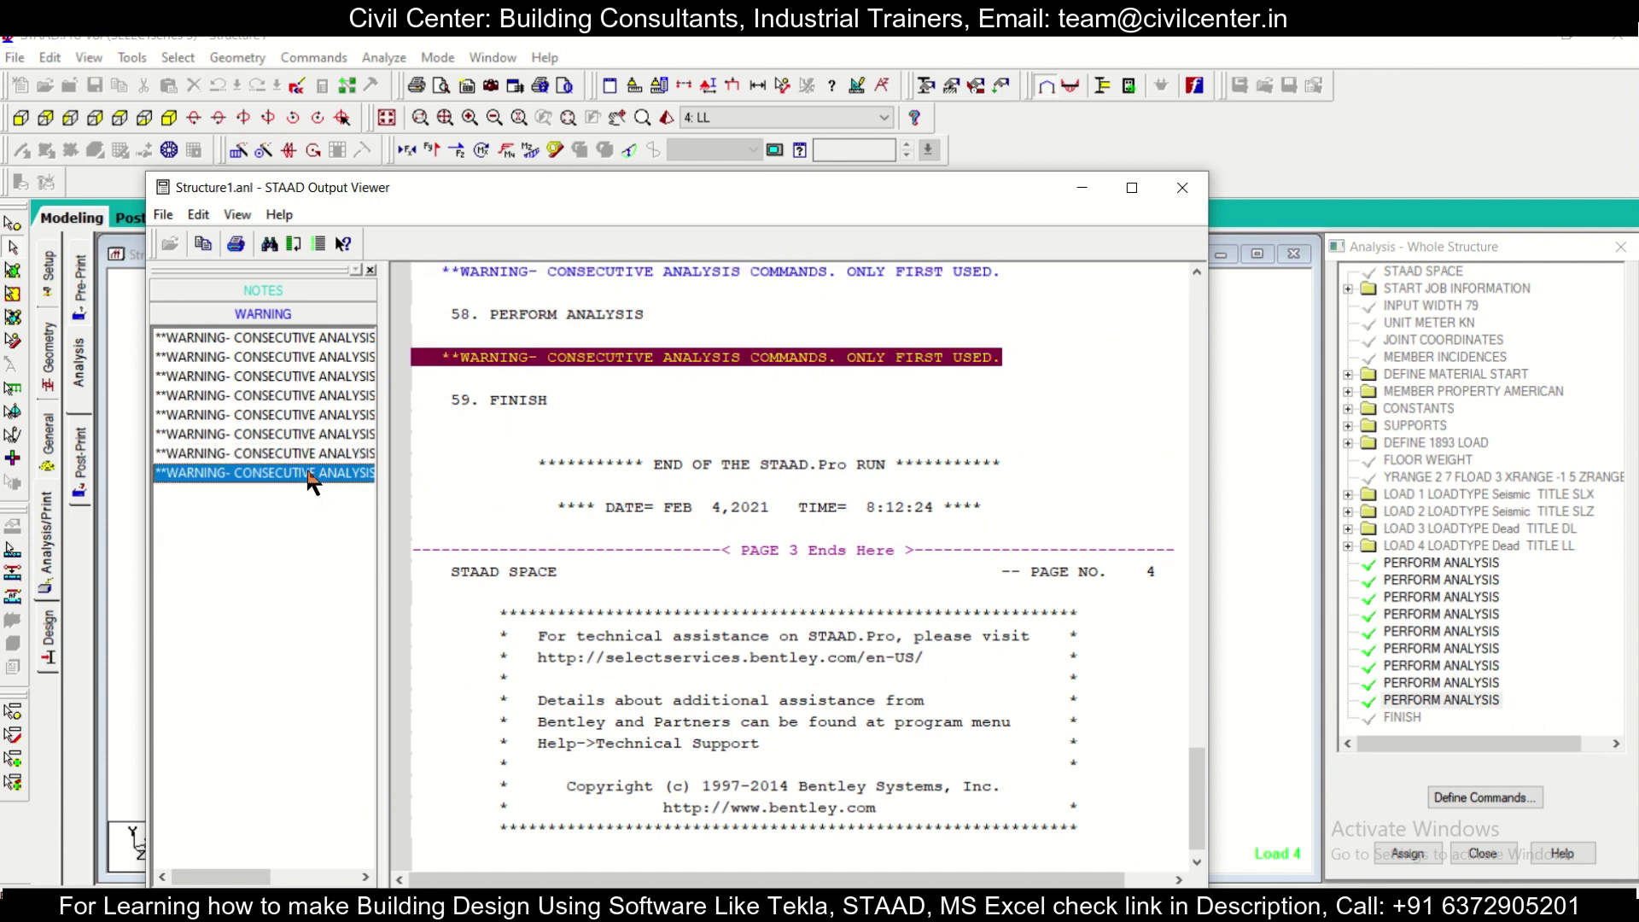
pyautogui.click(1185, 190)
pyautogui.scroll(-3, 961, 612)
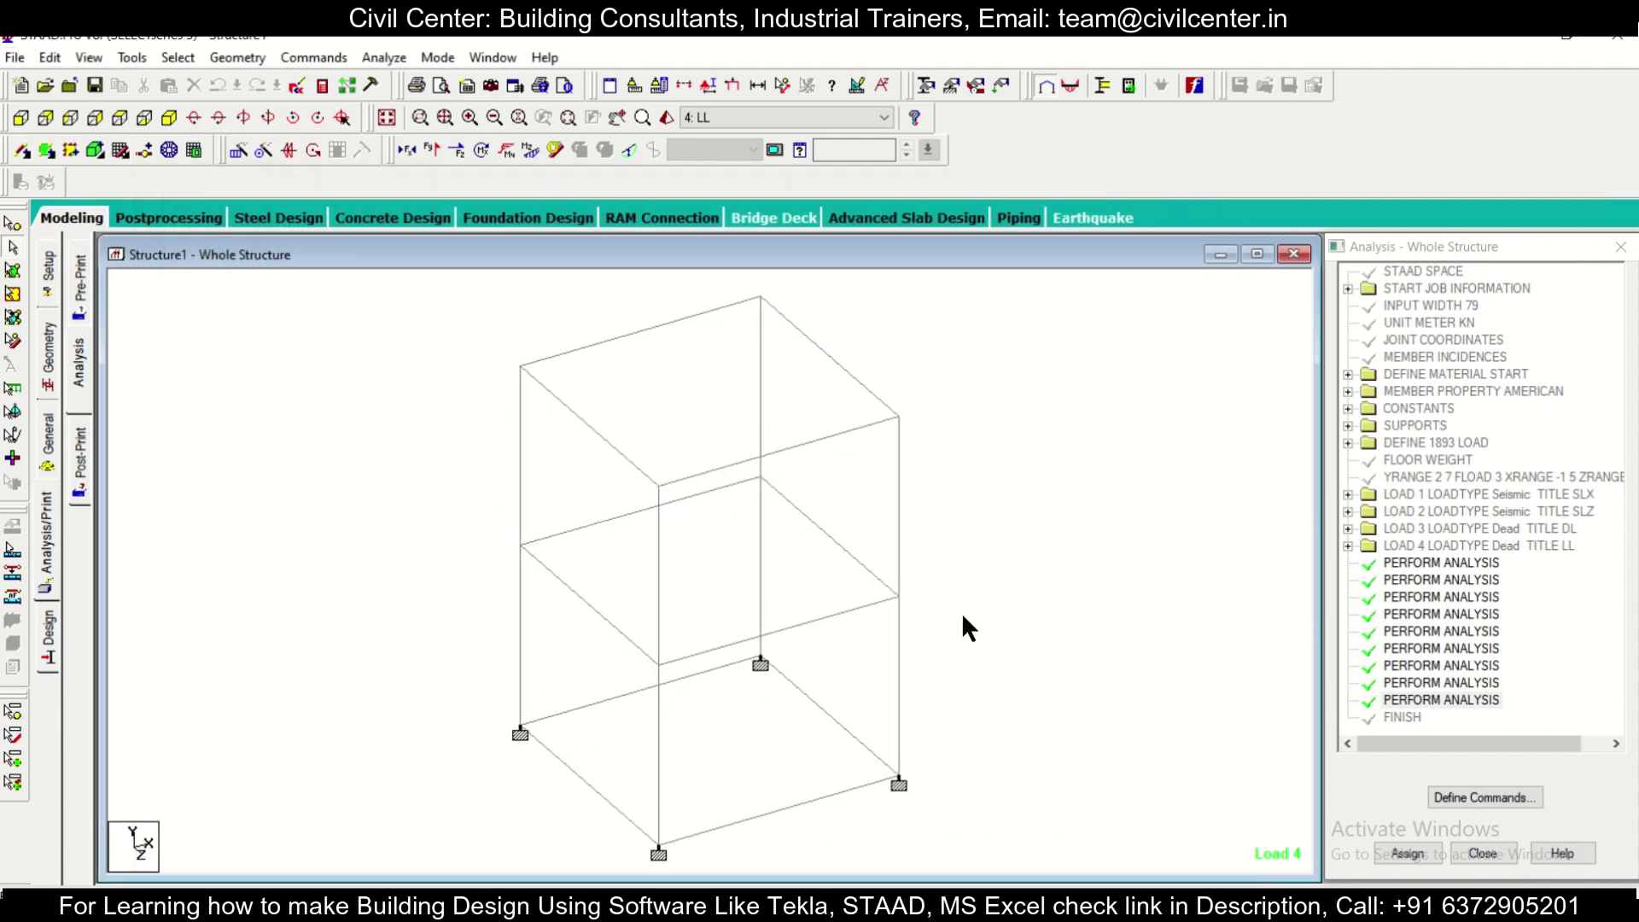